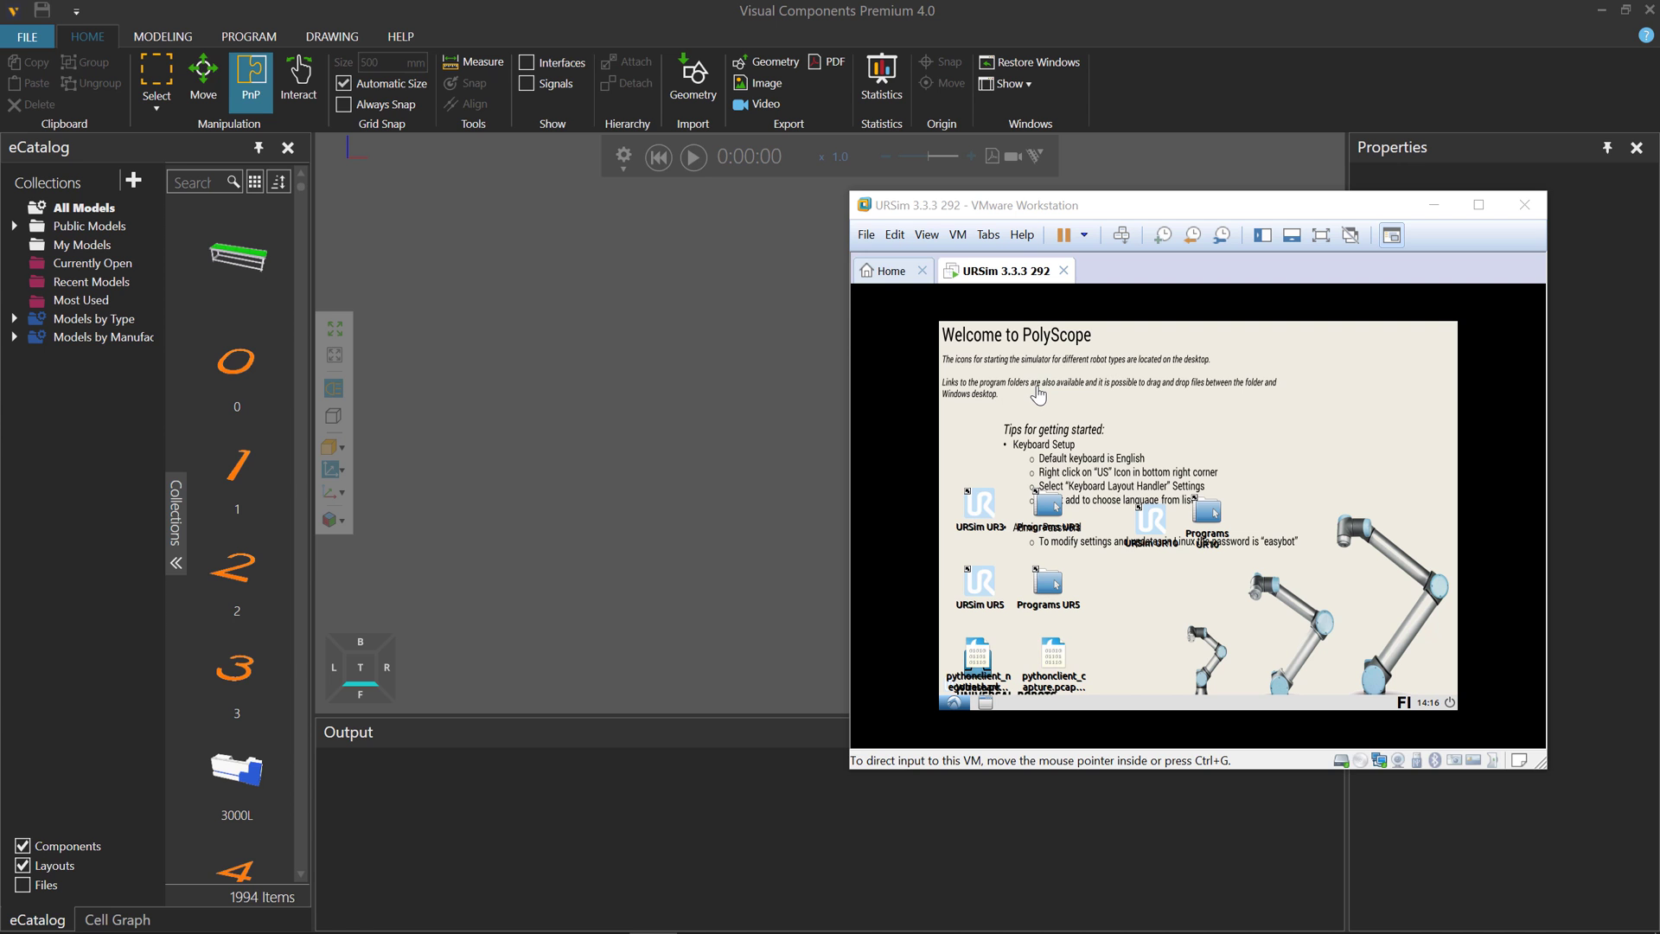
Enable the Connectivity add-on under File > Options > Add On and confirm with OK
left_click(522, 23)
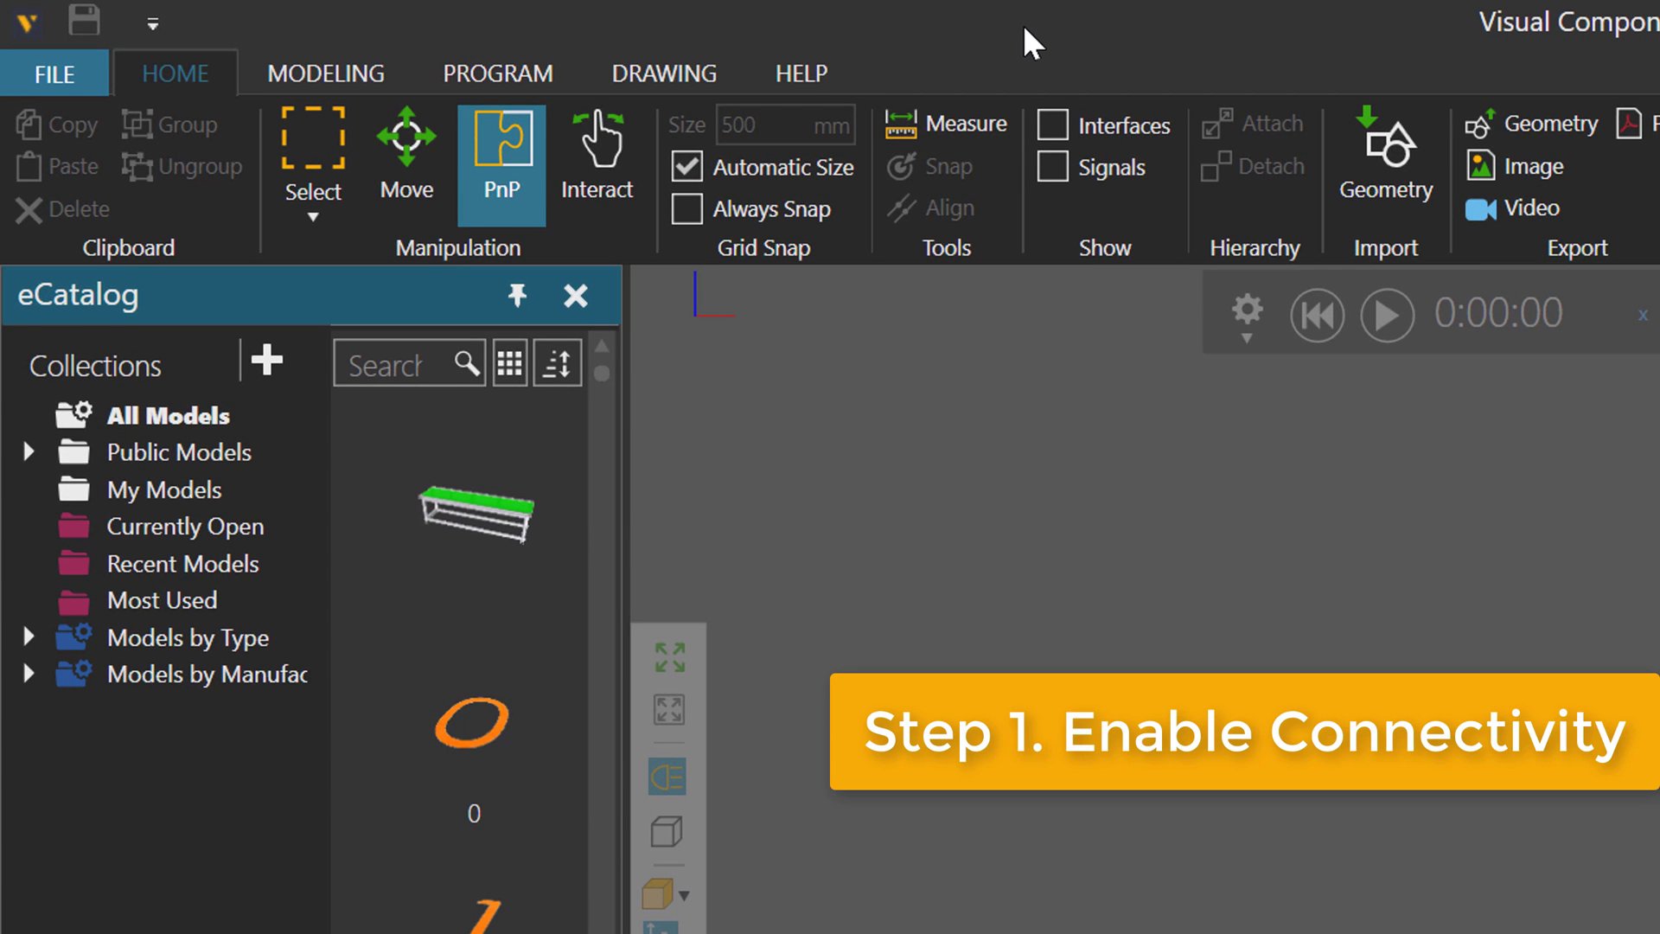
left_click(65, 69)
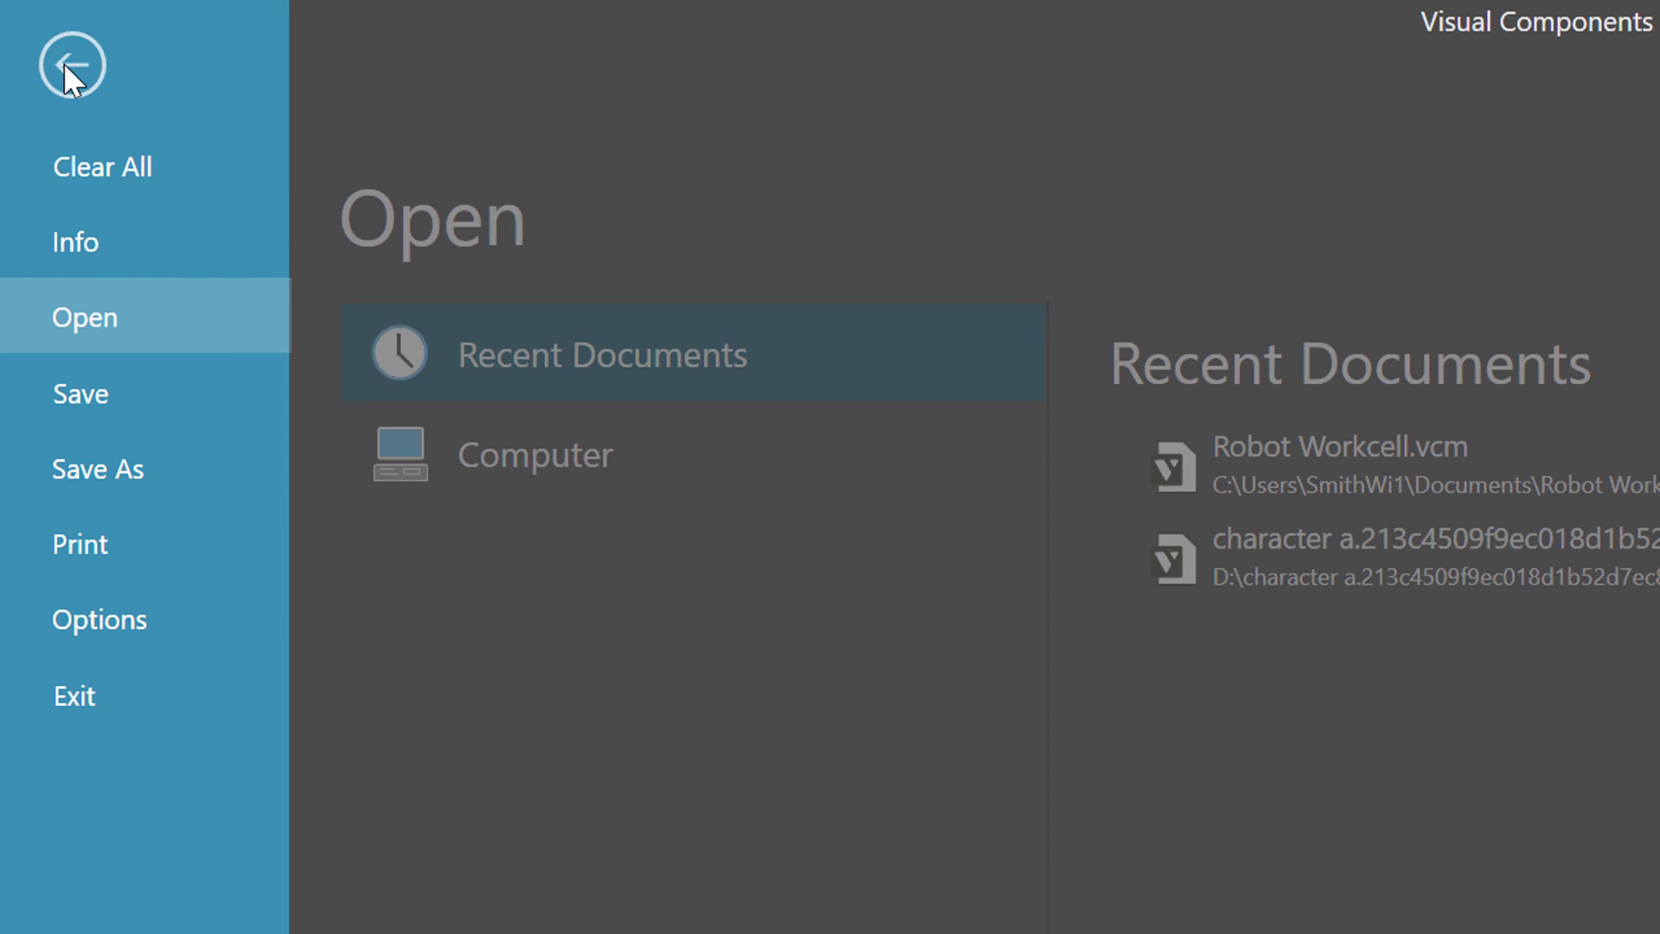
left_click(134, 626)
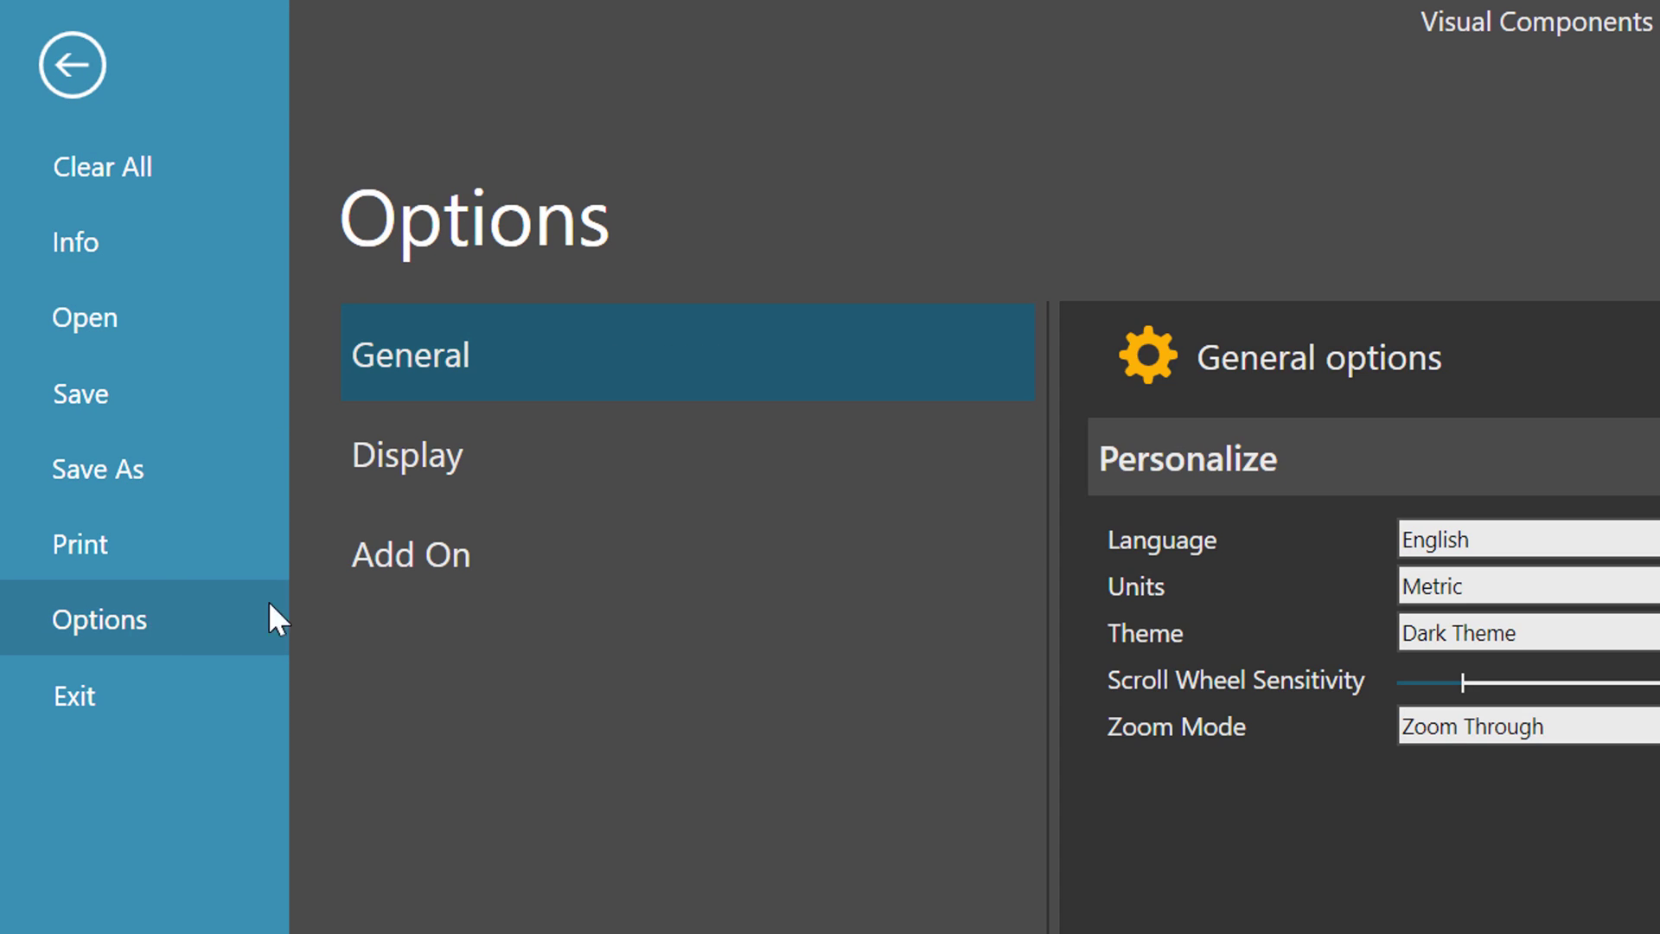
left_click(413, 548)
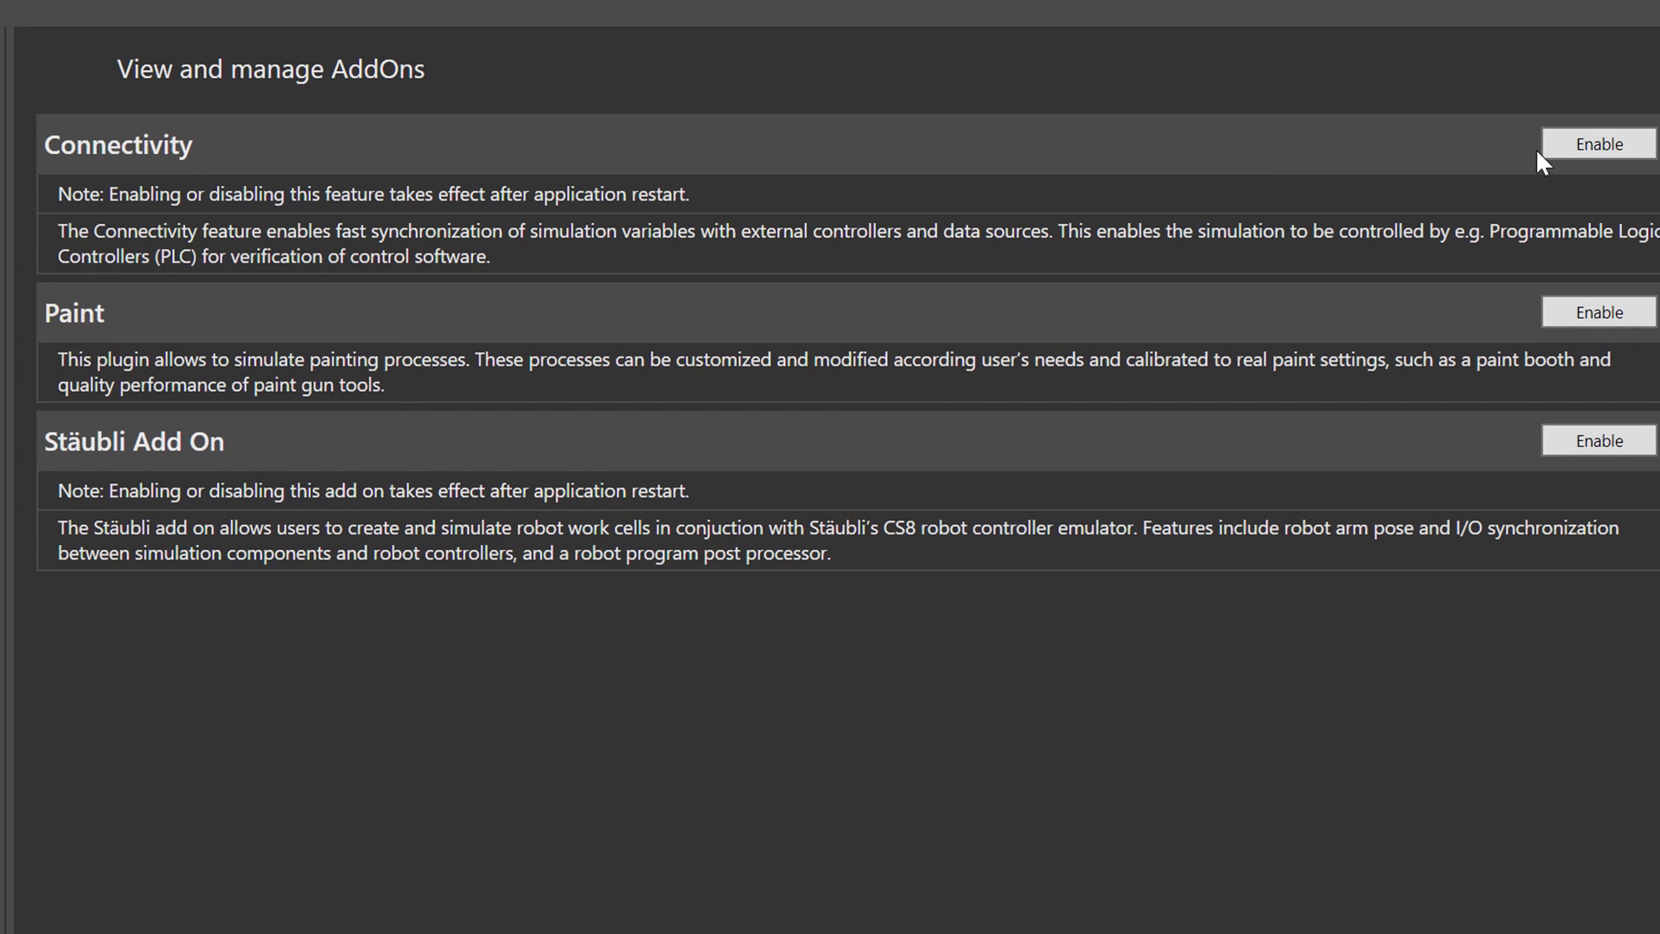
left_click(1576, 147)
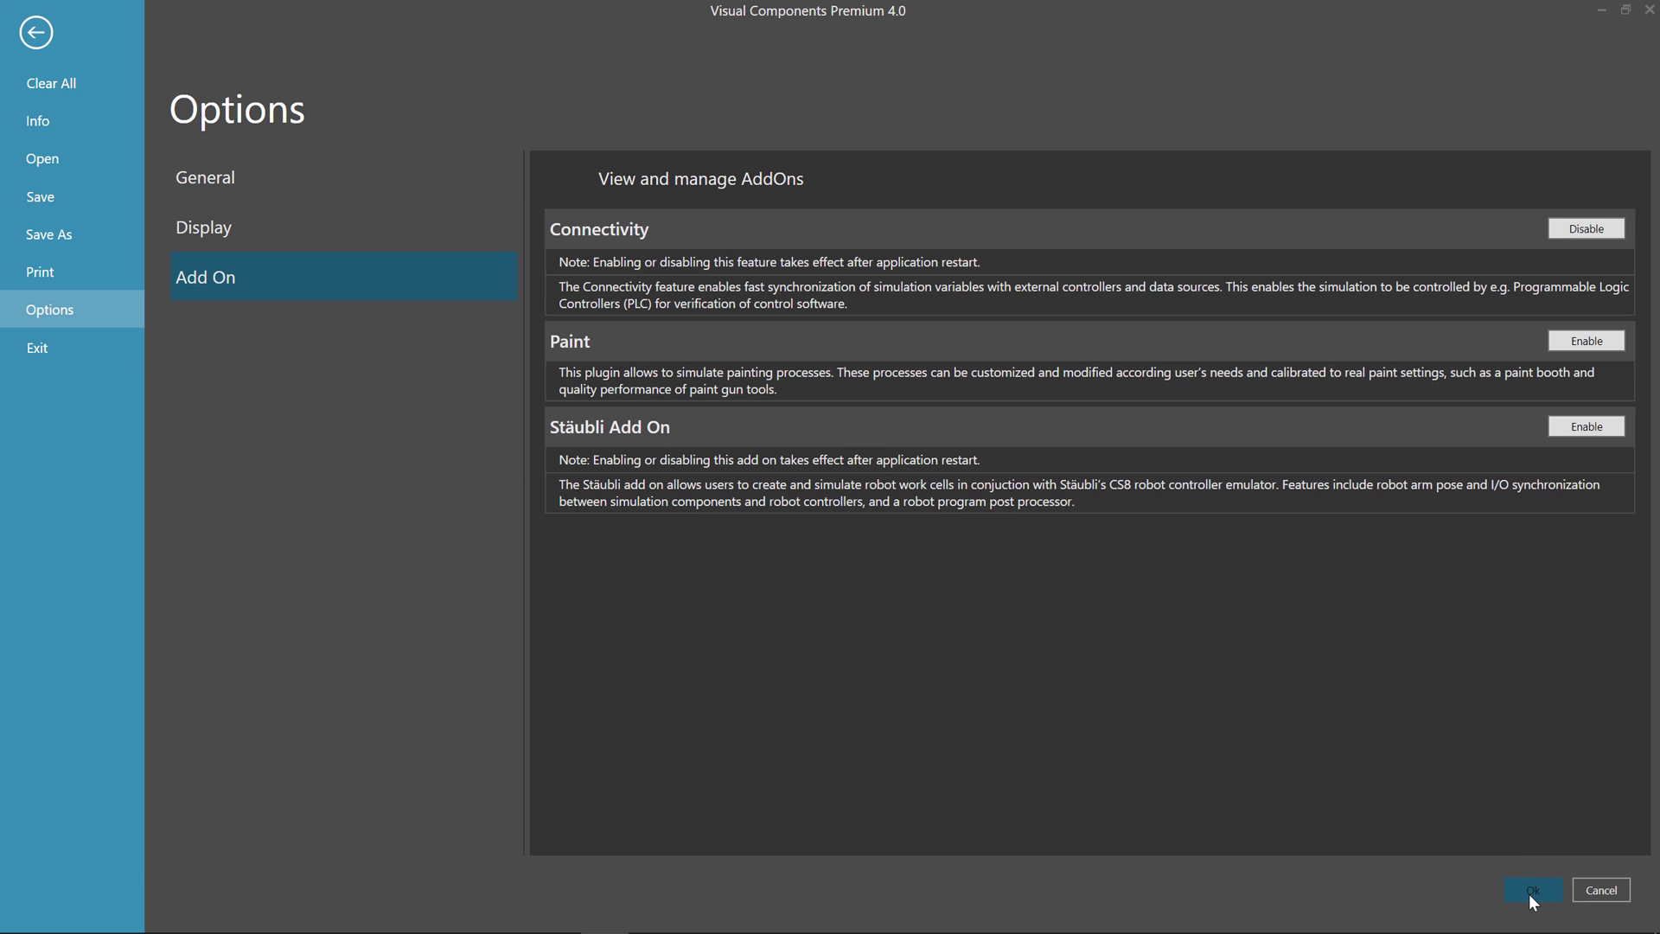
left_click(1528, 894)
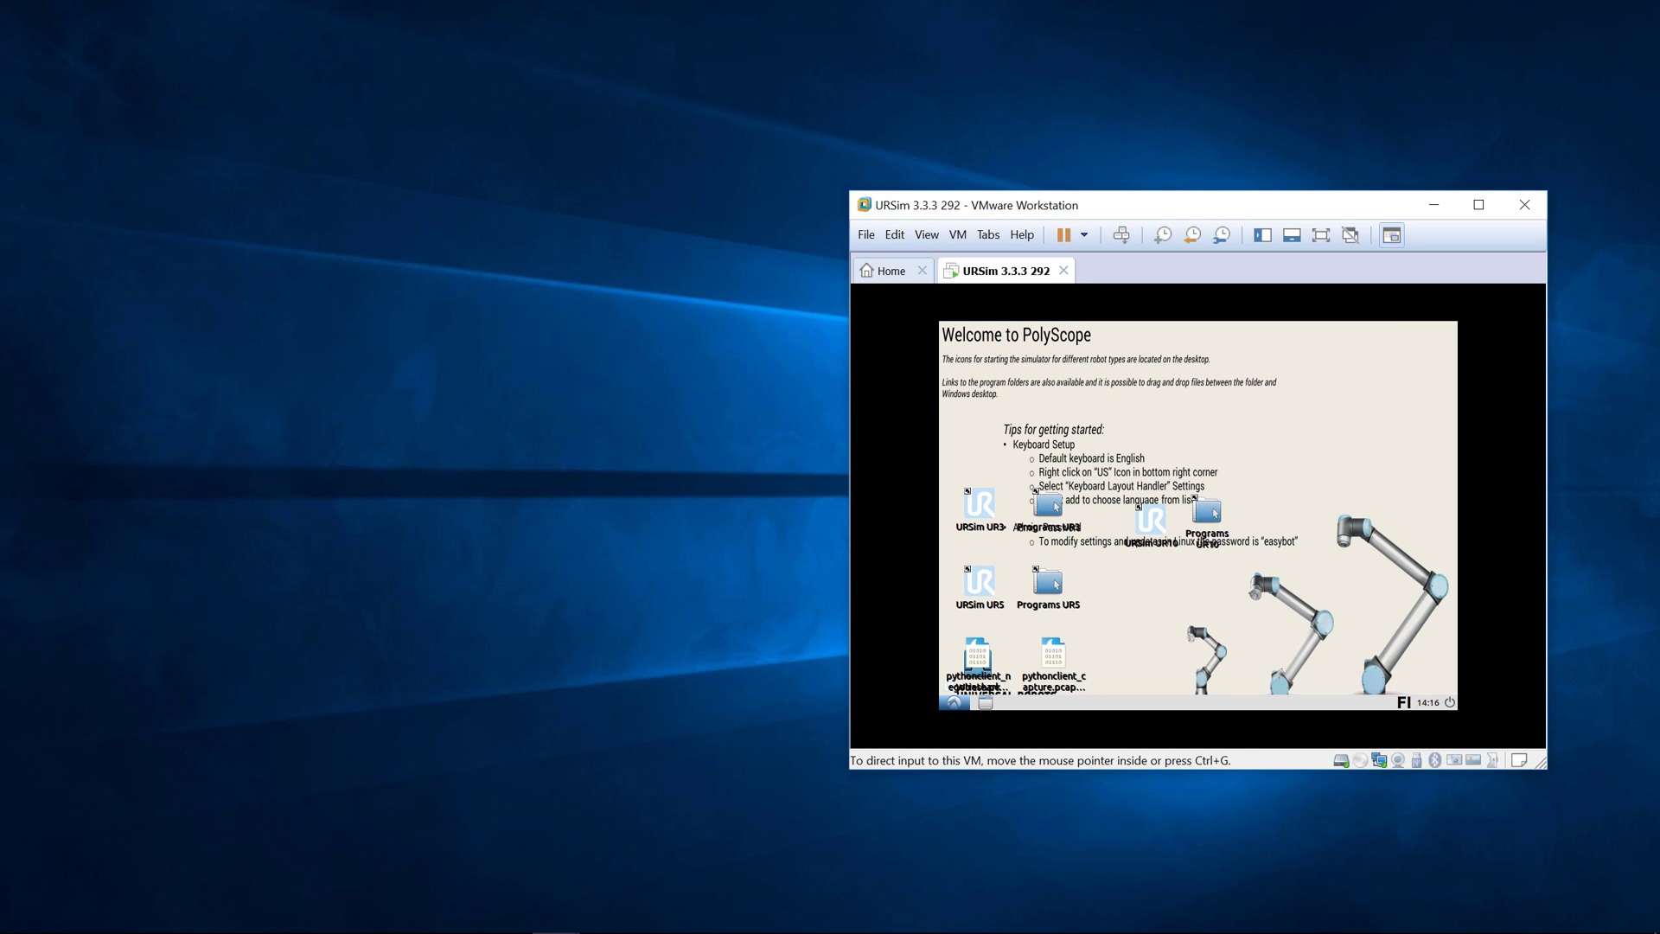
Restart Visual Components and load the UR5 from eCatalog Robots > Universal, fitted to view
mouse_move(546, 908)
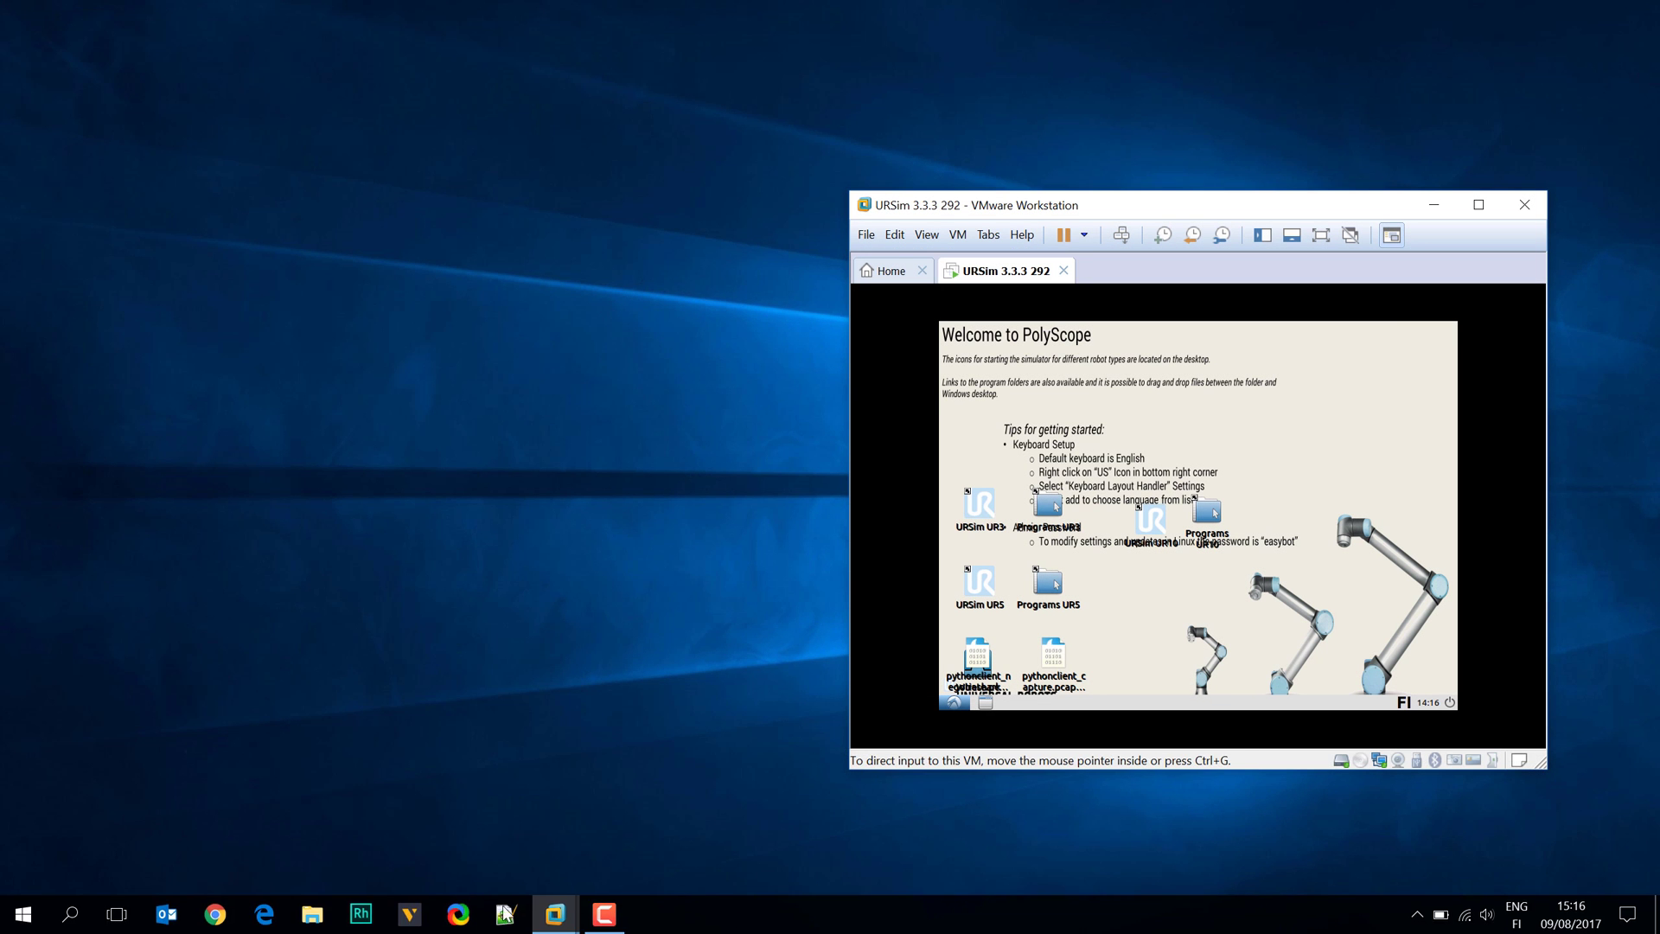
left_click(409, 914)
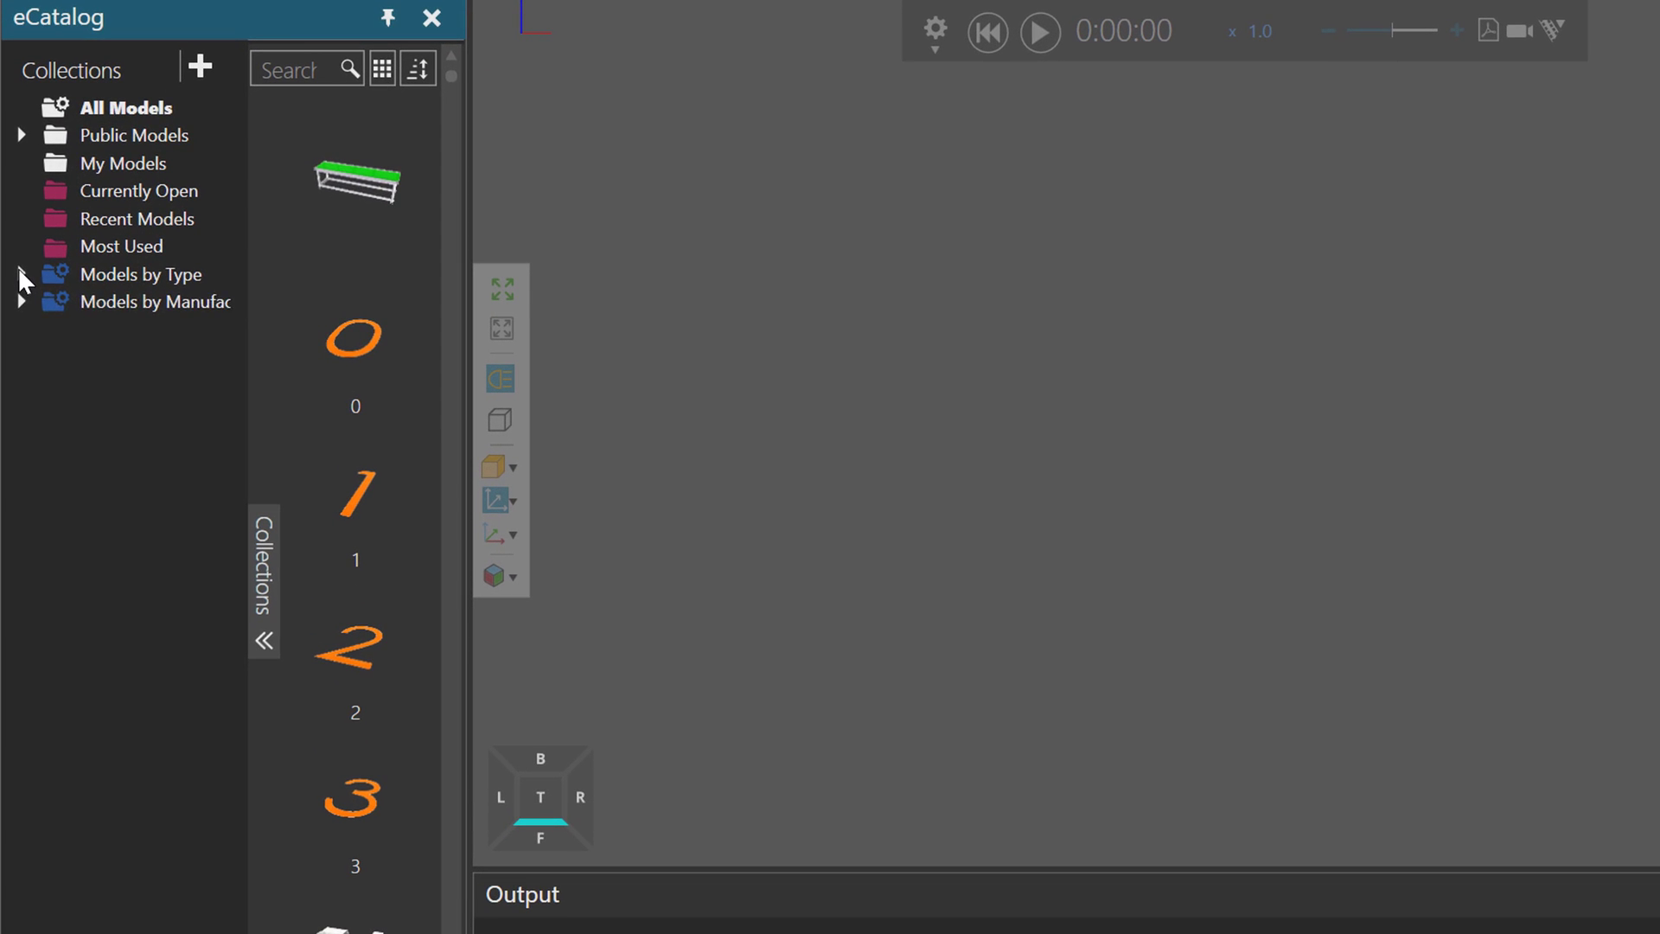
left_click(14, 318)
scroll(44, 459, "down", 2)
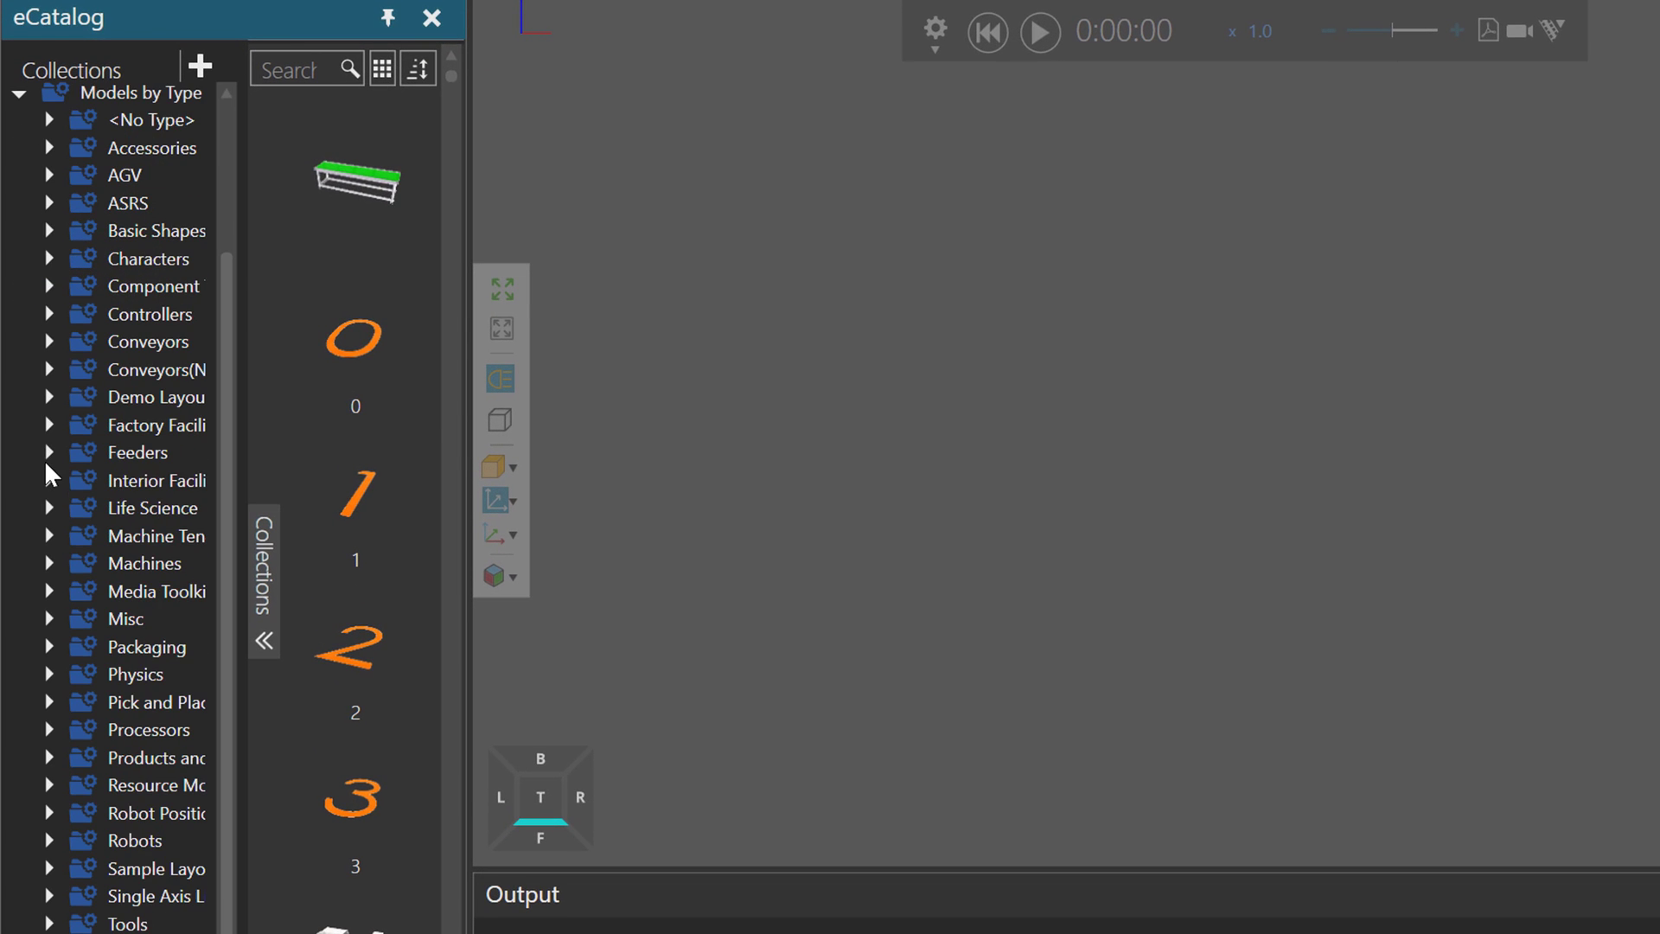
left_click(44, 838)
scroll(43, 839, "down", 5)
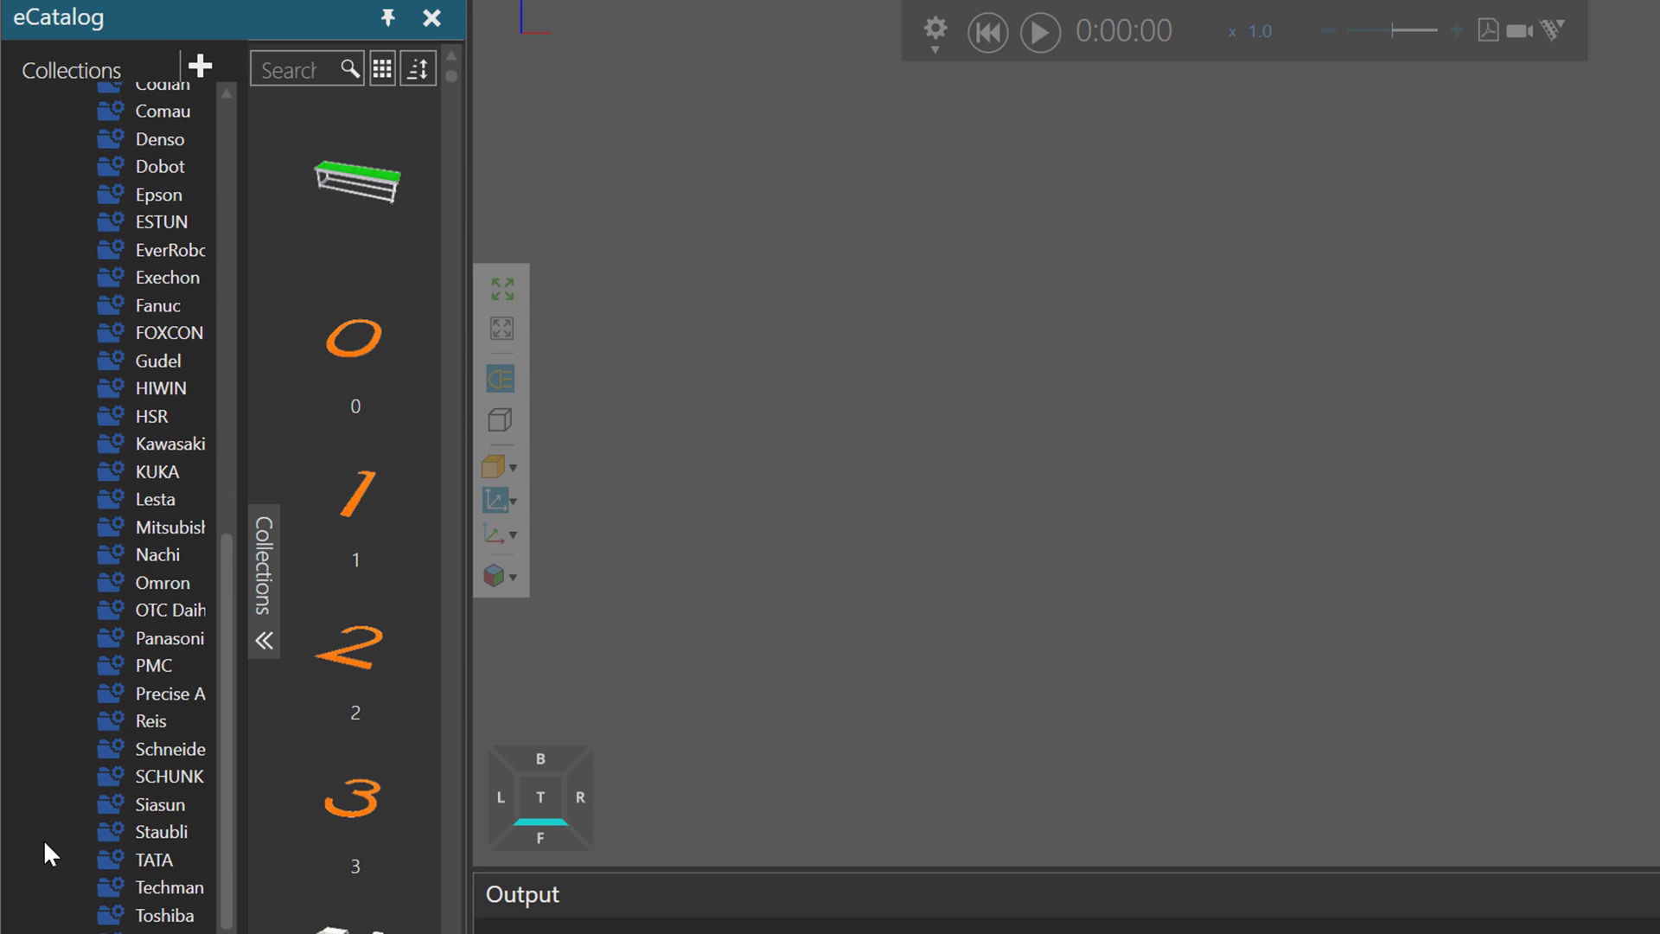
left_click(142, 869)
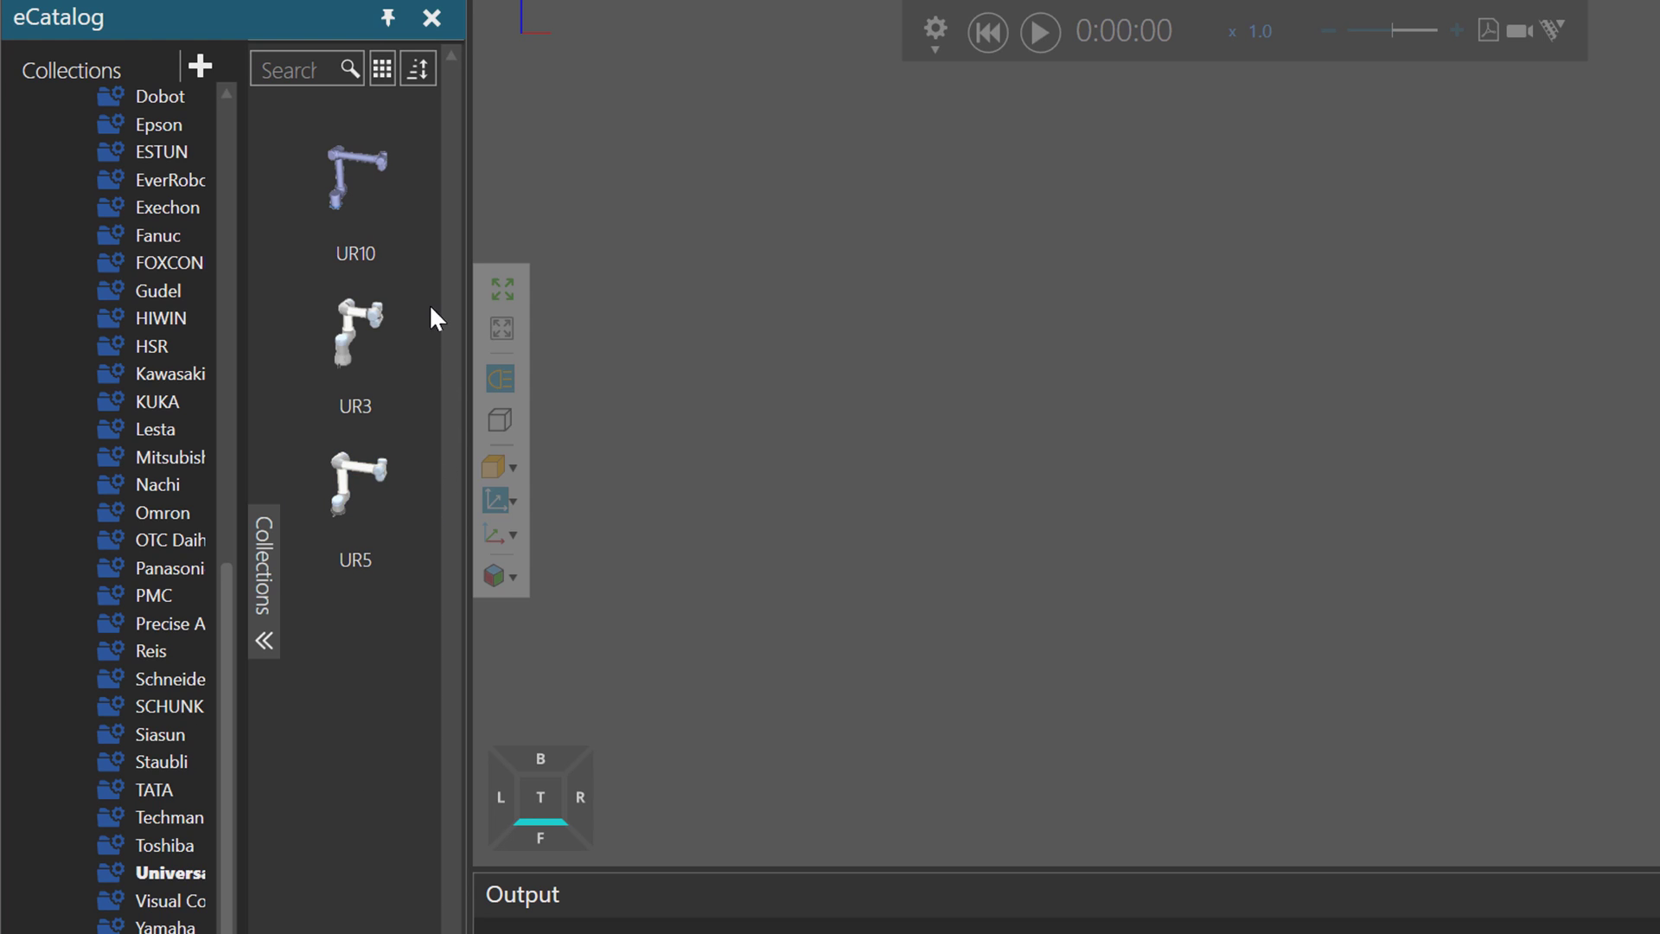
double_click(350, 500)
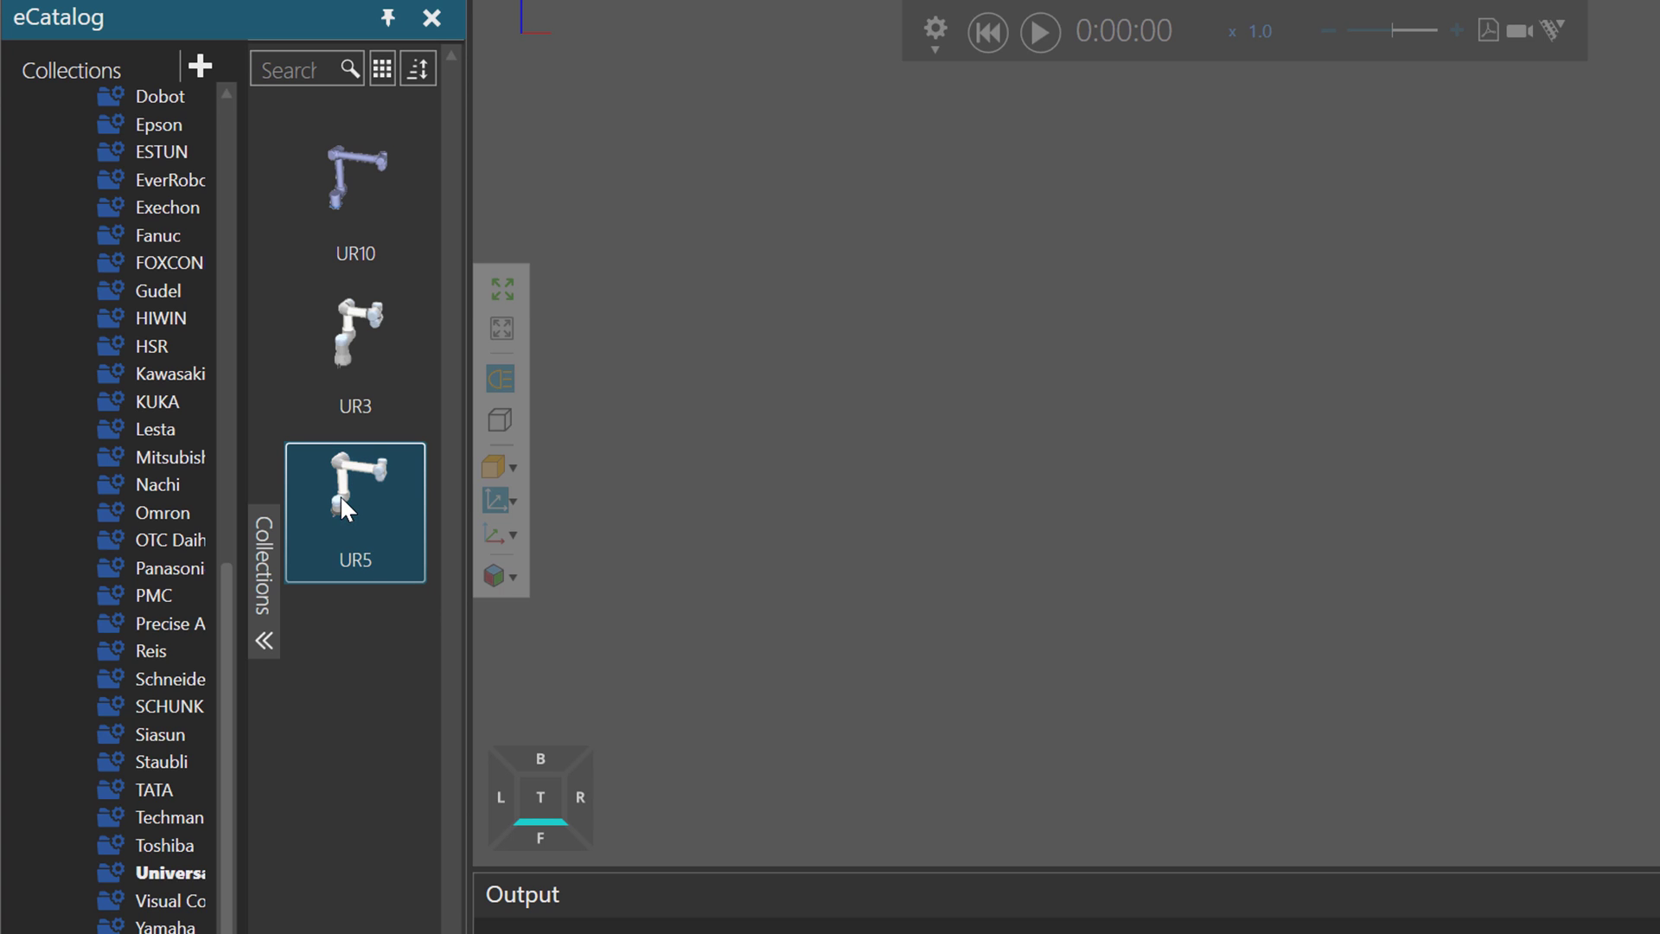
left_click(502, 288)
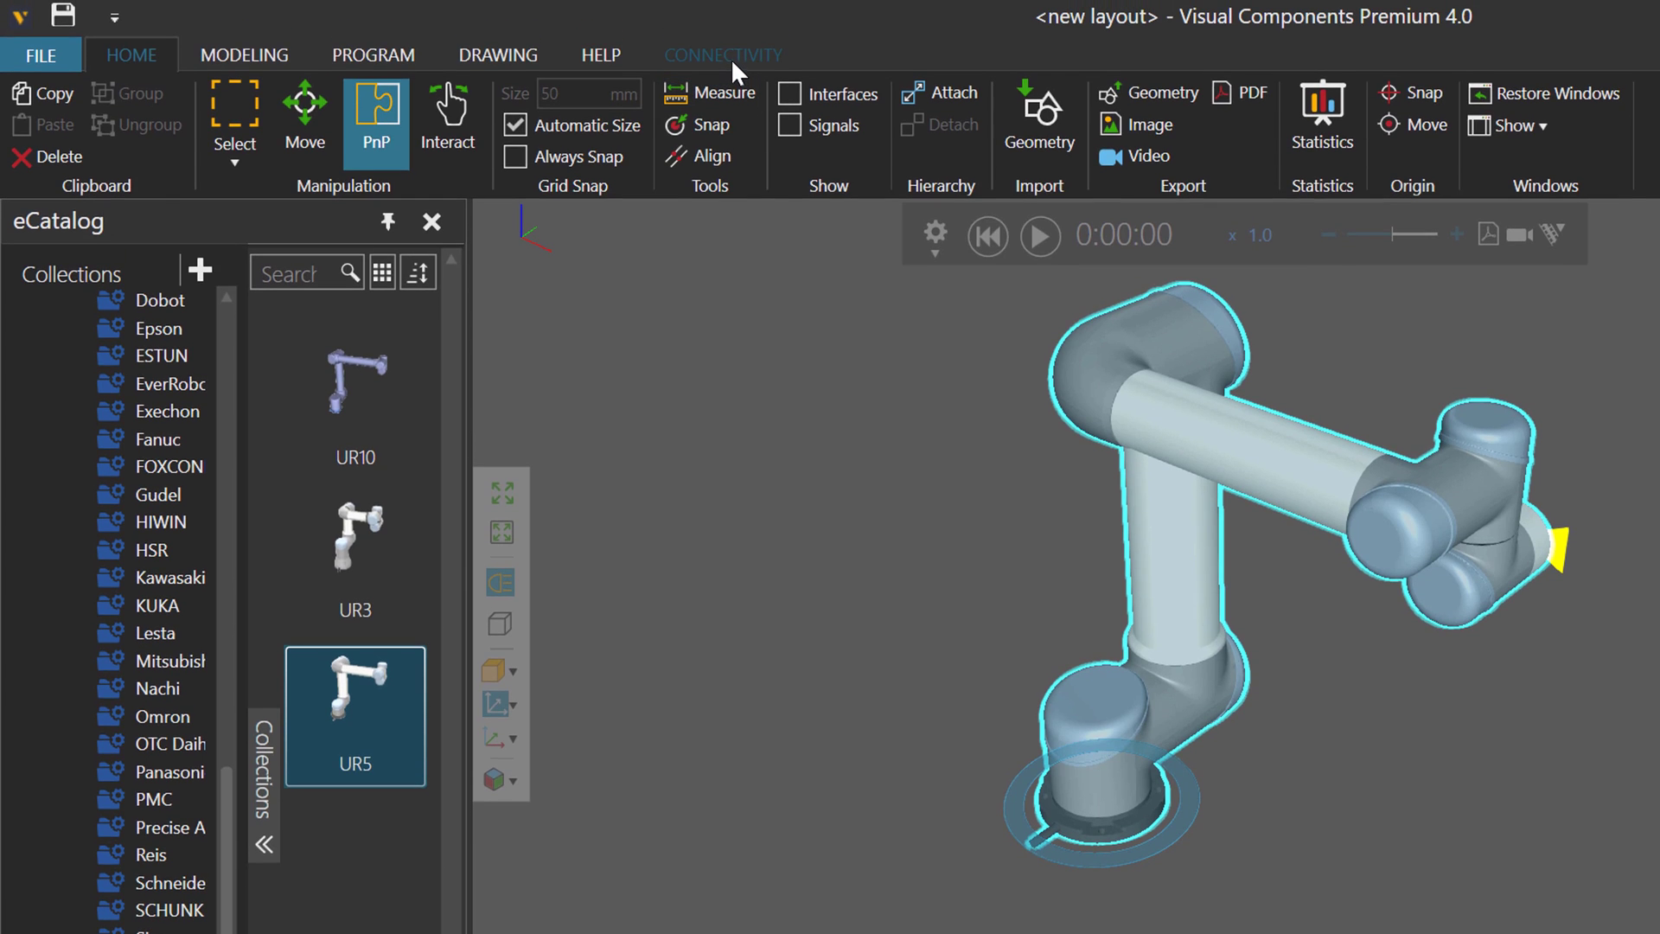
Add a new Universal Robots RTDE server in the Connectivity configuration
left_click(730, 55)
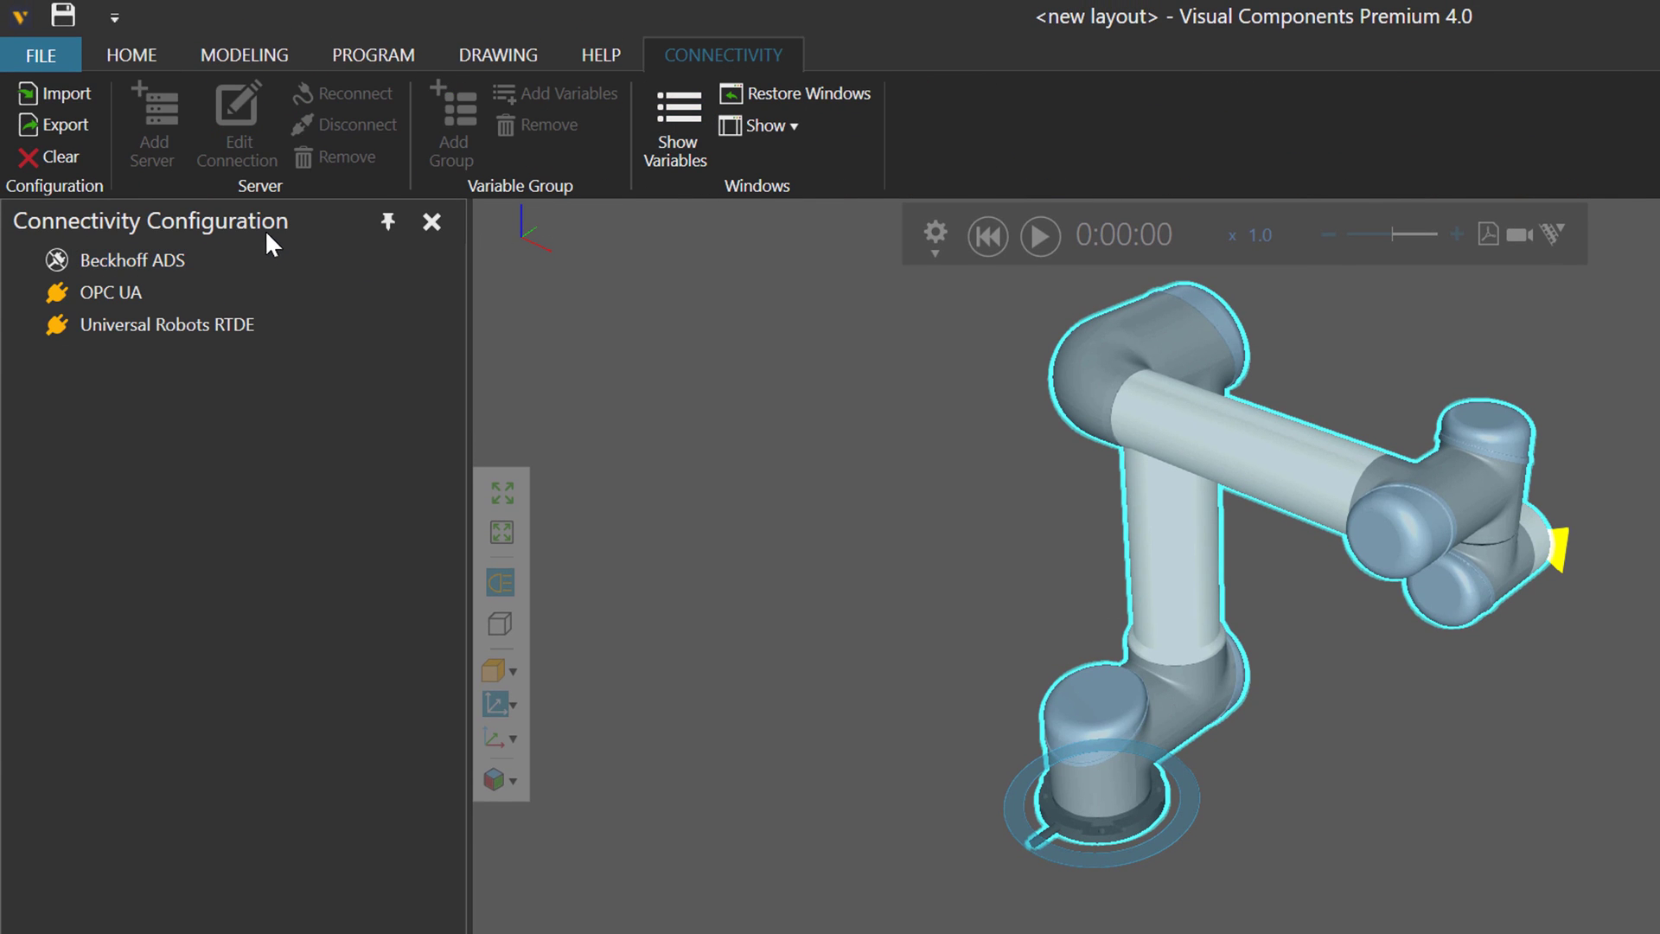
left_click(172, 323)
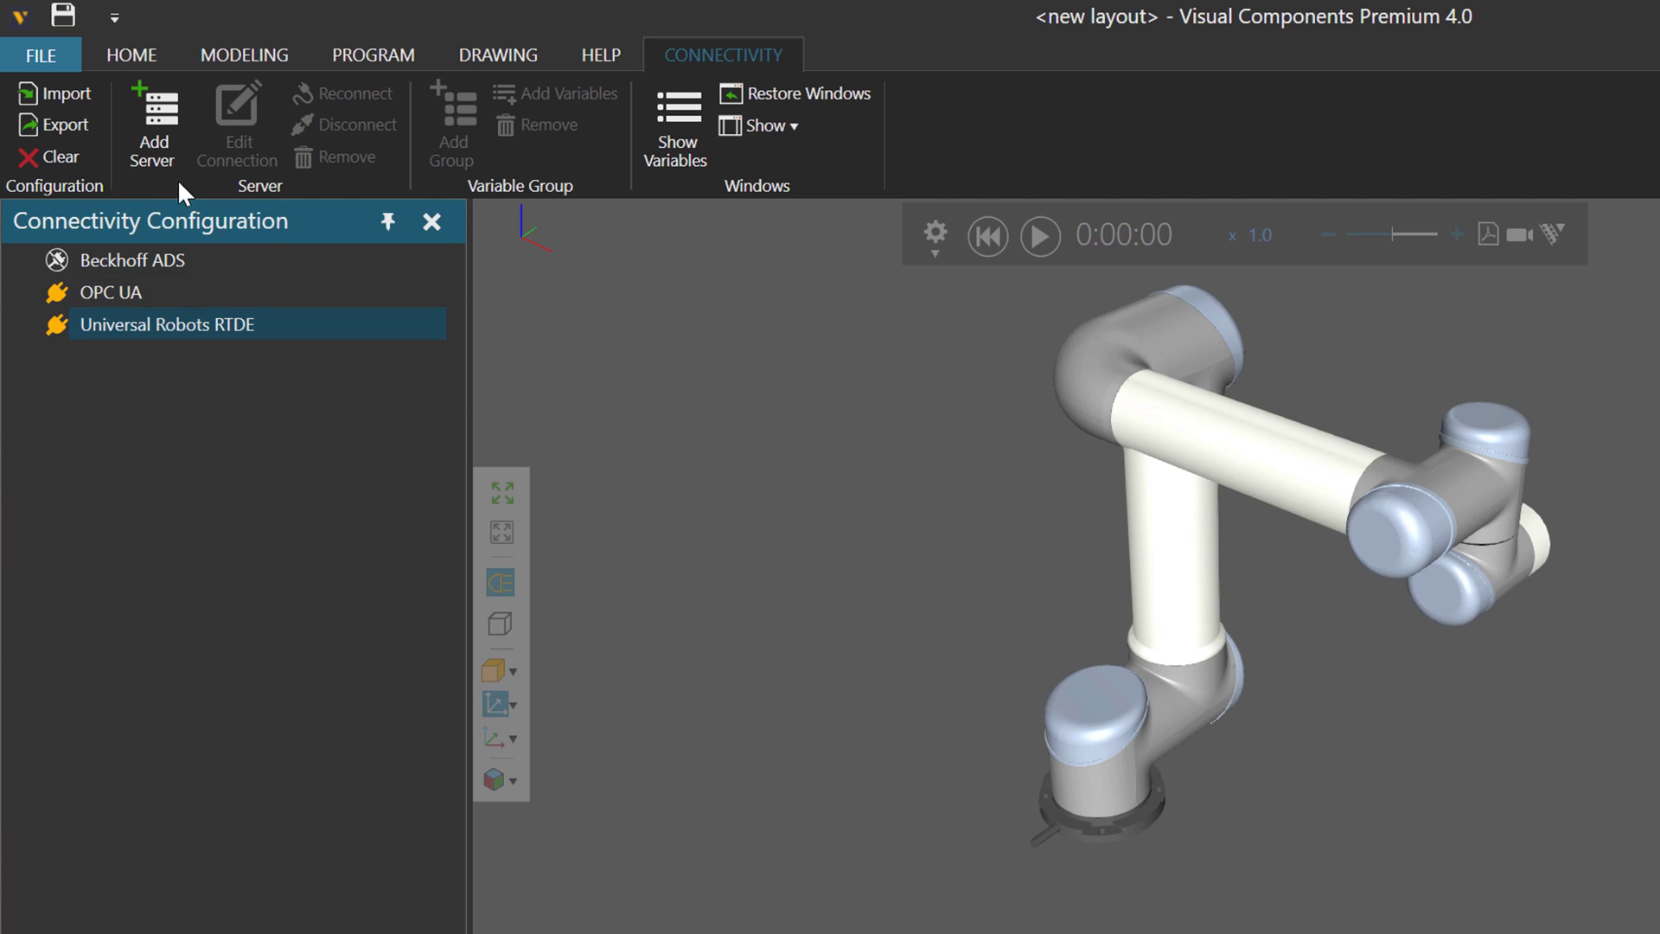
left_click(155, 121)
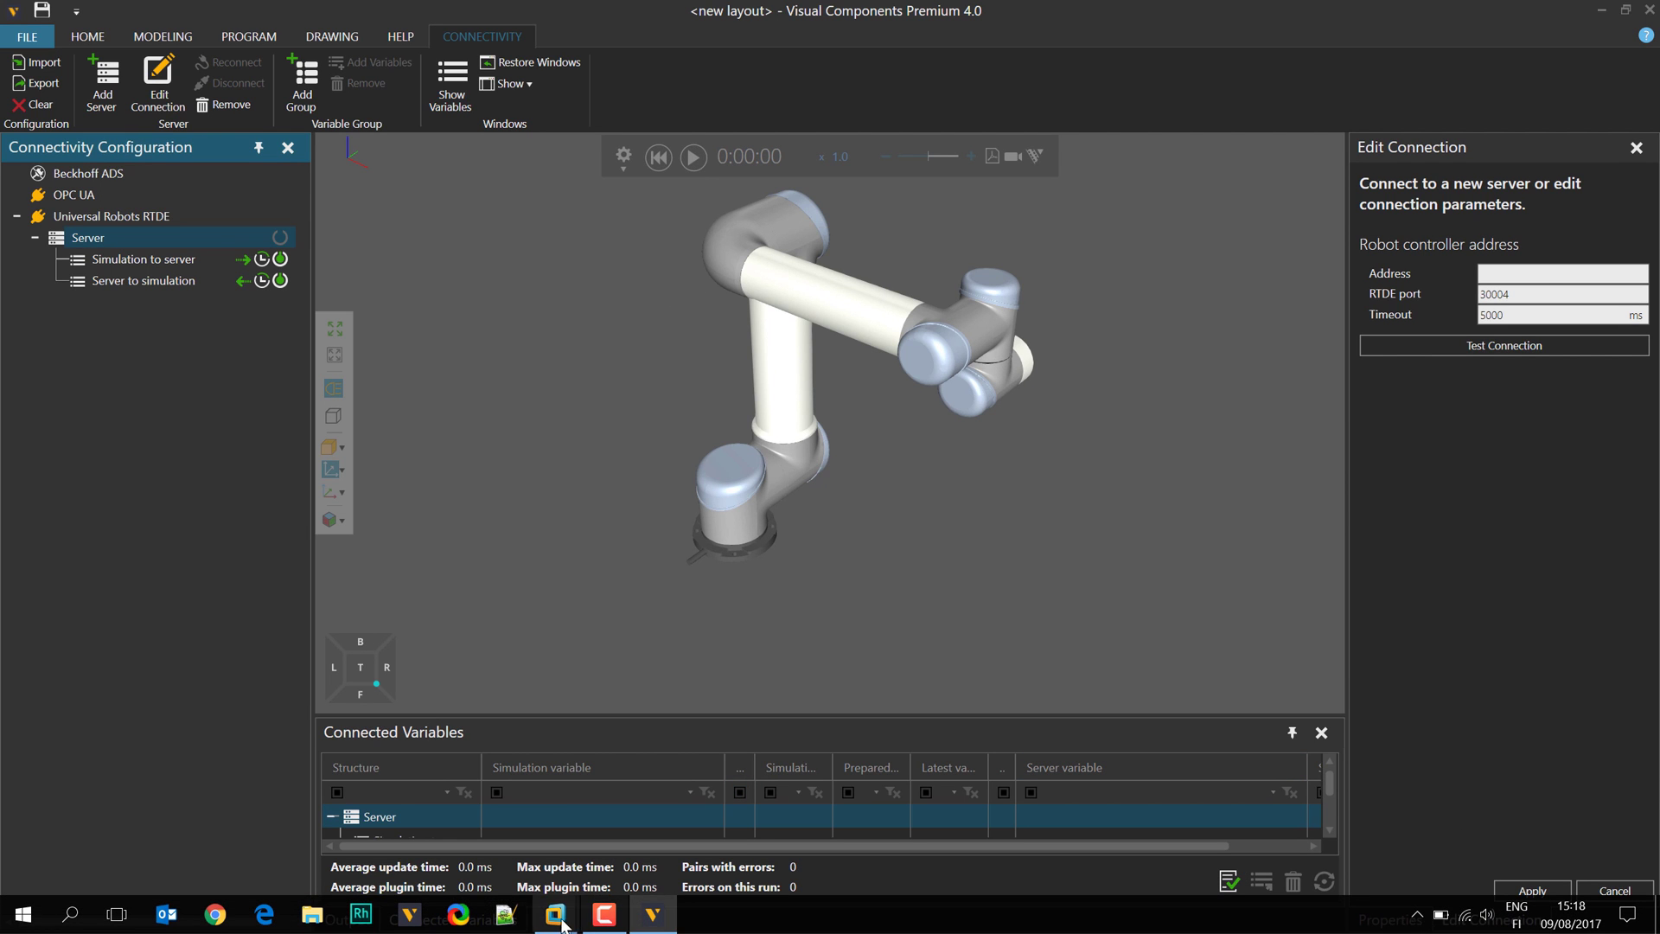
Bring the URSim virtual machine to full screen and launch the URSim UR5 simulator
mouse_move(555, 914)
left_click(595, 817)
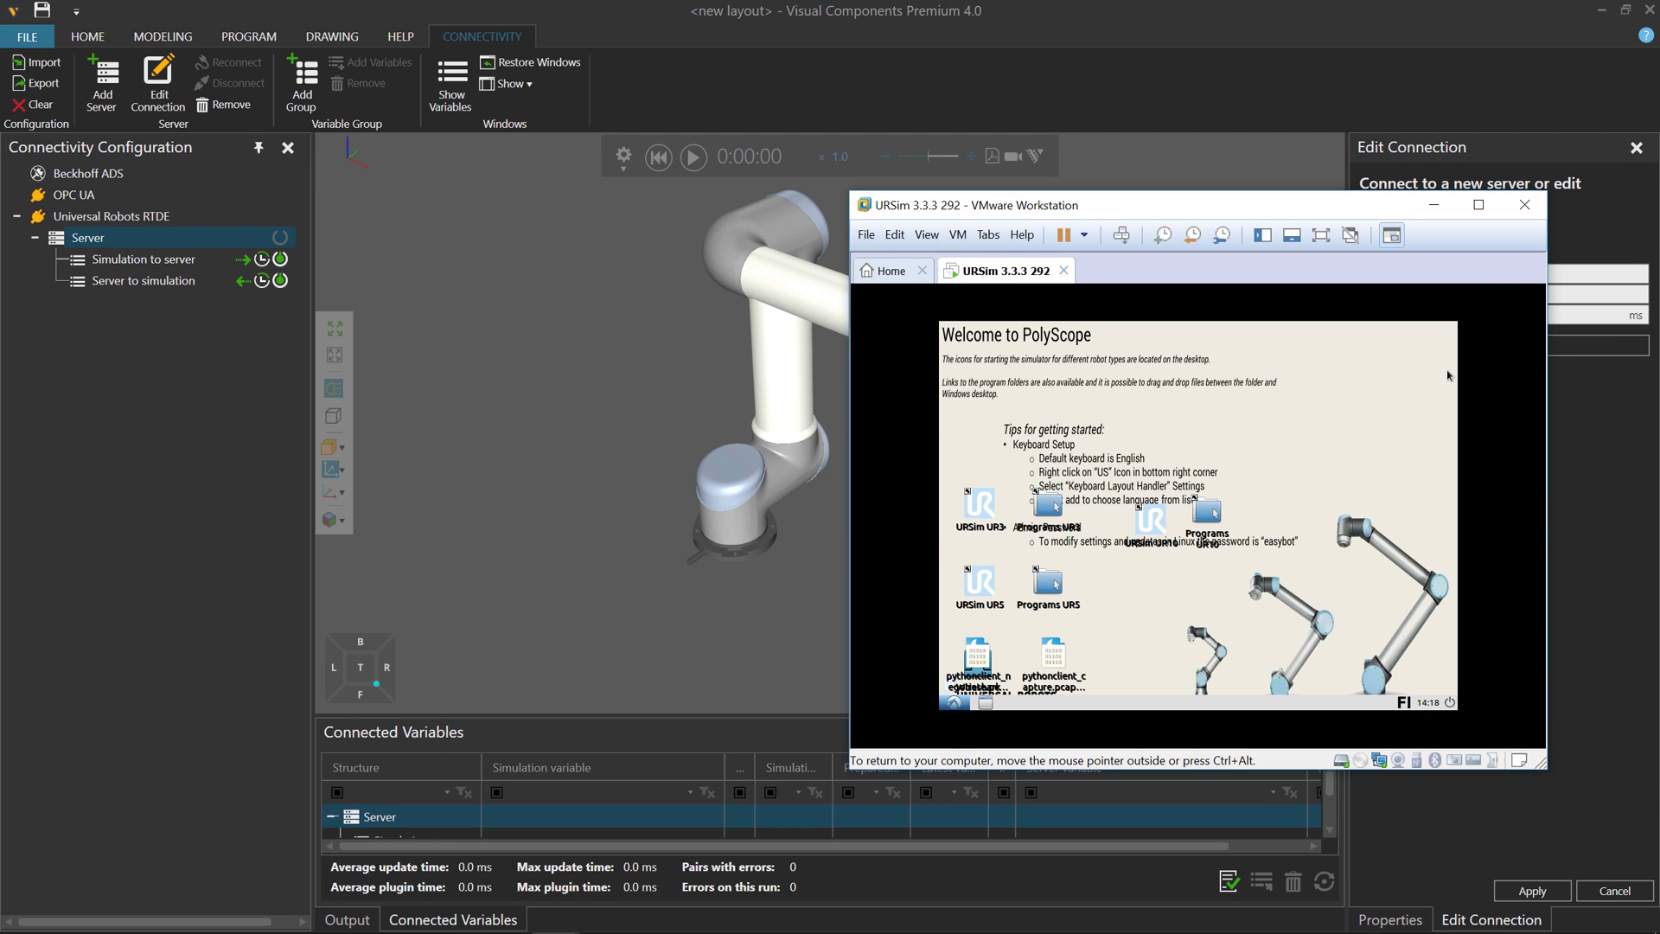
left_click(1320, 235)
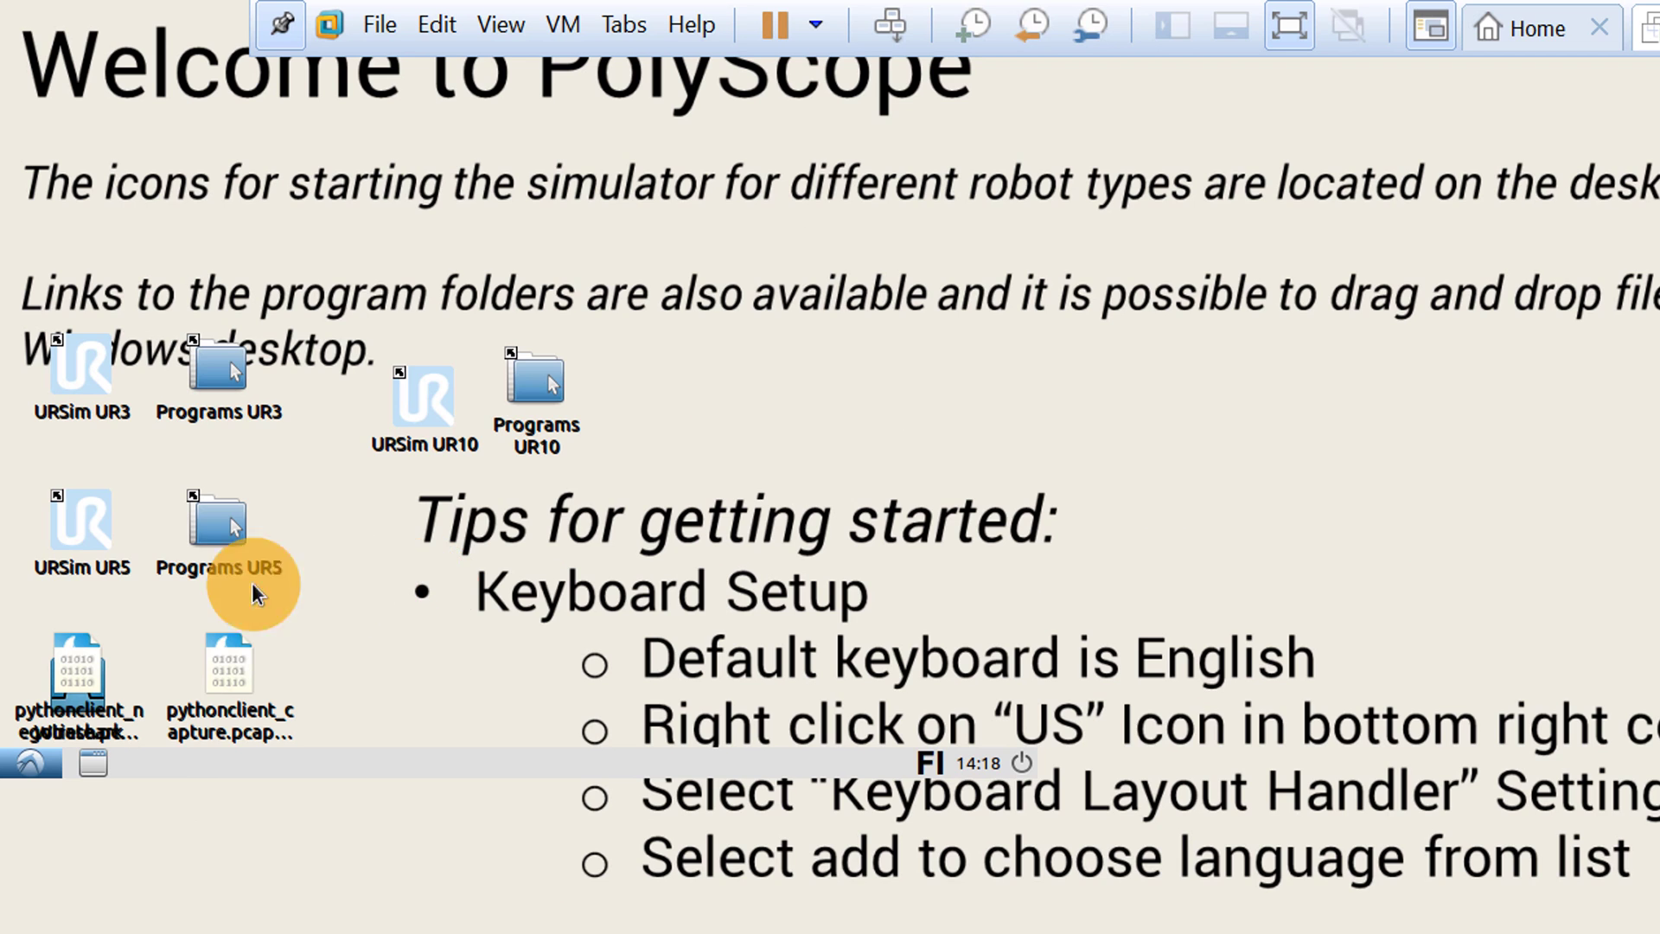
left_click(93, 519)
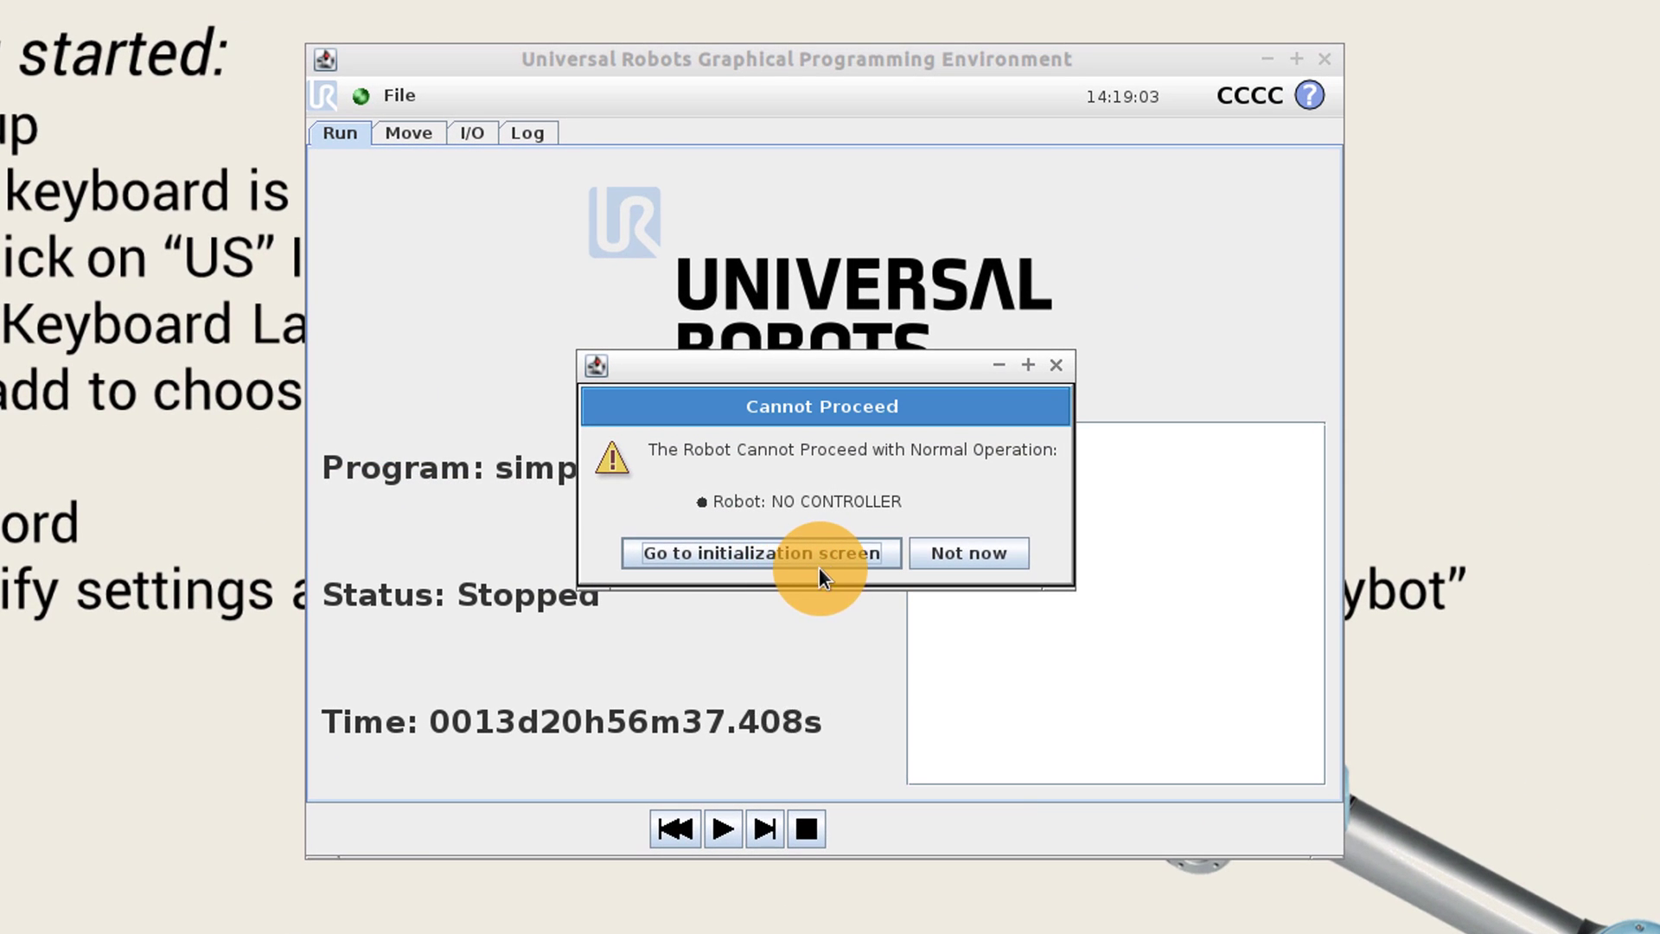
Initialize the simulated robot: power it on, start it, and confirm with OK
left_click(858, 558)
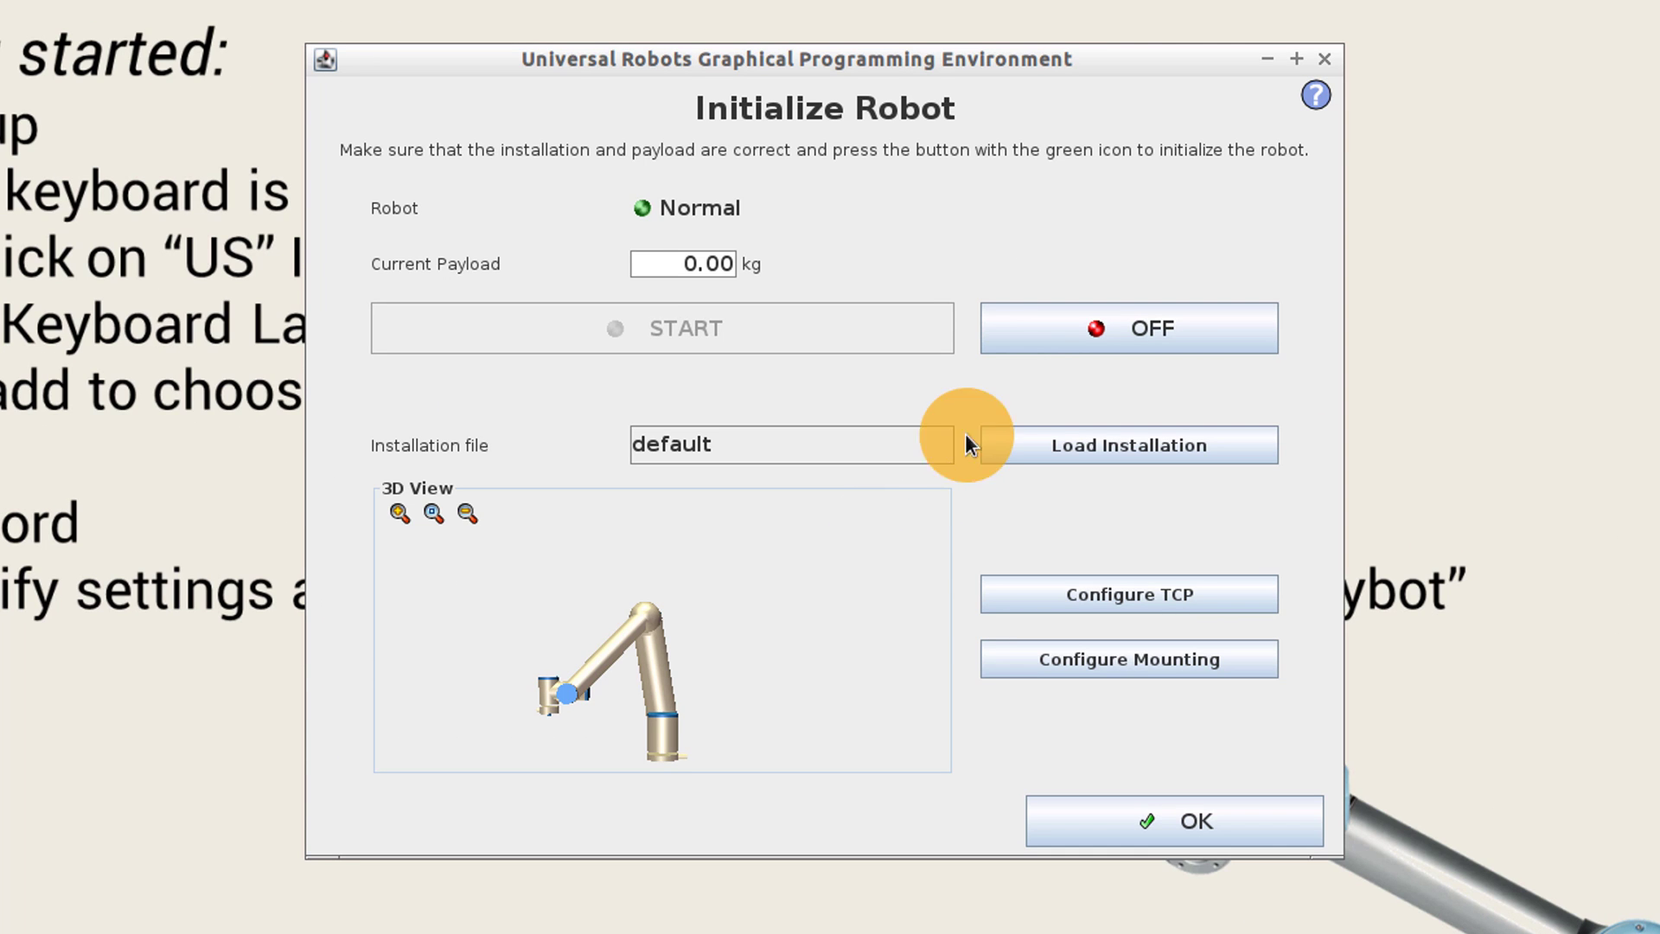
left_click(1018, 334)
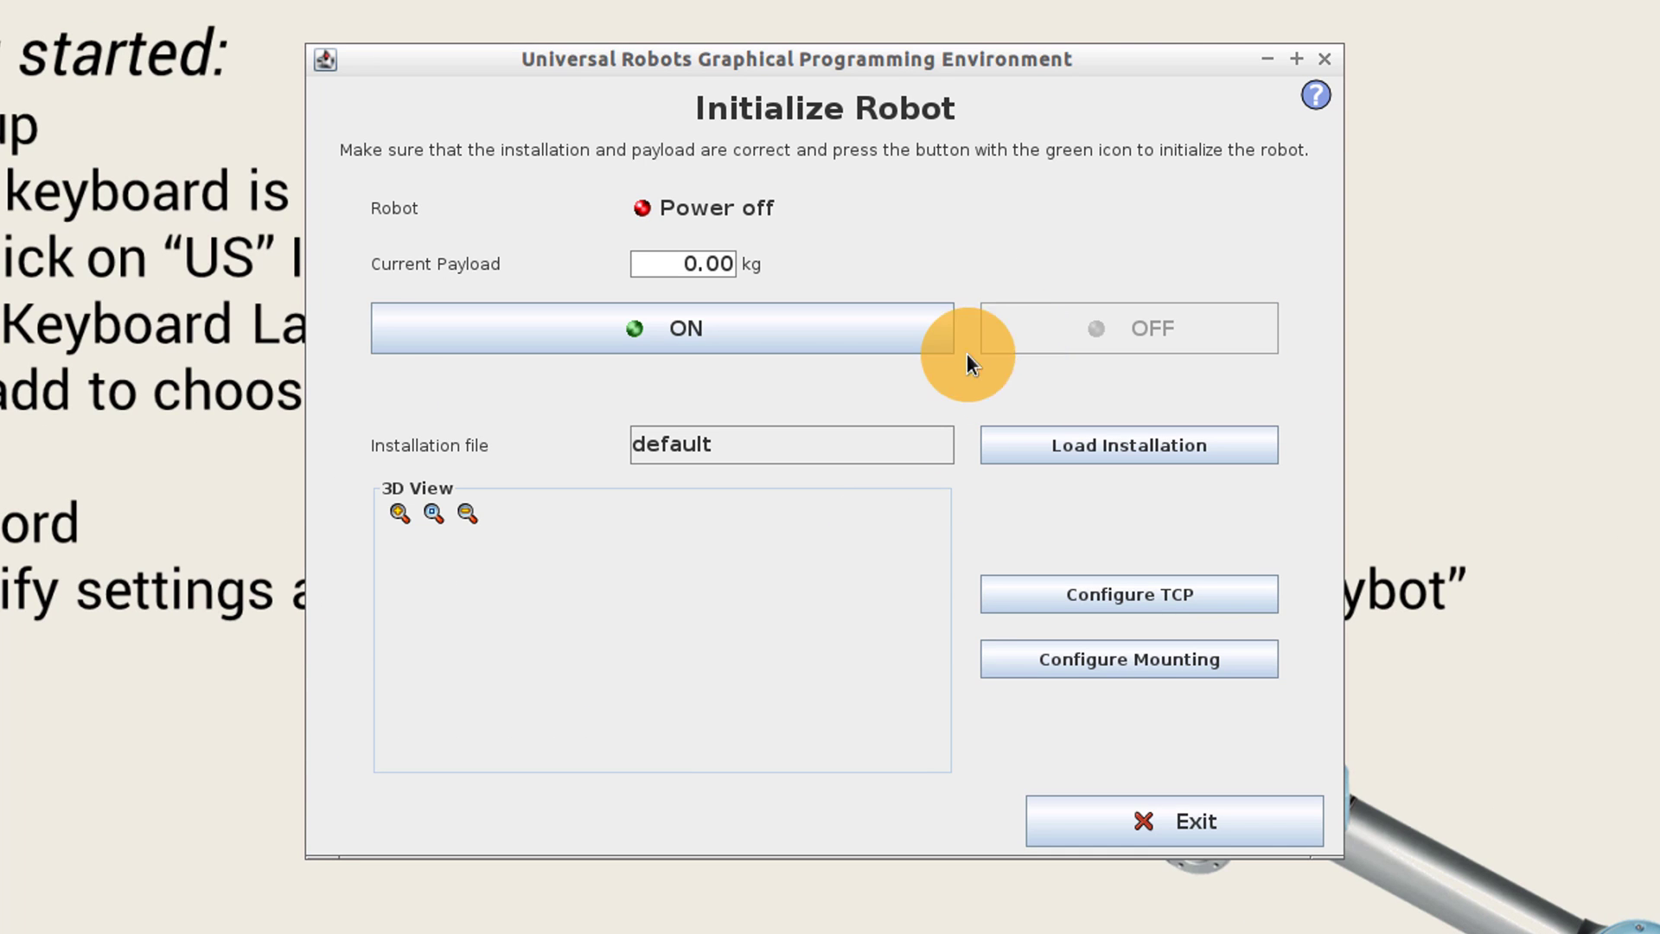
left_click(775, 336)
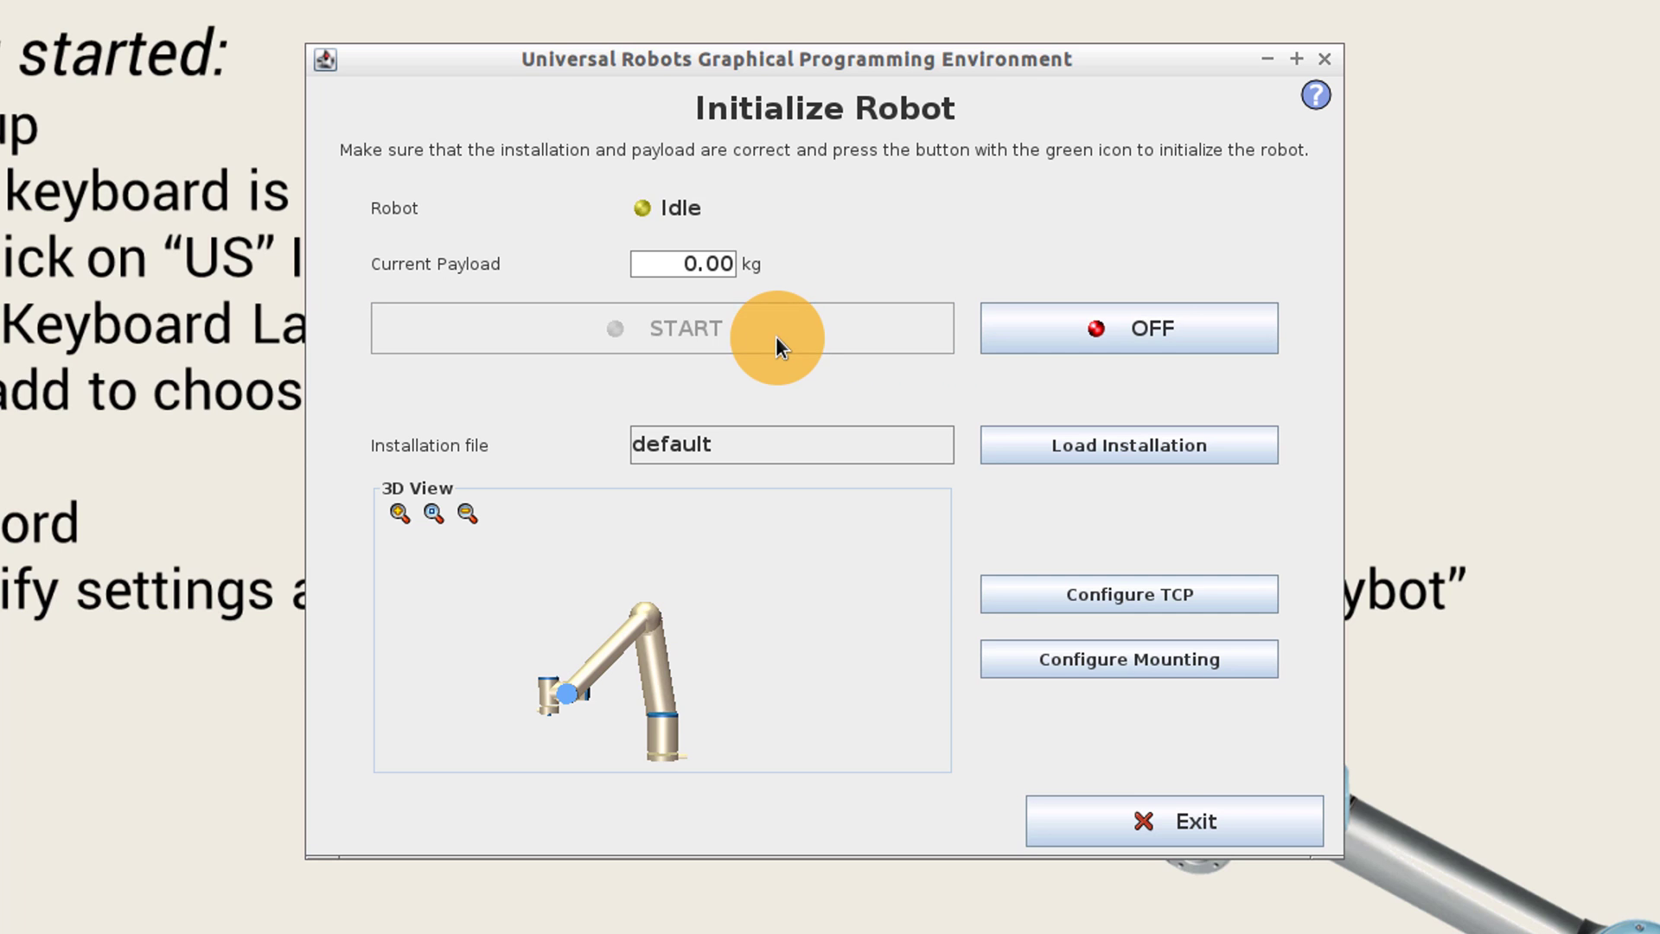
left_click(802, 340)
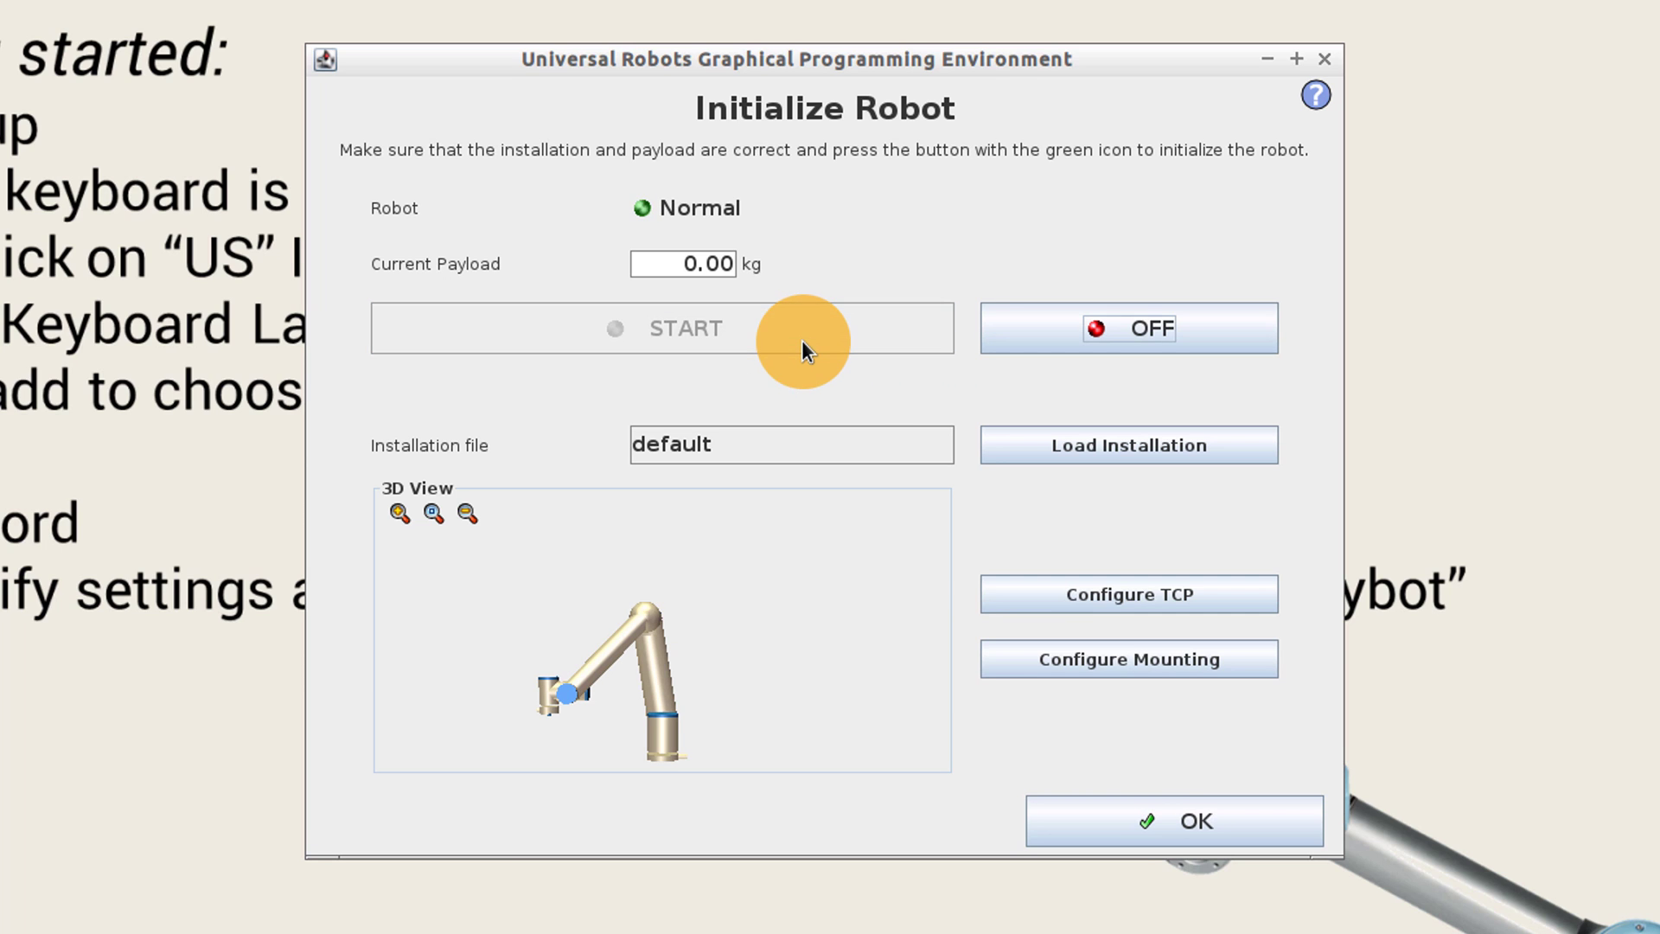
left_click(1072, 820)
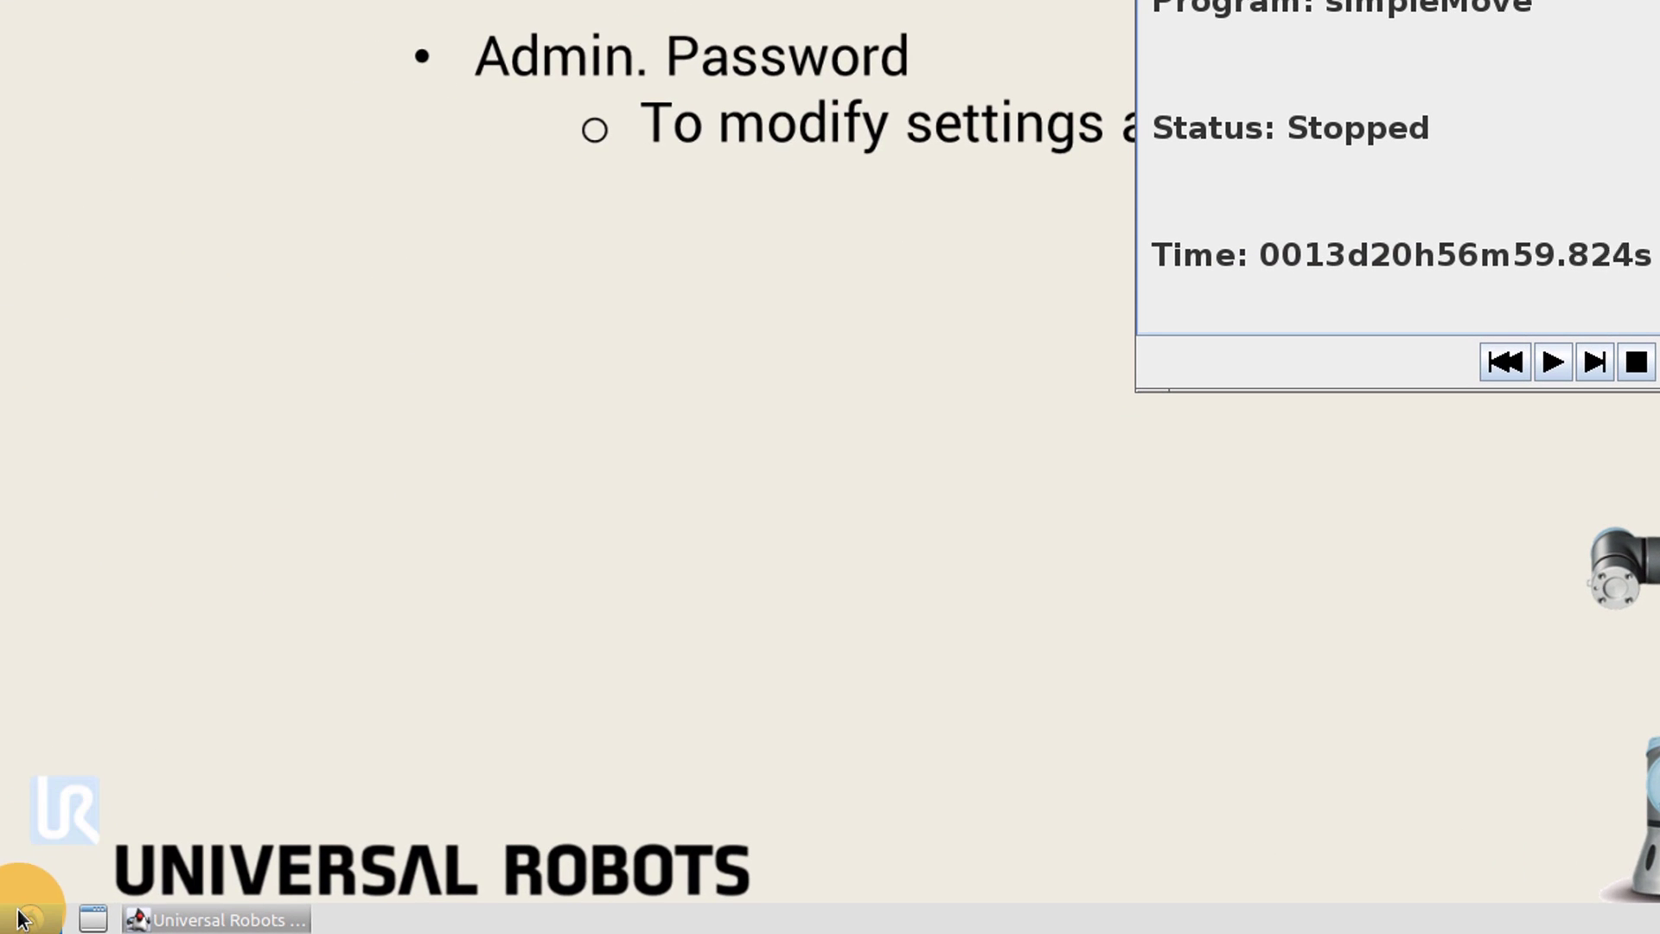
Run ifconfig in a UXTerm terminal to find address 192.168.100.141, then exit full screen
left_click(22, 921)
mouse_move(114, 766)
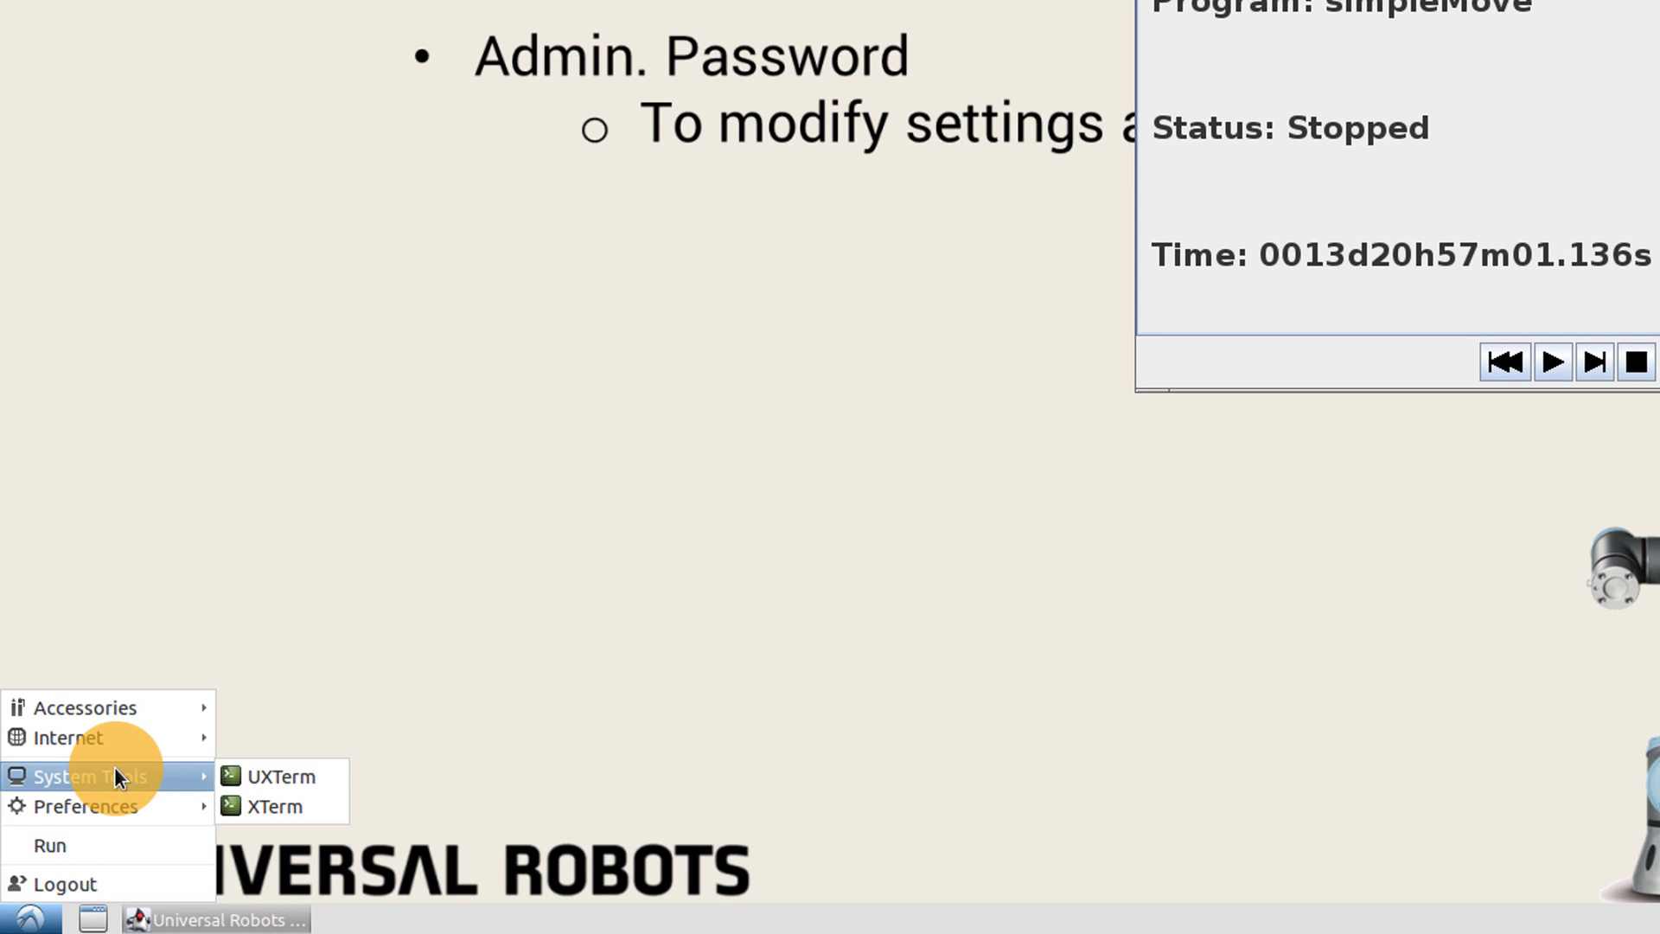
left_click(267, 770)
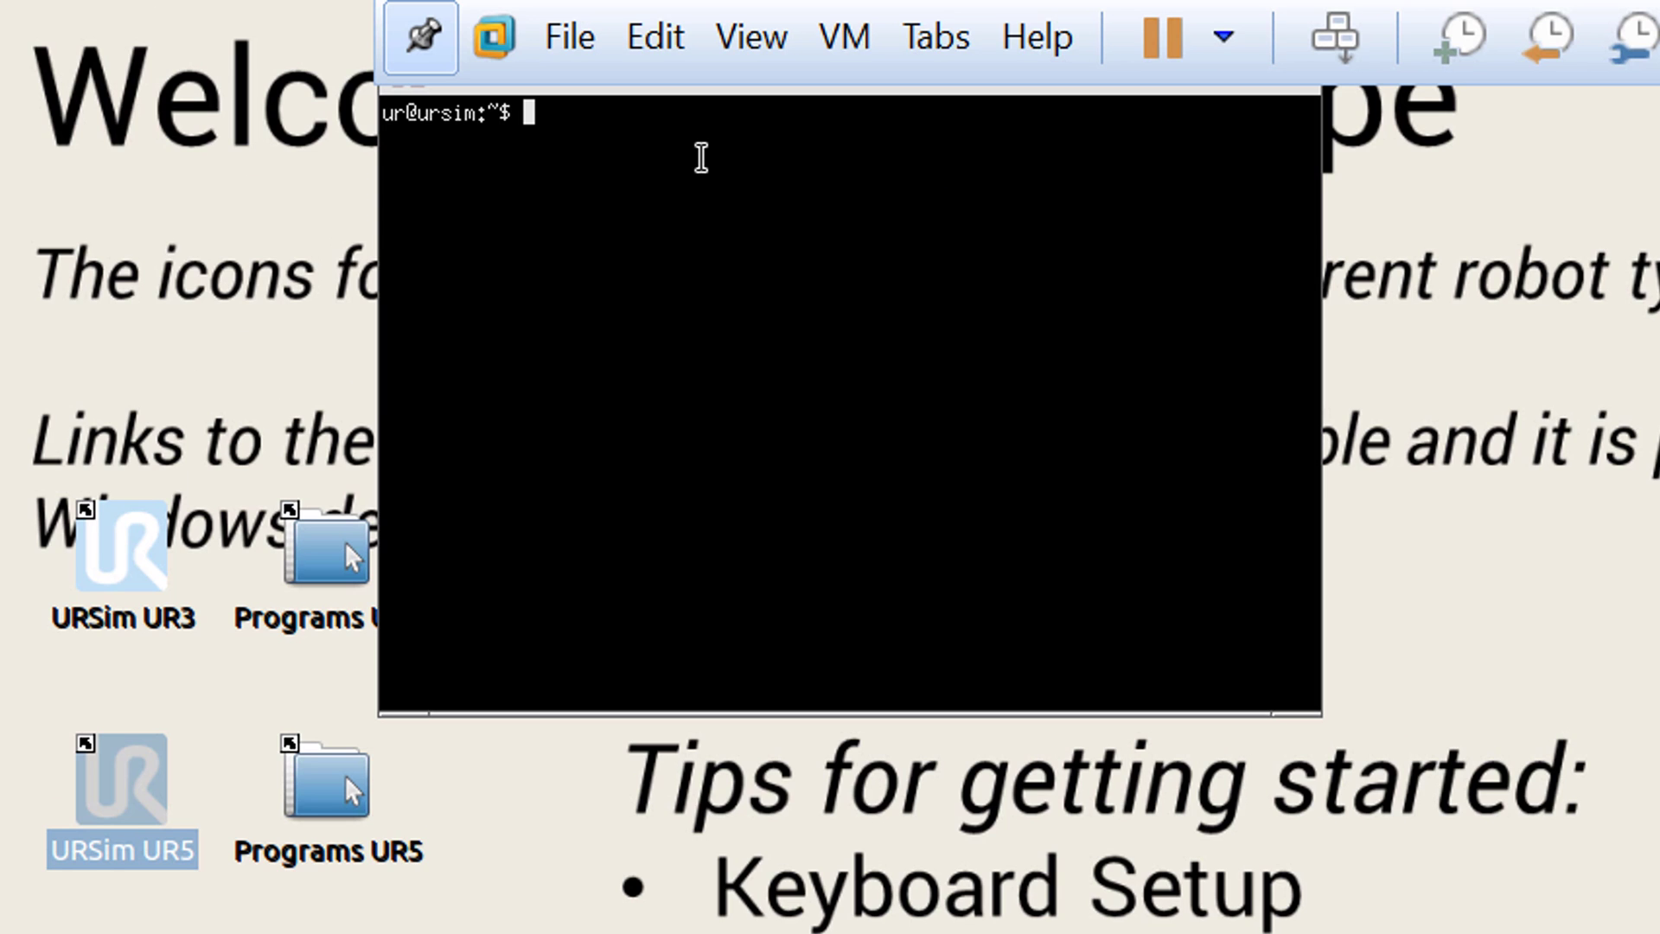
type("ifconfig")
key("Return")
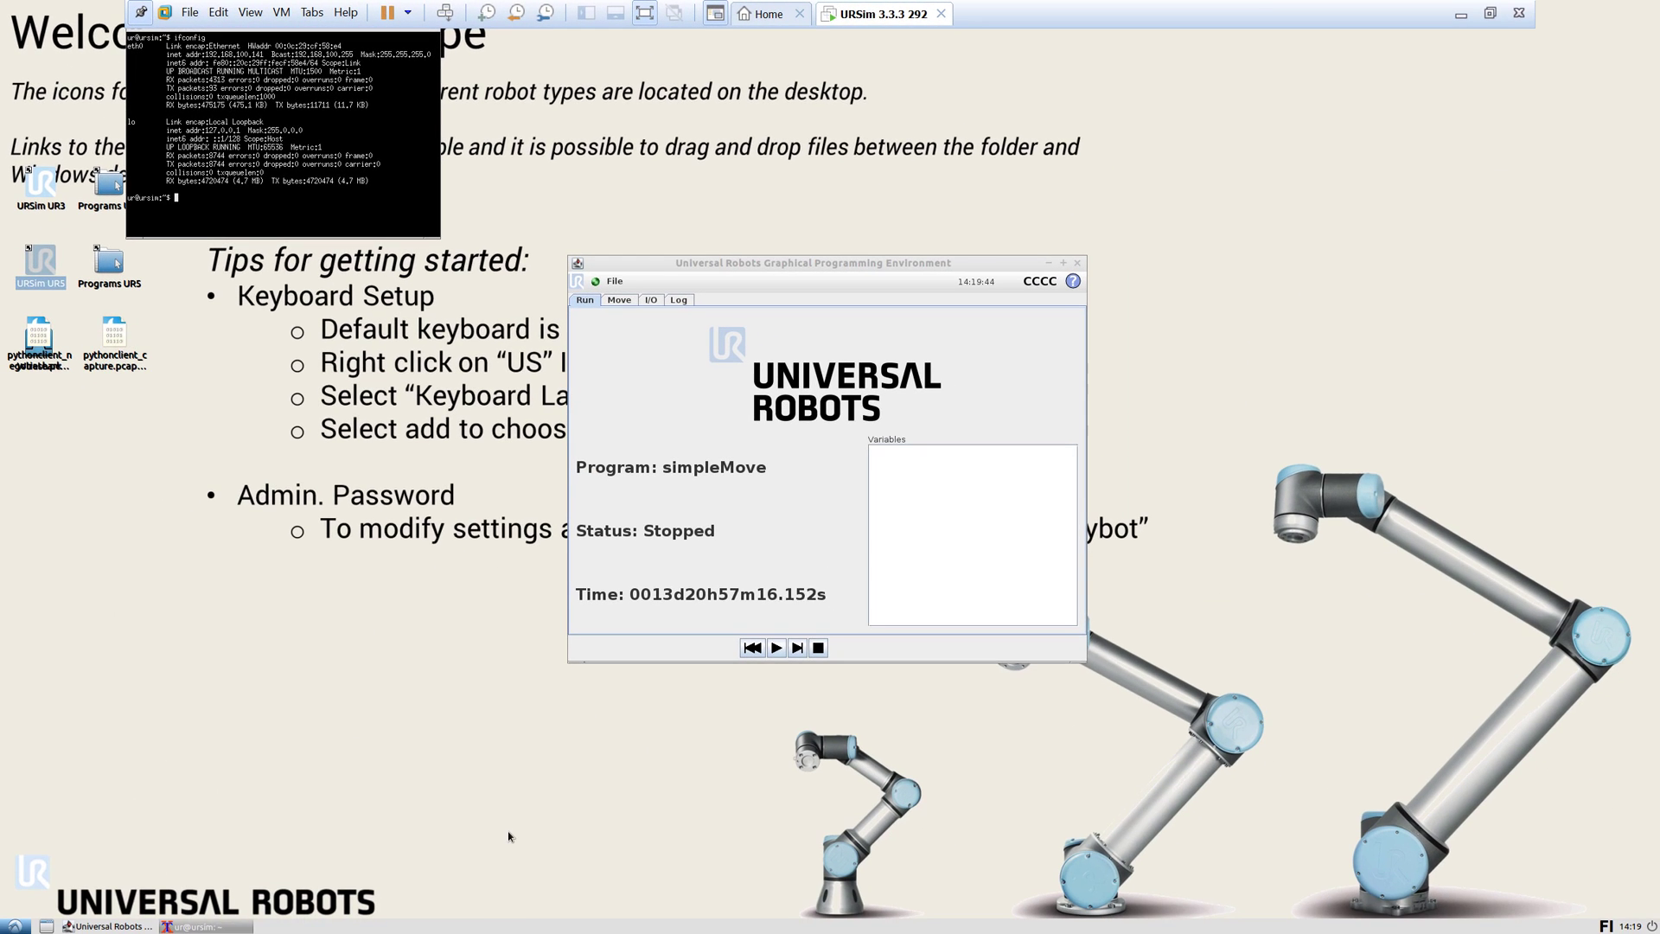
left_click(508, 836)
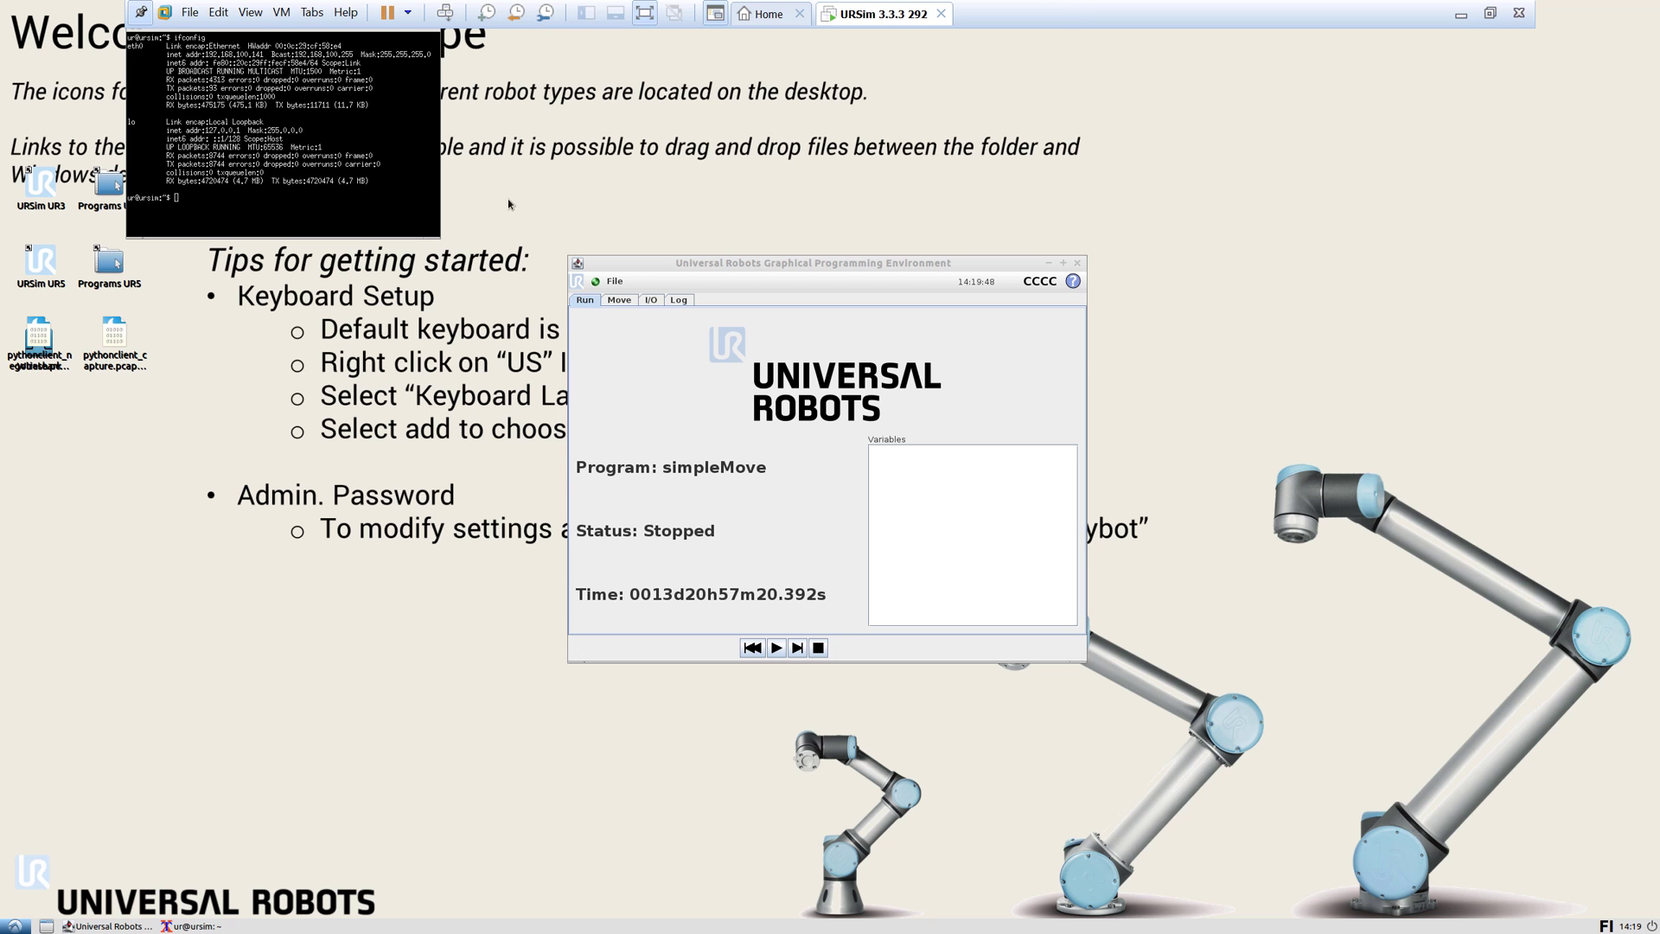
left_click(644, 12)
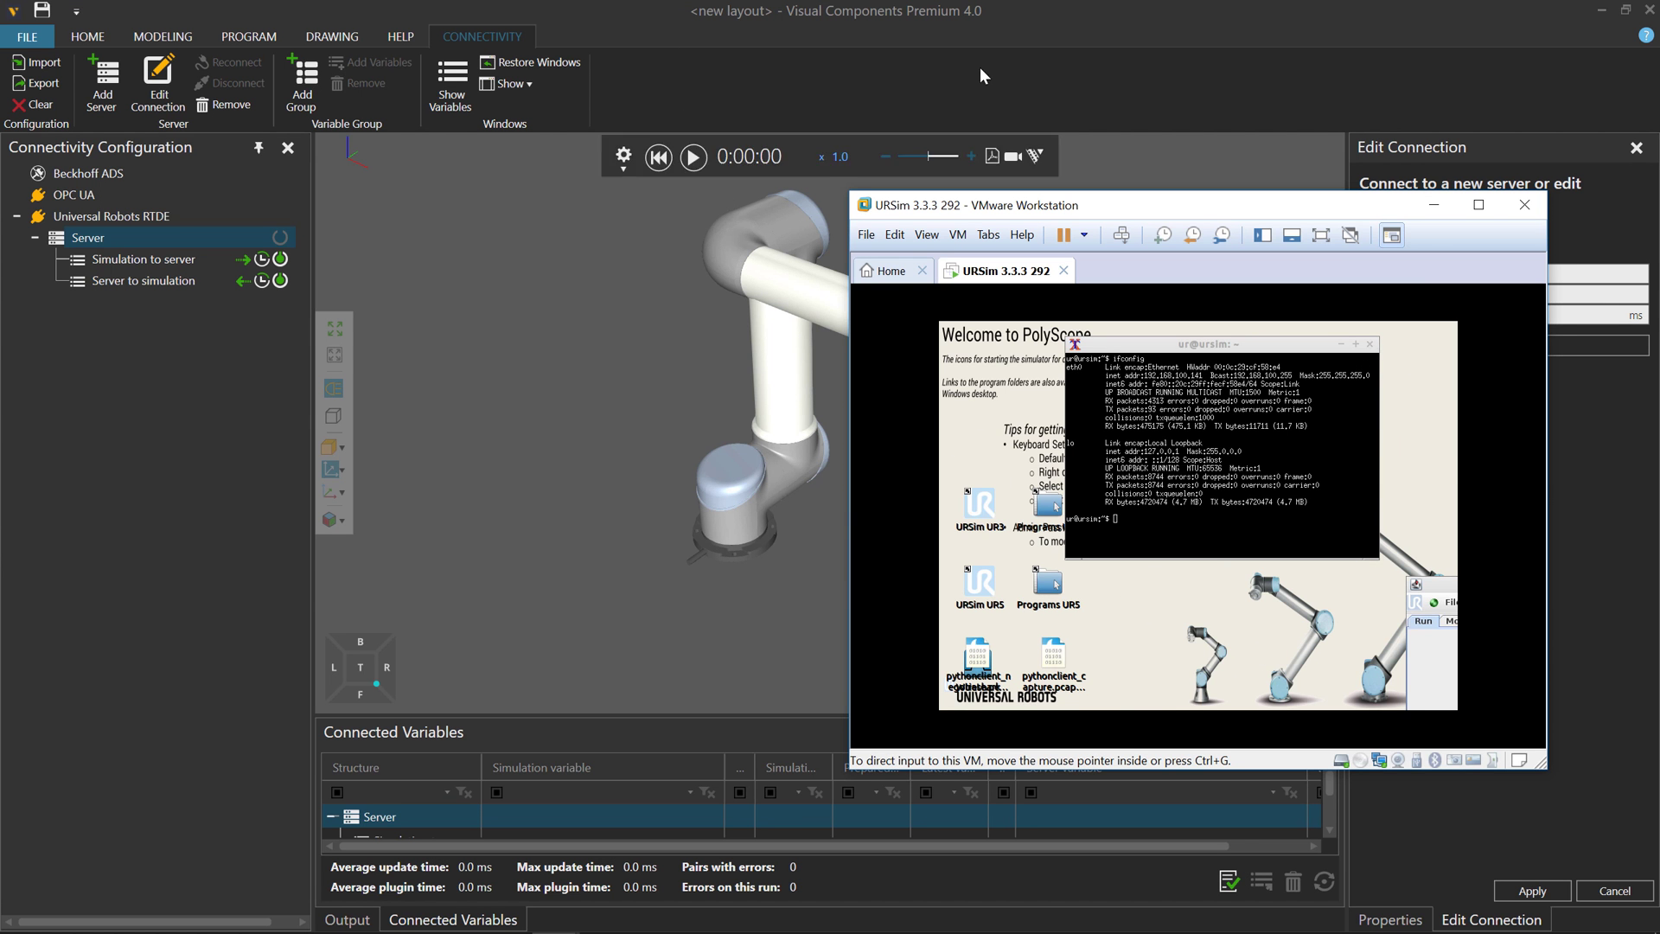
Set the RTDE server address to 192.168.100.141, test the connection successfully, and apply
left_click(947, 95)
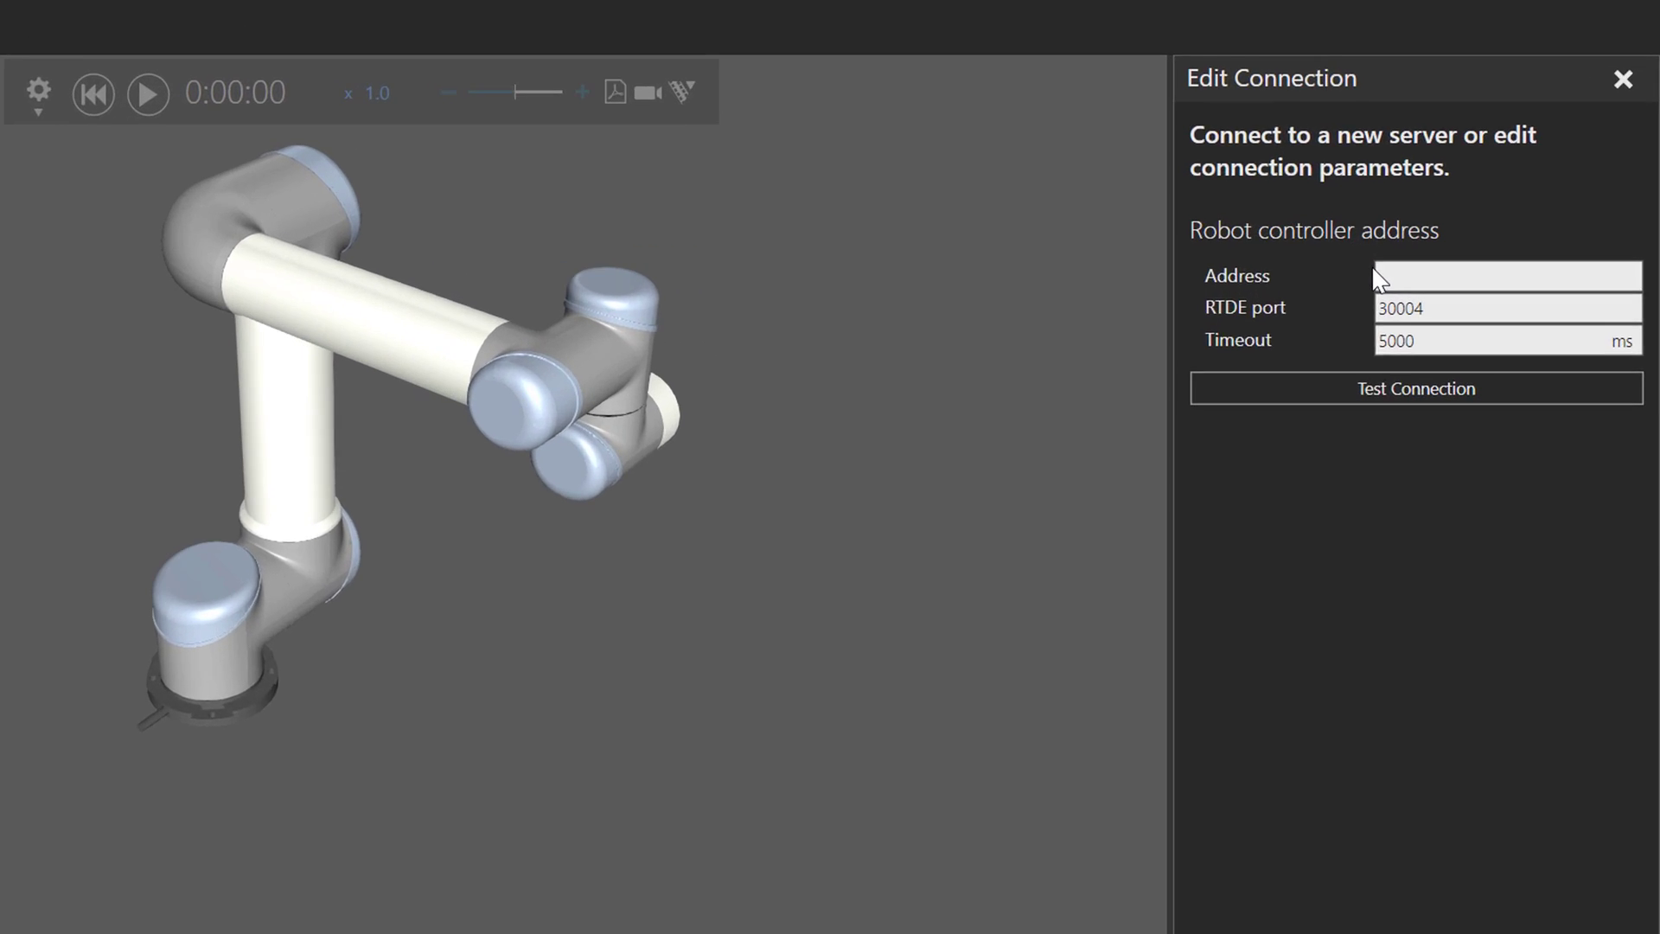
left_click(1383, 276)
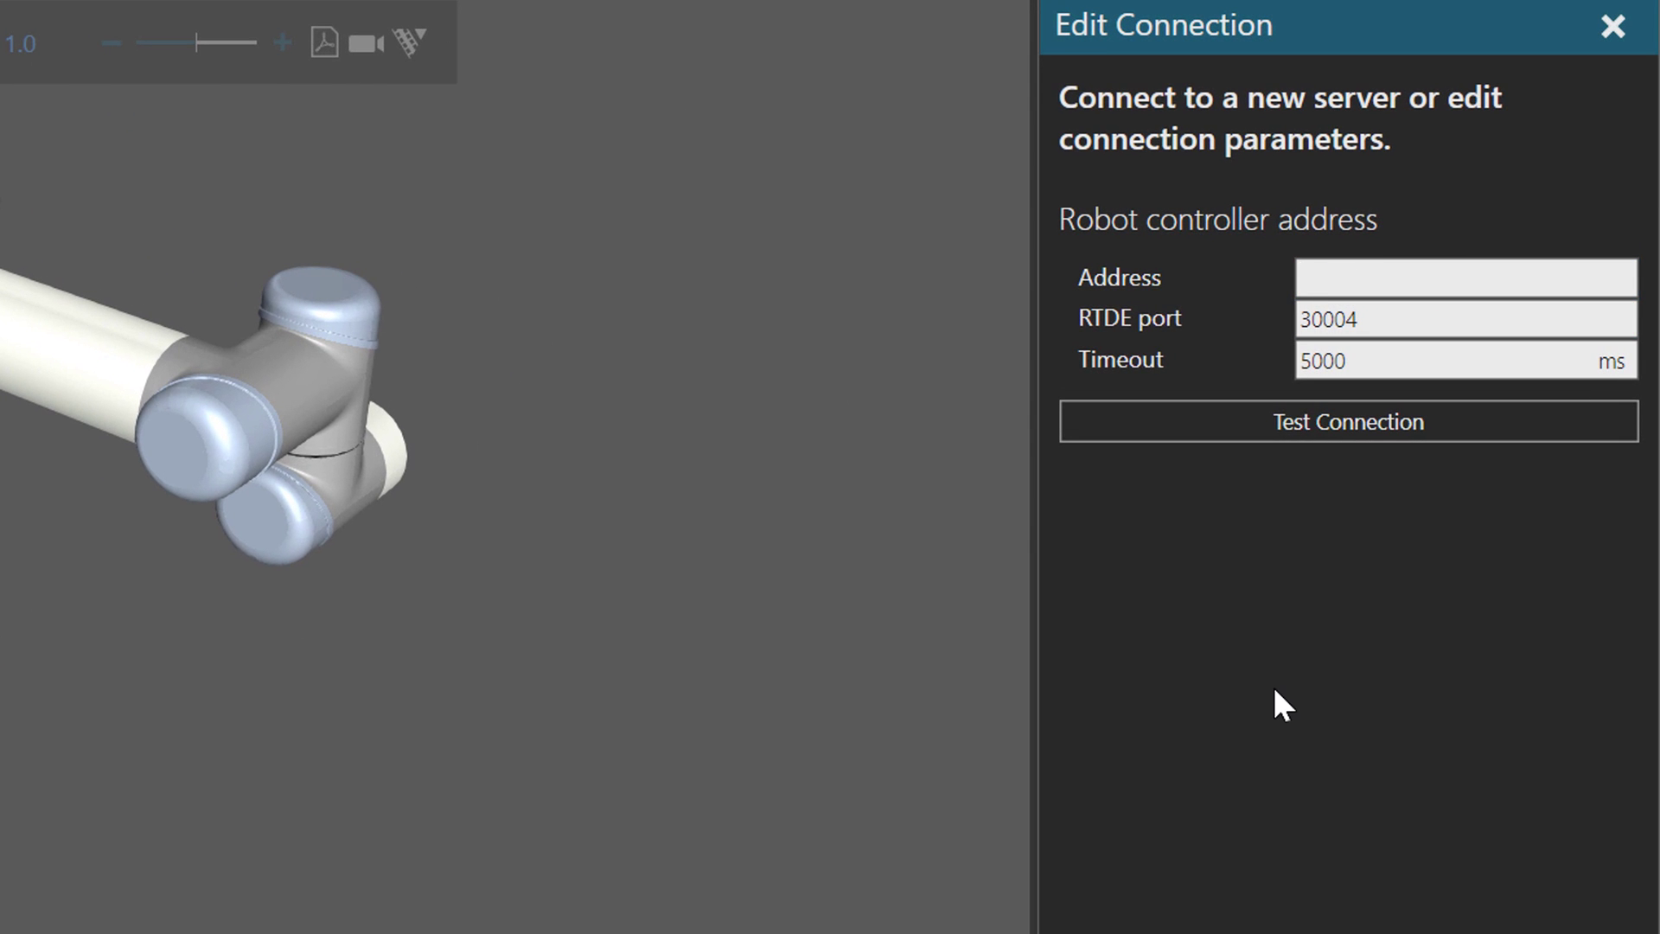
type("192.168.100.")
type("141")
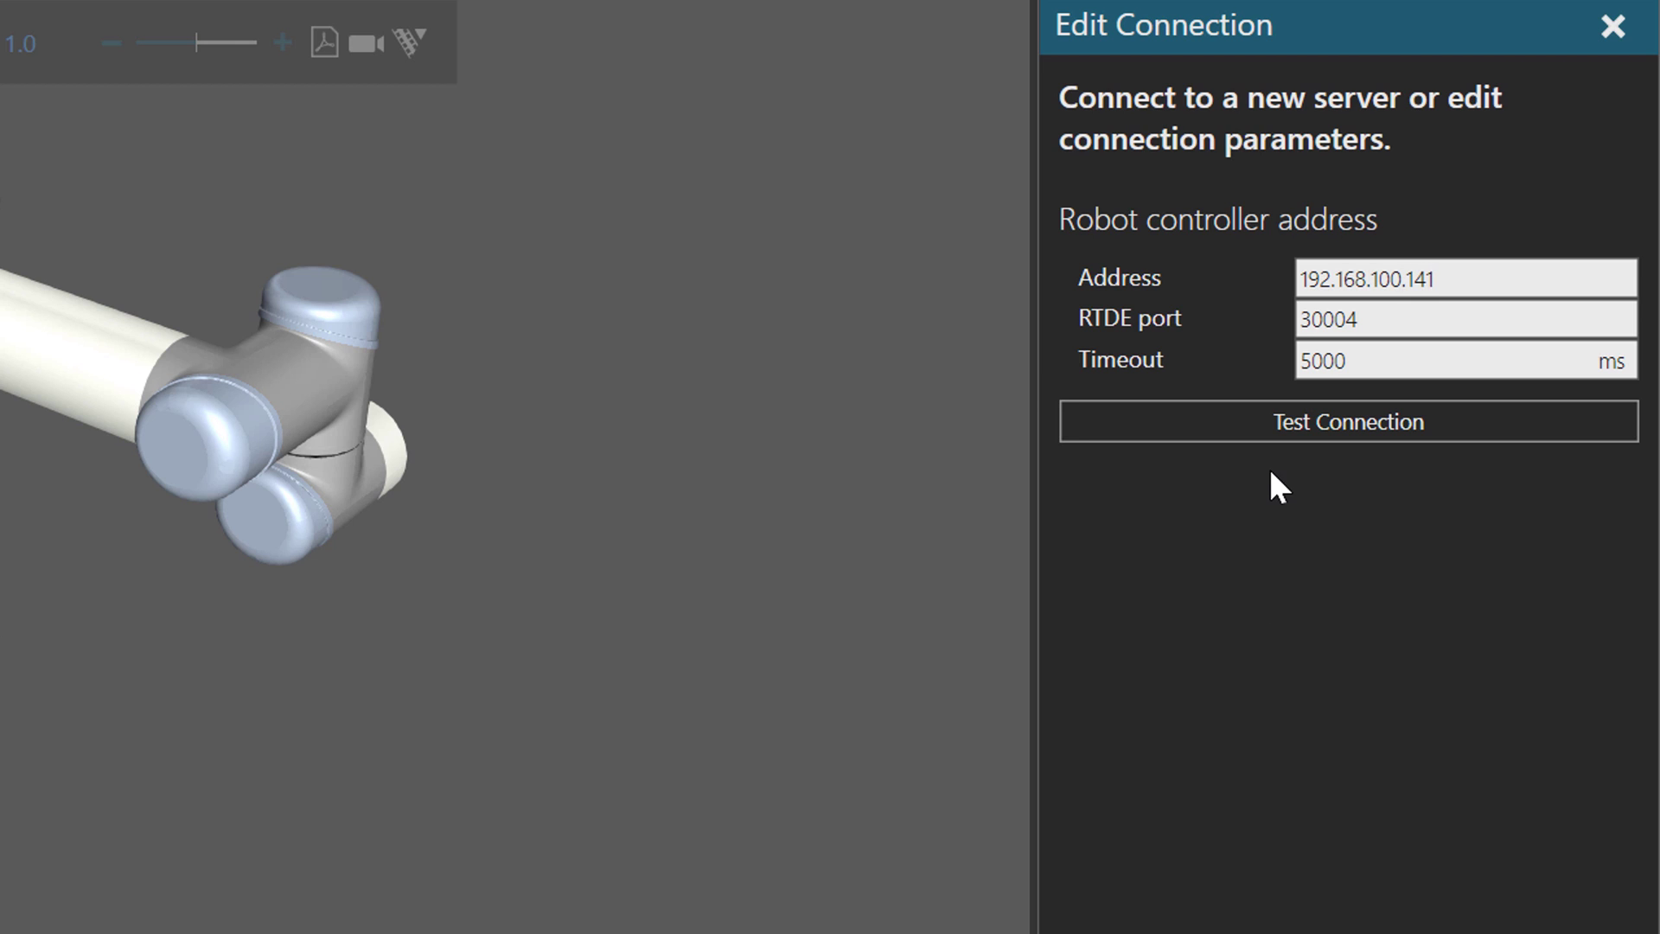
left_click(1269, 424)
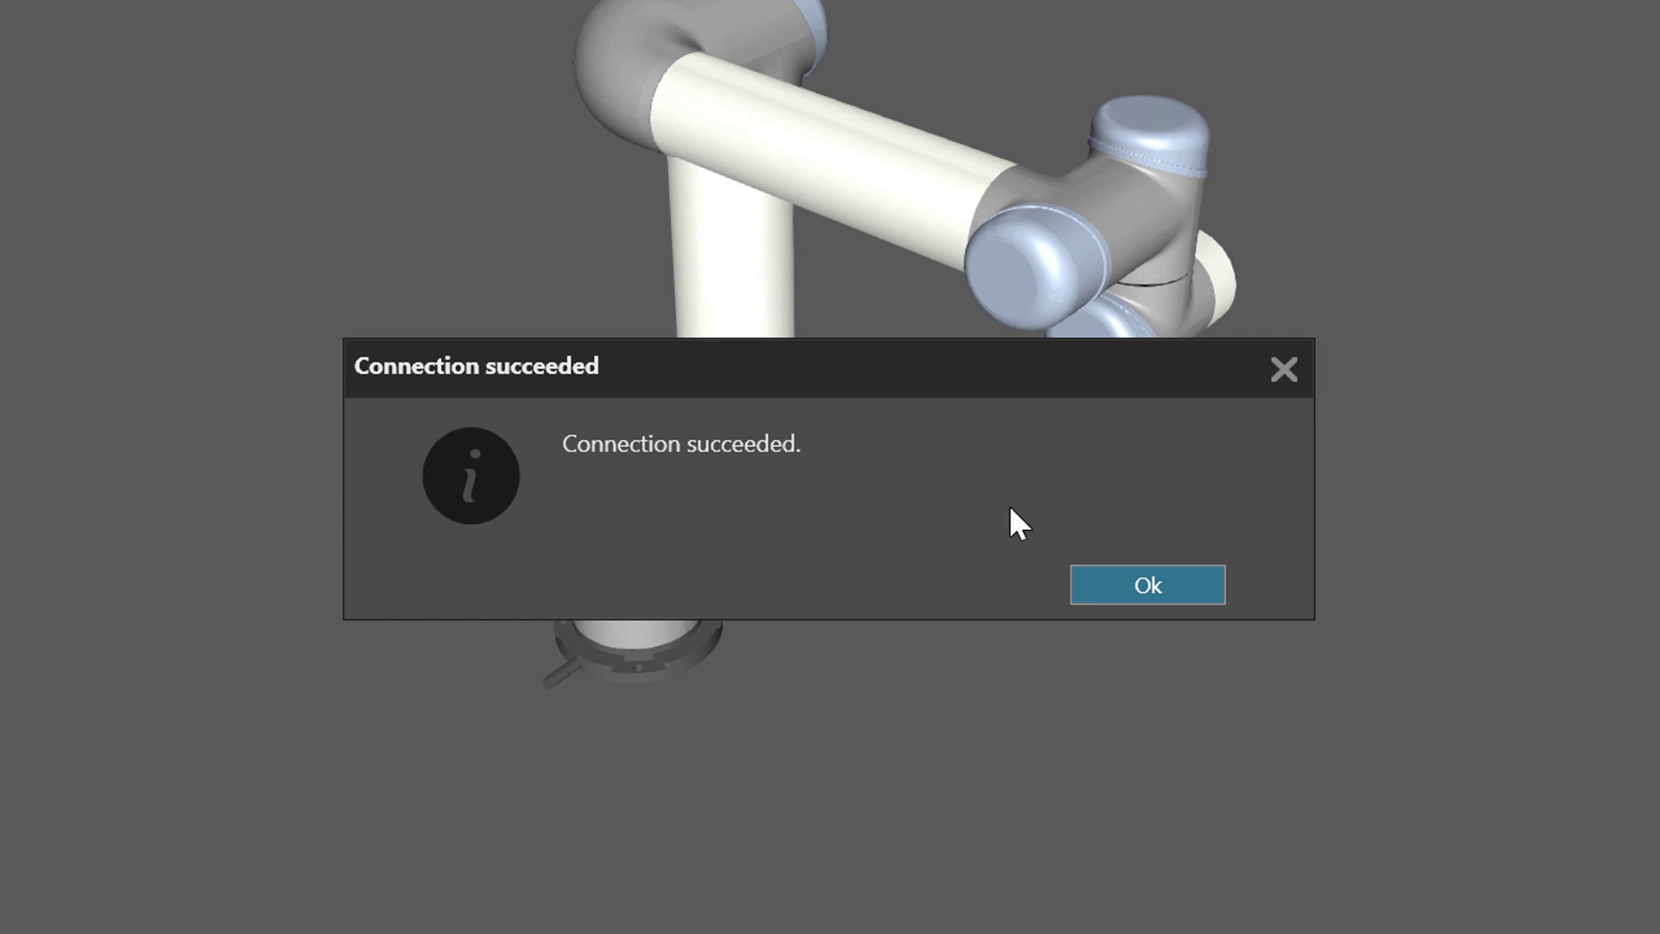
left_click(1098, 585)
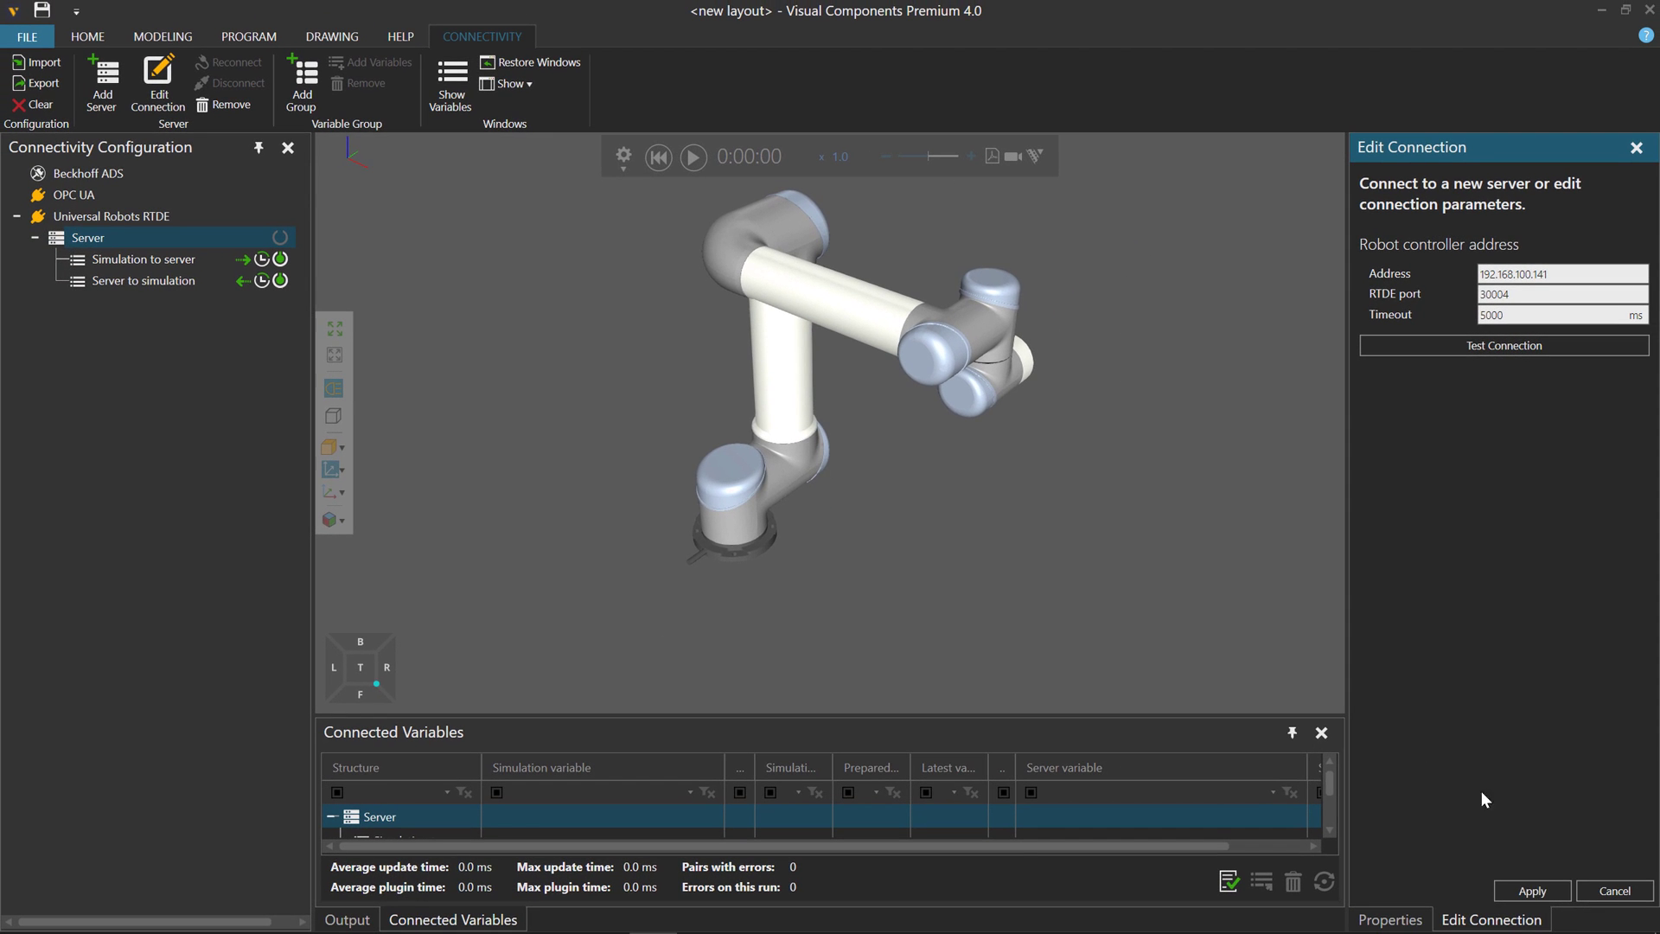
left_click(1551, 895)
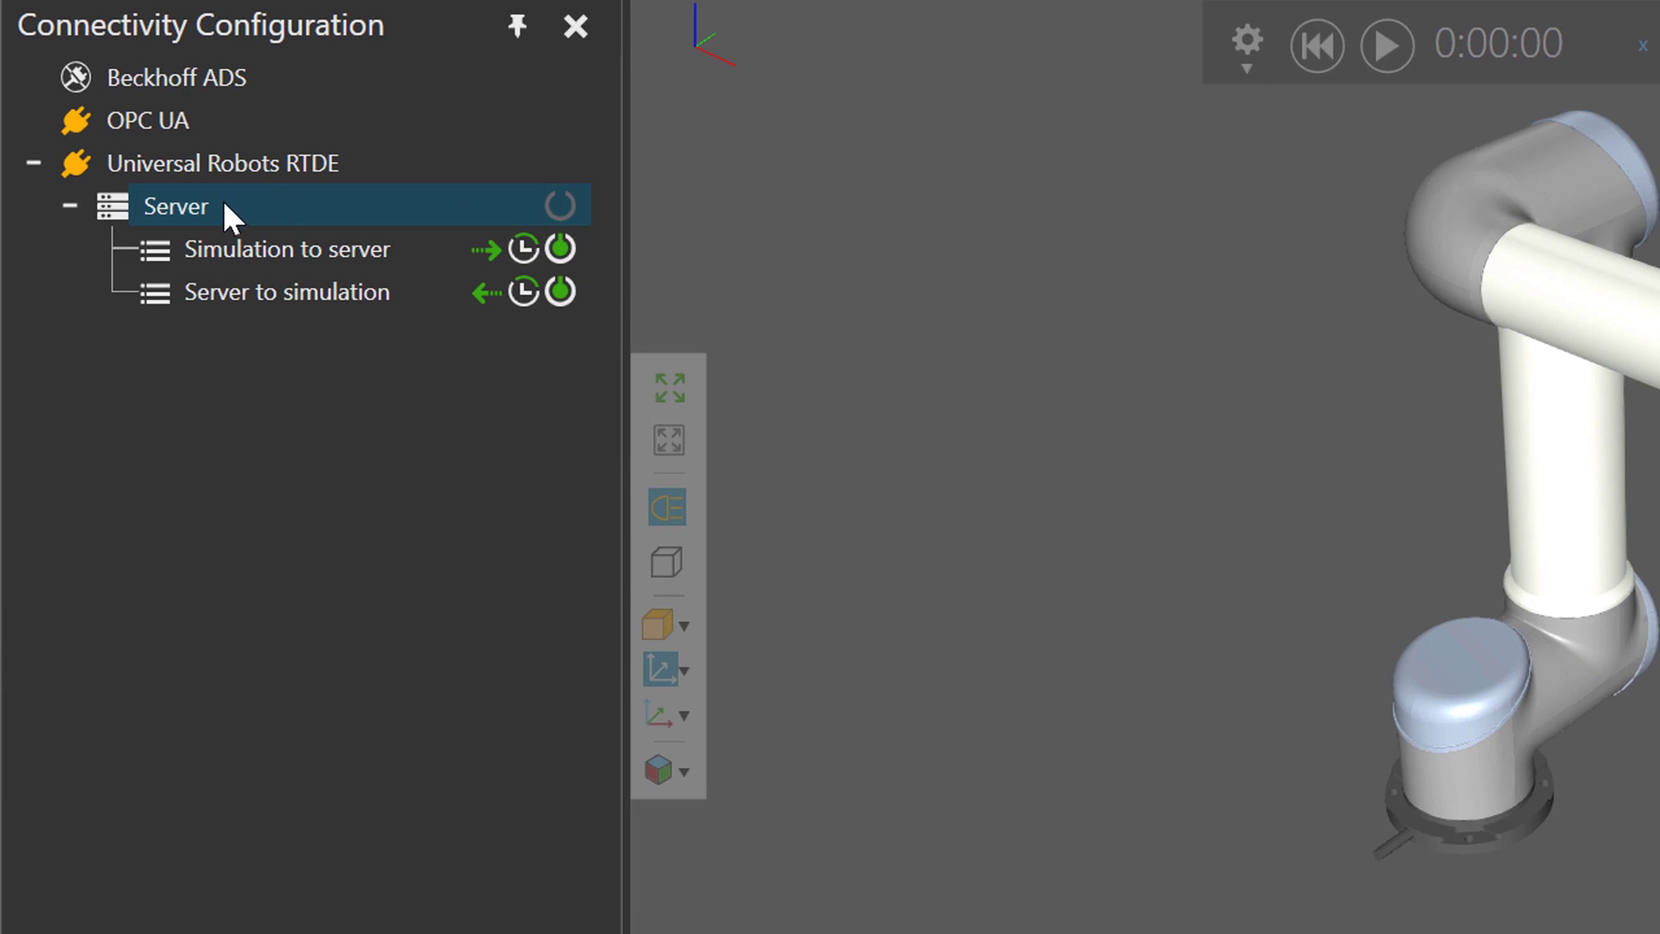
Connect the RTDE server and choose Add Variables on the Server to simulation group
left_click(563, 206)
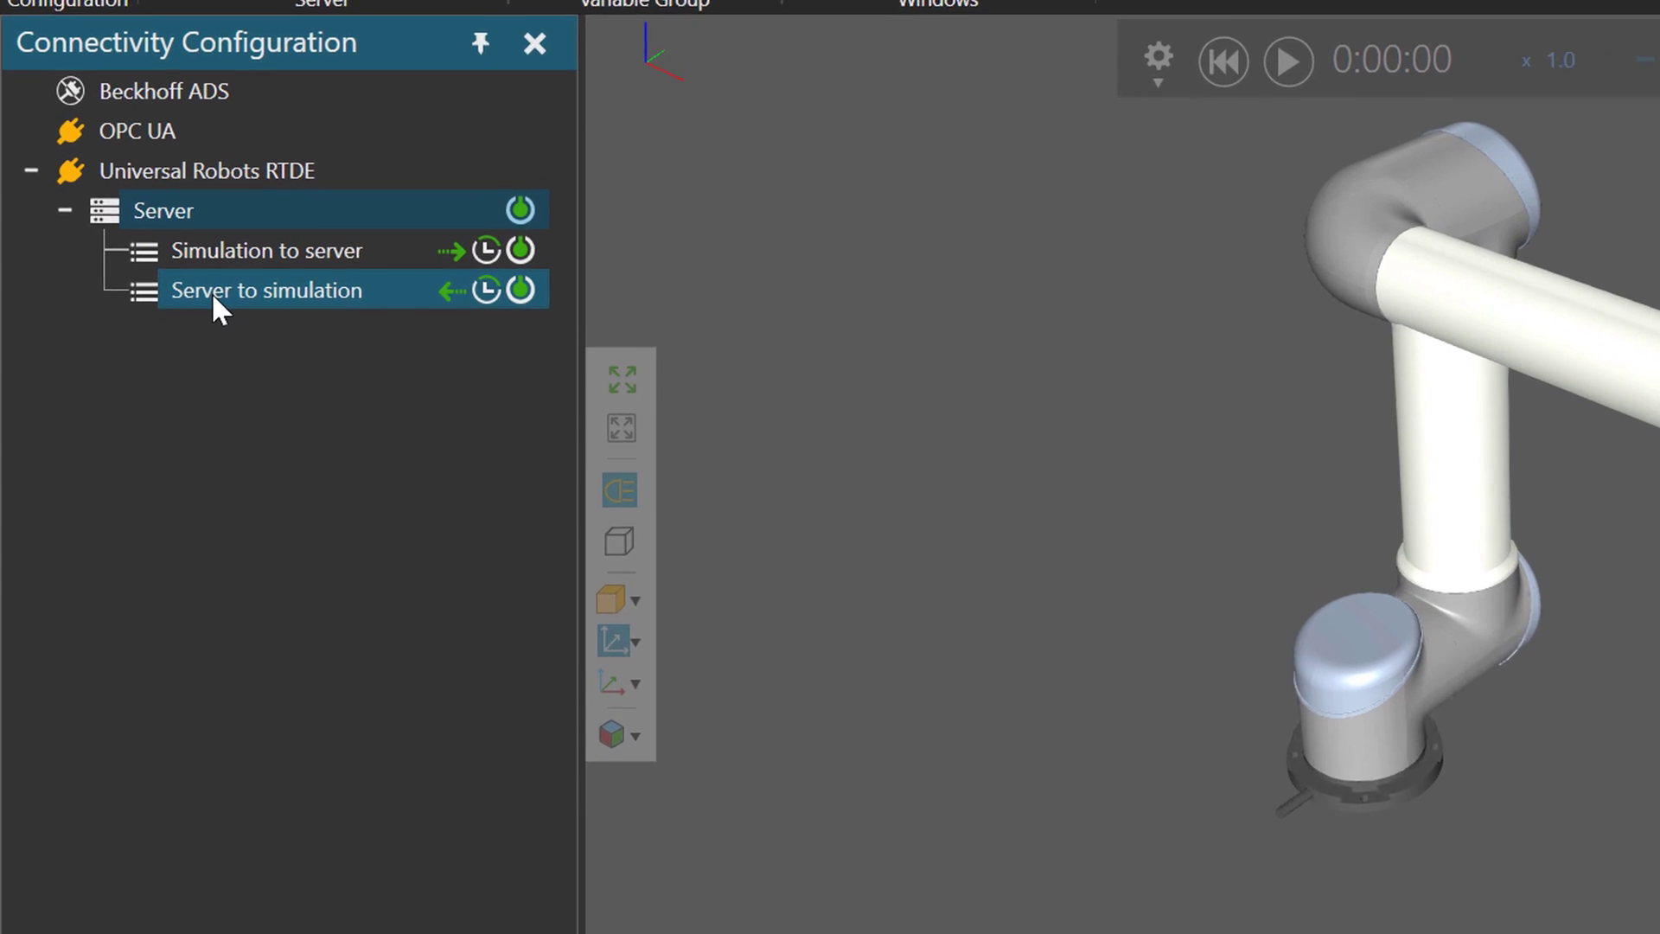
left_click(115, 283)
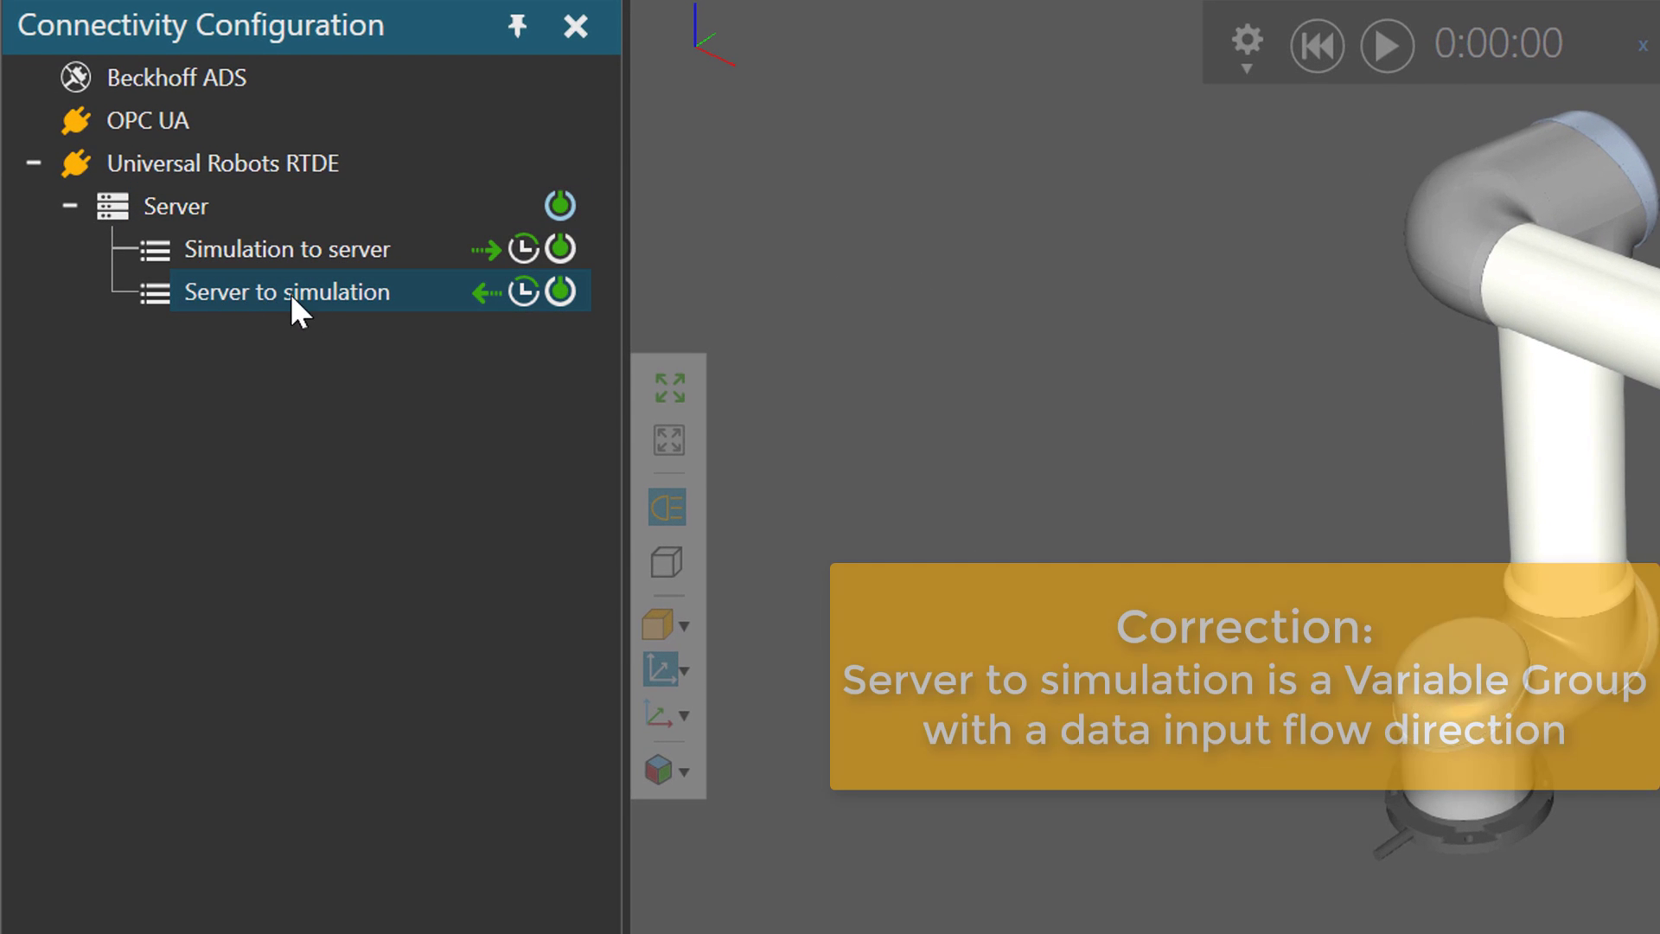
right_click(232, 296)
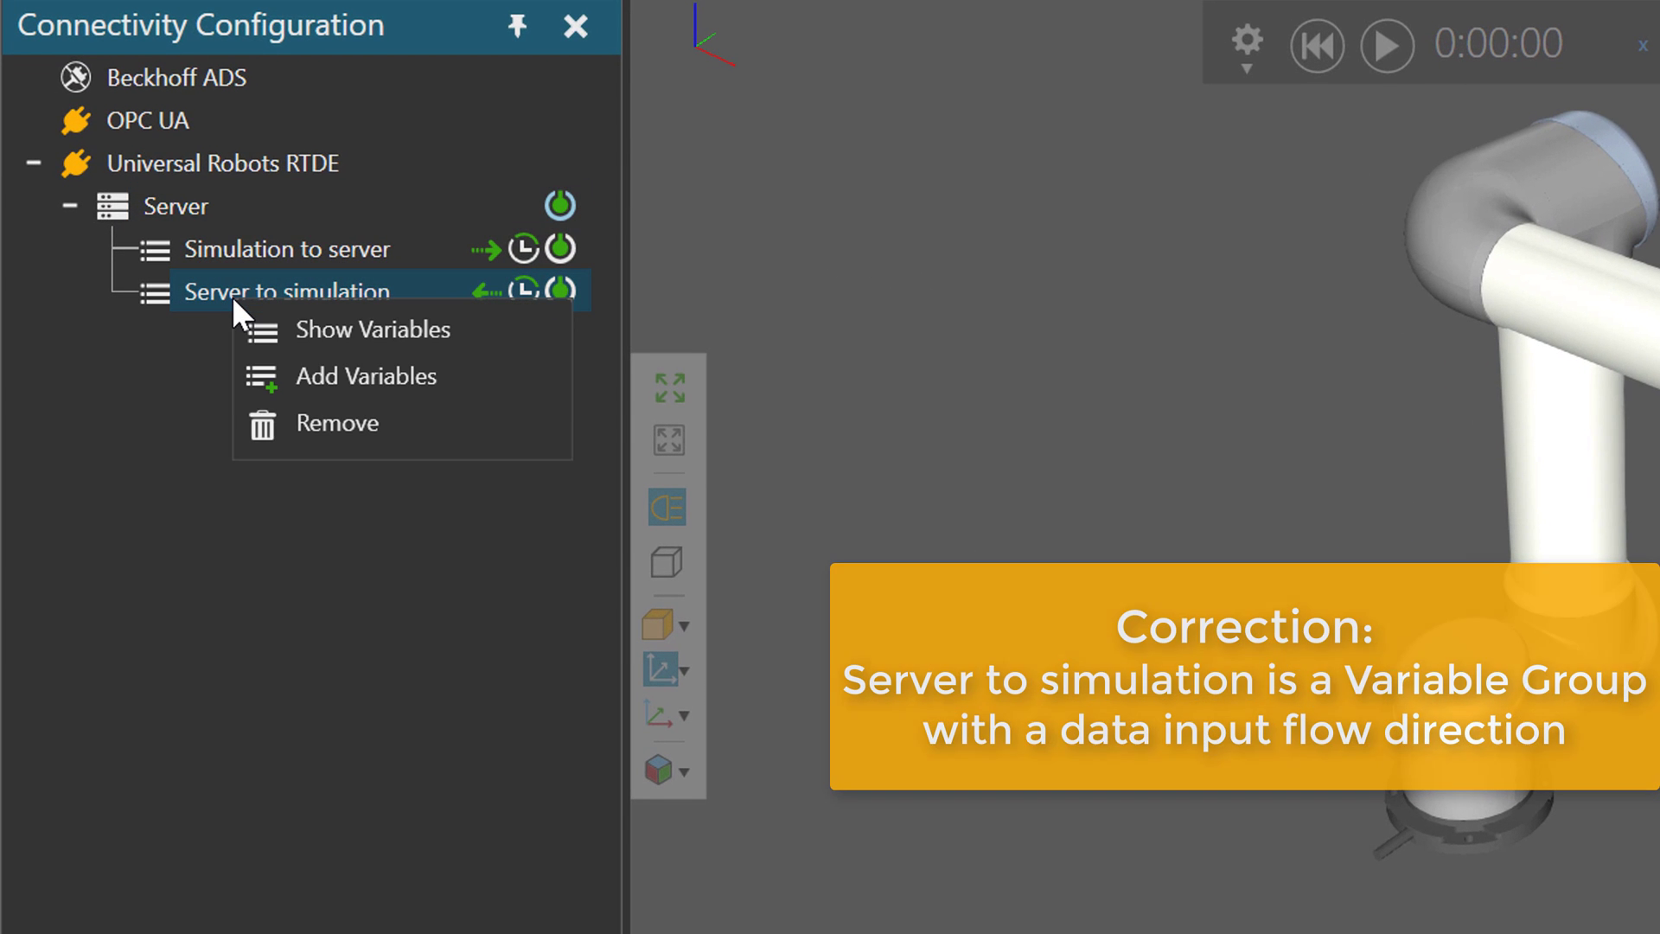
left_click(355, 387)
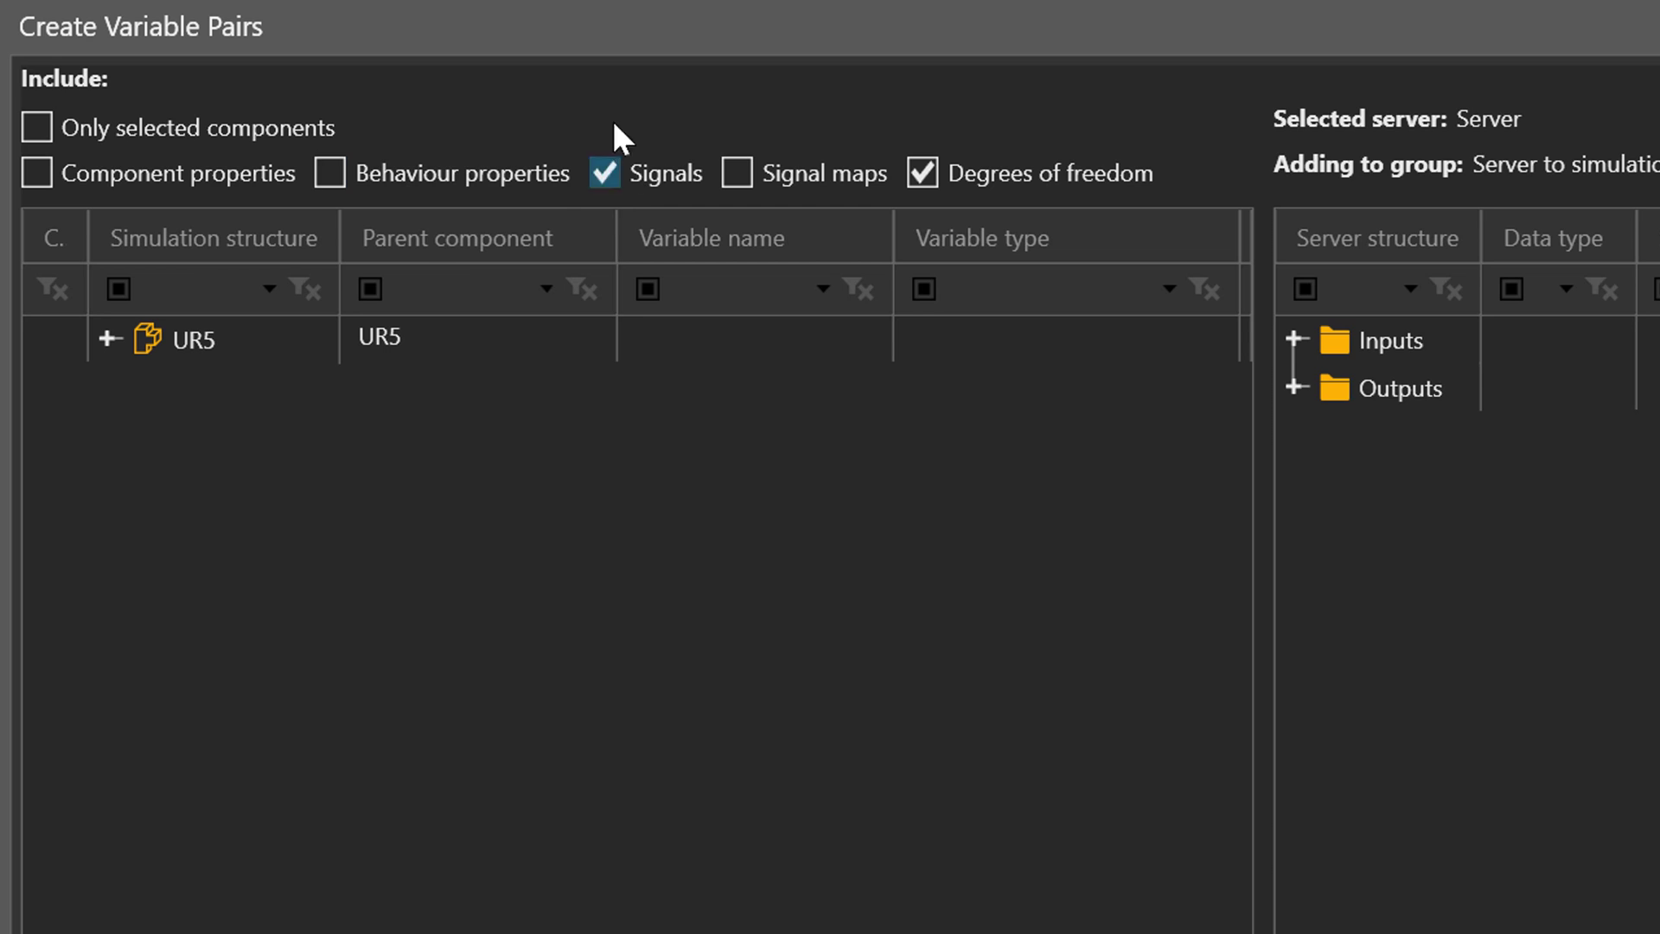
Pair UR5's RTDEInterface RTDEJoints signal with the server output Joint Variables > target_q
left_click(108, 338)
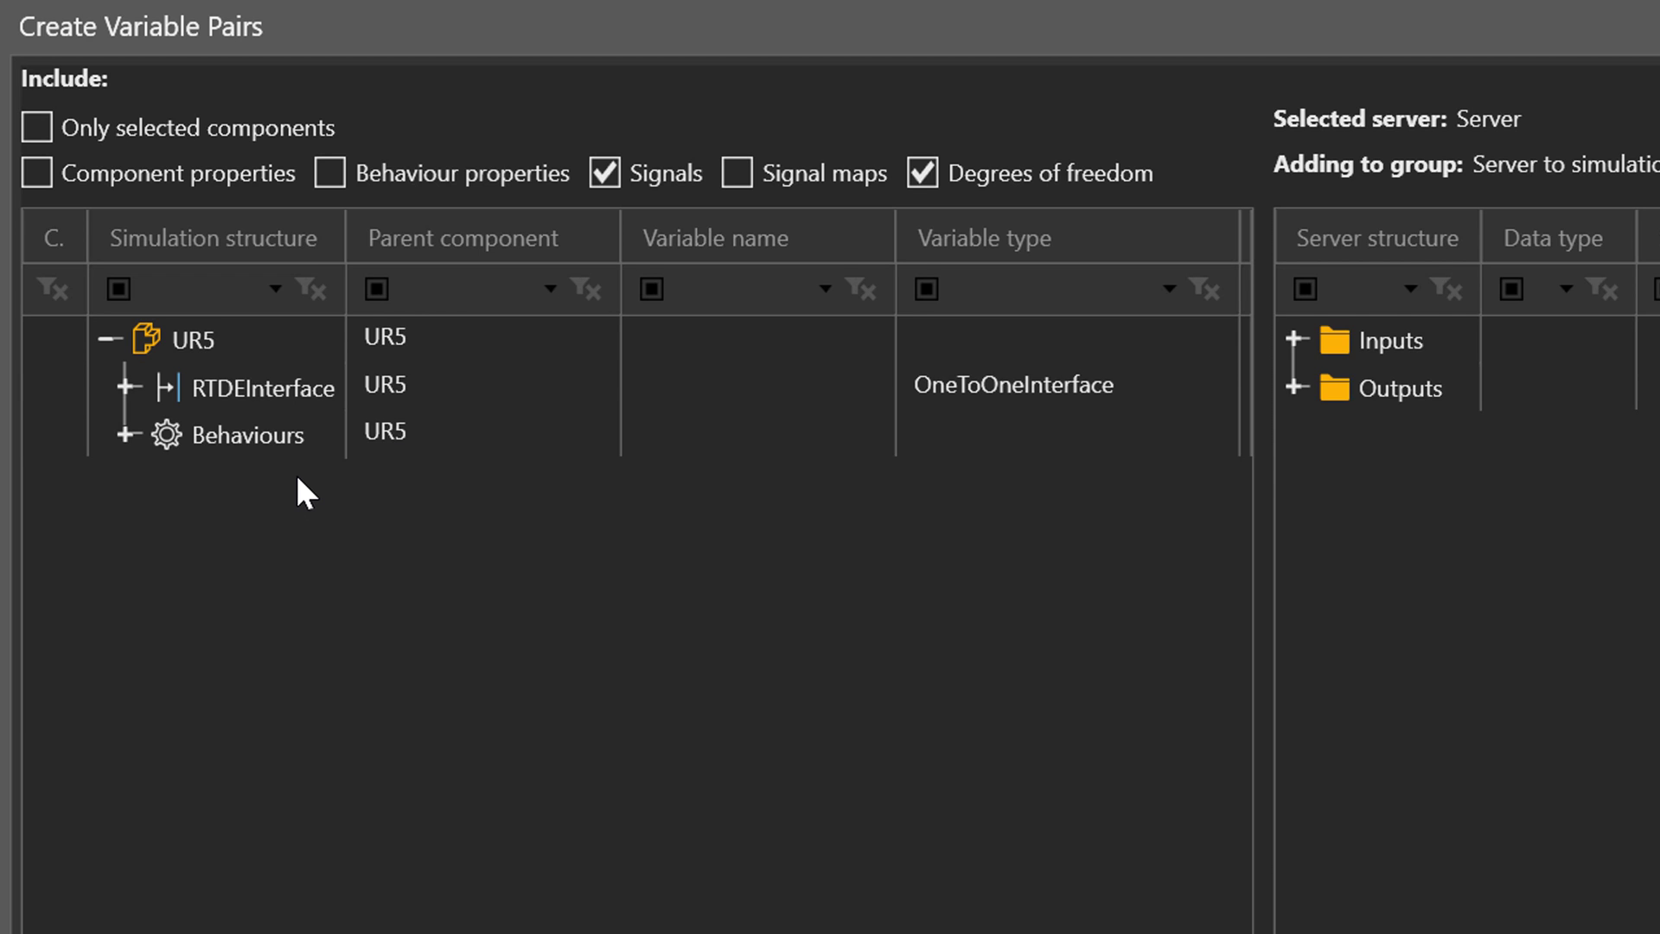
left_click(127, 386)
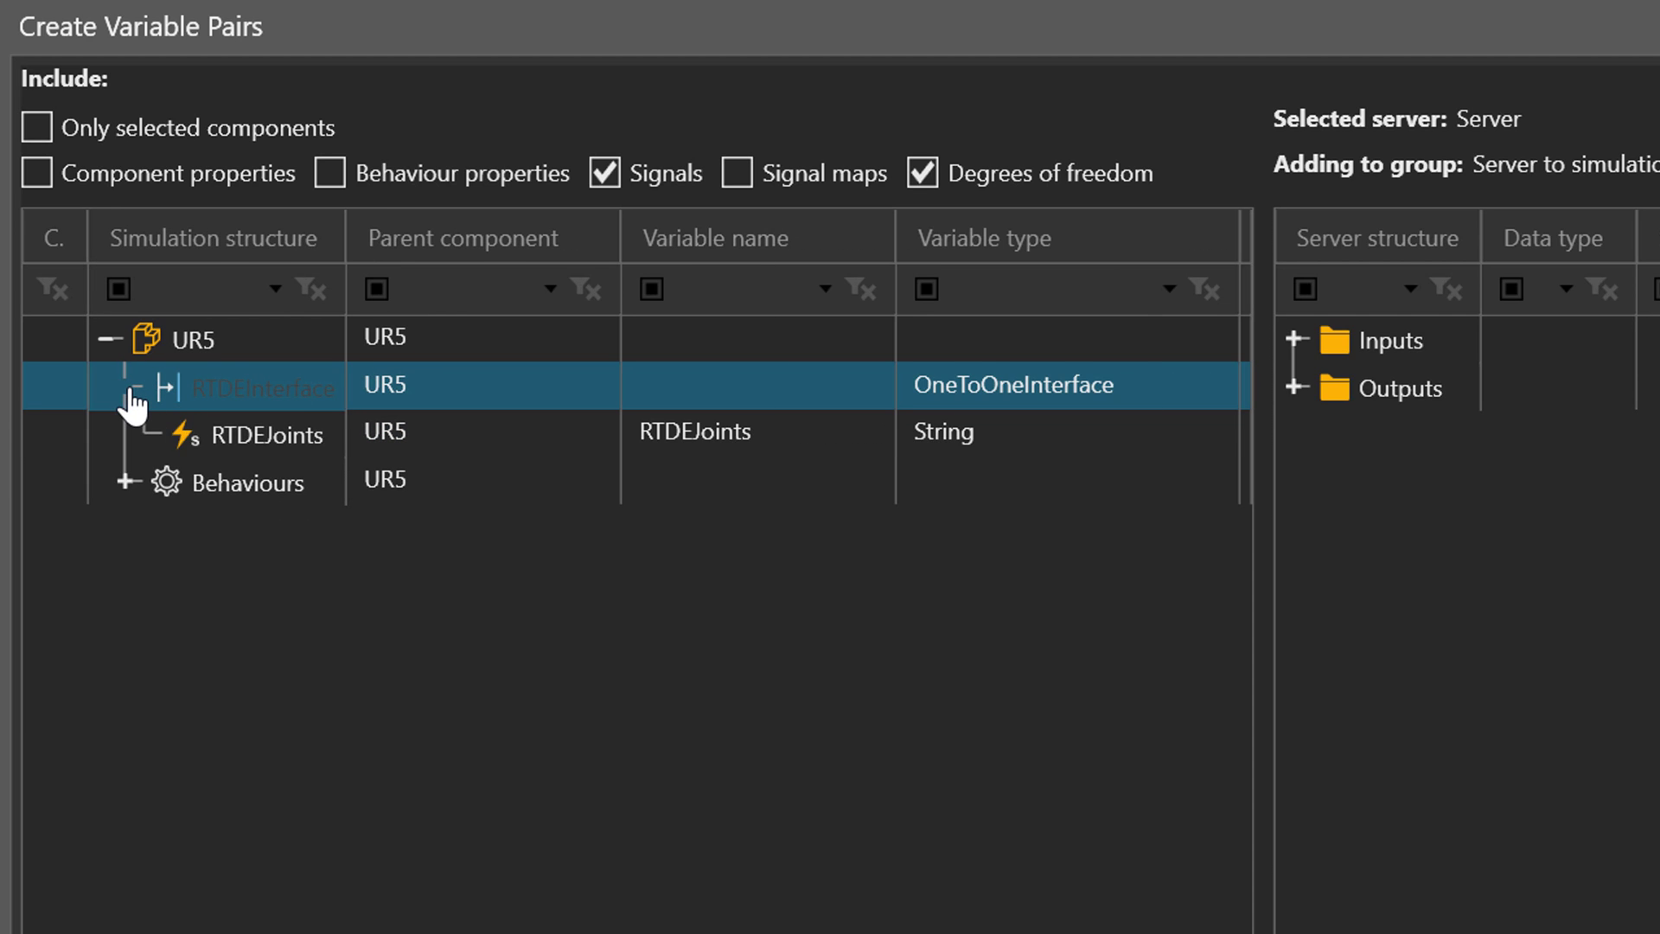
left_click(261, 445)
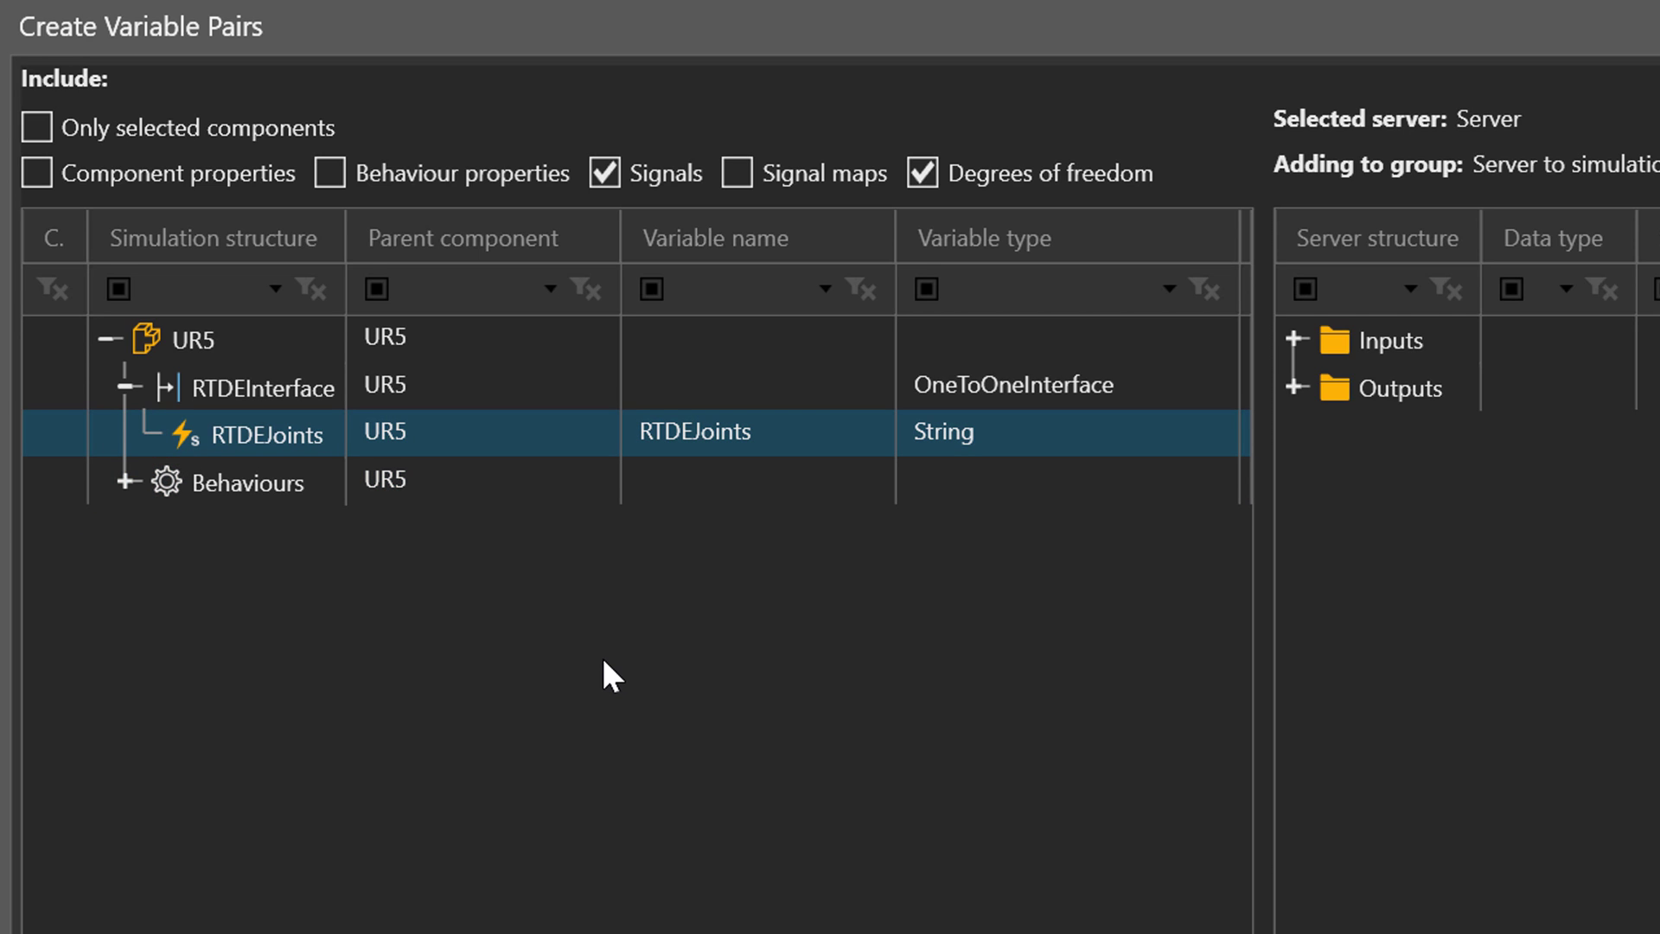
left_click(1294, 388)
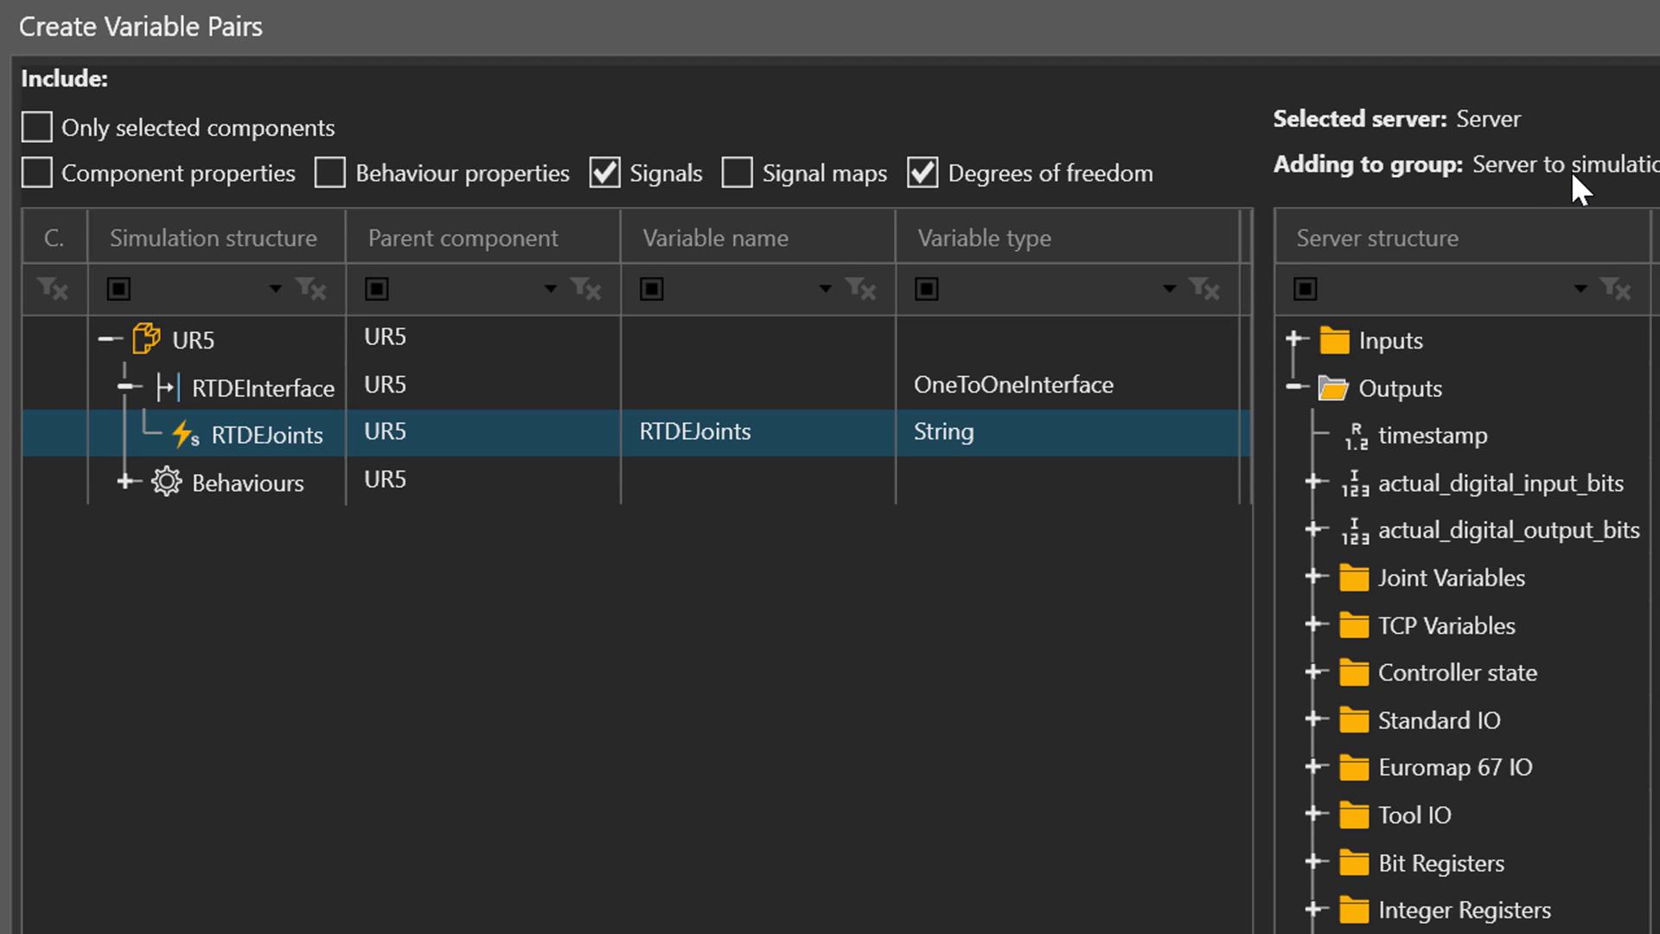
left_click(1474, 446)
left_click(1322, 577)
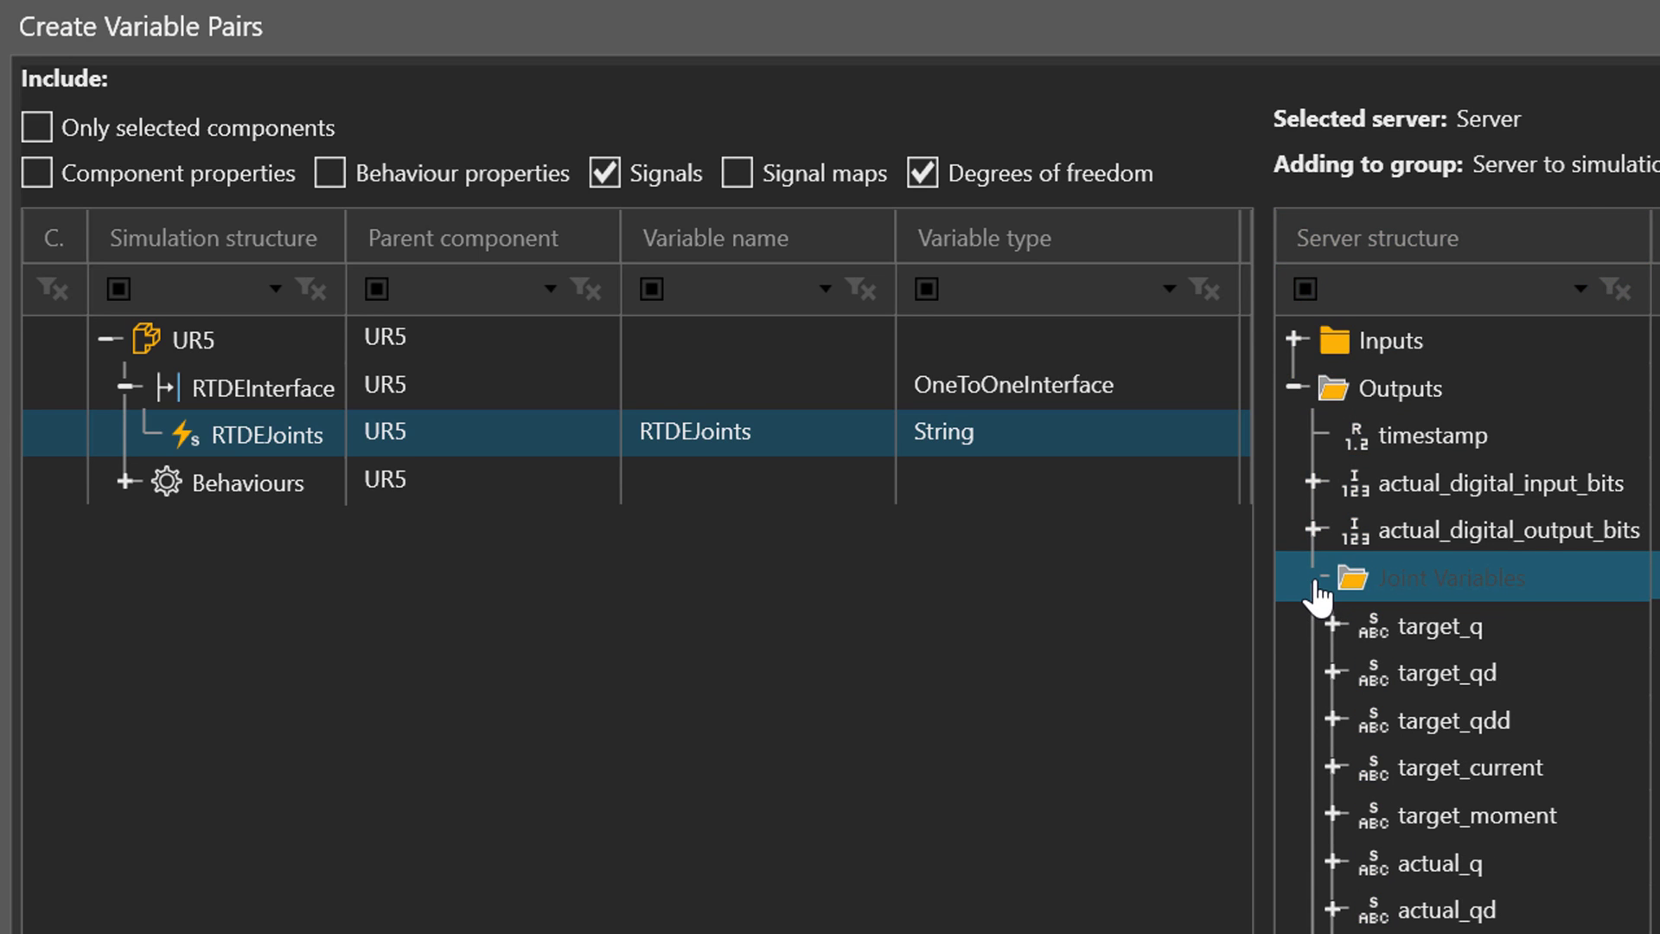
left_click(1489, 631)
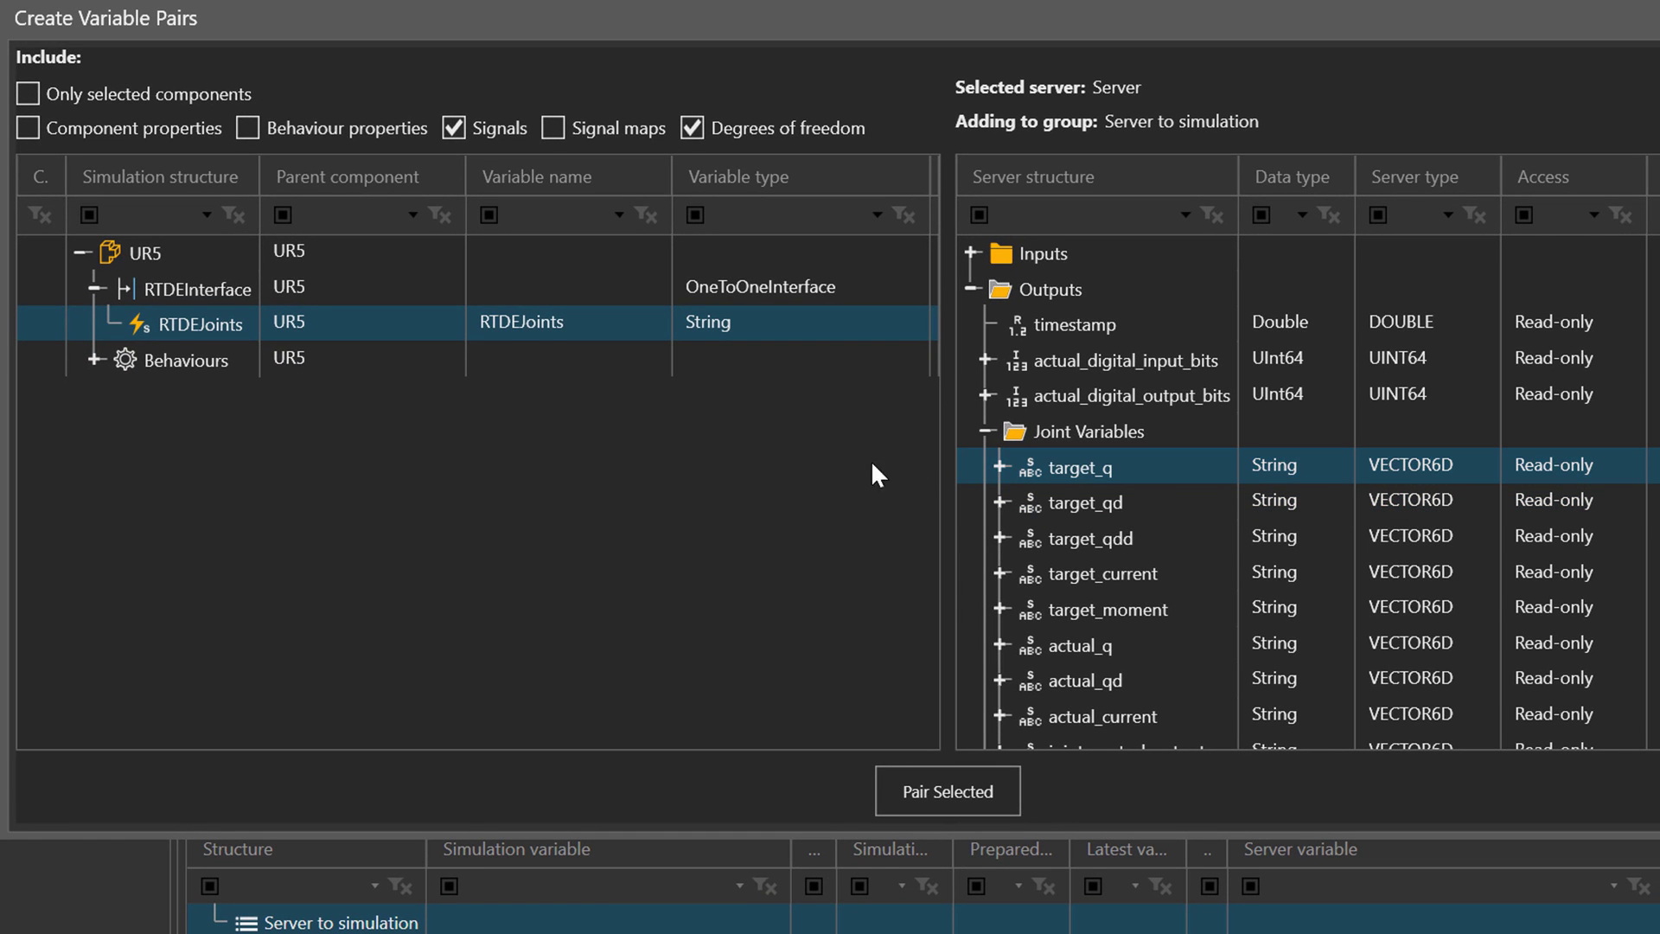
left_click(927, 790)
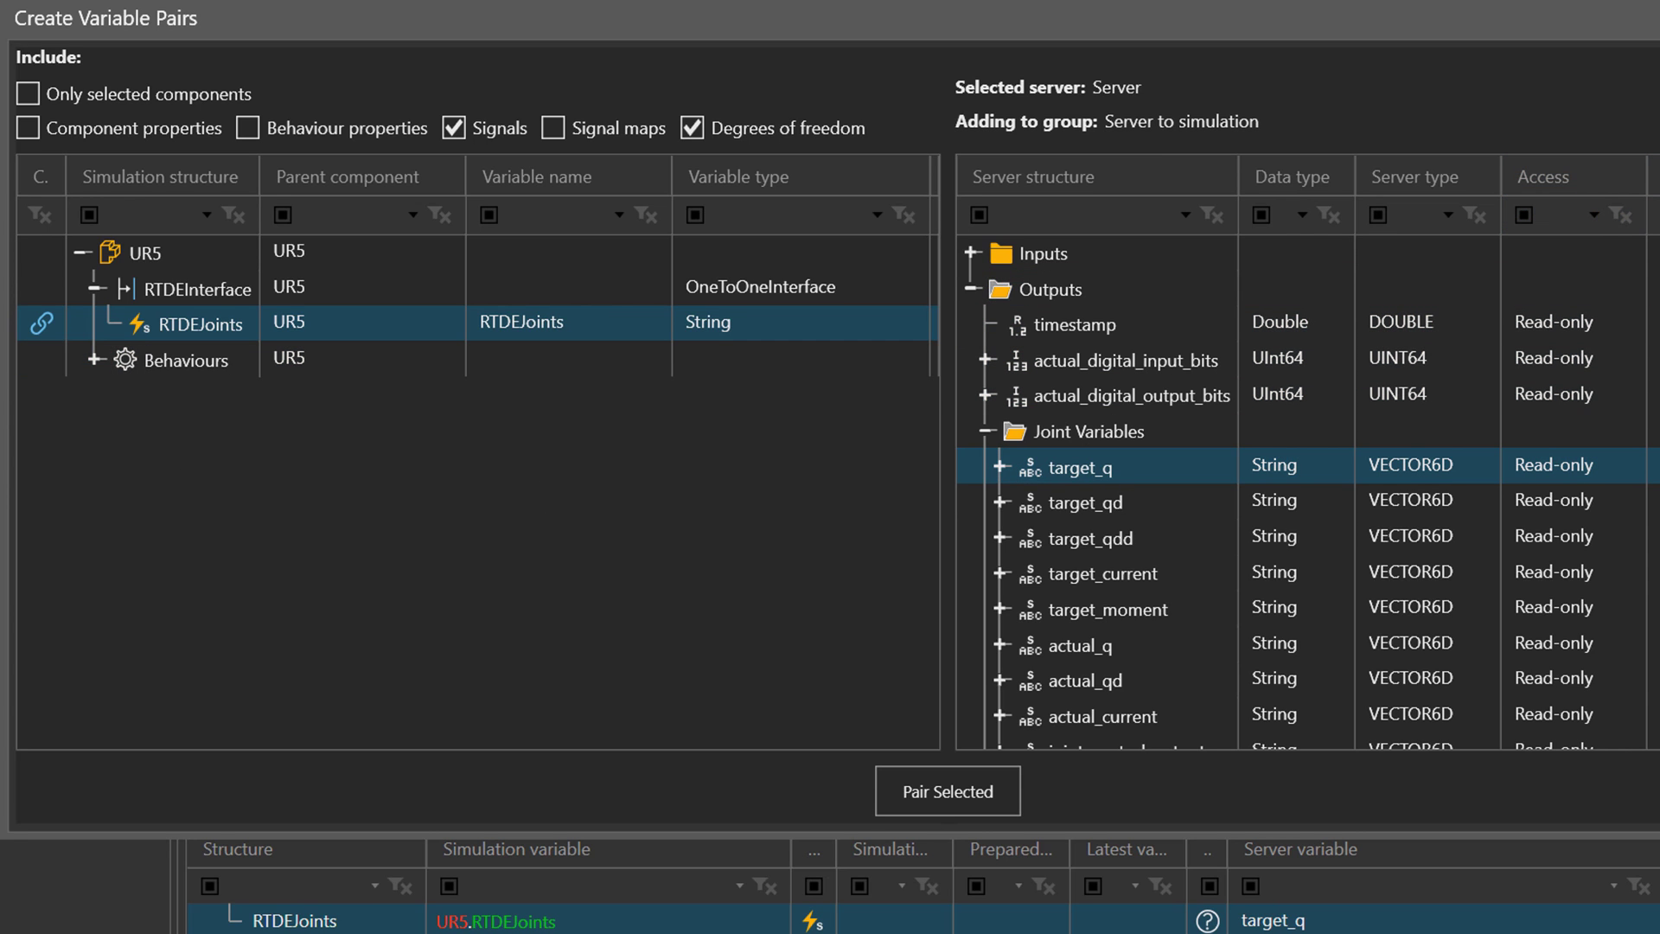
Close the pairing window and enlarge the Connected Variables table showing RTDEJoints–target_q
key("Escape")
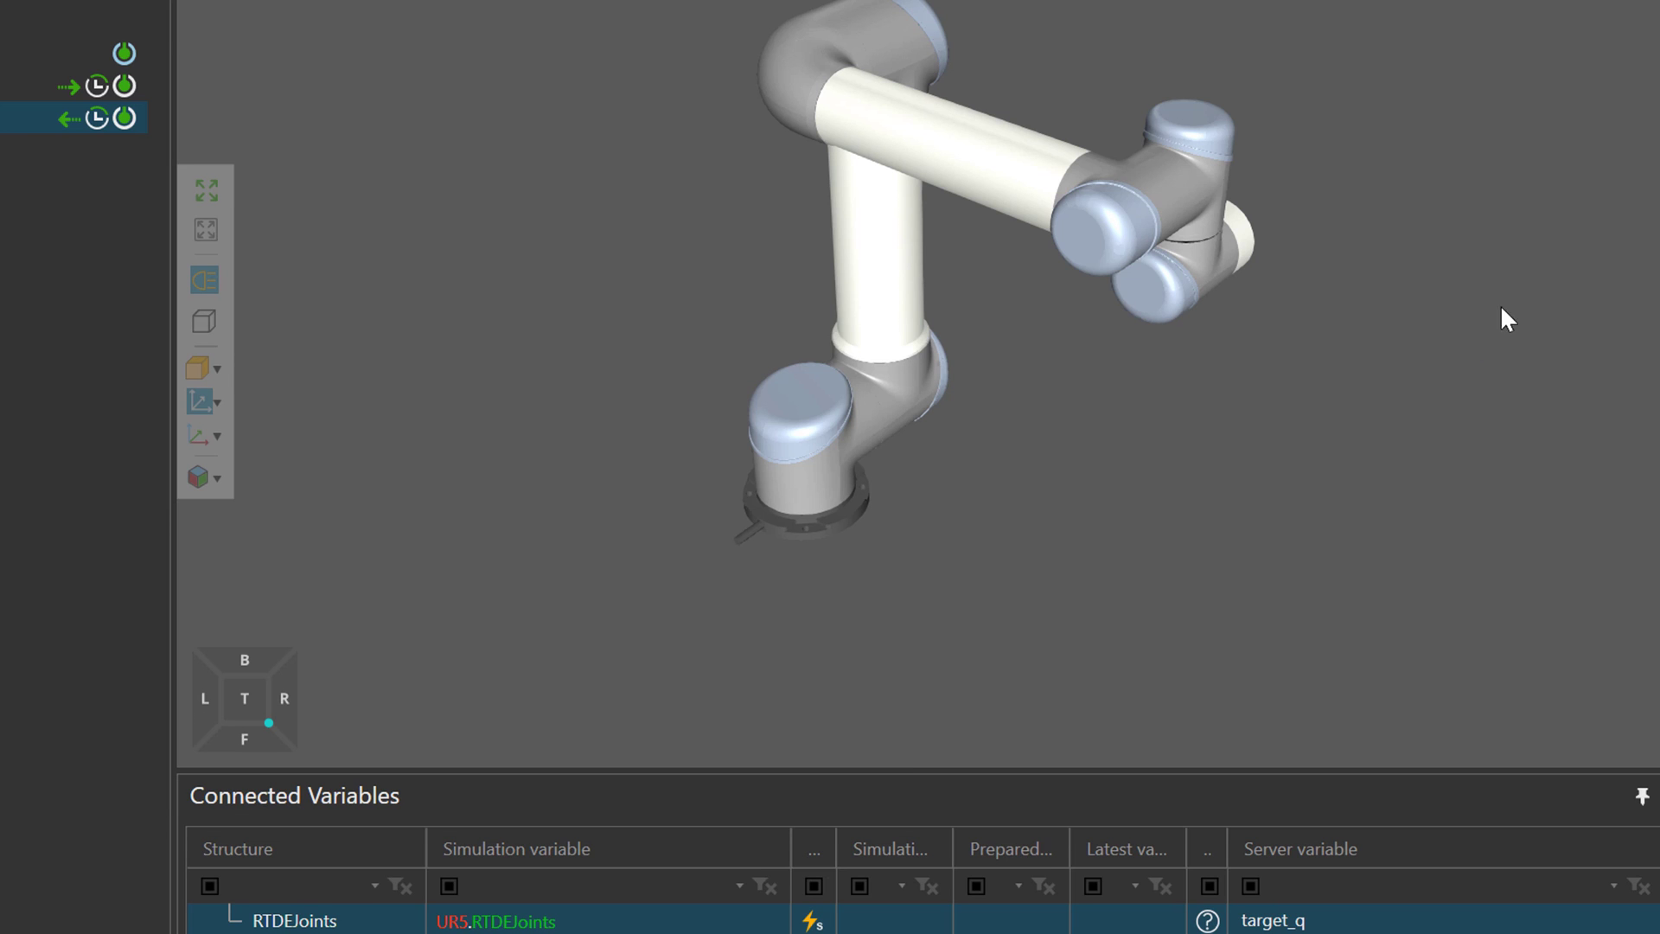
left_click_drag(894, 771, 884, 628)
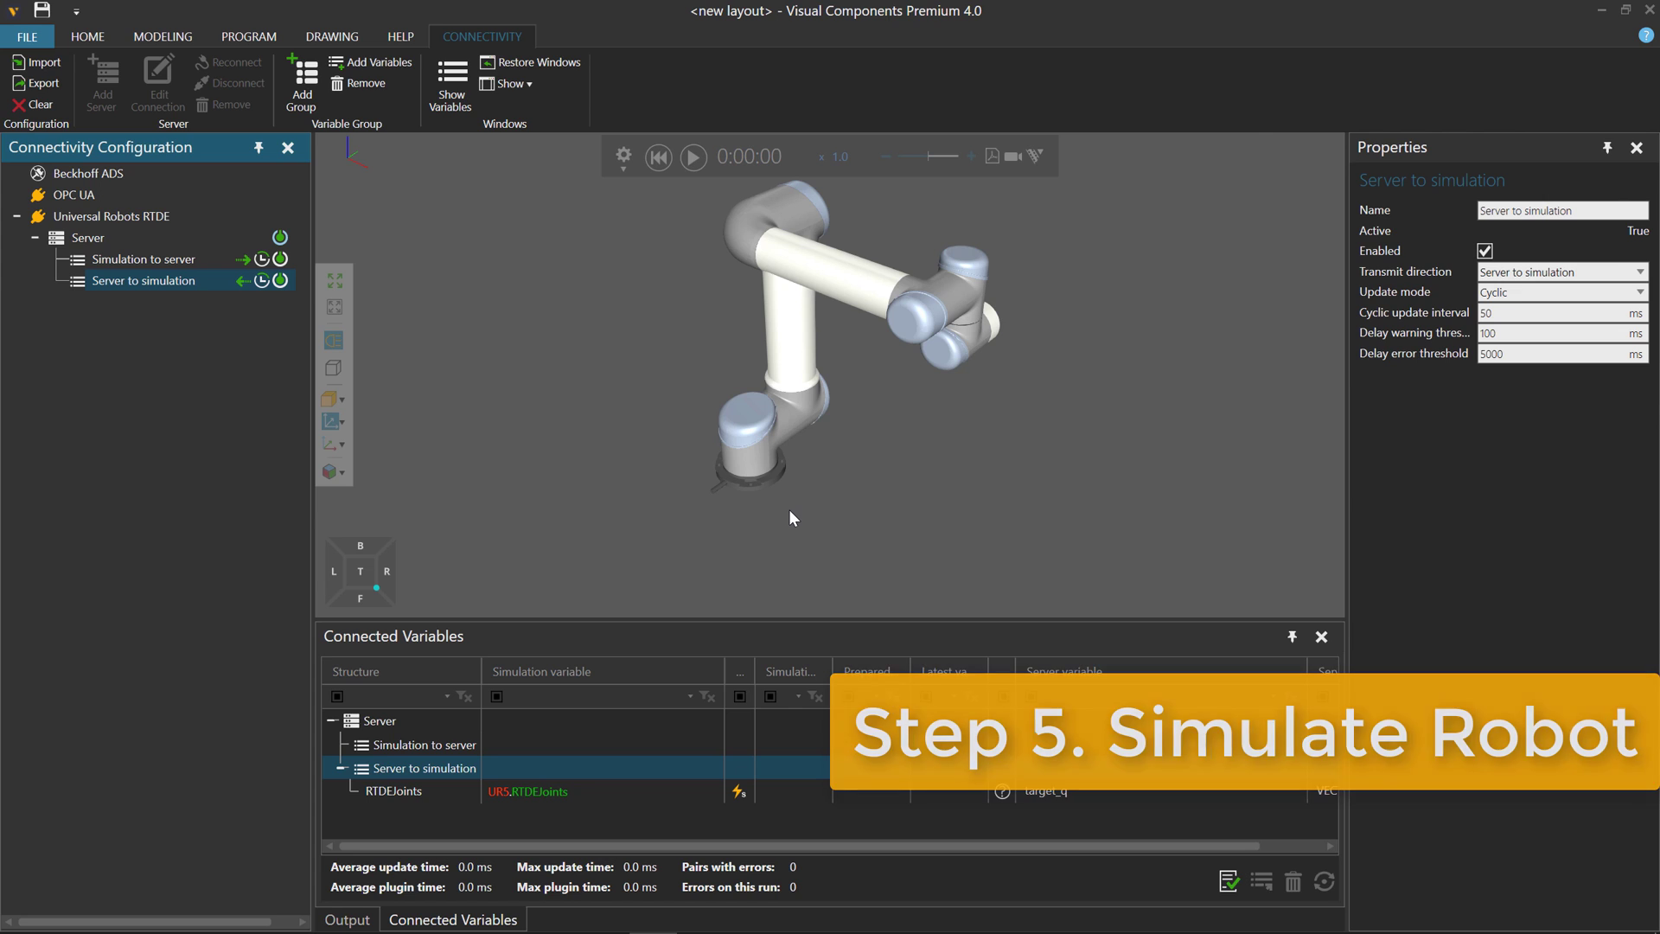
Start the simulation, hide the side panels, and snap the window to the screen's left half
left_click(693, 159)
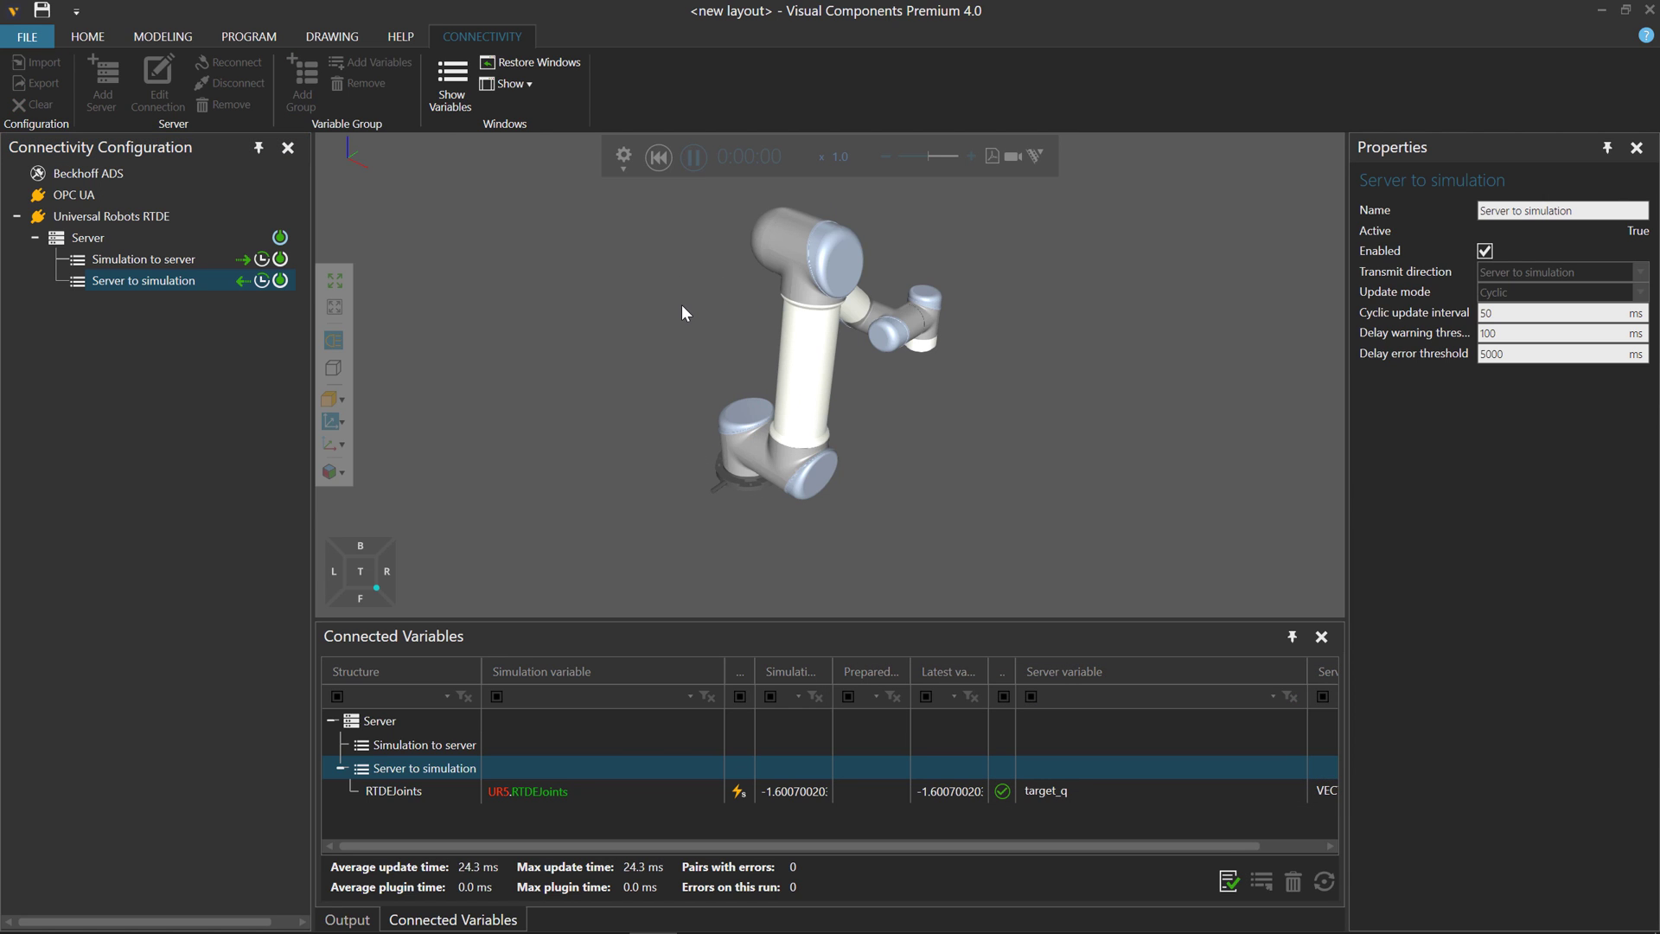
right_click_drag(994, 458, 949, 486)
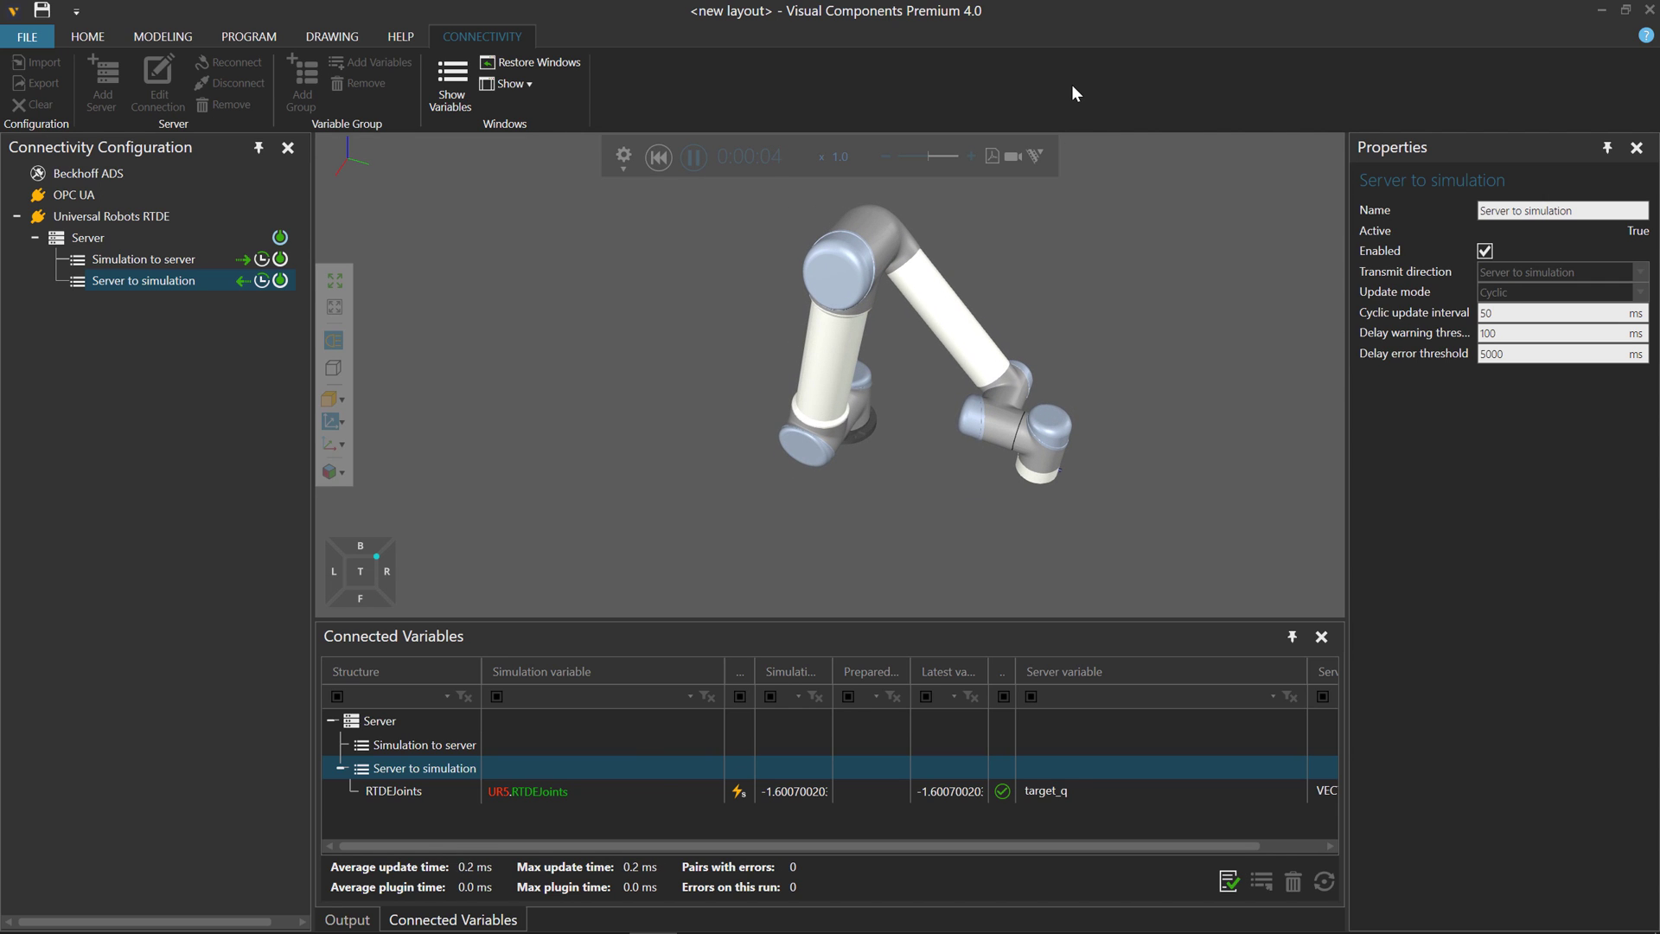
left_click(258, 149)
left_click(1605, 149)
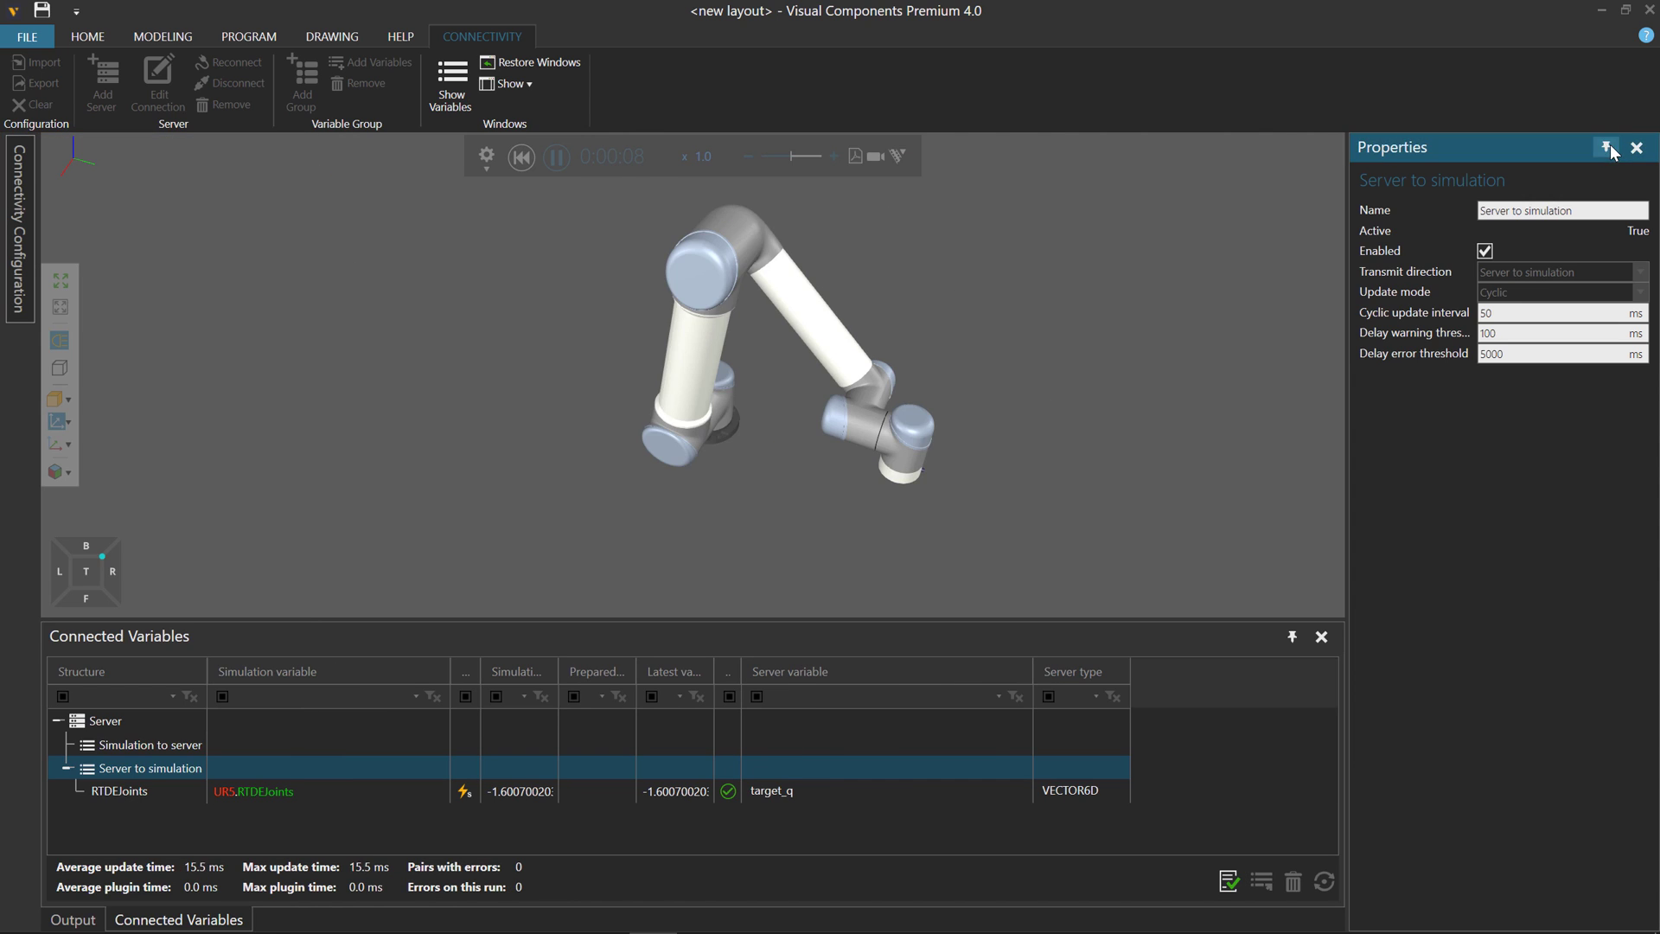
left_click(1564, 637)
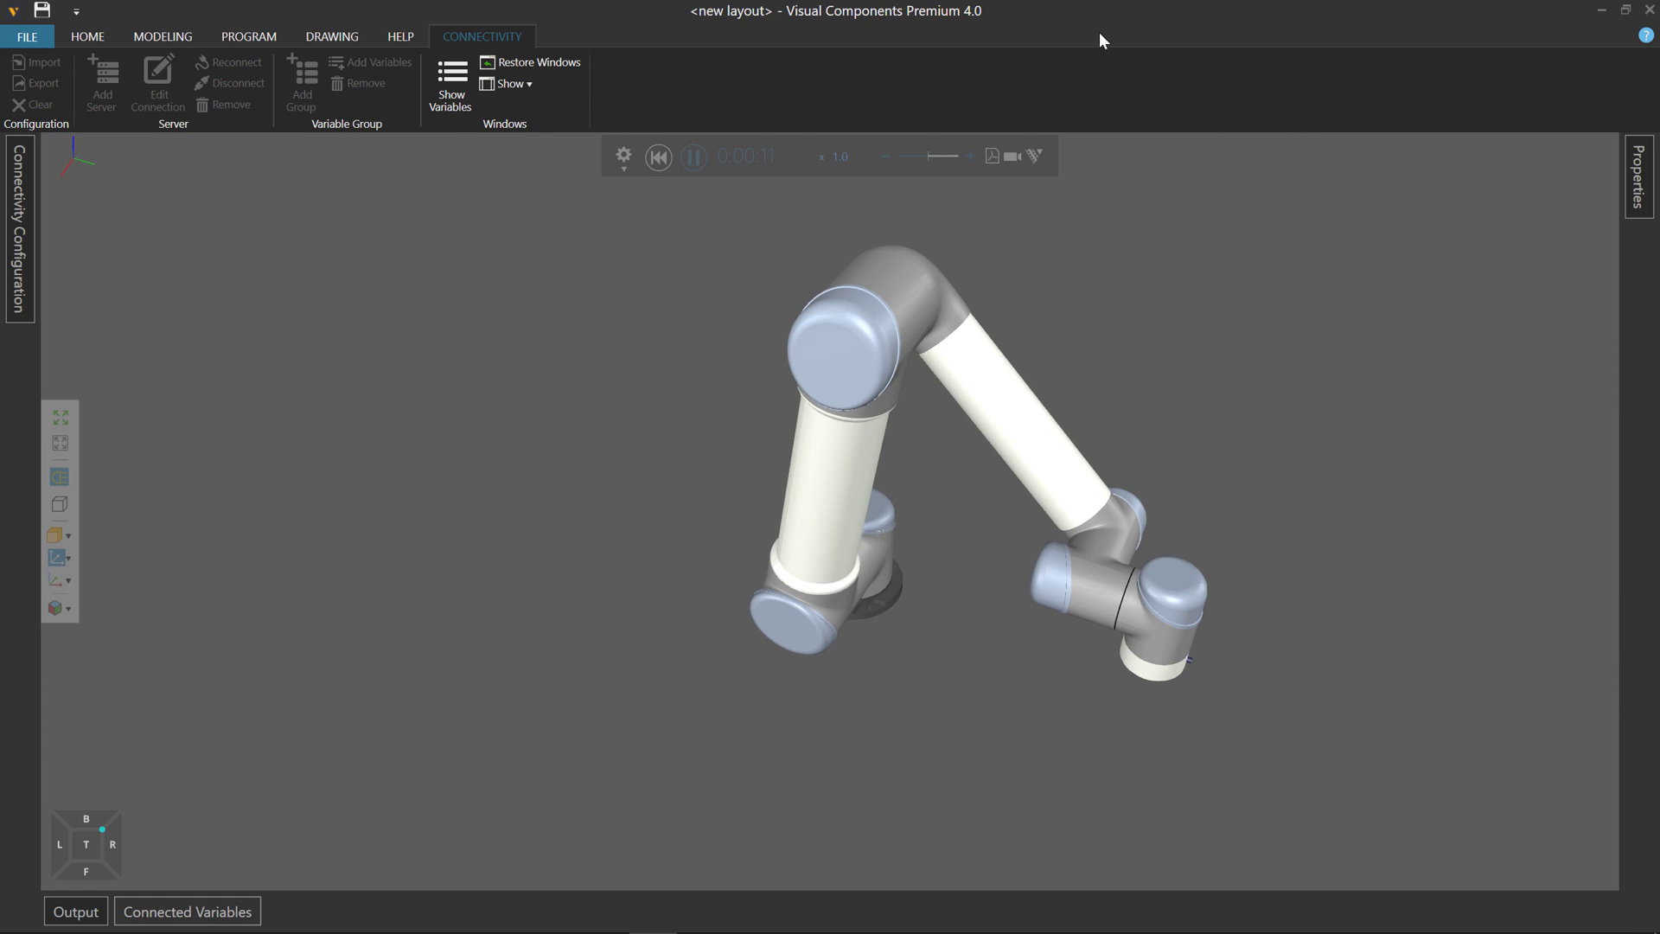
double_click(1097, 17)
key("super+Left")
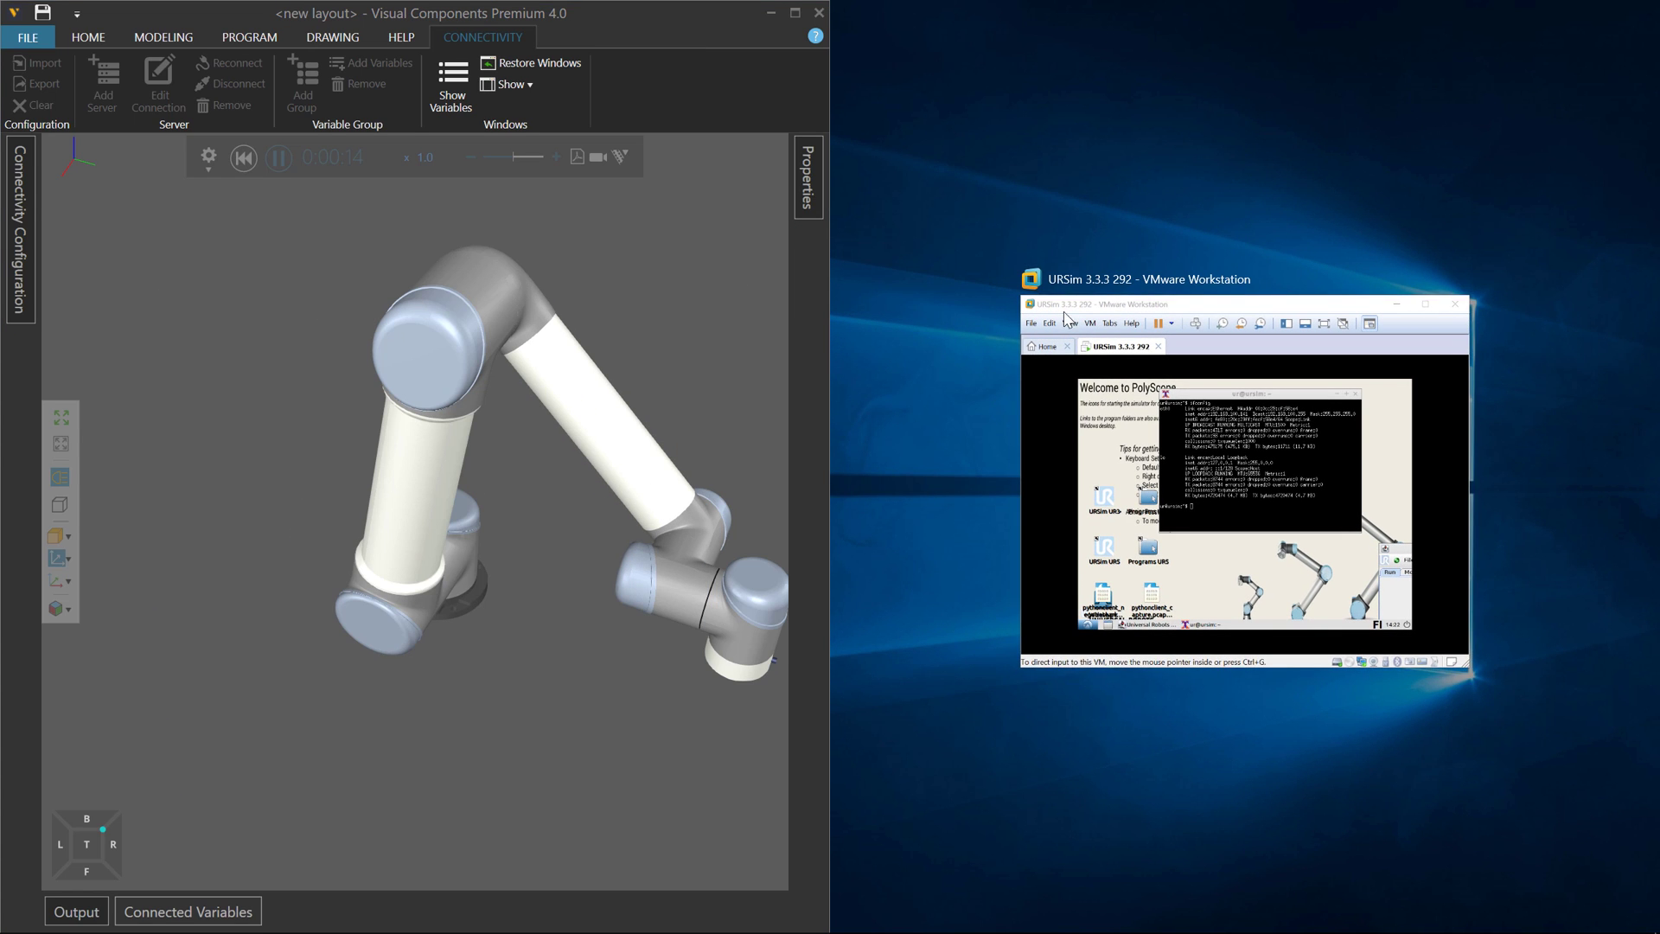
Snap the URSim VM to the right half, close its terminal and centre PolyScope
left_click(1394, 313)
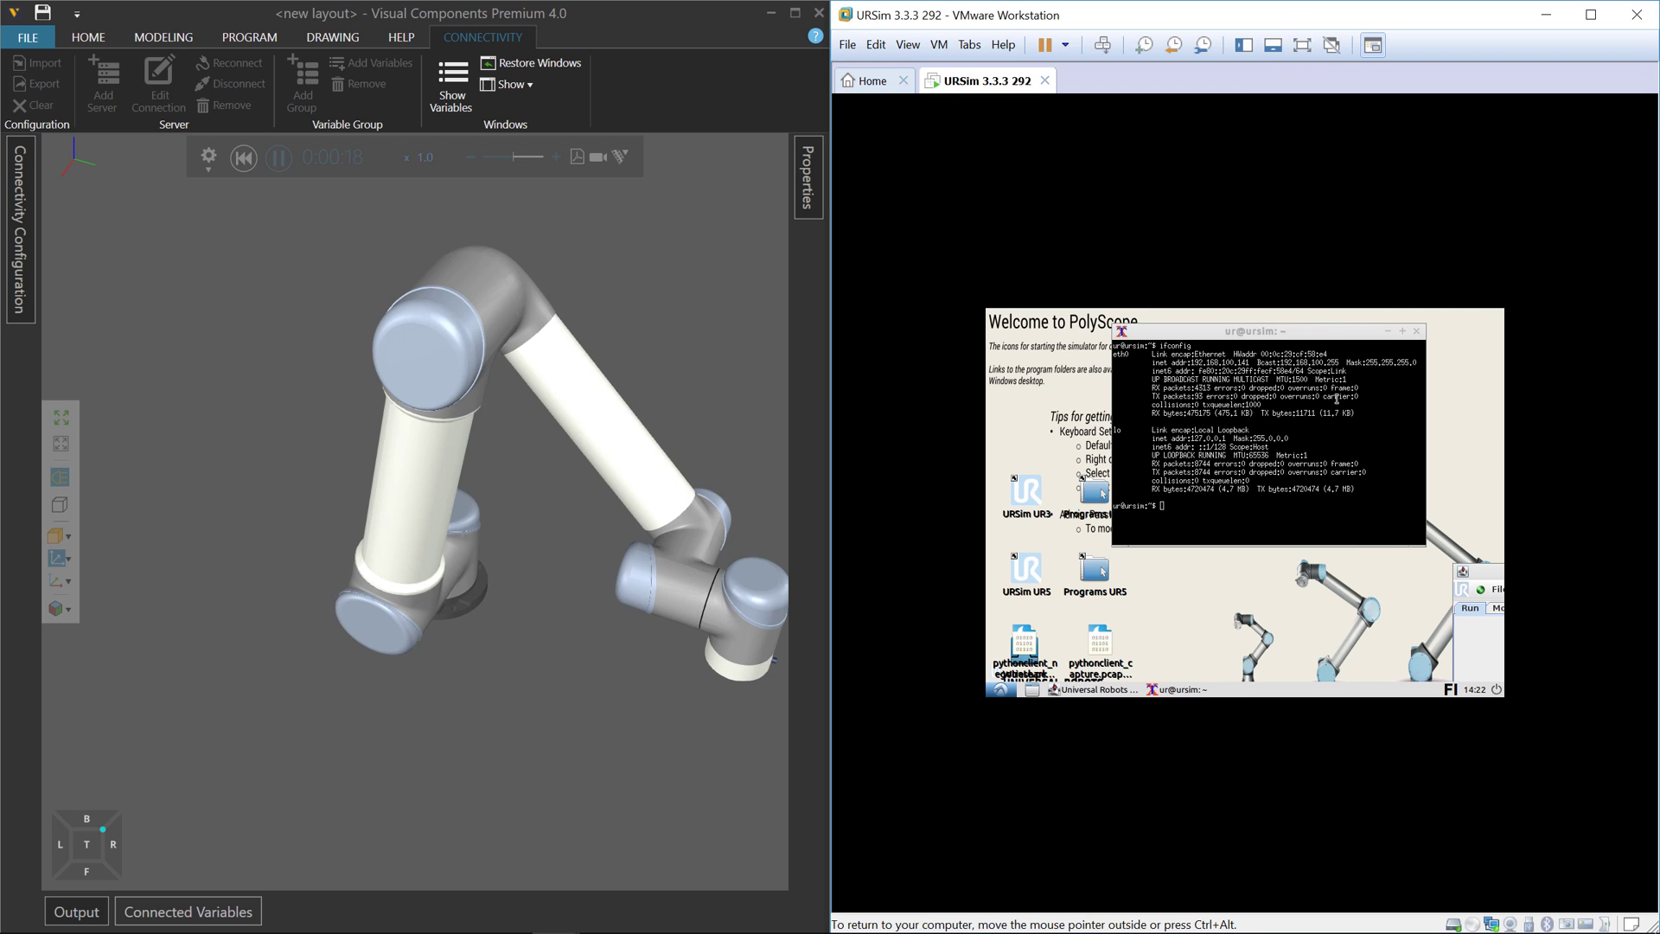
left_click(1417, 332)
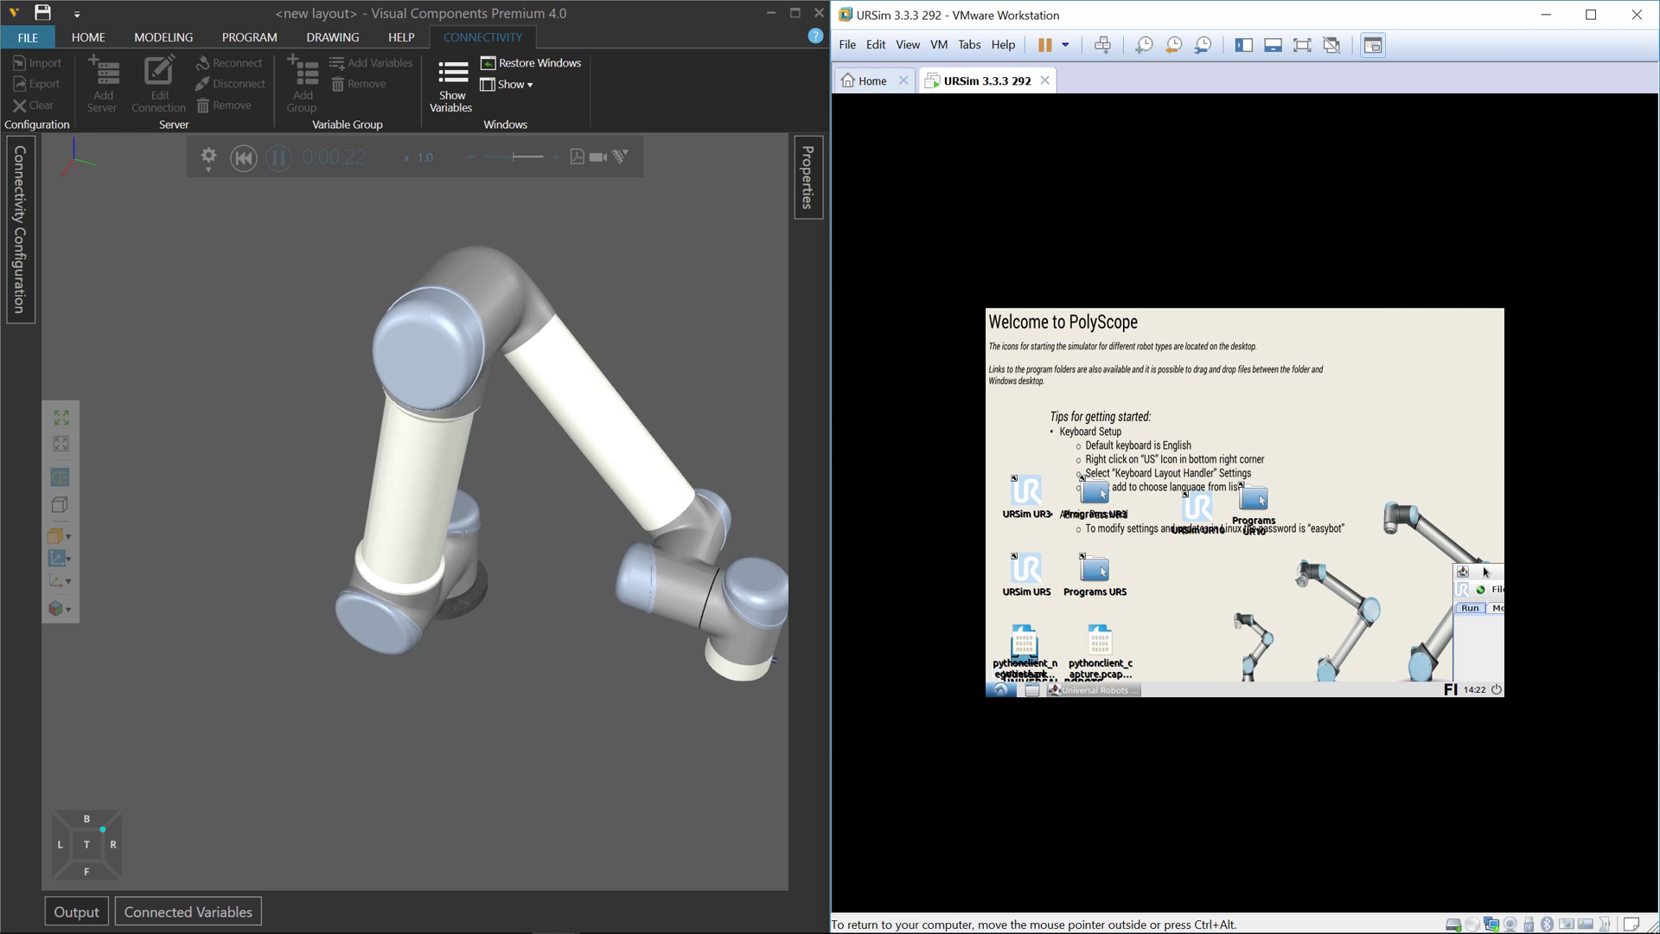
left_click_drag(1442, 552, 1021, 320)
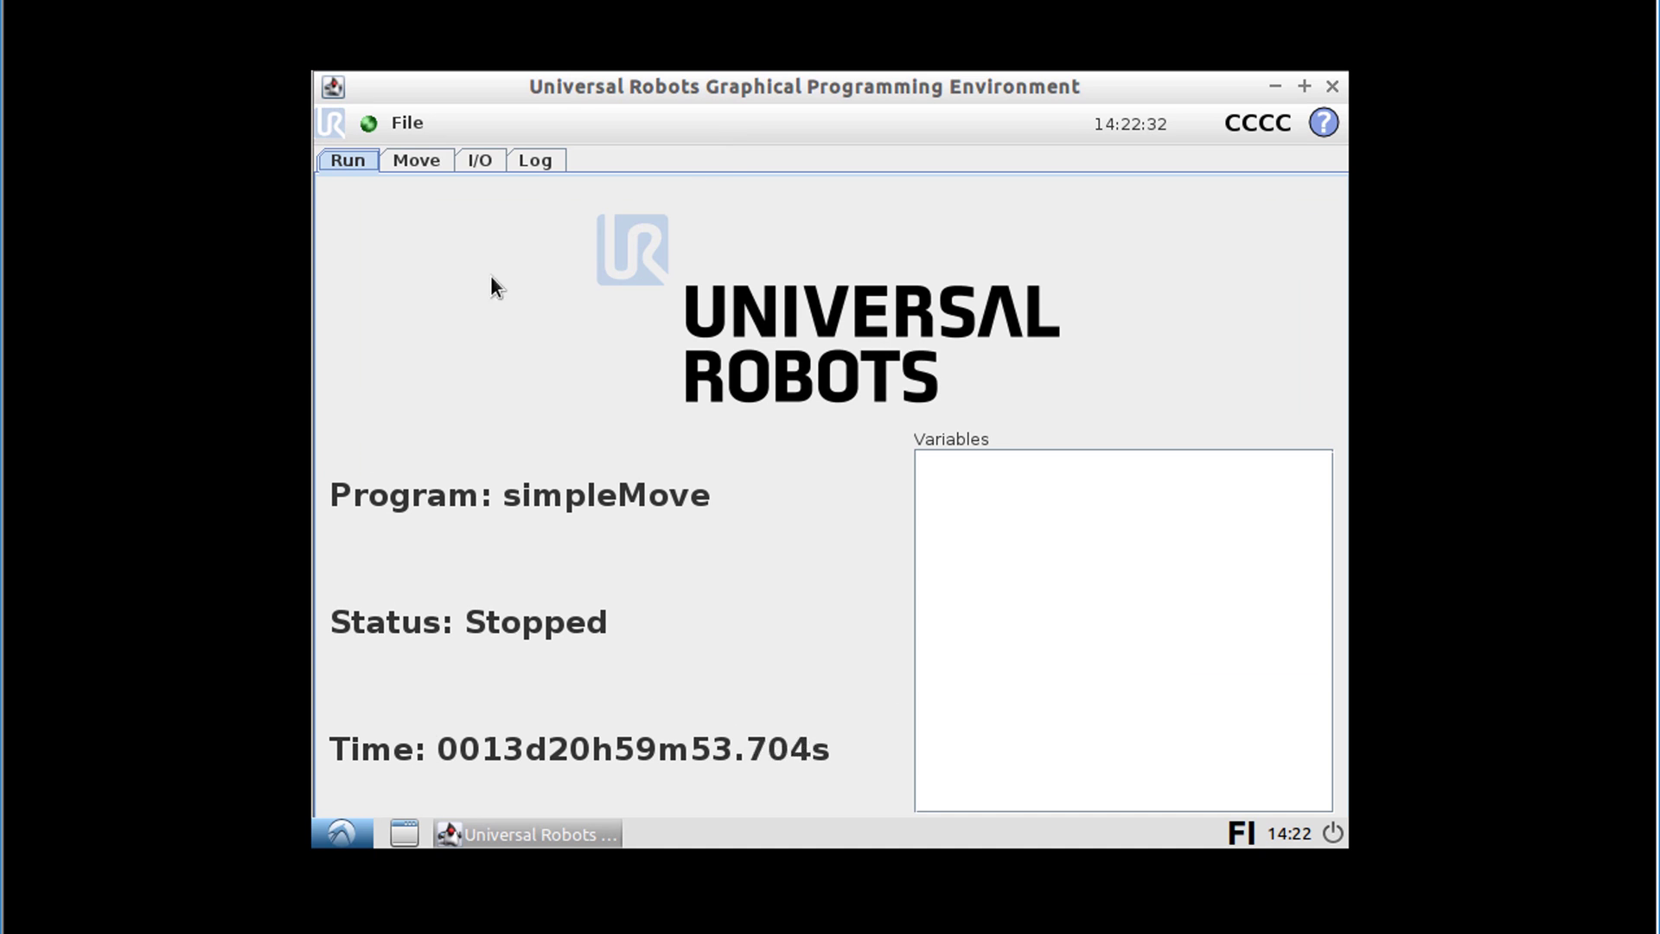
Jog the robot to TCP X -183.71, Y -372.16, Z -14.33 mm and check the mirrored variables
left_click(424, 159)
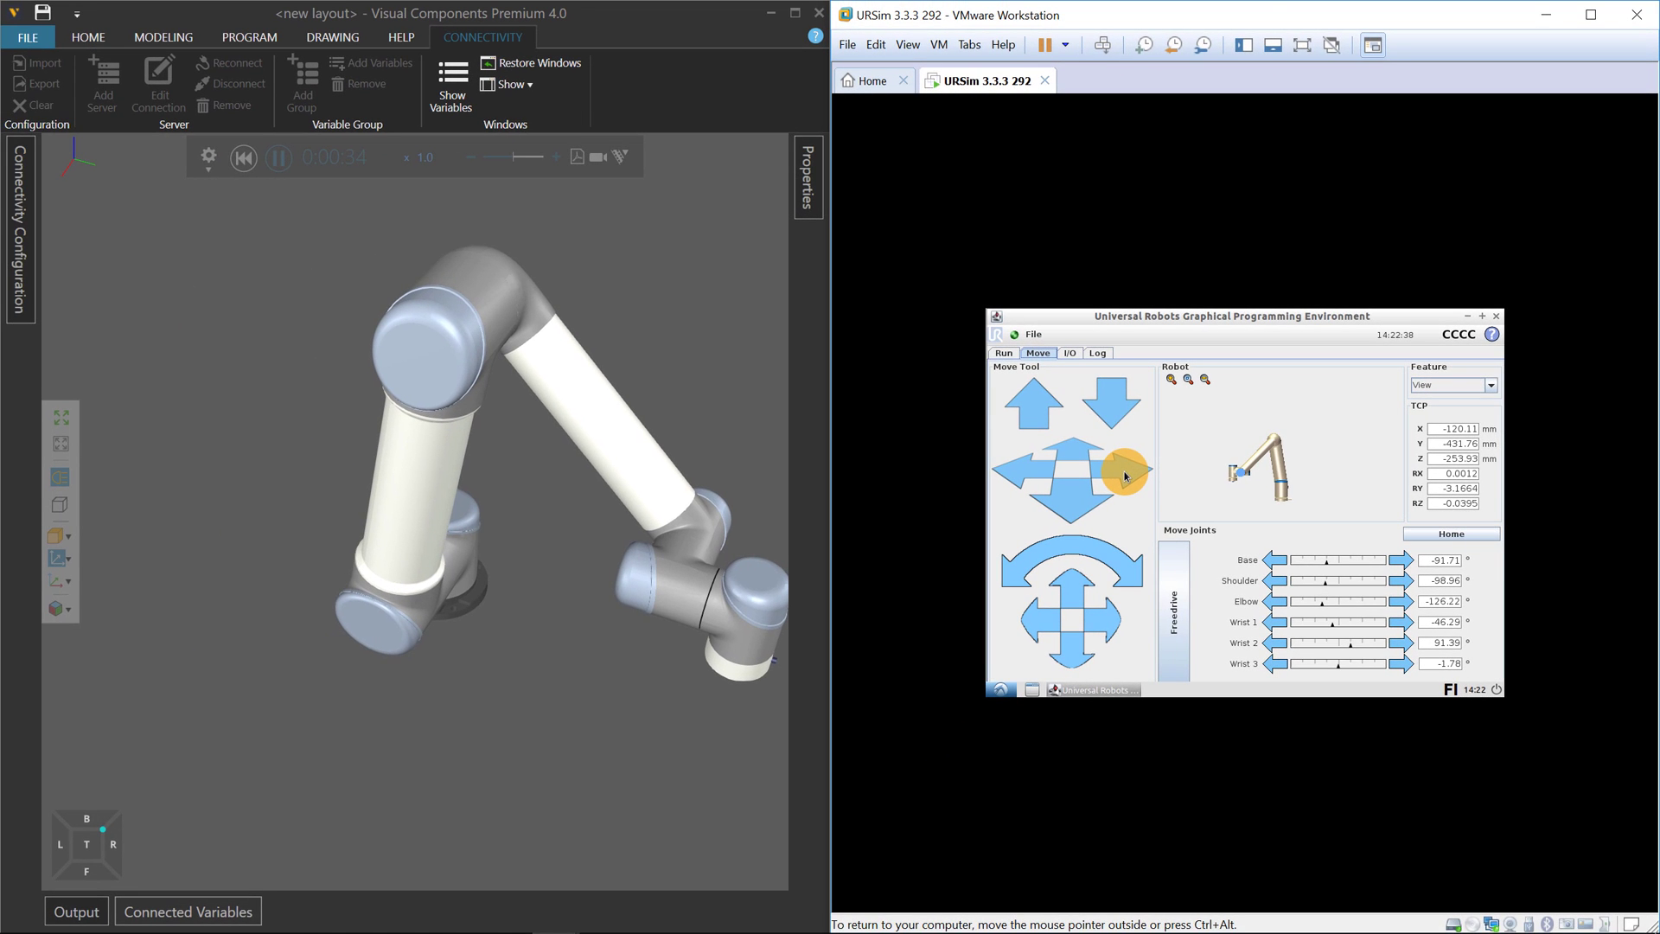
left_click(1038, 412)
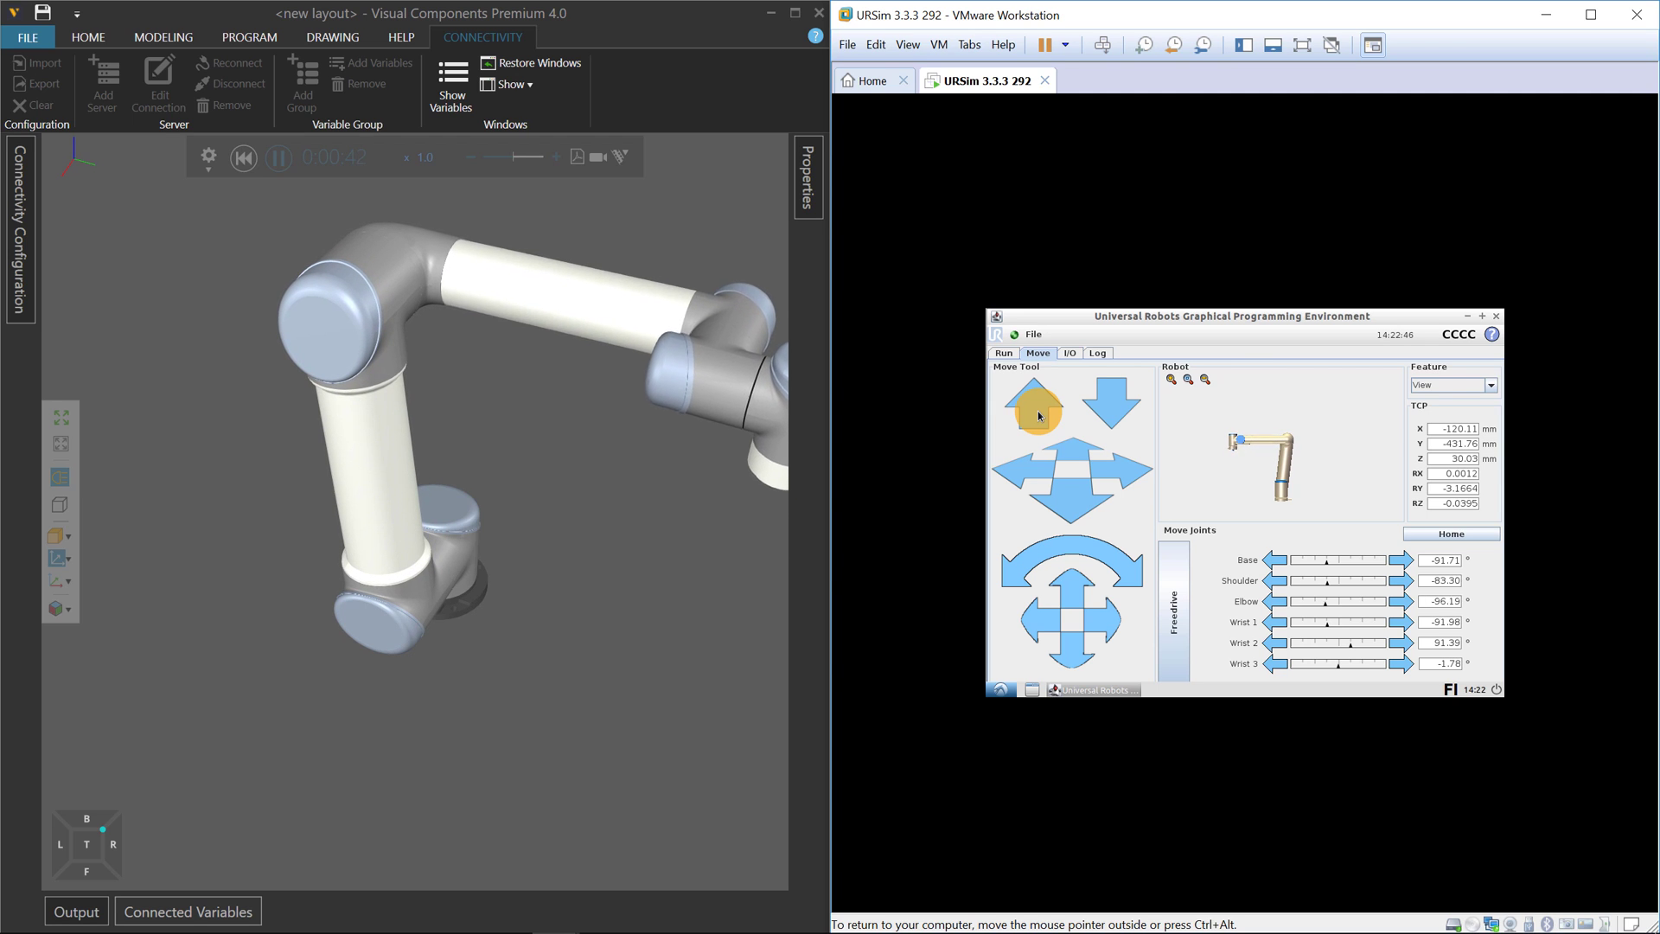
right_click_drag(600, 556, 970, 506)
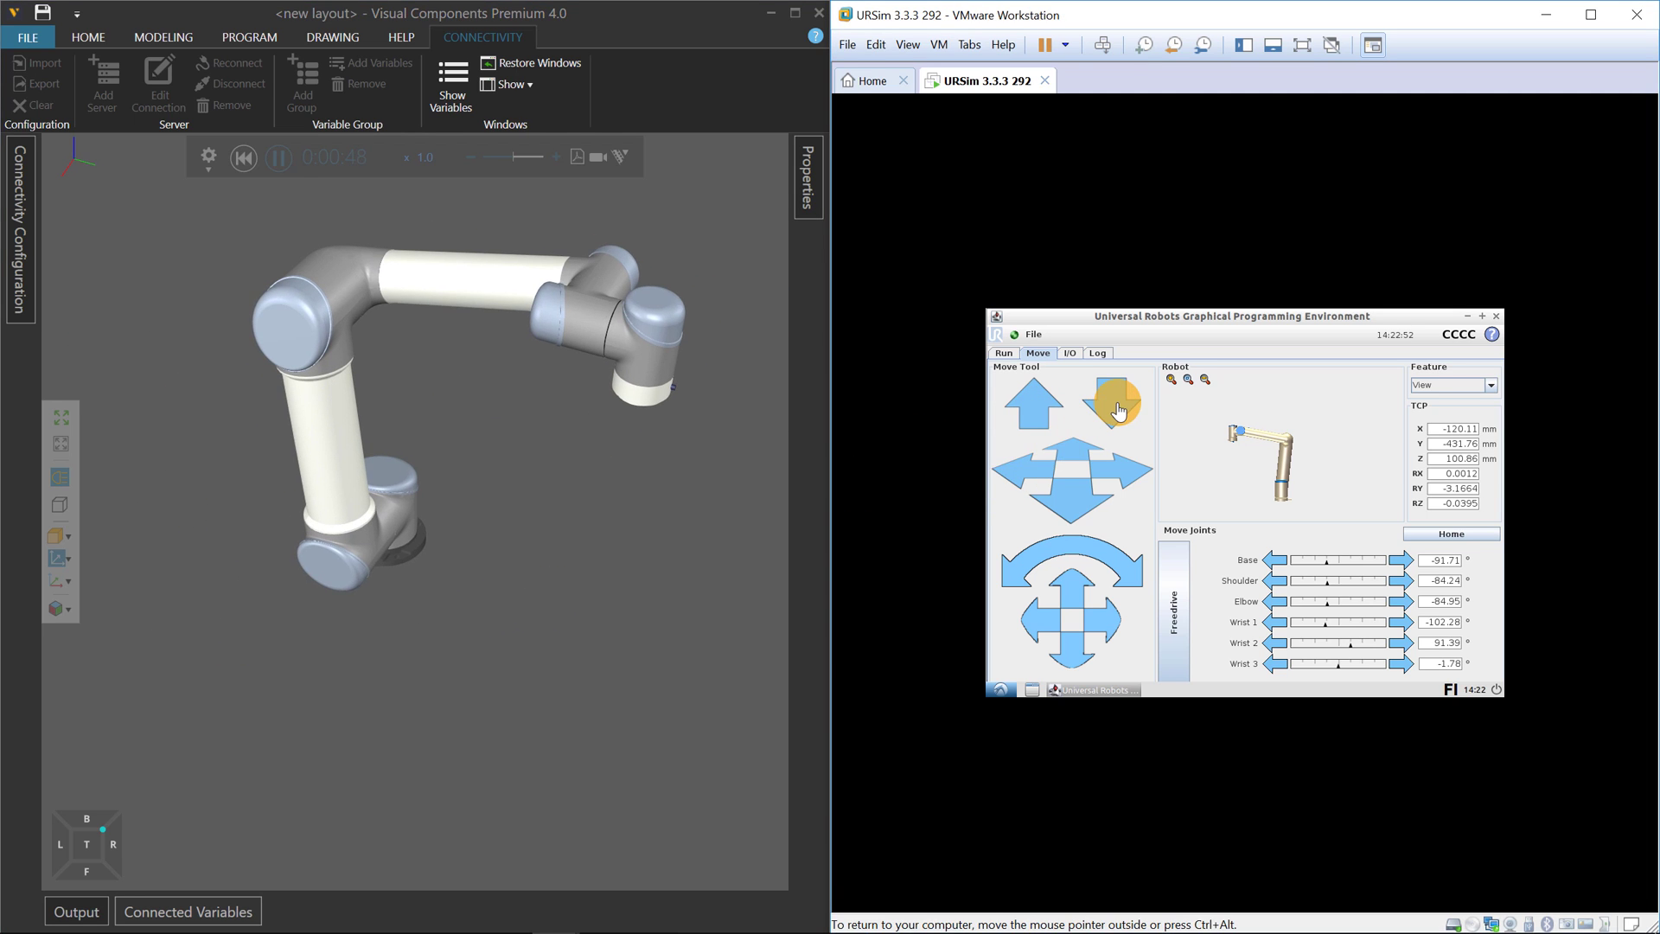
left_click_drag(1116, 412, 1115, 407)
left_click_drag(1014, 468, 1014, 468)
left_click_drag(1139, 474, 1139, 473)
left_click_drag(1078, 458, 1070, 453)
left_click_drag(1079, 506, 1084, 516)
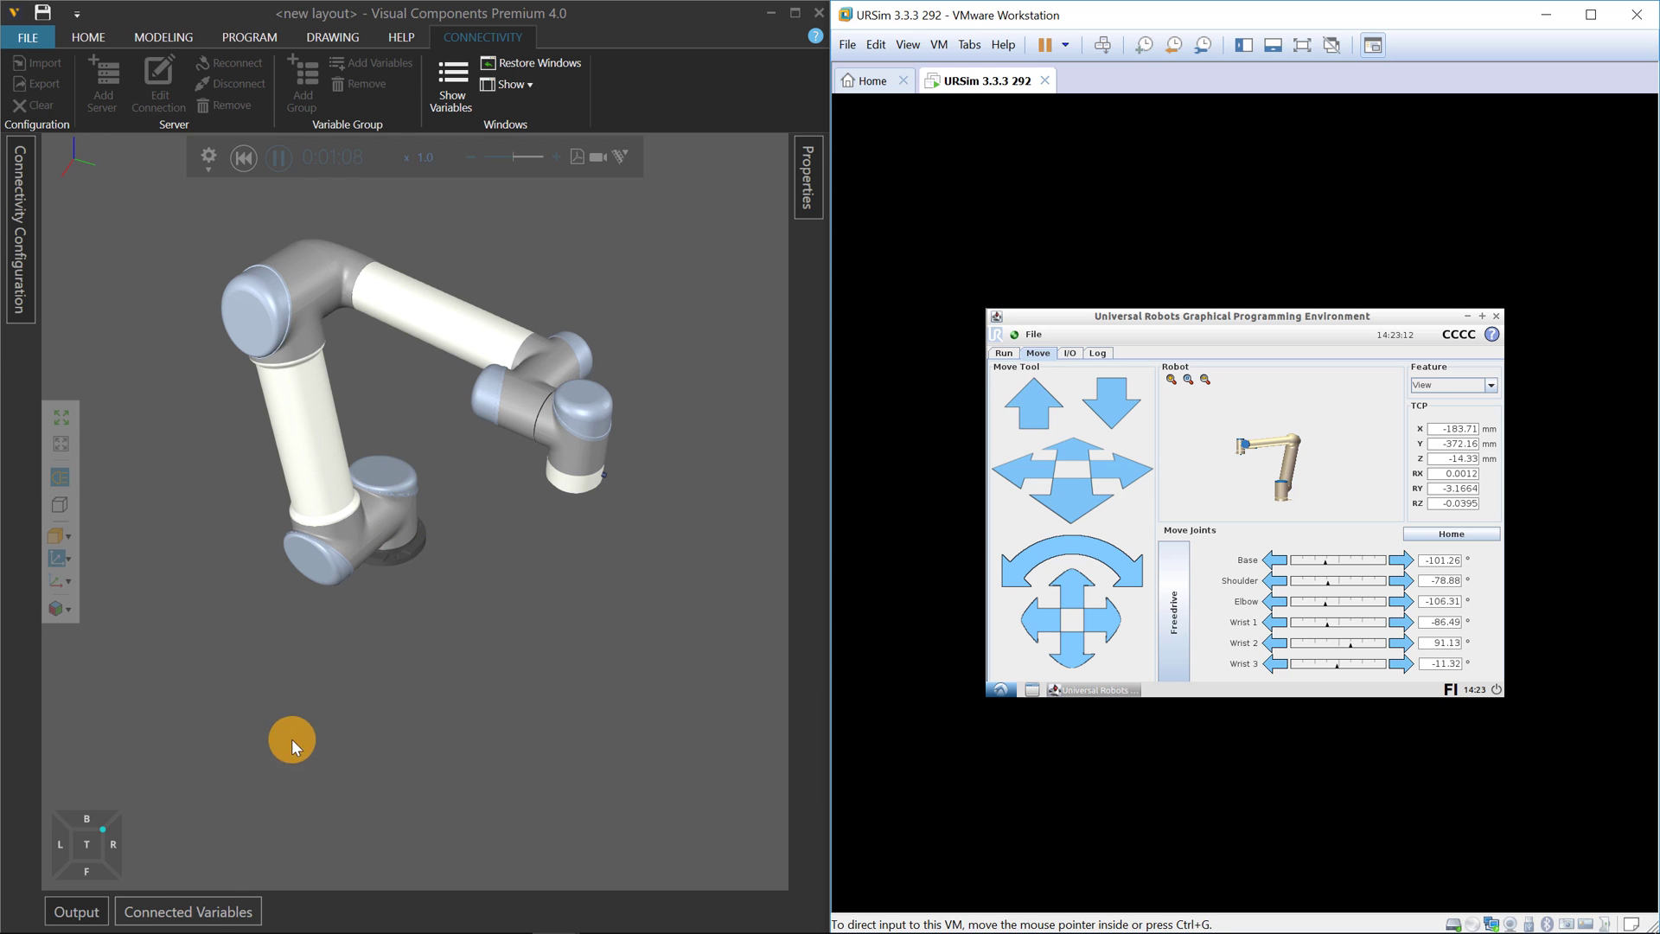
left_click(211, 914)
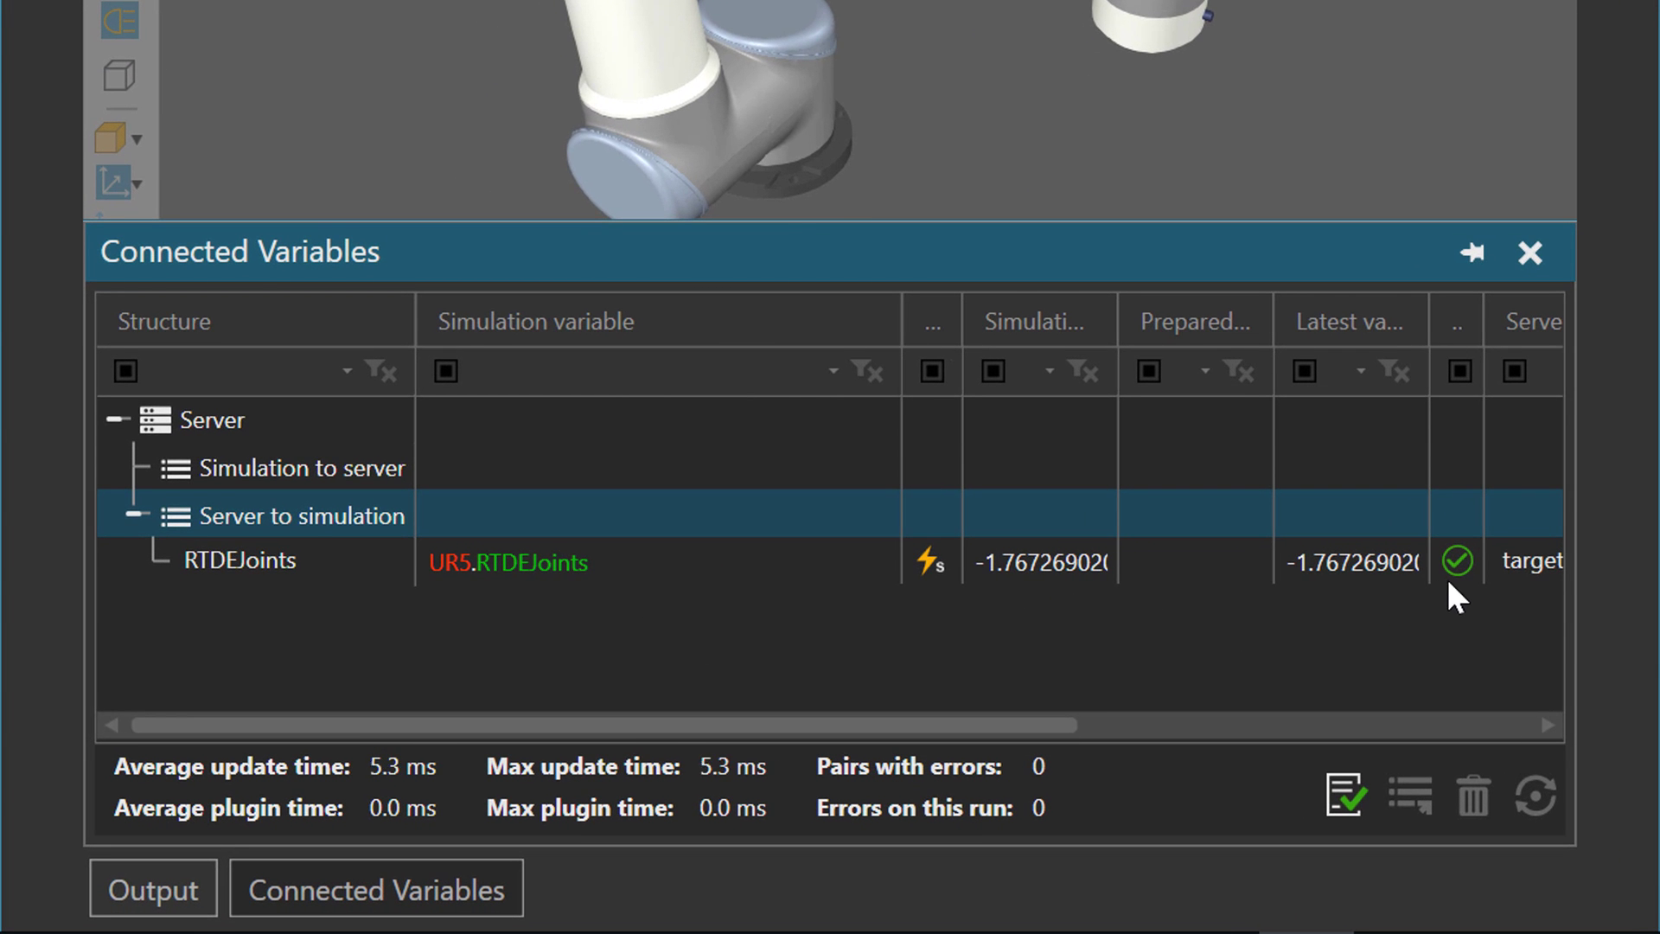
mouse_move(1458, 568)
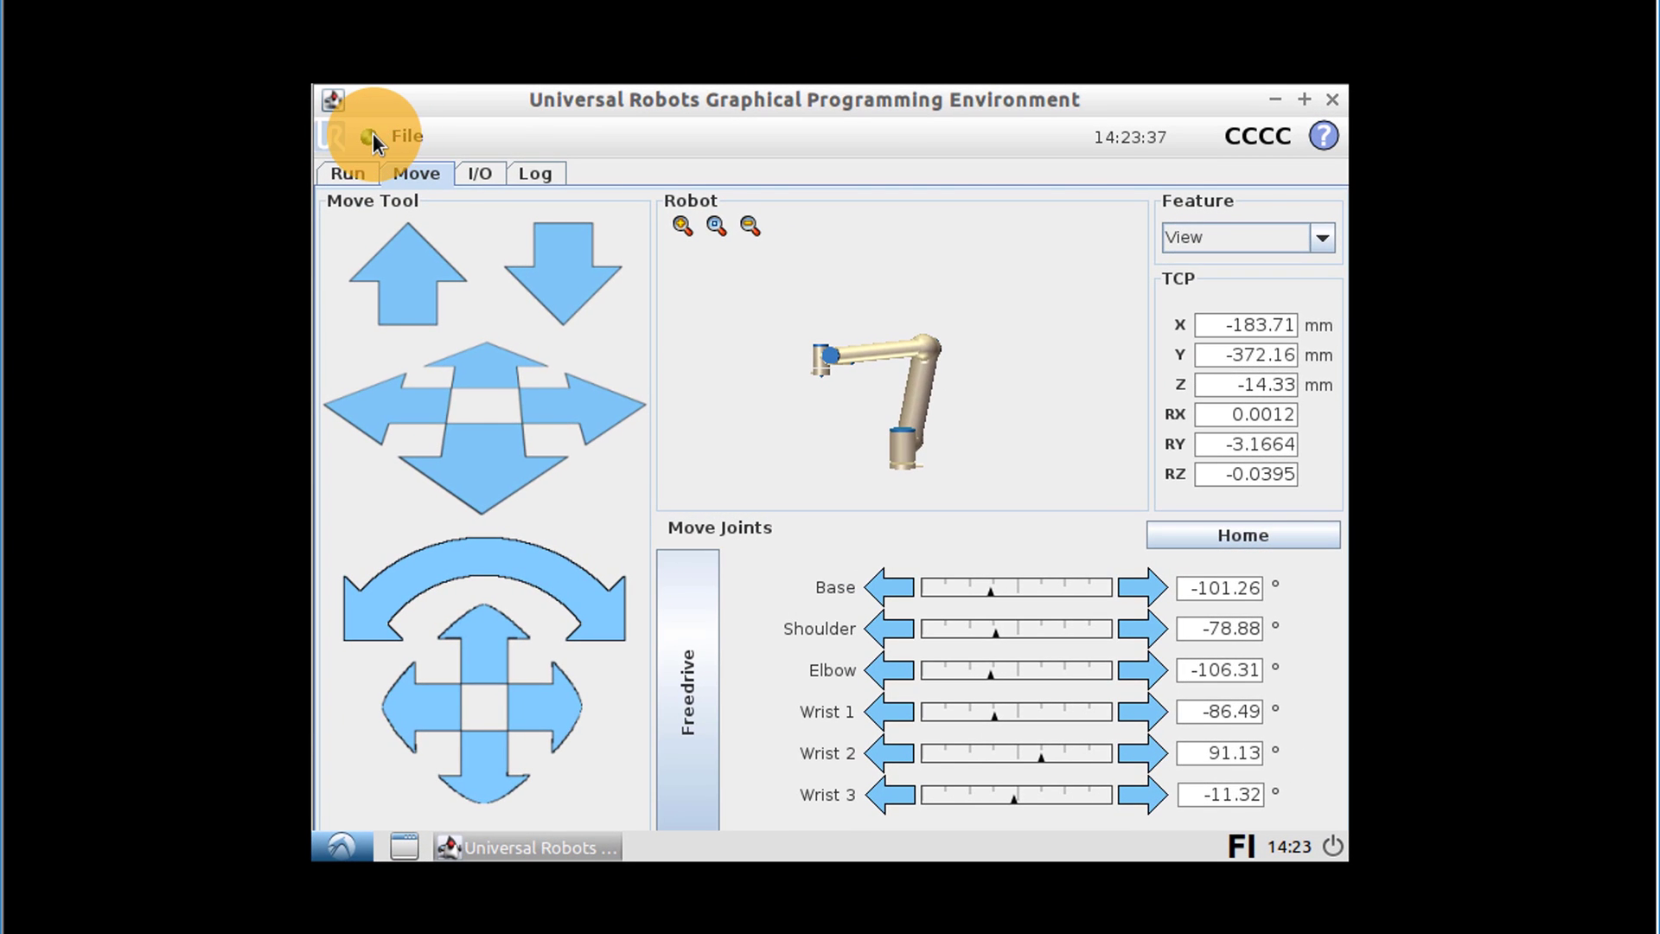
Power the robot off and on, start it to Normal state, and confirm initialization
left_click(899, 300)
left_click(731, 324)
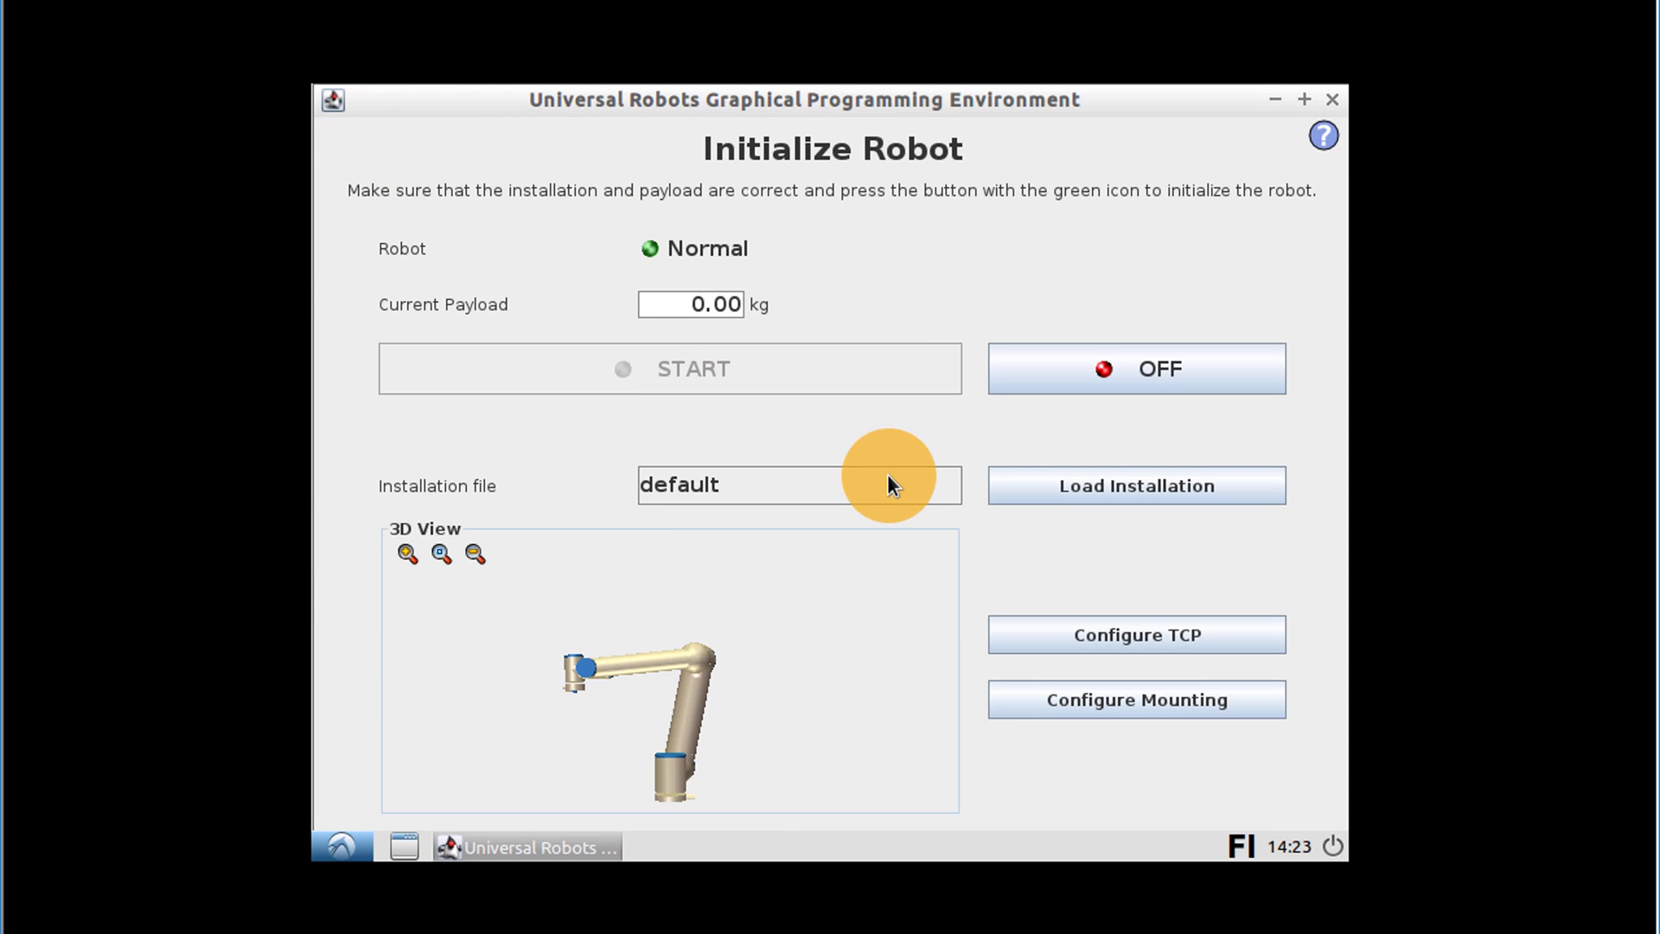
left_click(1129, 373)
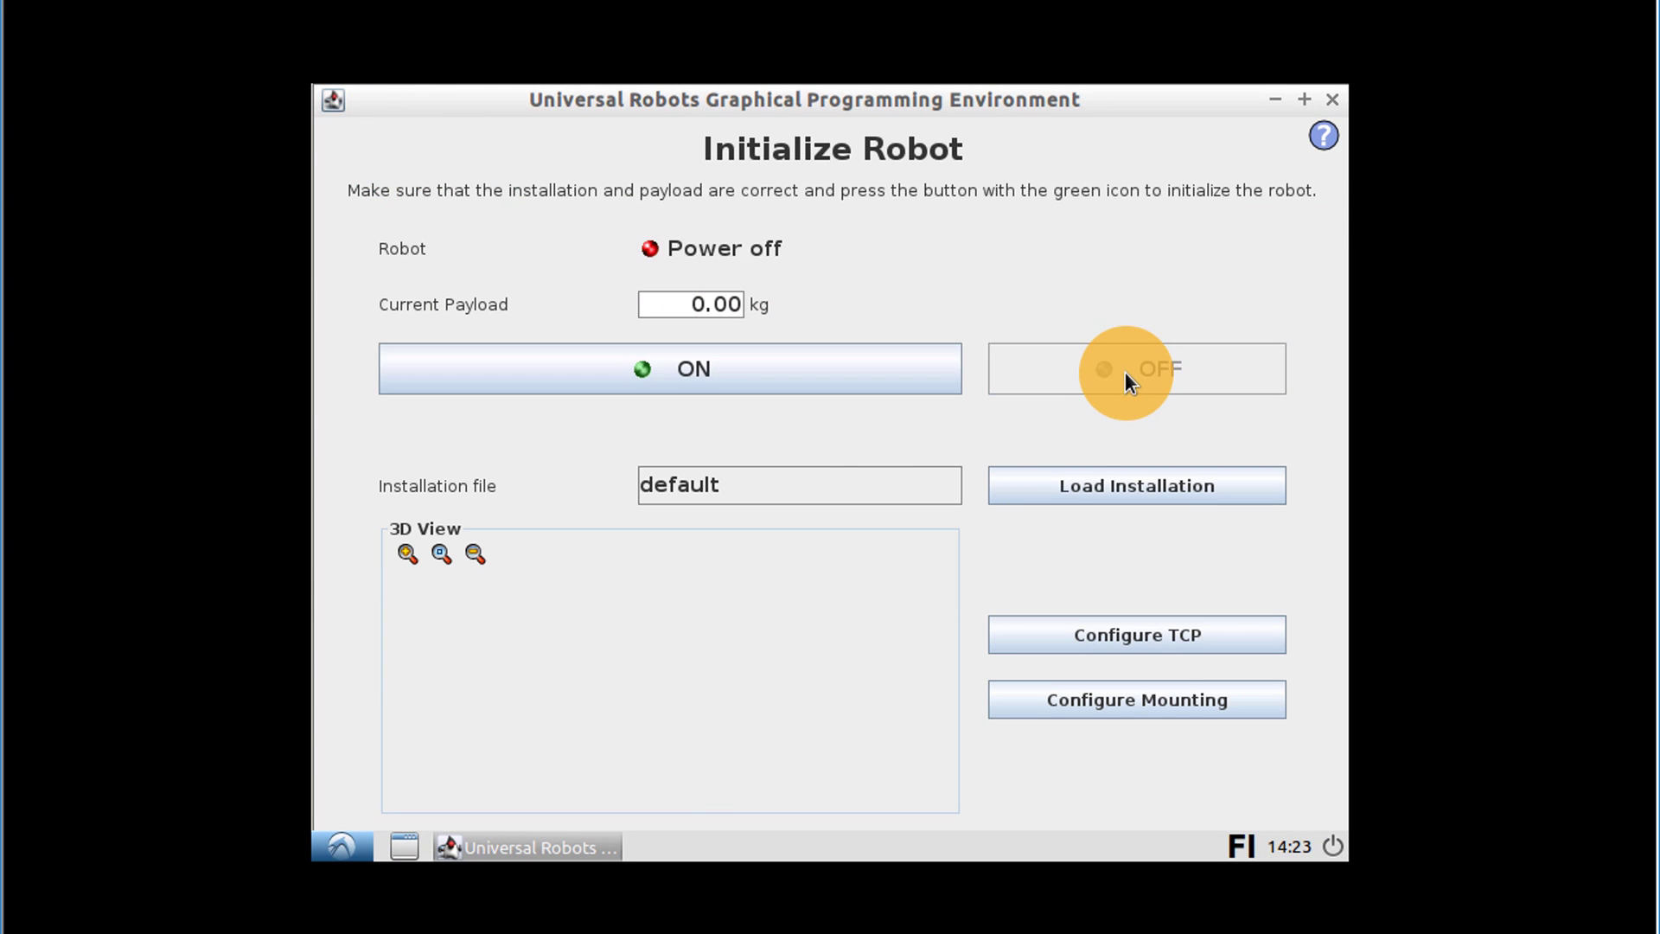
left_click(776, 383)
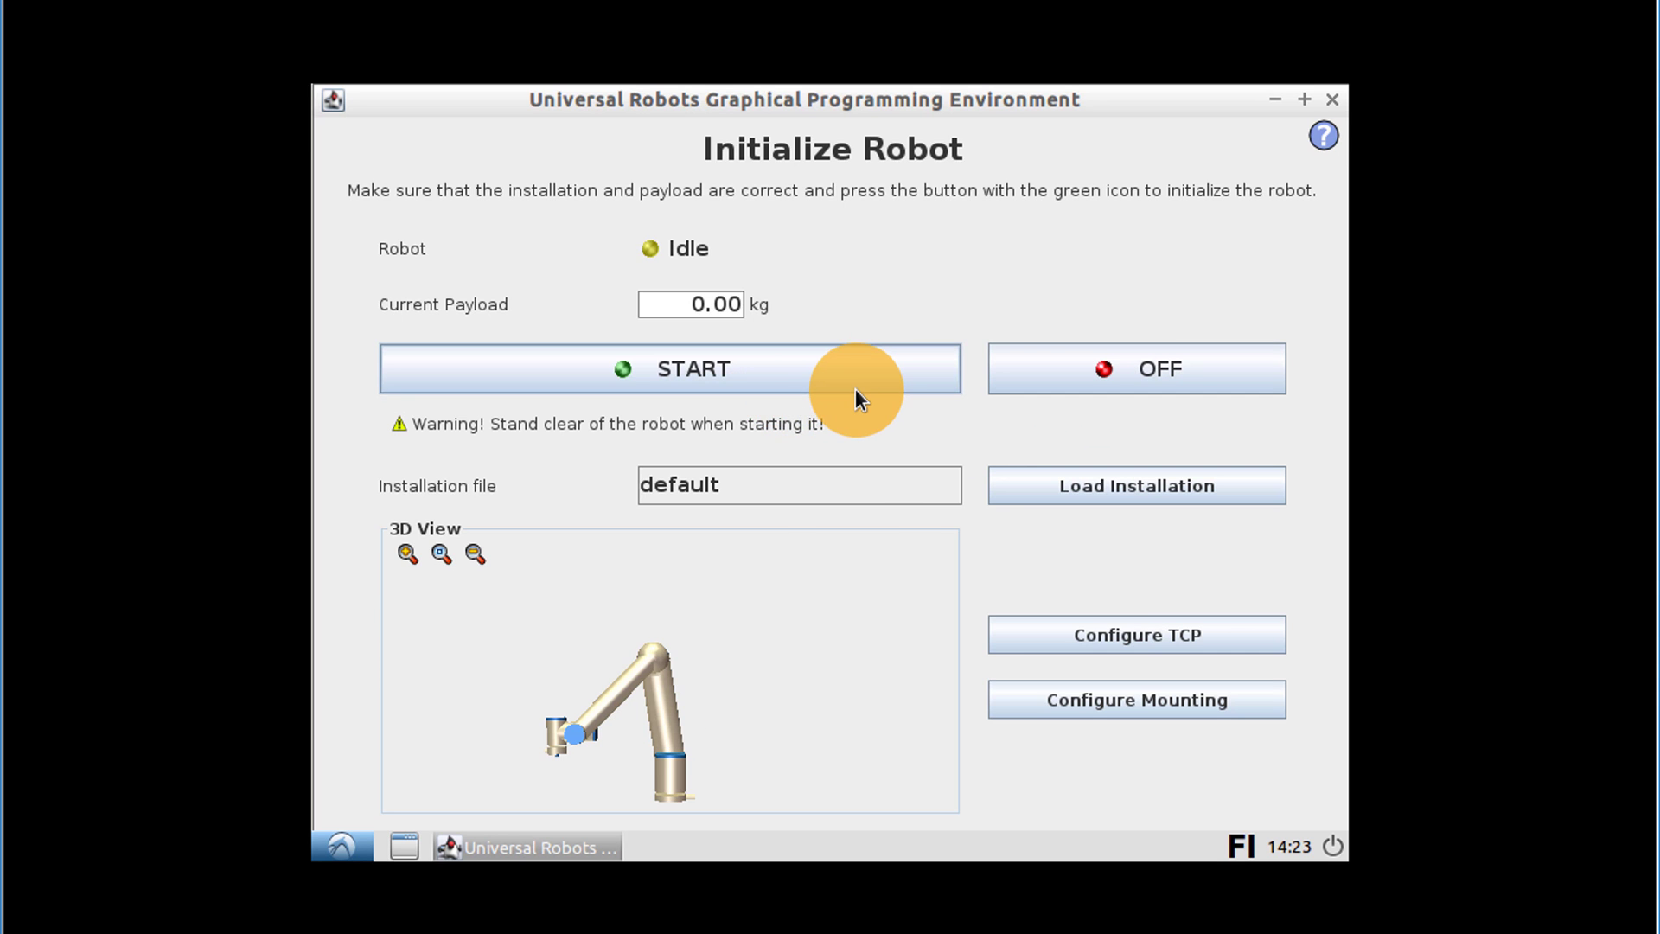
left_click(854, 386)
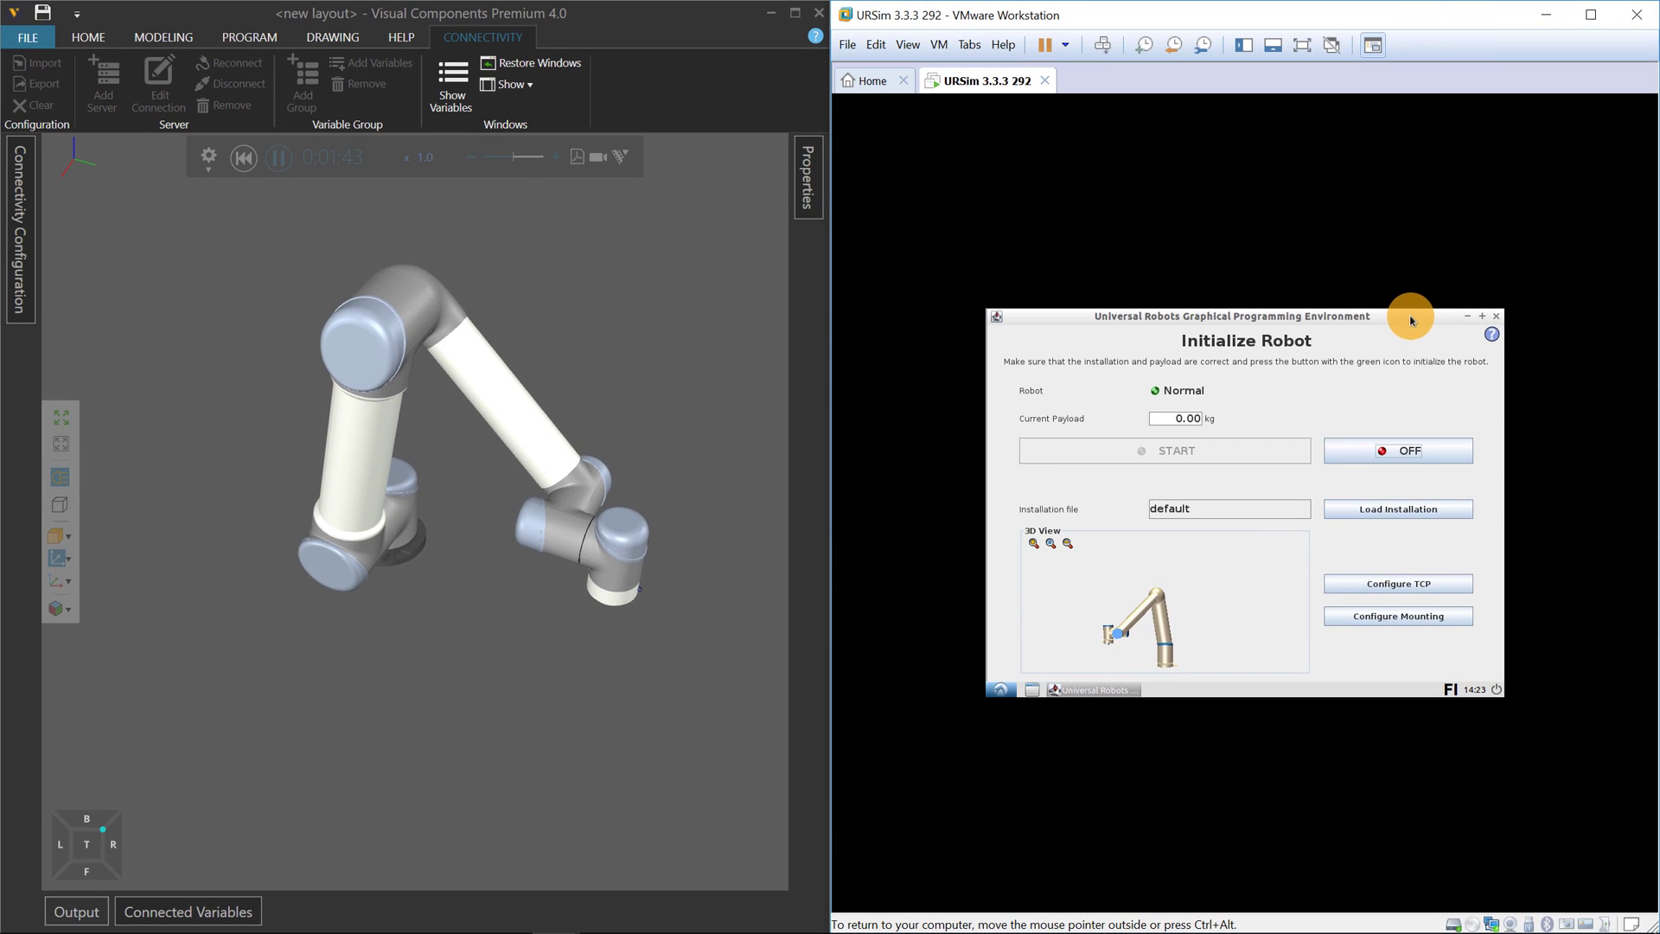
left_click(1315, 40)
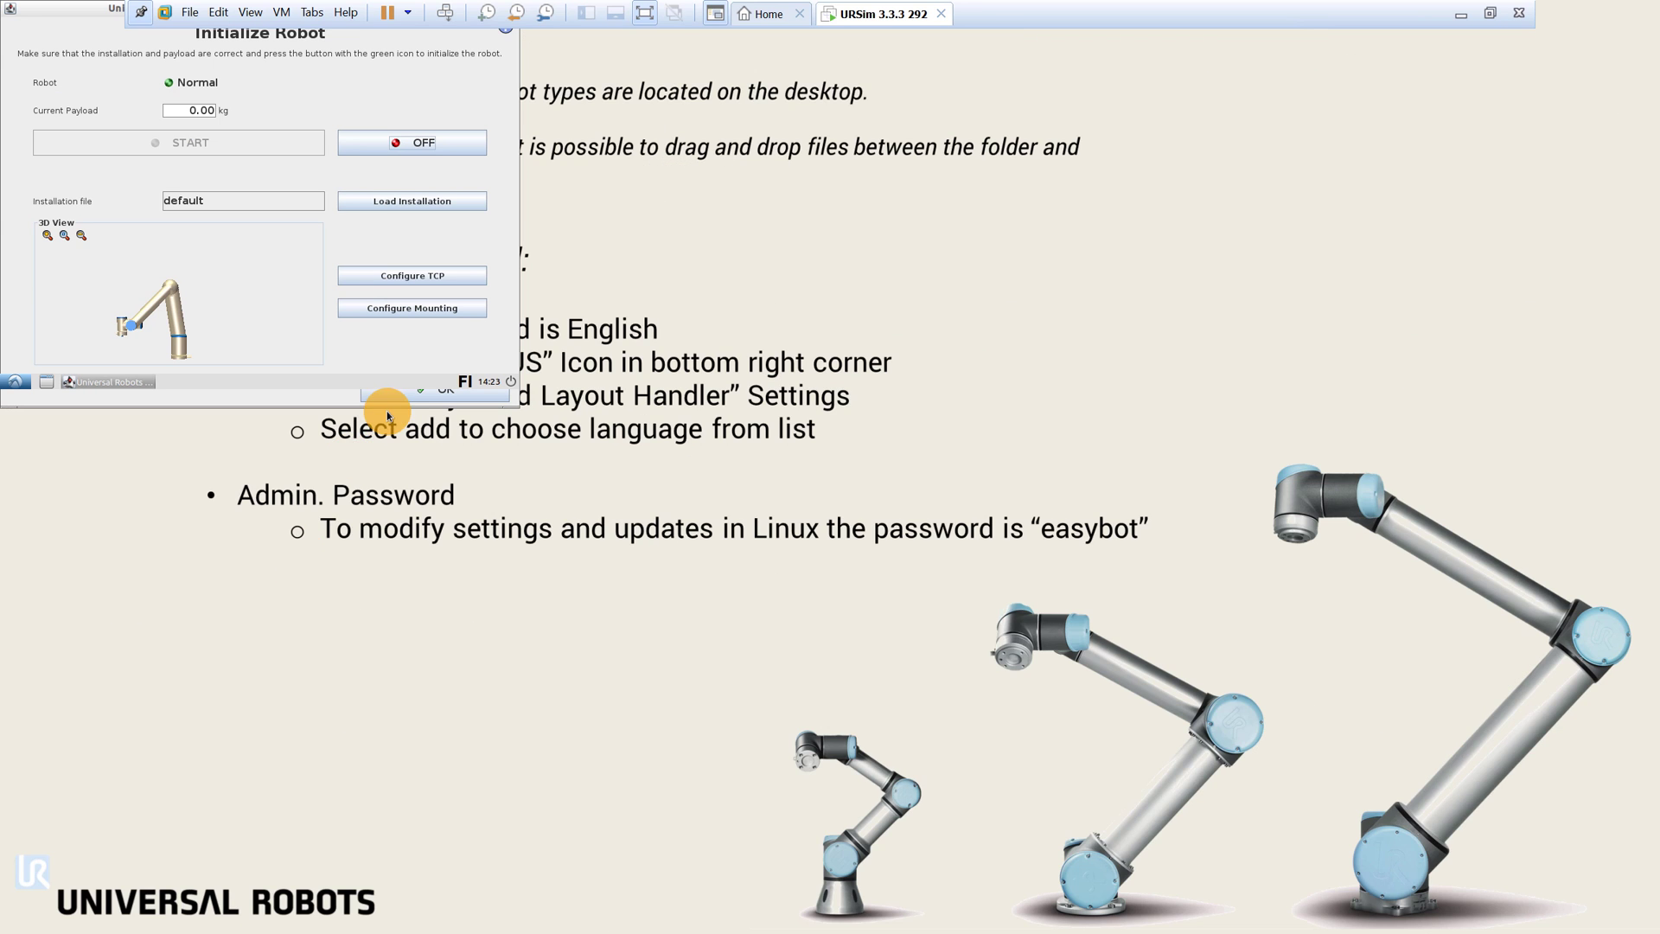
left_click_drag(74, 10, 597, 191)
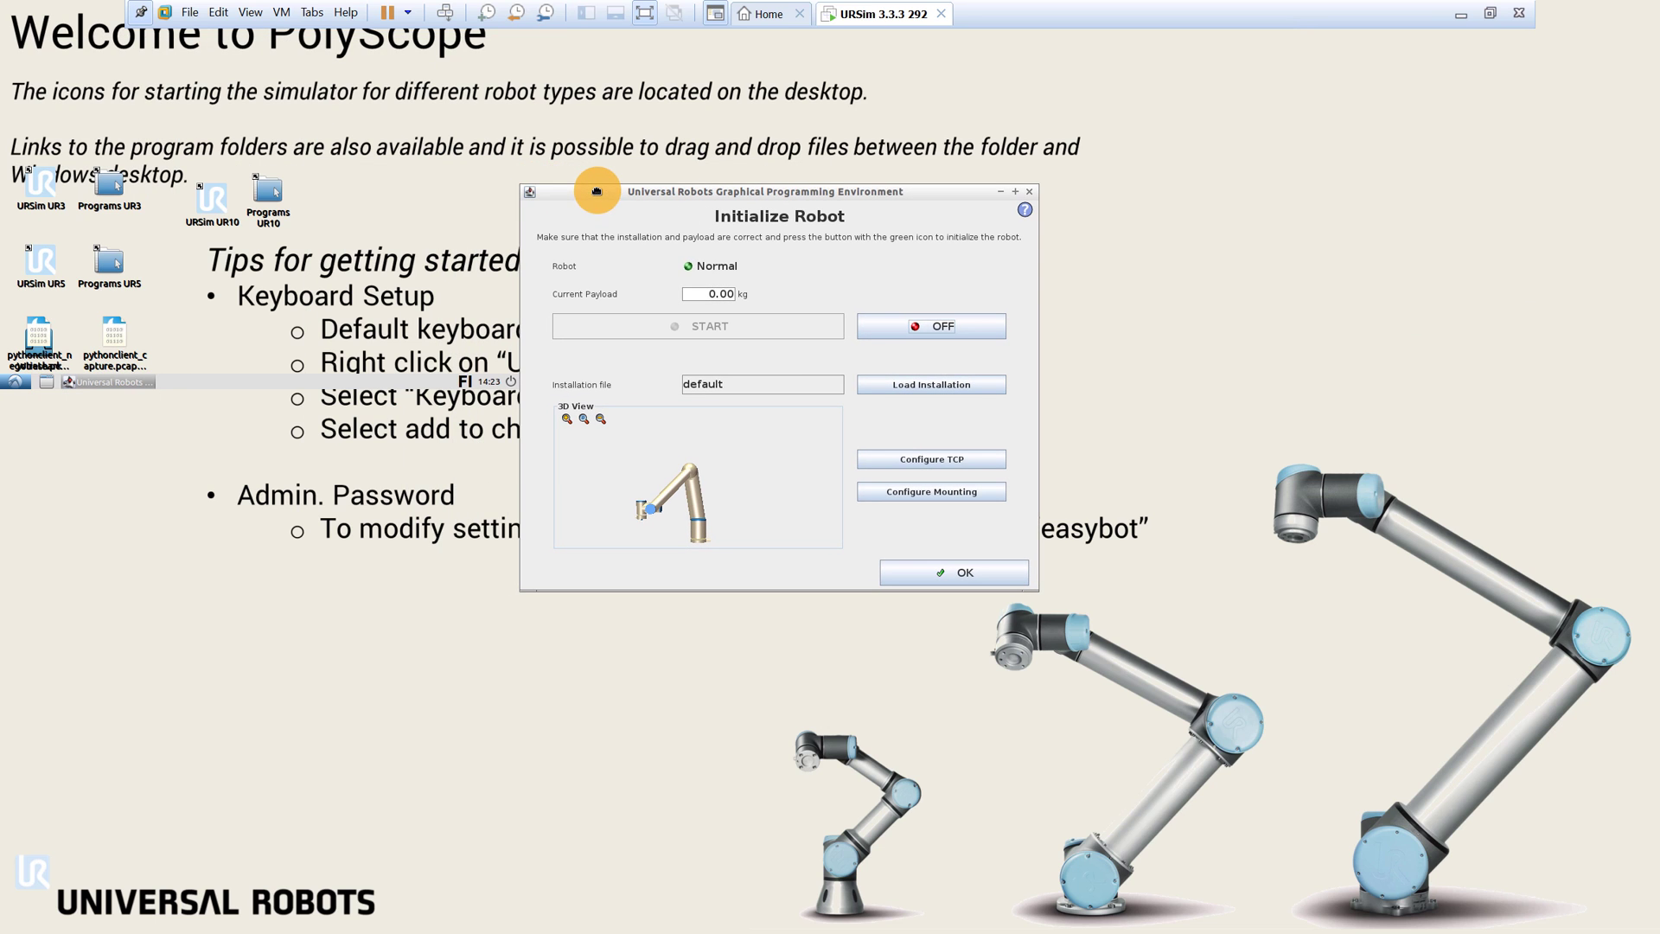
left_click(968, 570)
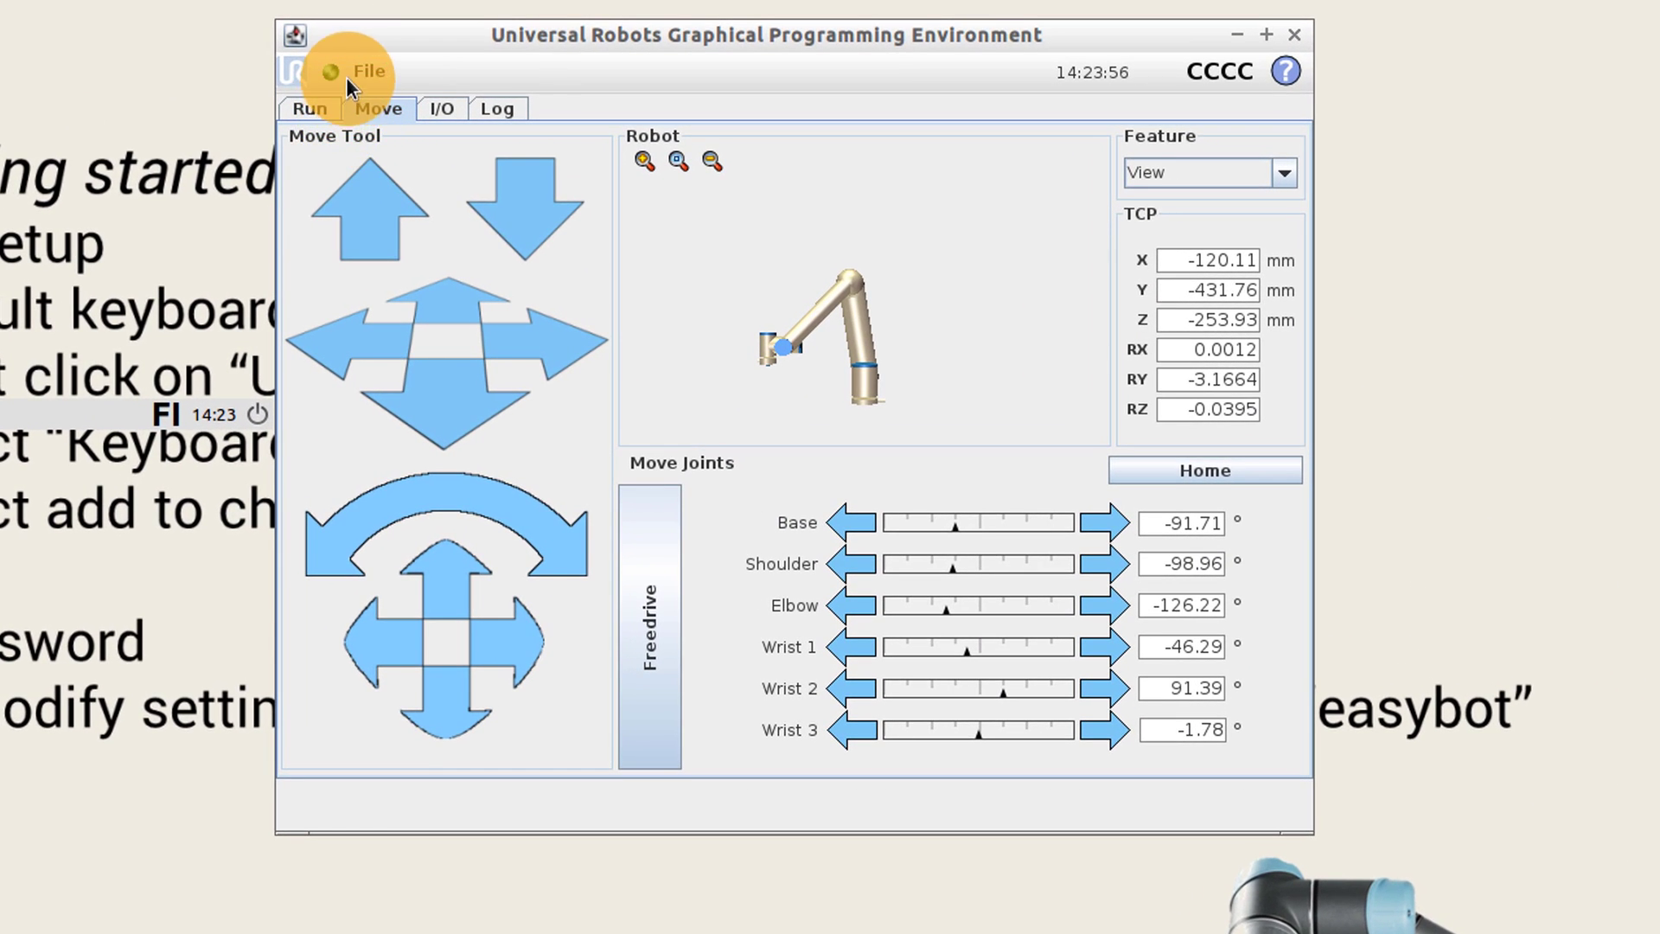
Load simpleMove.urp, press Play and Automove the arm to its start position
left_click(345, 77)
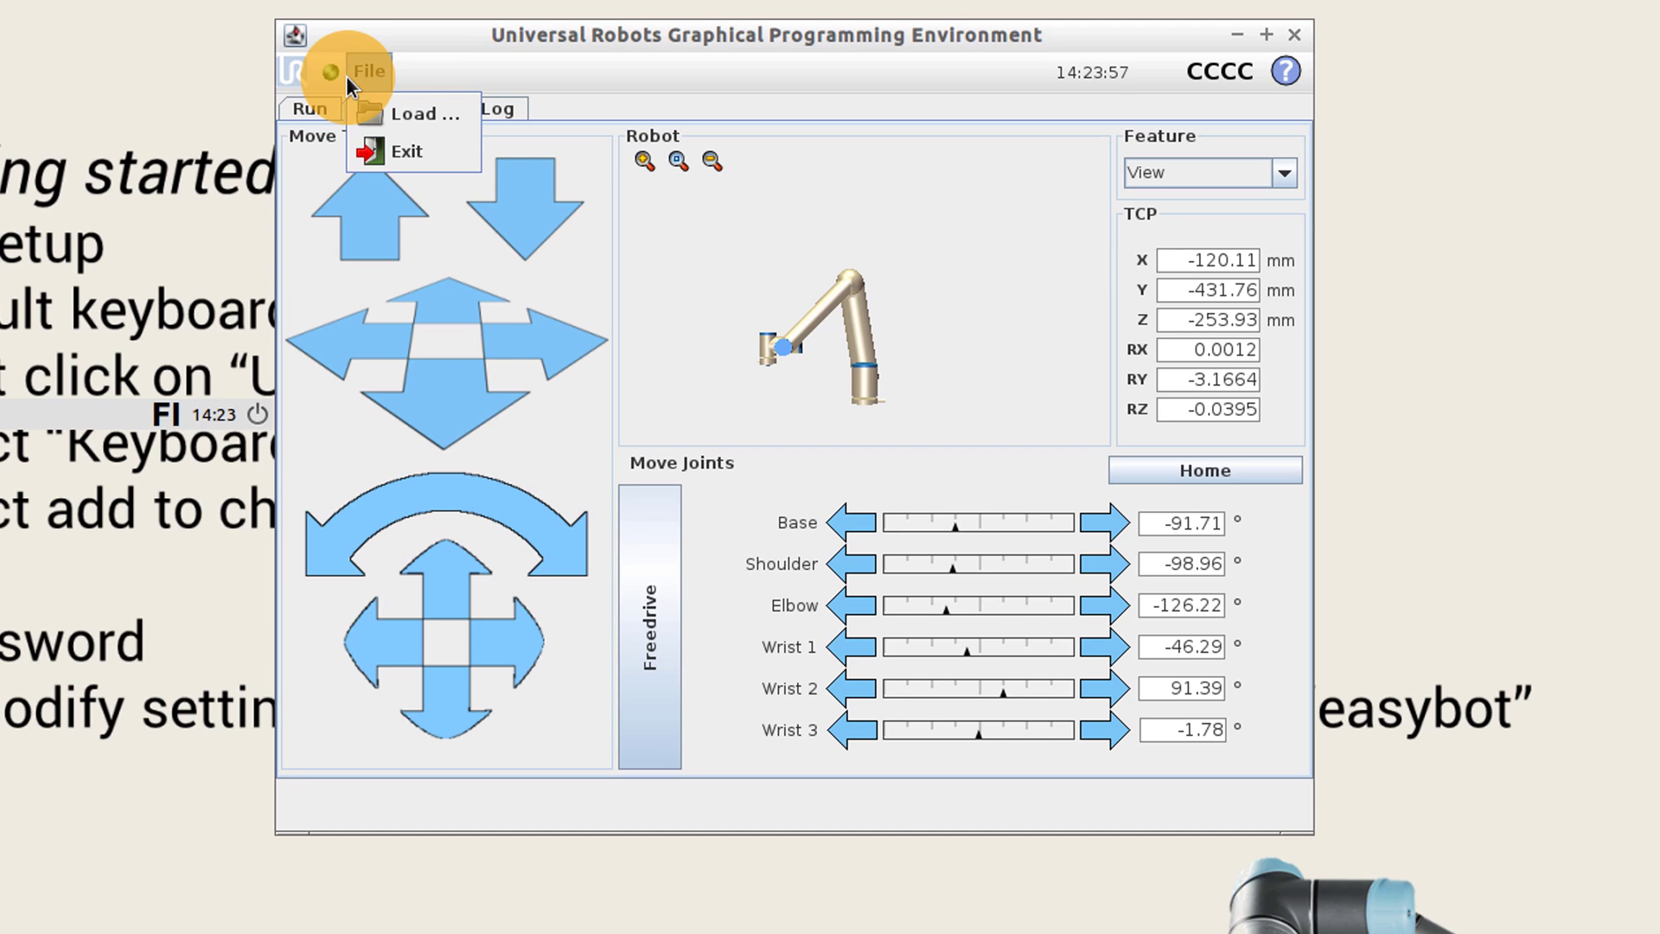
left_click(407, 126)
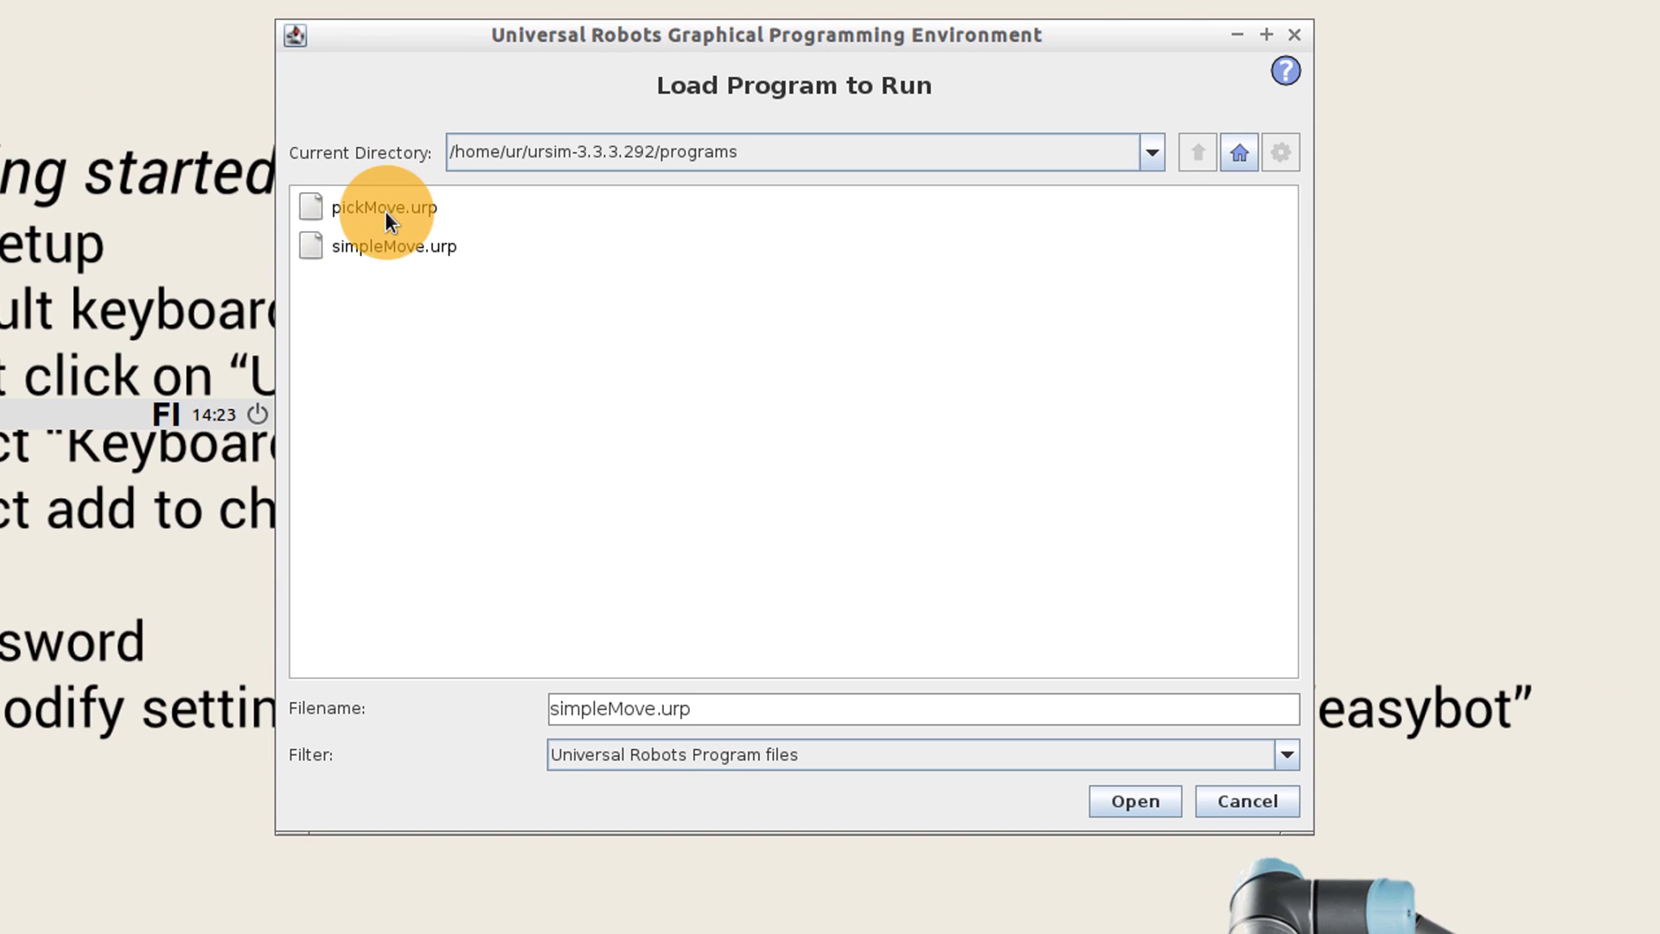
left_click(351, 246)
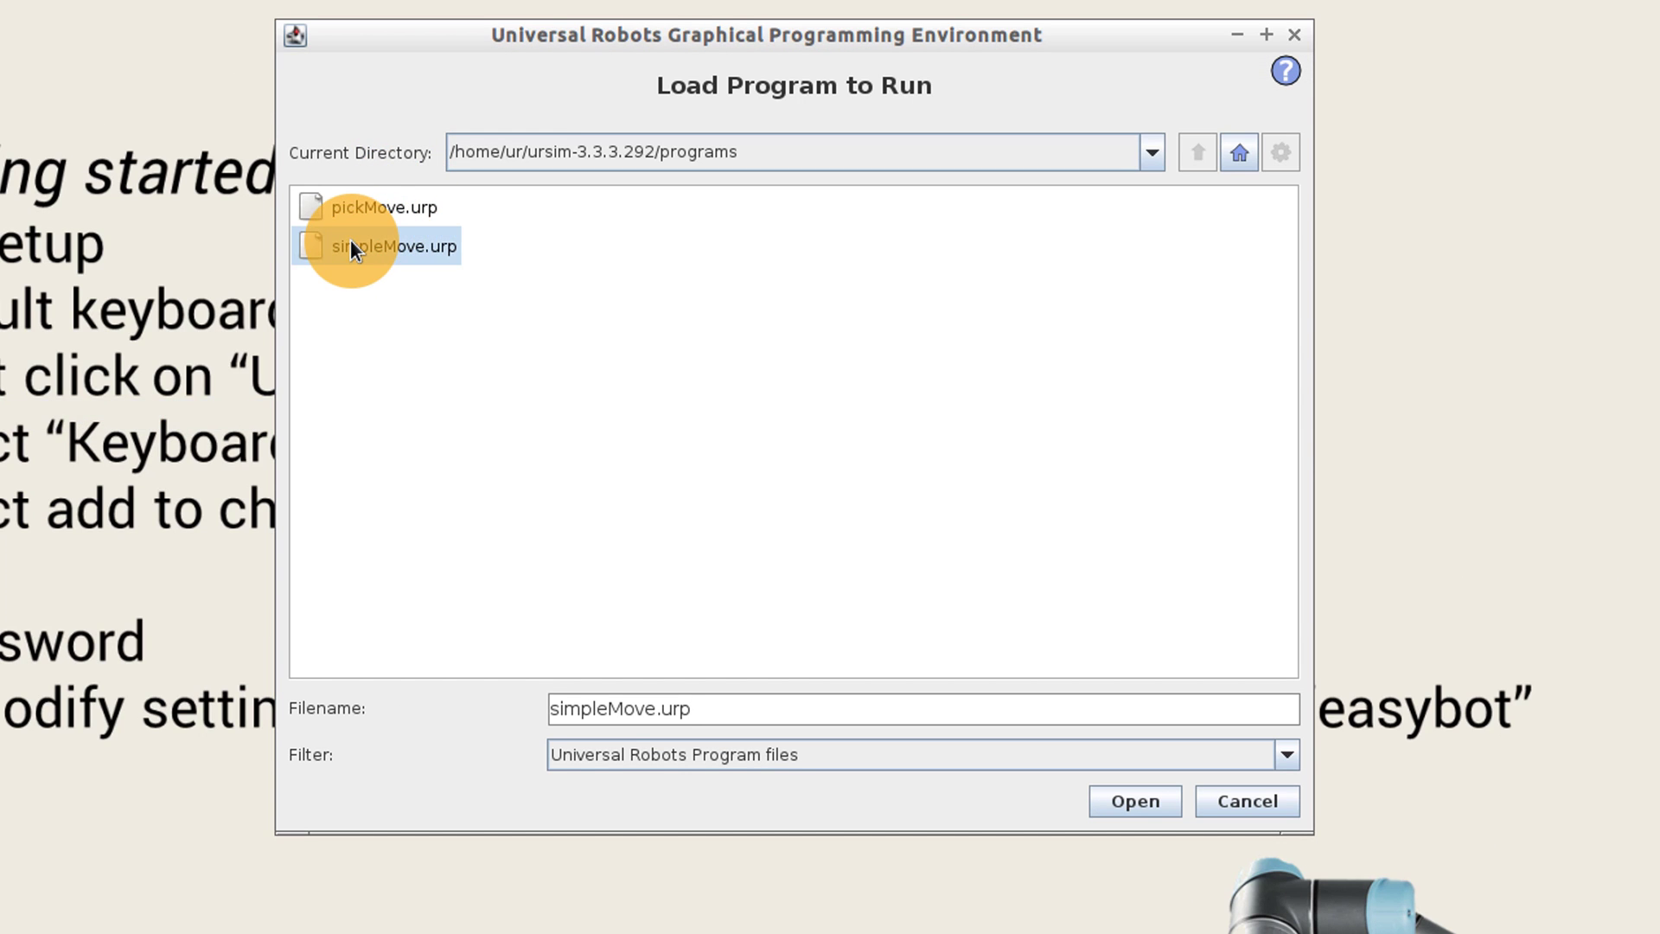
left_click(1118, 800)
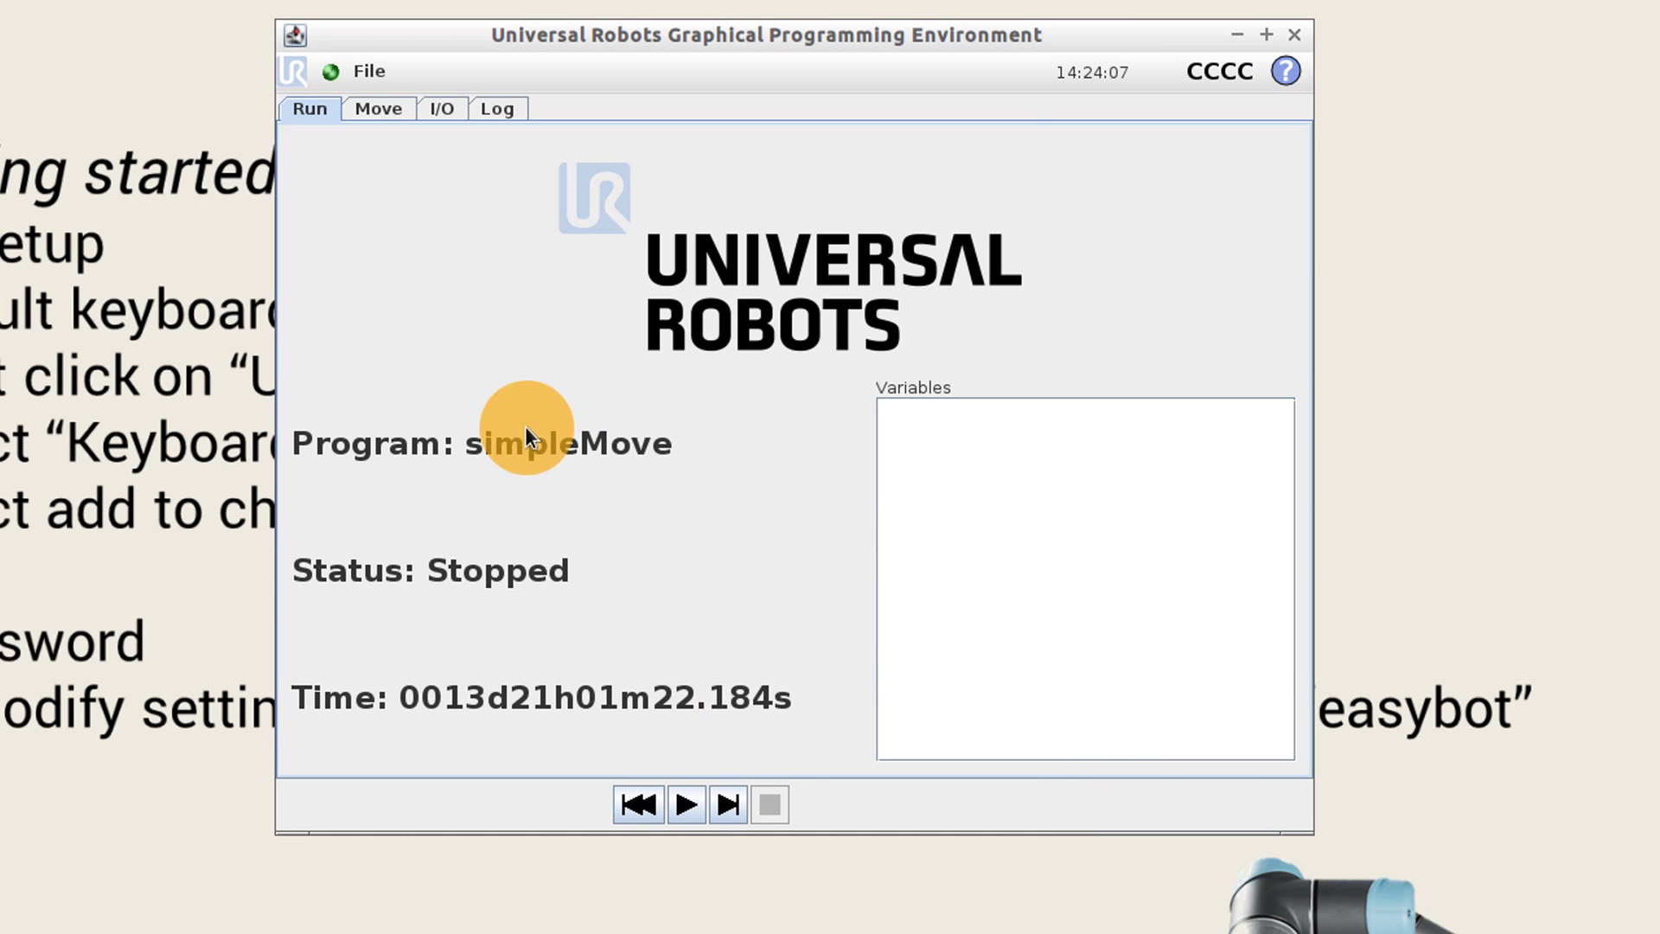
left_click(687, 804)
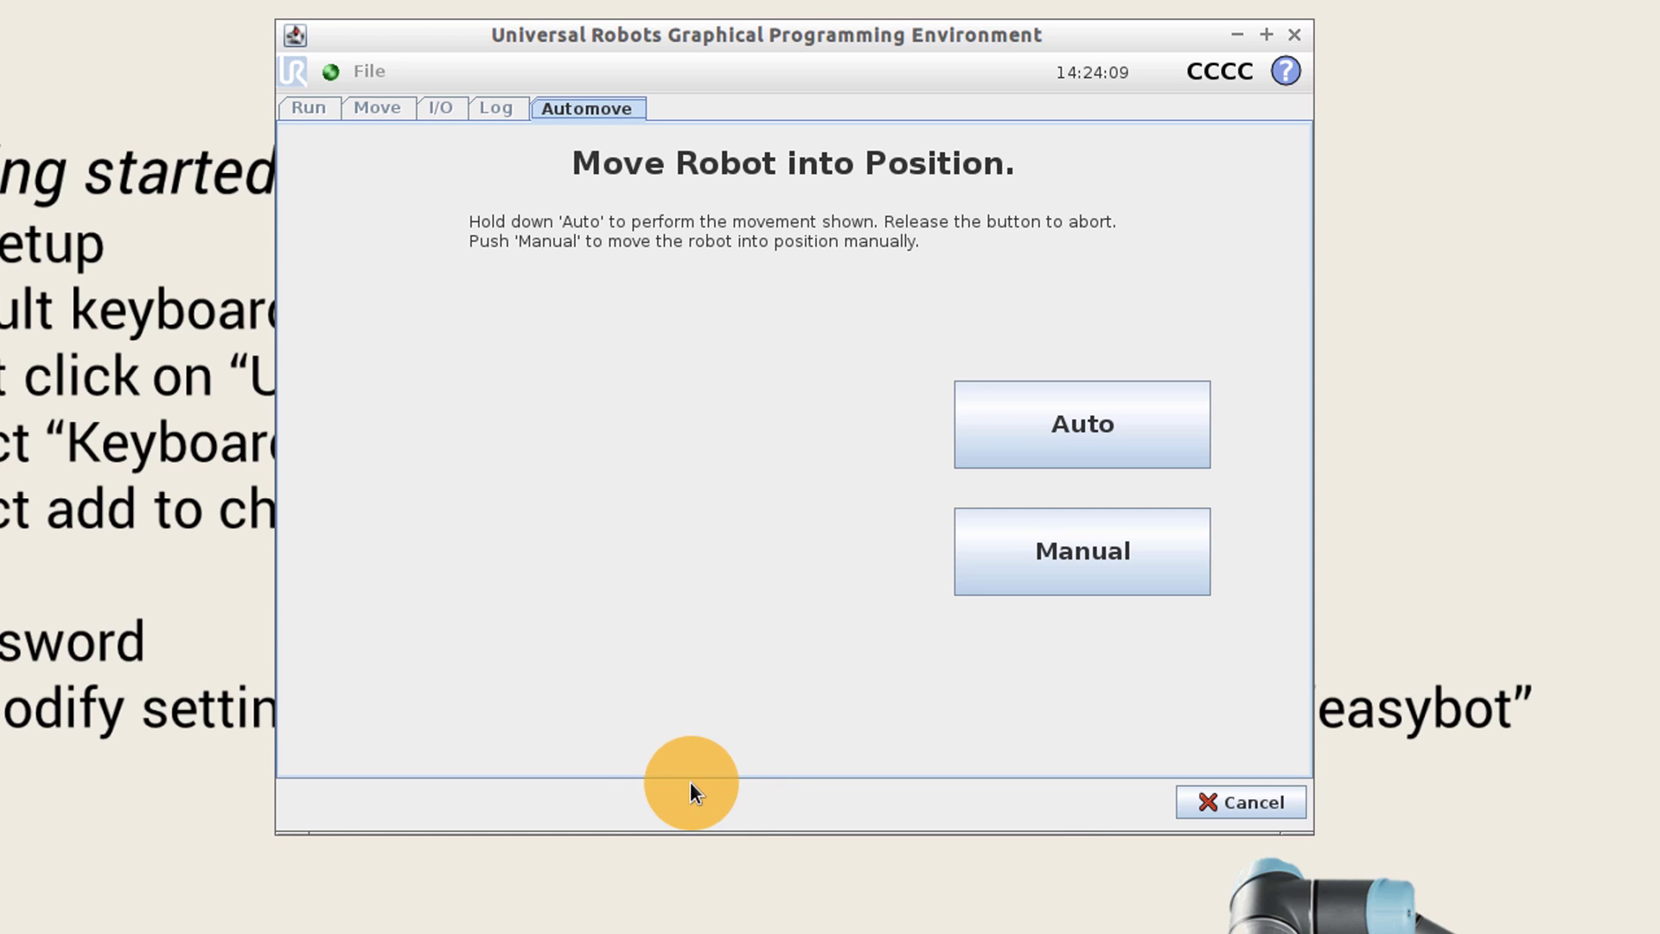
left_click_drag(1047, 424, 1050, 422)
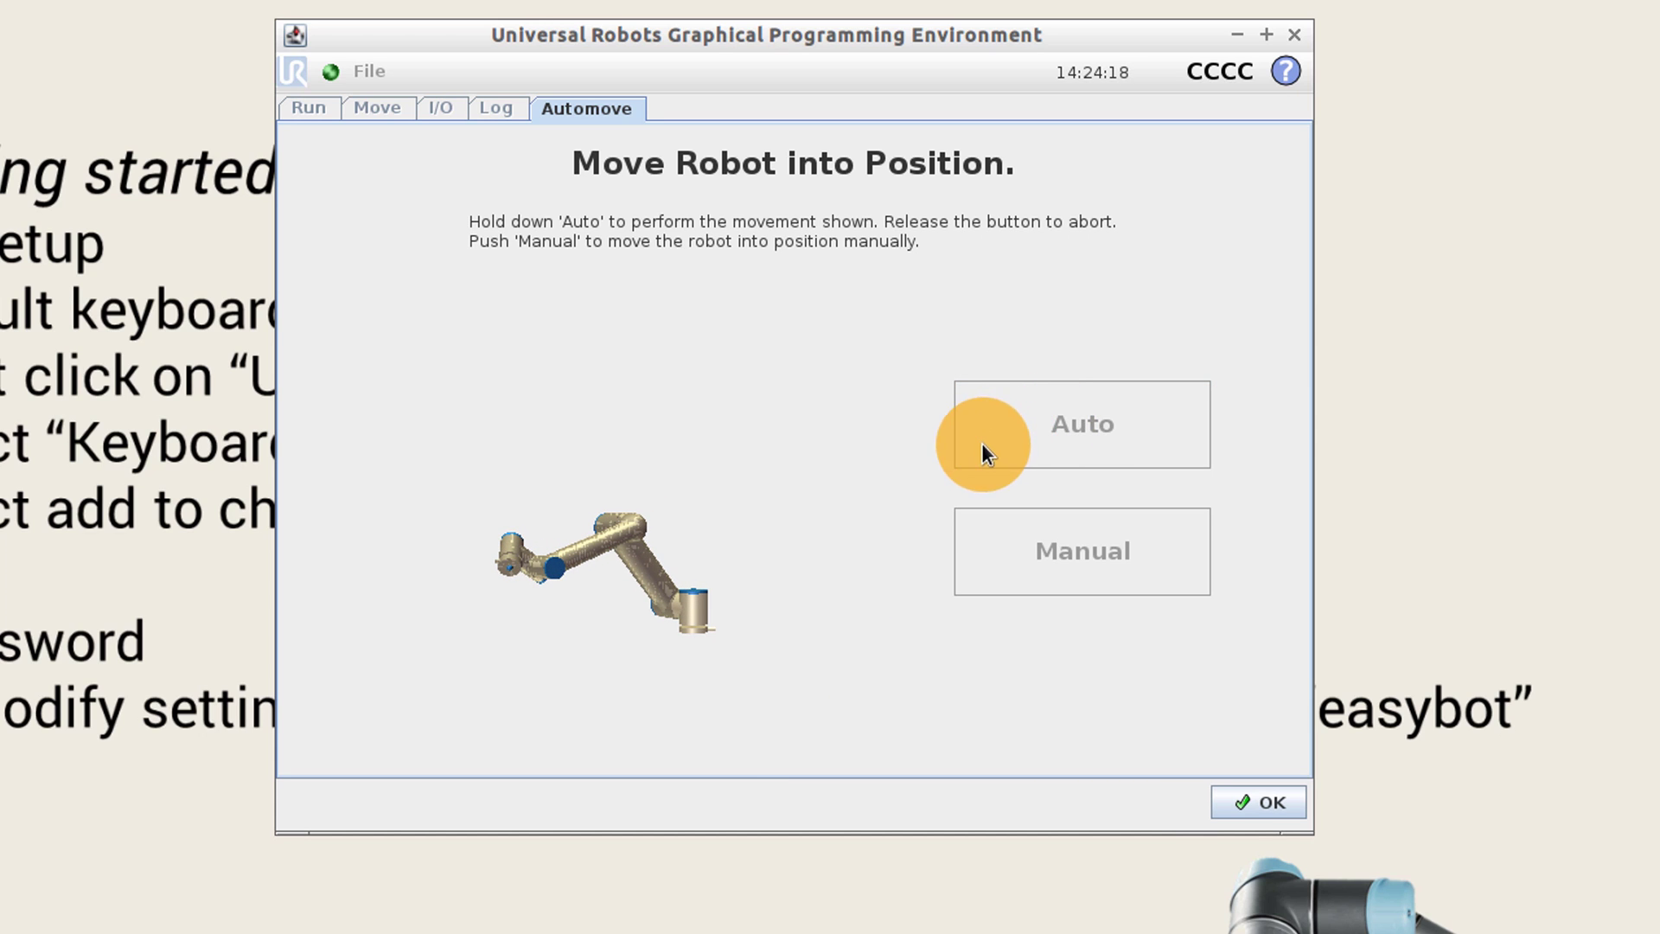
left_click(1269, 804)
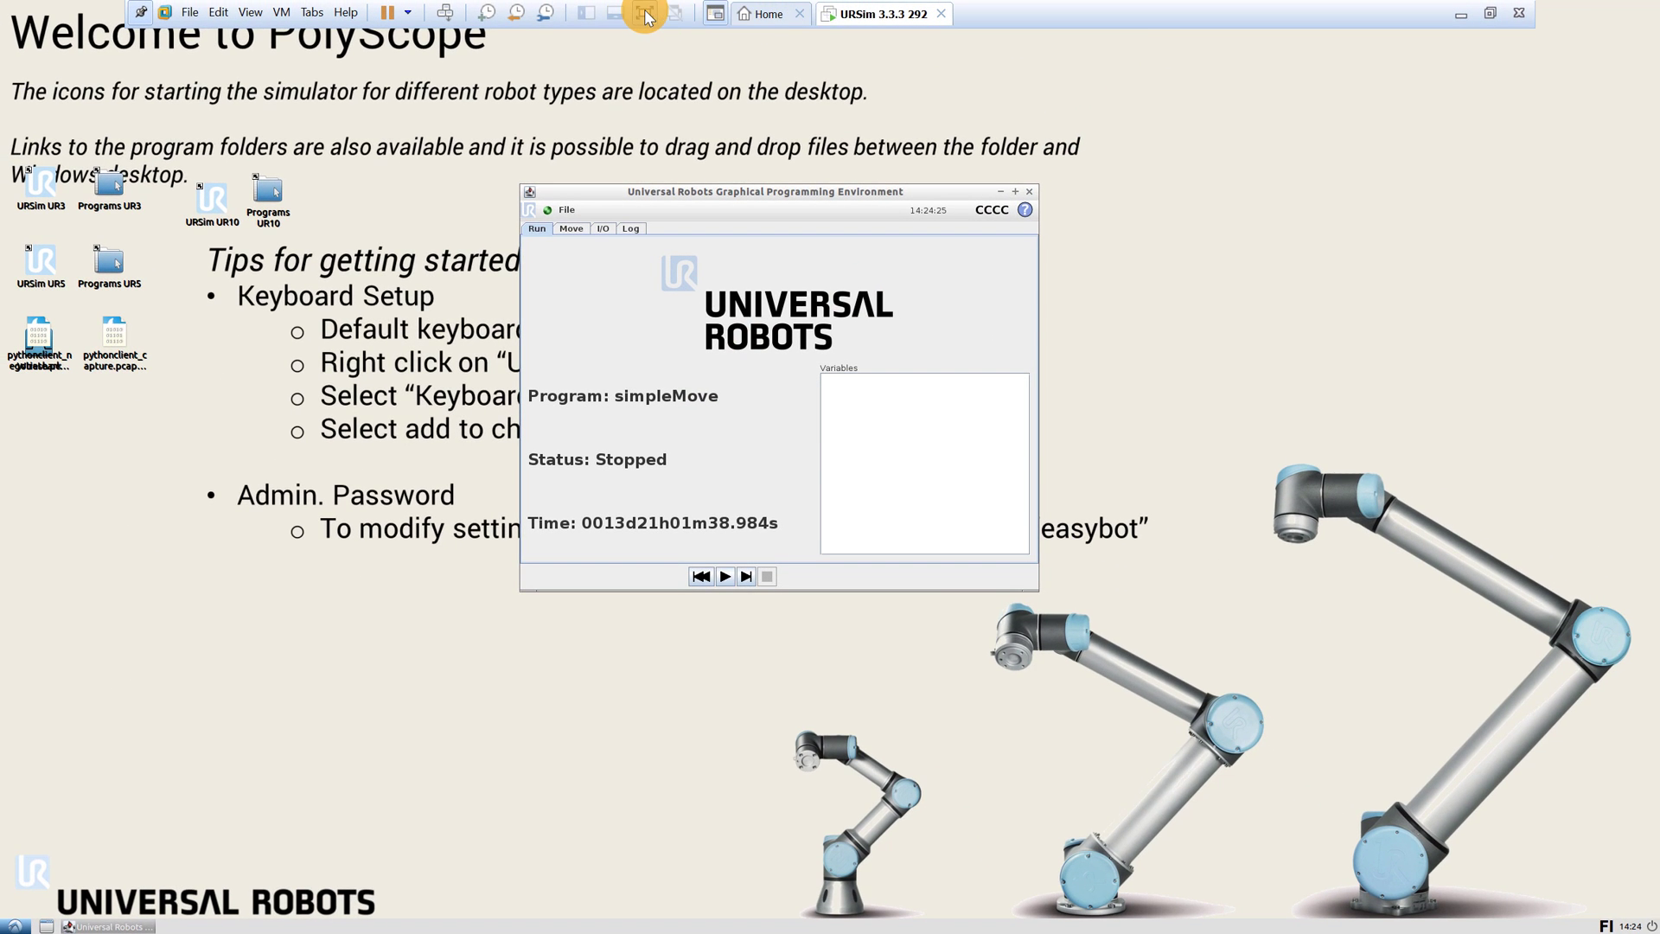
left_click(645, 13)
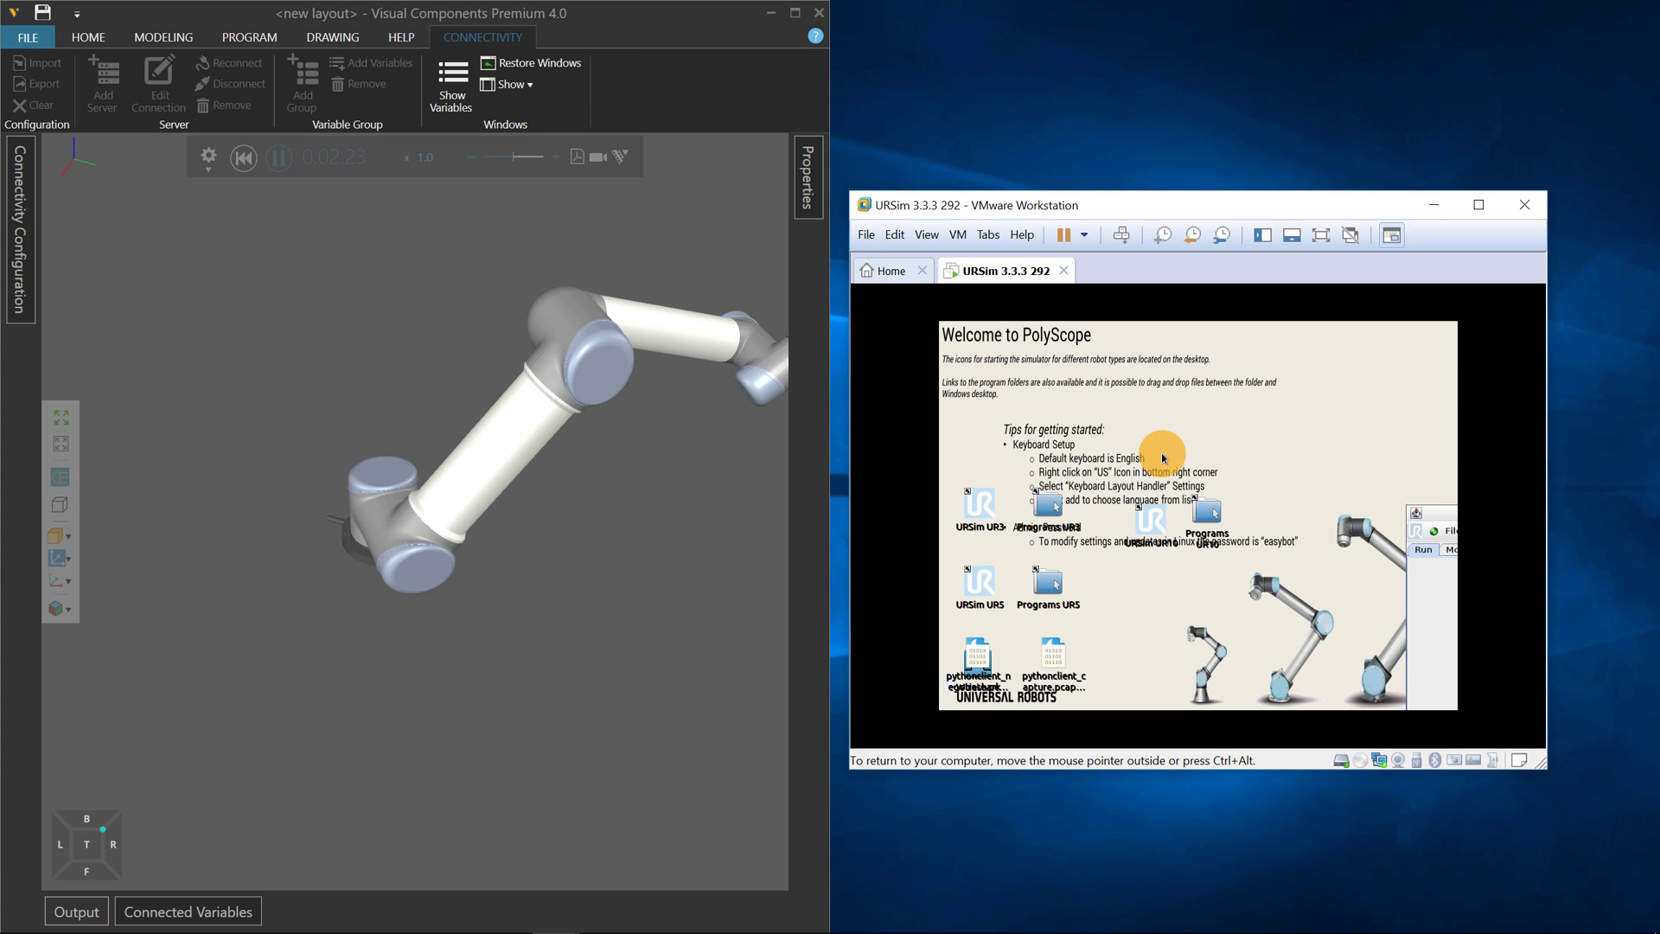
Centre PolyScope, make the VM full screen, close the initialization screen and open the File menu
left_click_drag(1438, 516, 976, 334)
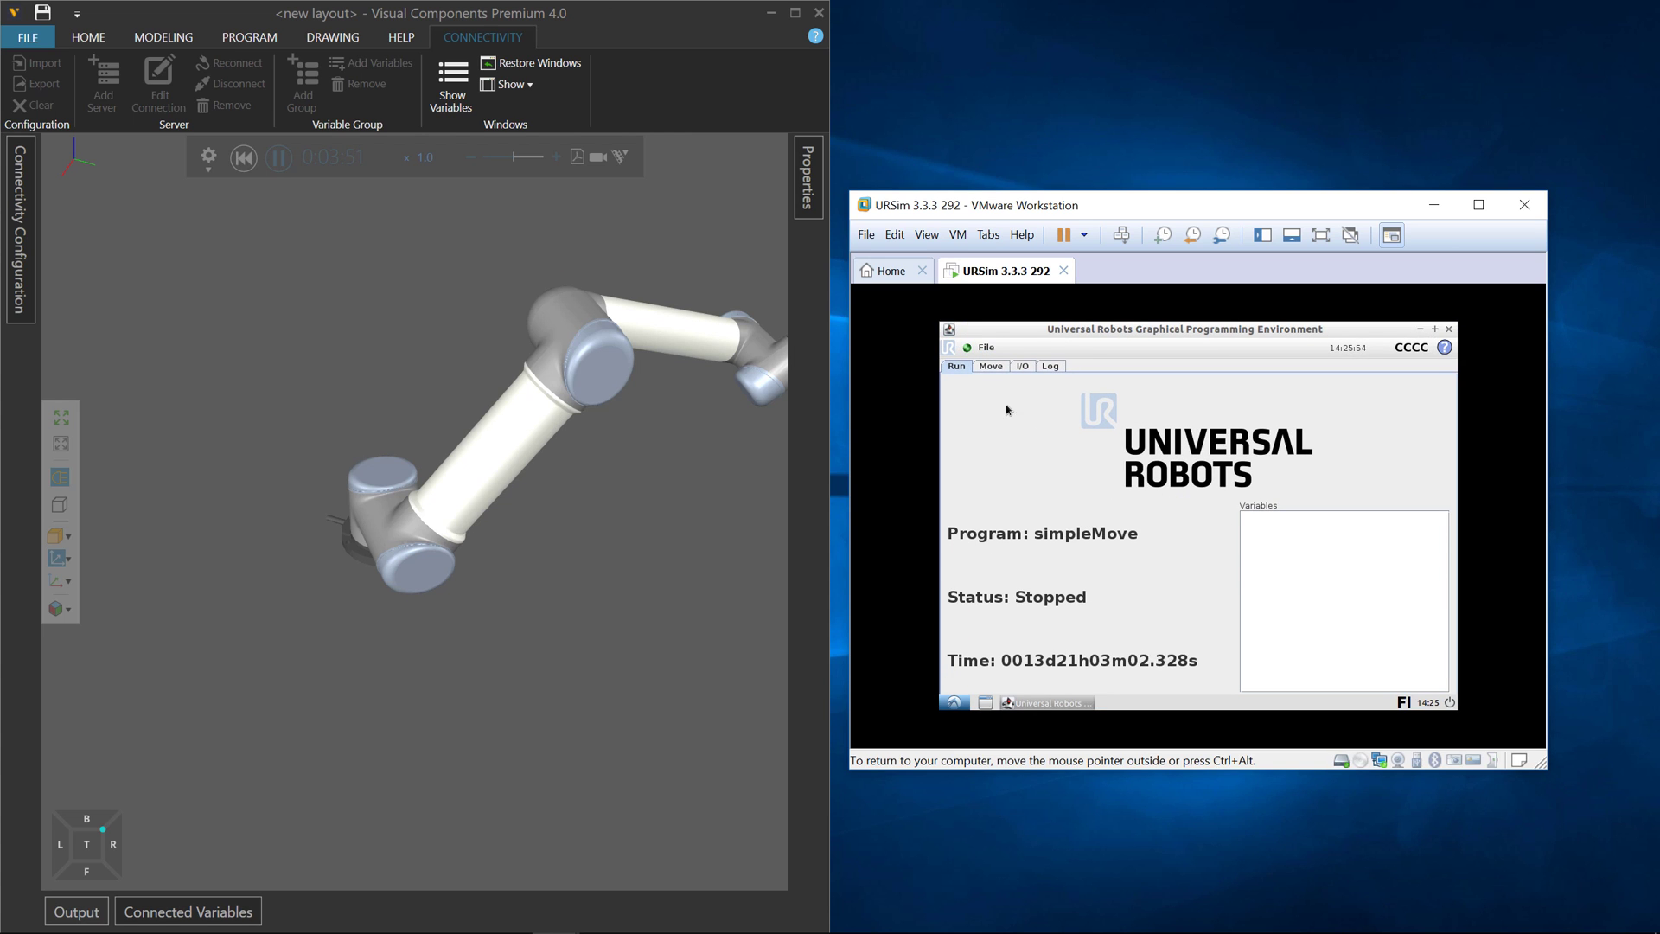
left_click(967, 349)
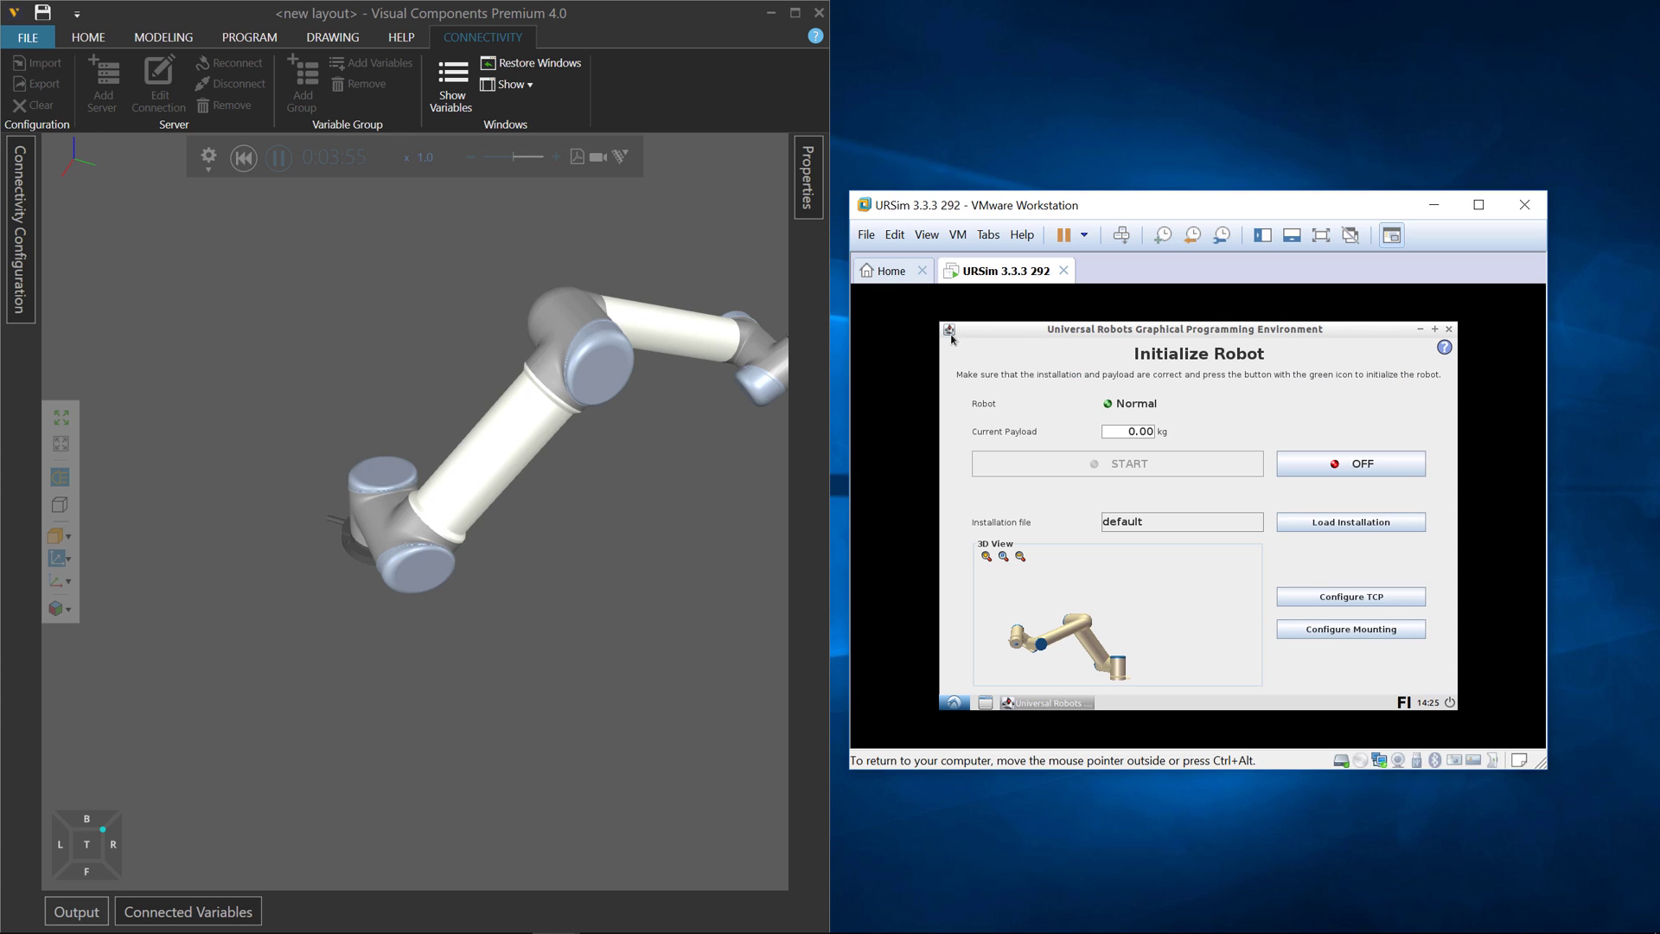
left_click(949, 330)
left_click(1085, 365)
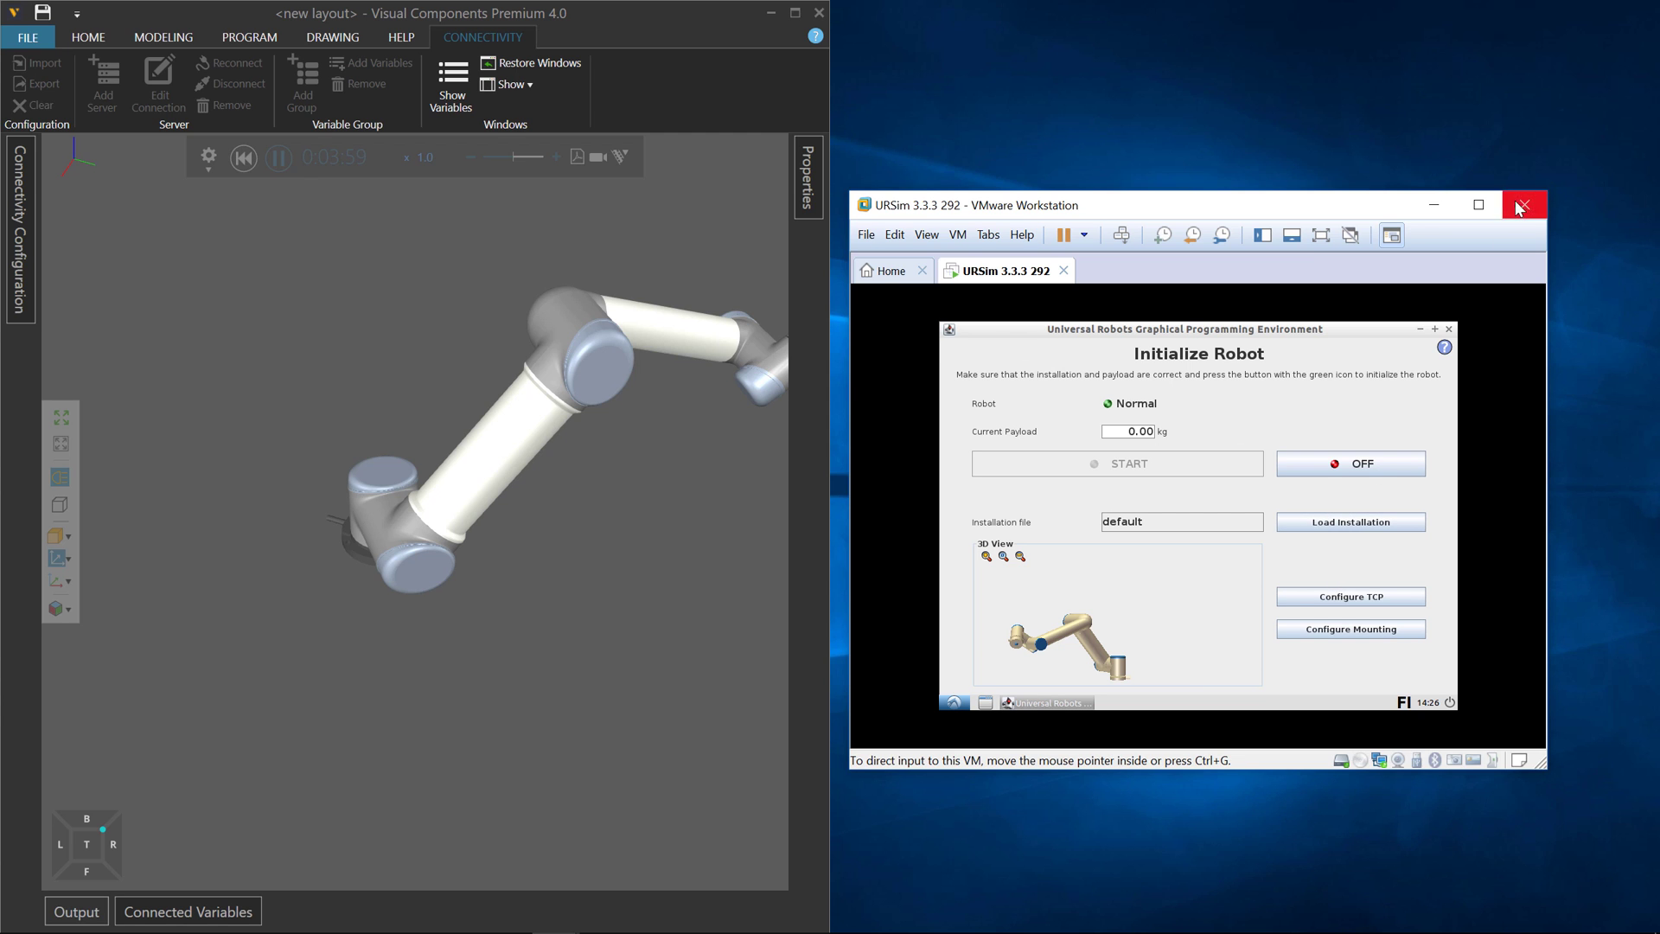
left_click(1320, 235)
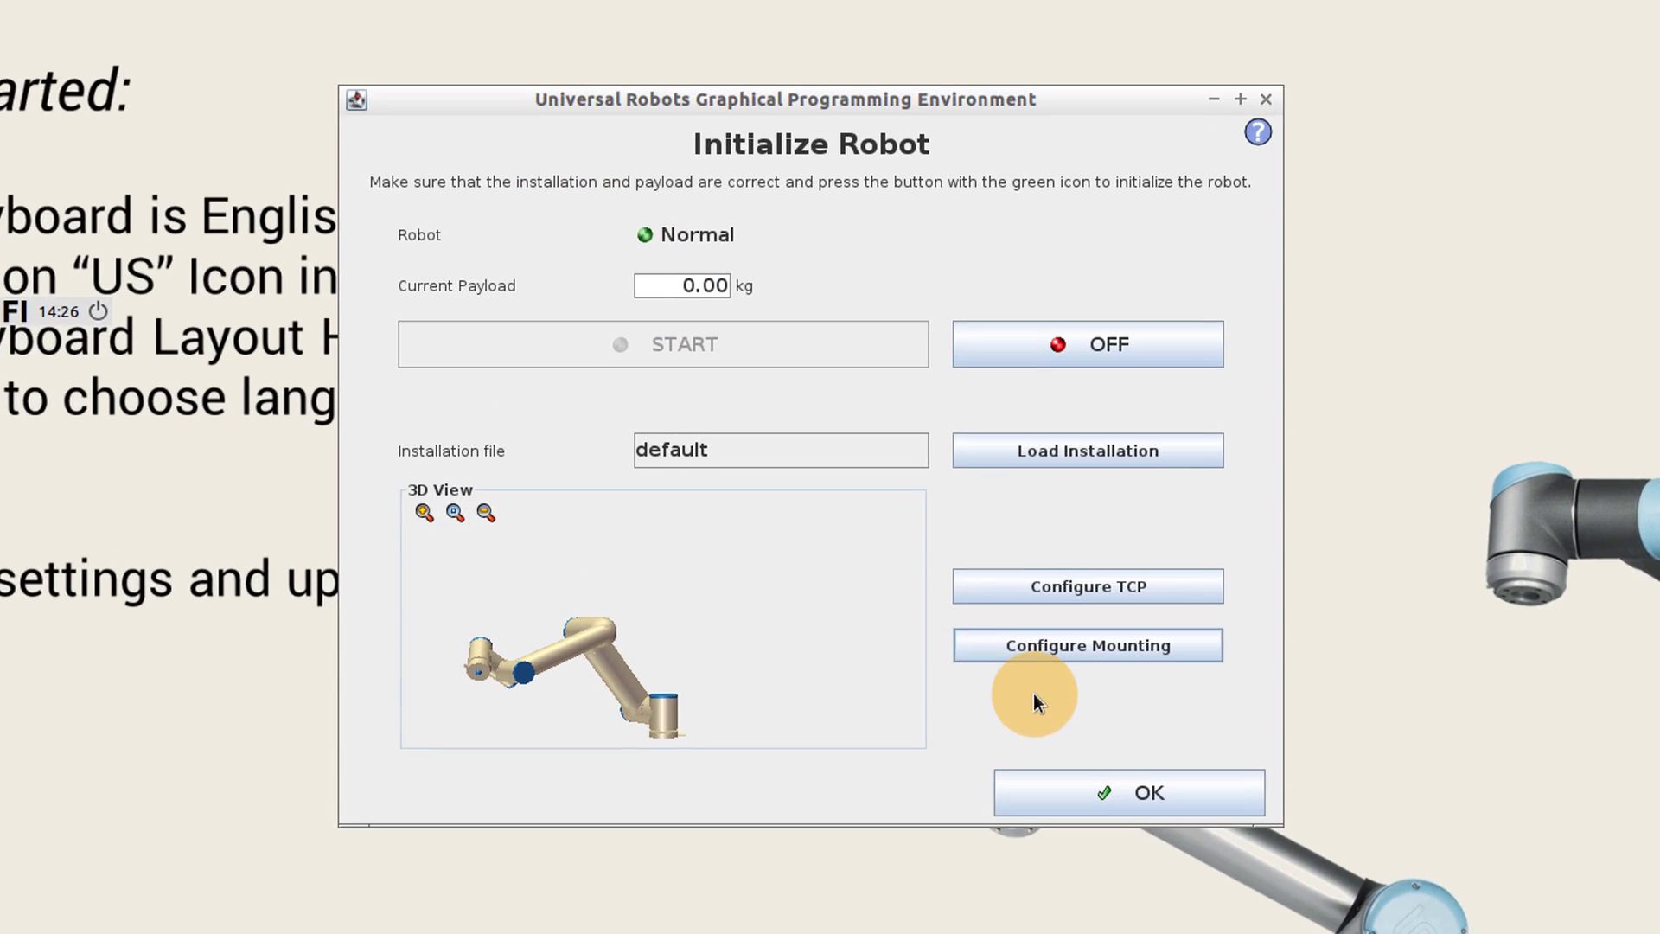
left_click(1133, 793)
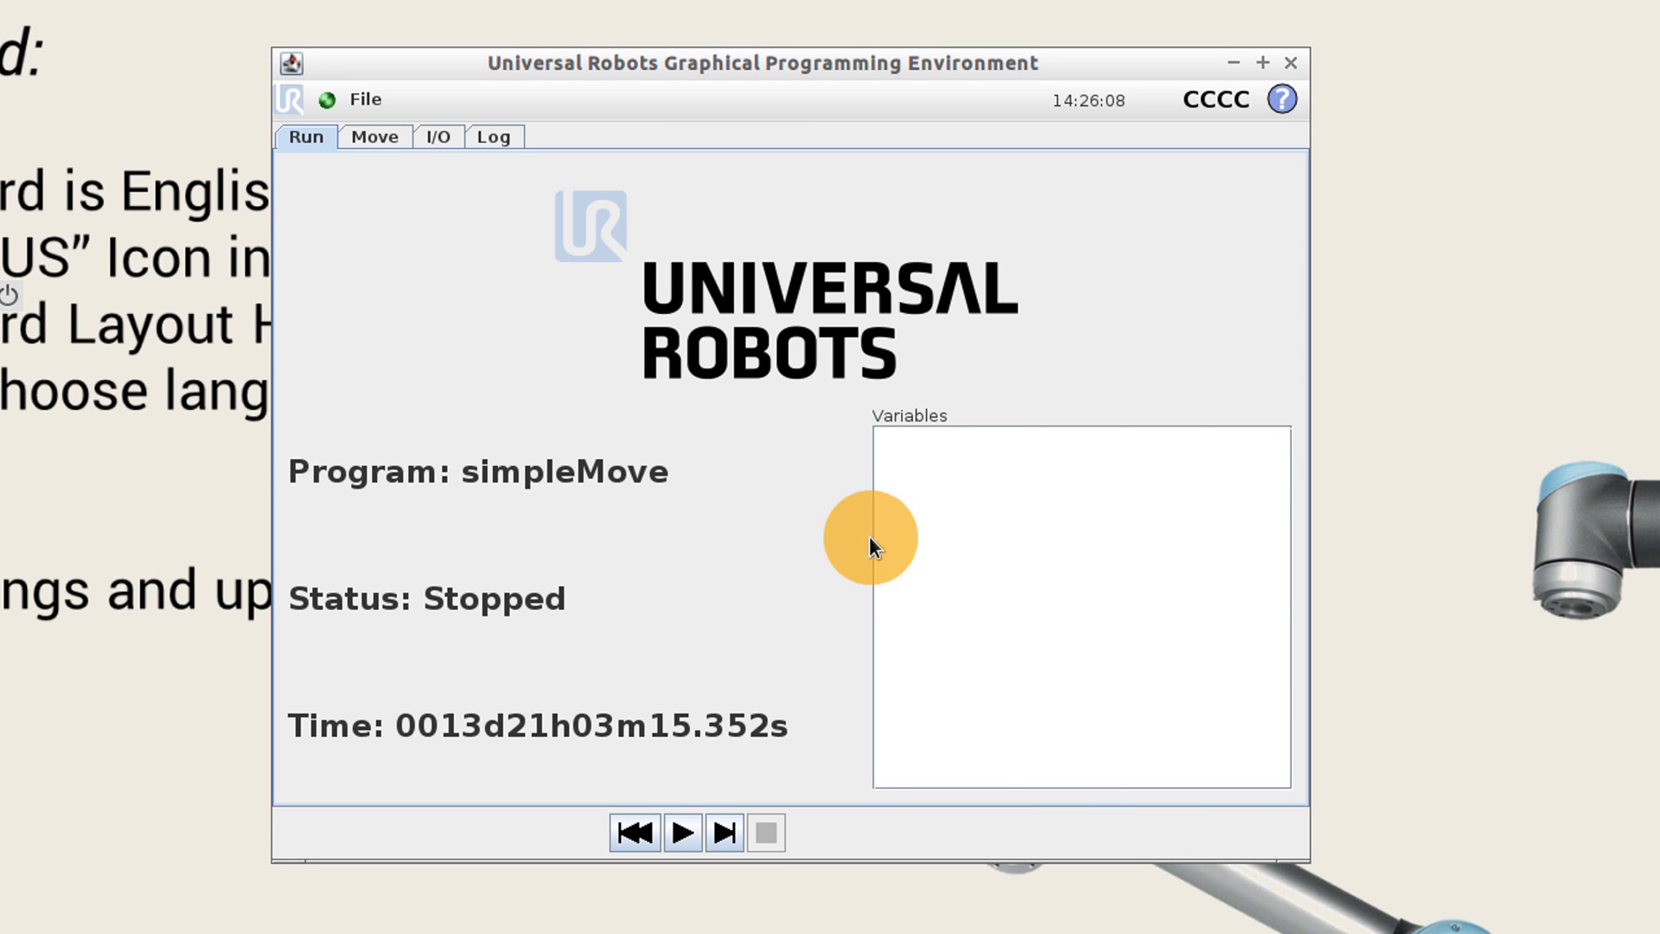
left_click(341, 101)
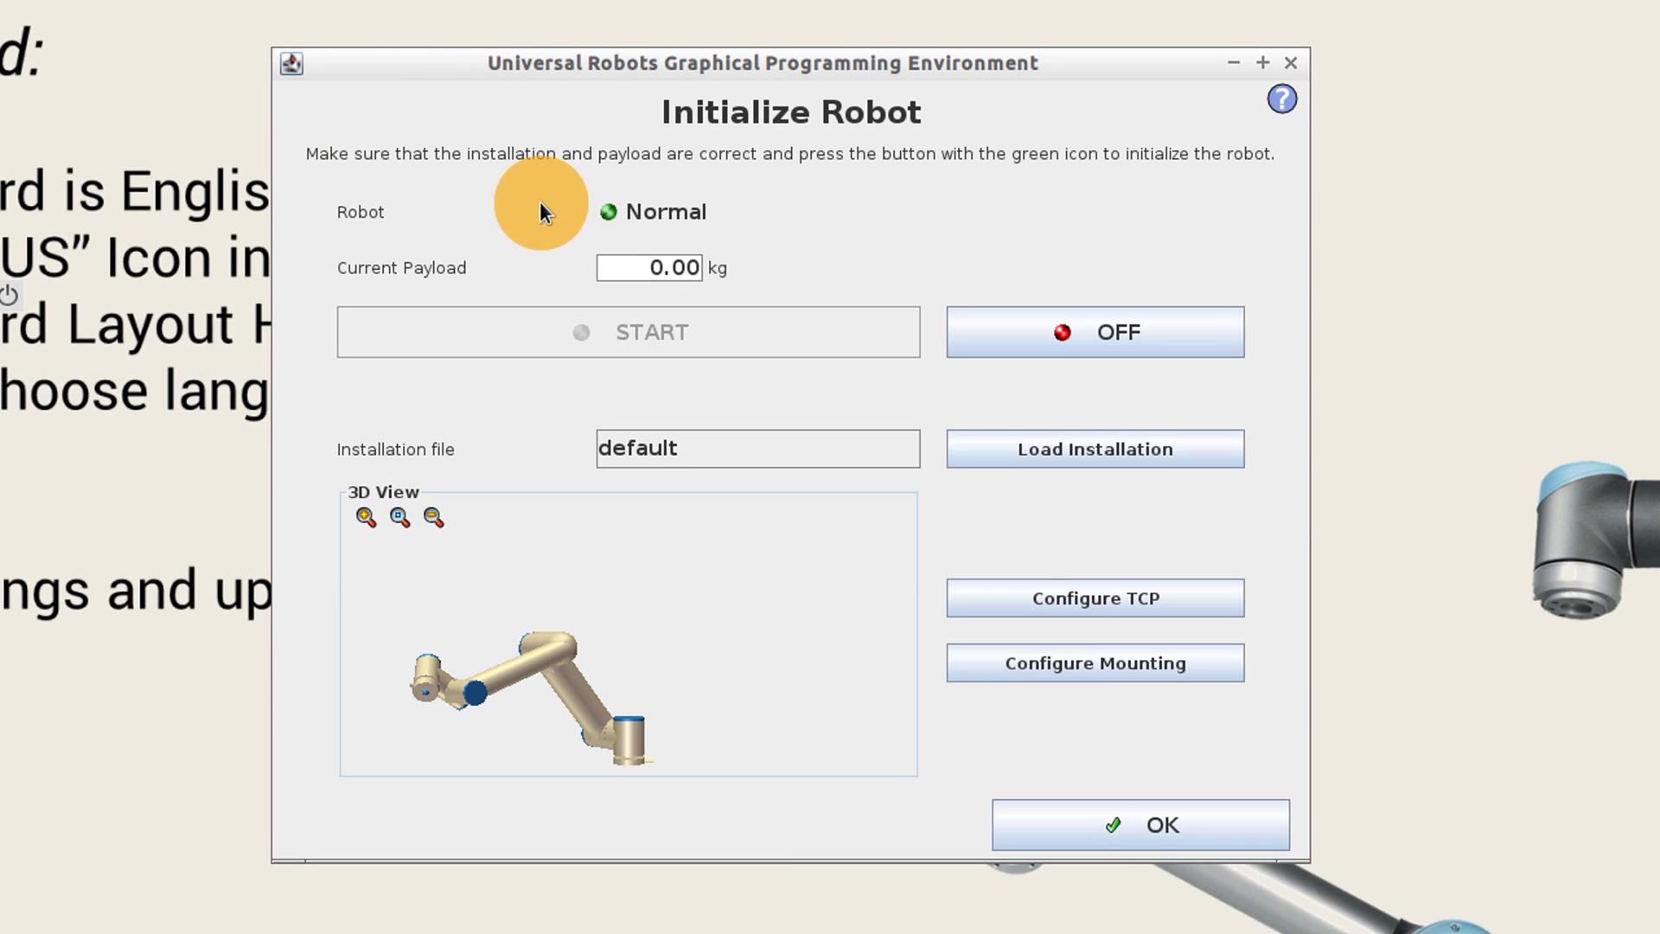
left_click(1153, 825)
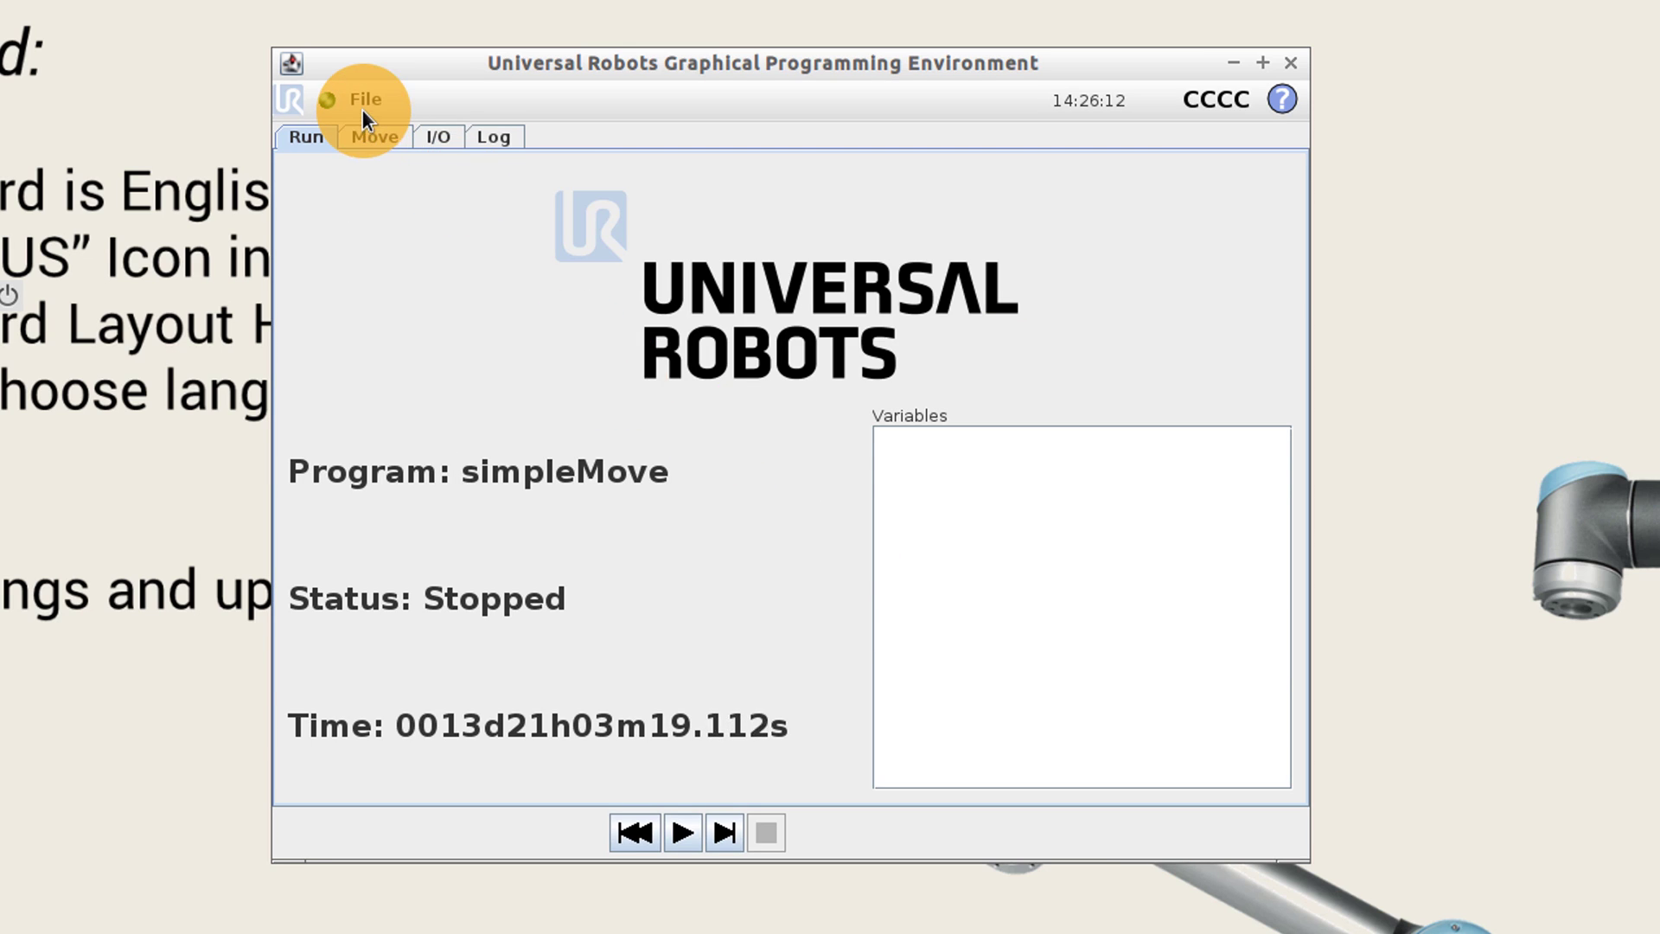
left_click(365, 99)
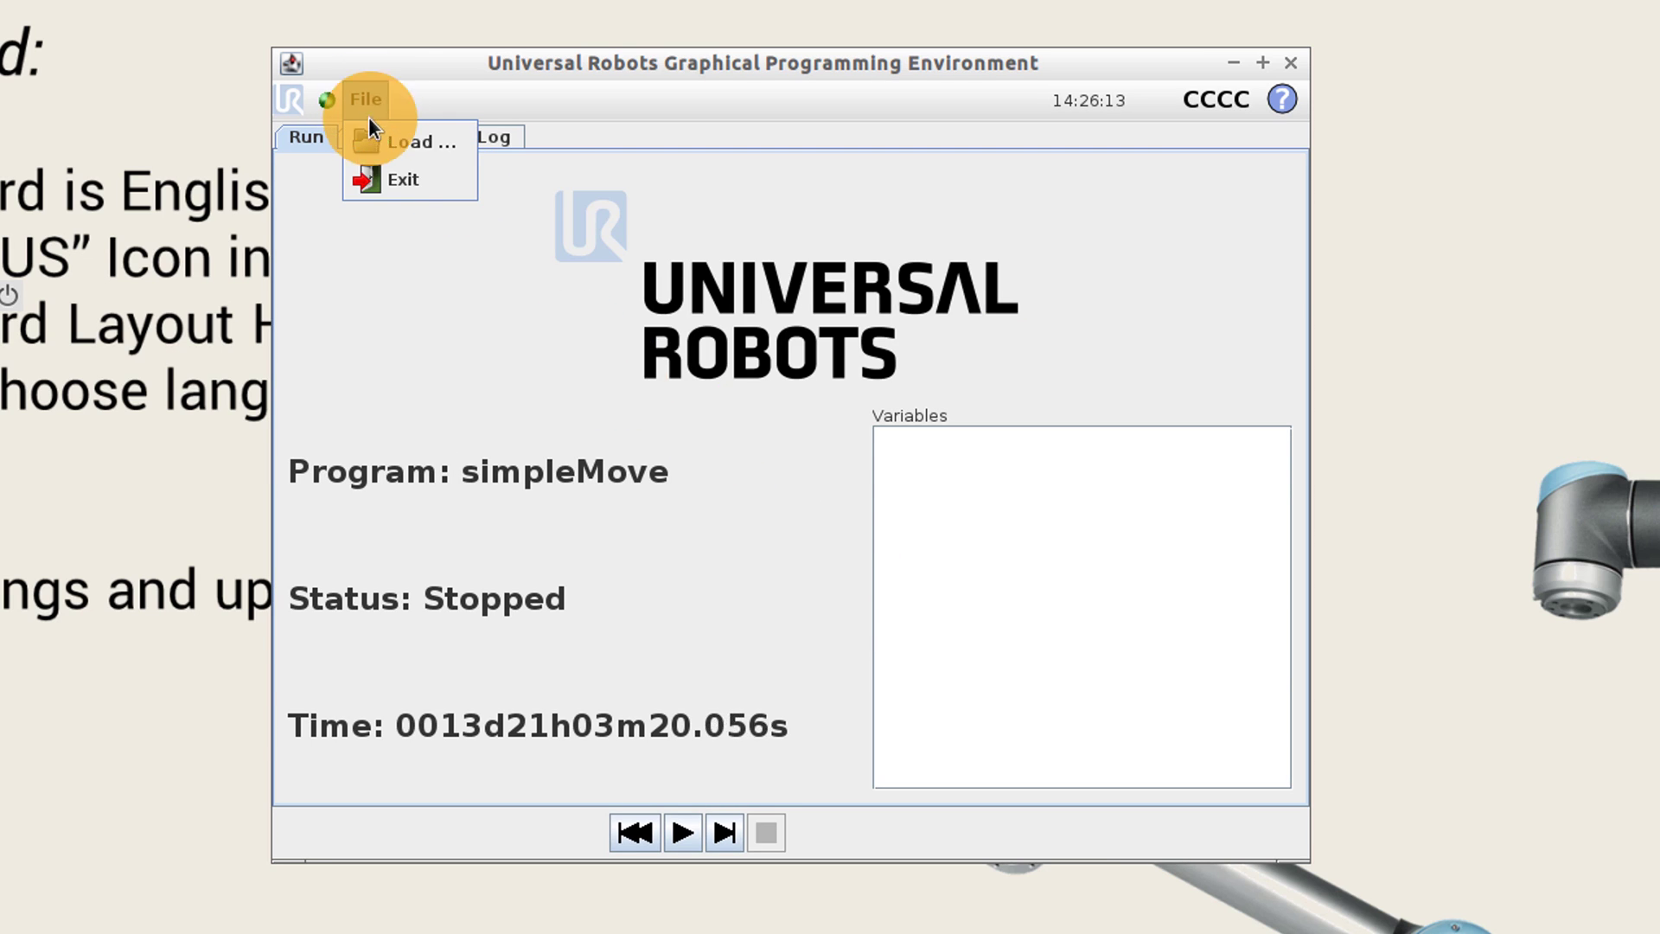
Load simpleMove.urp under Program Robot, show its Graphics view, run it and exit full screen
left_click(430, 187)
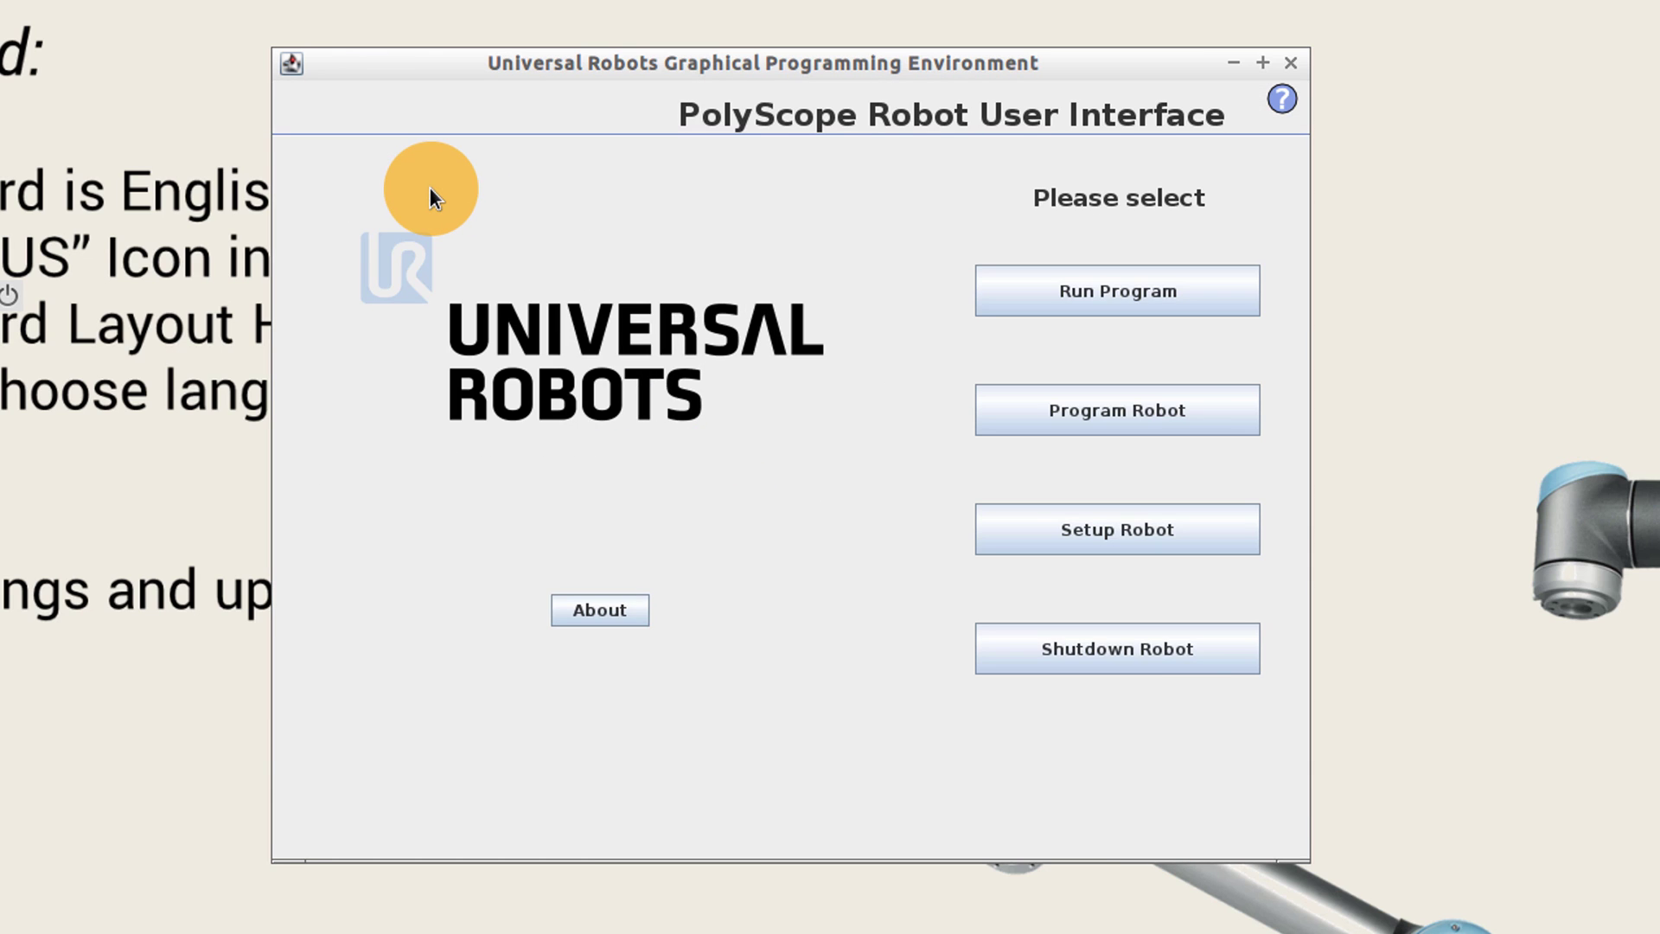
left_click(1122, 413)
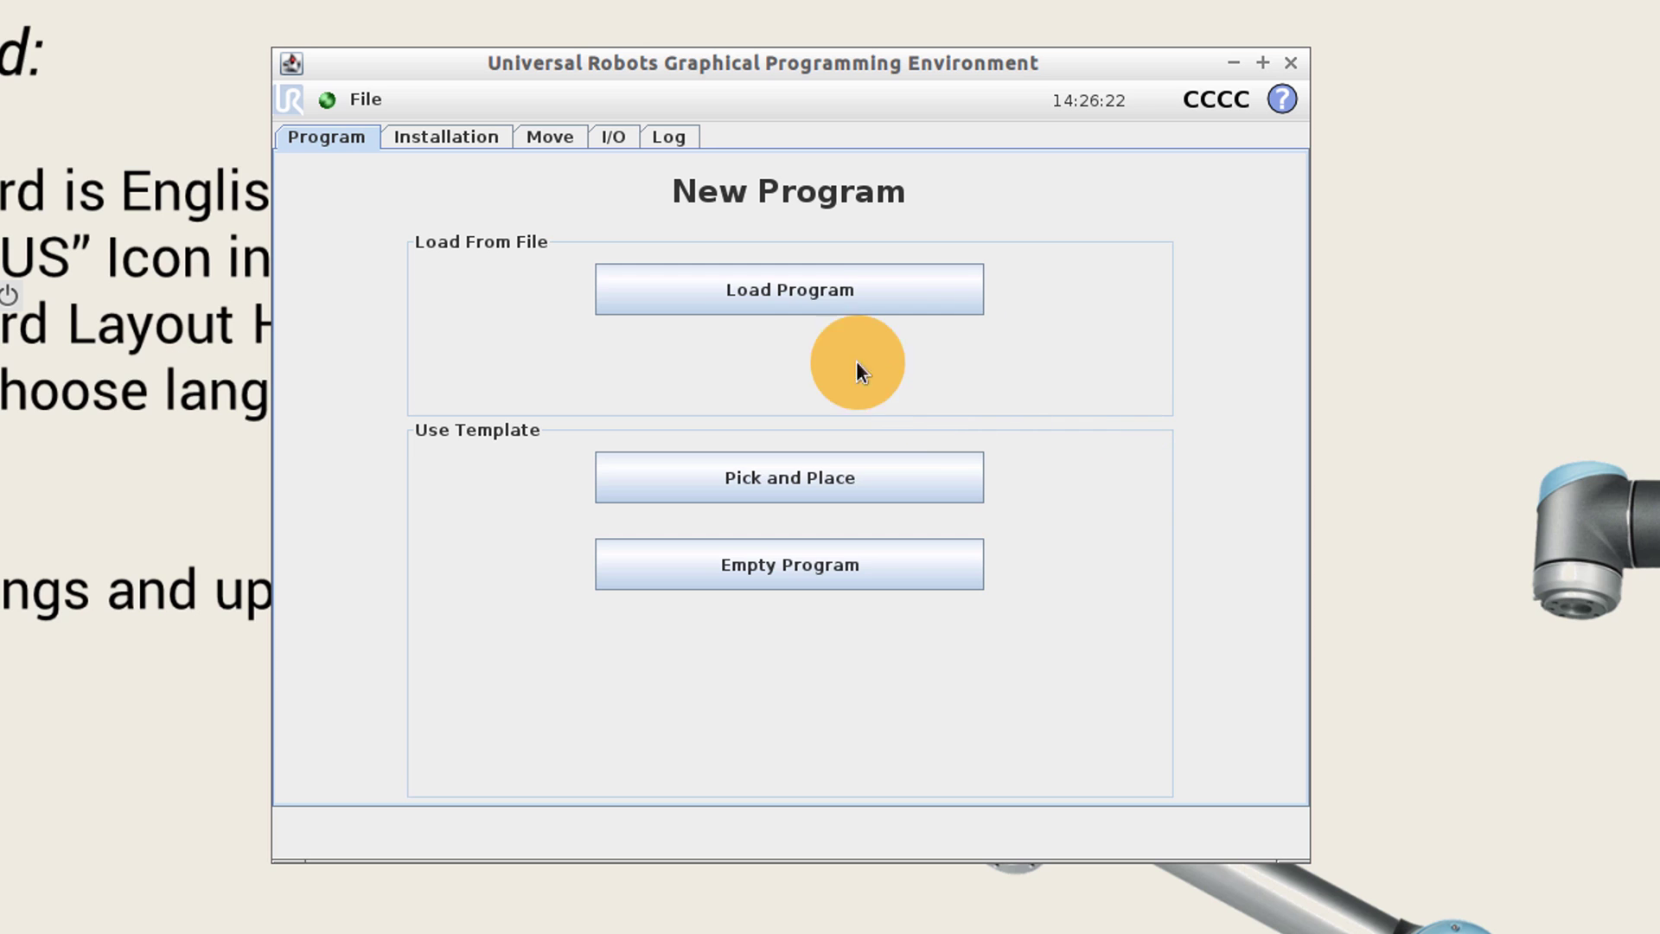
left_click(835, 294)
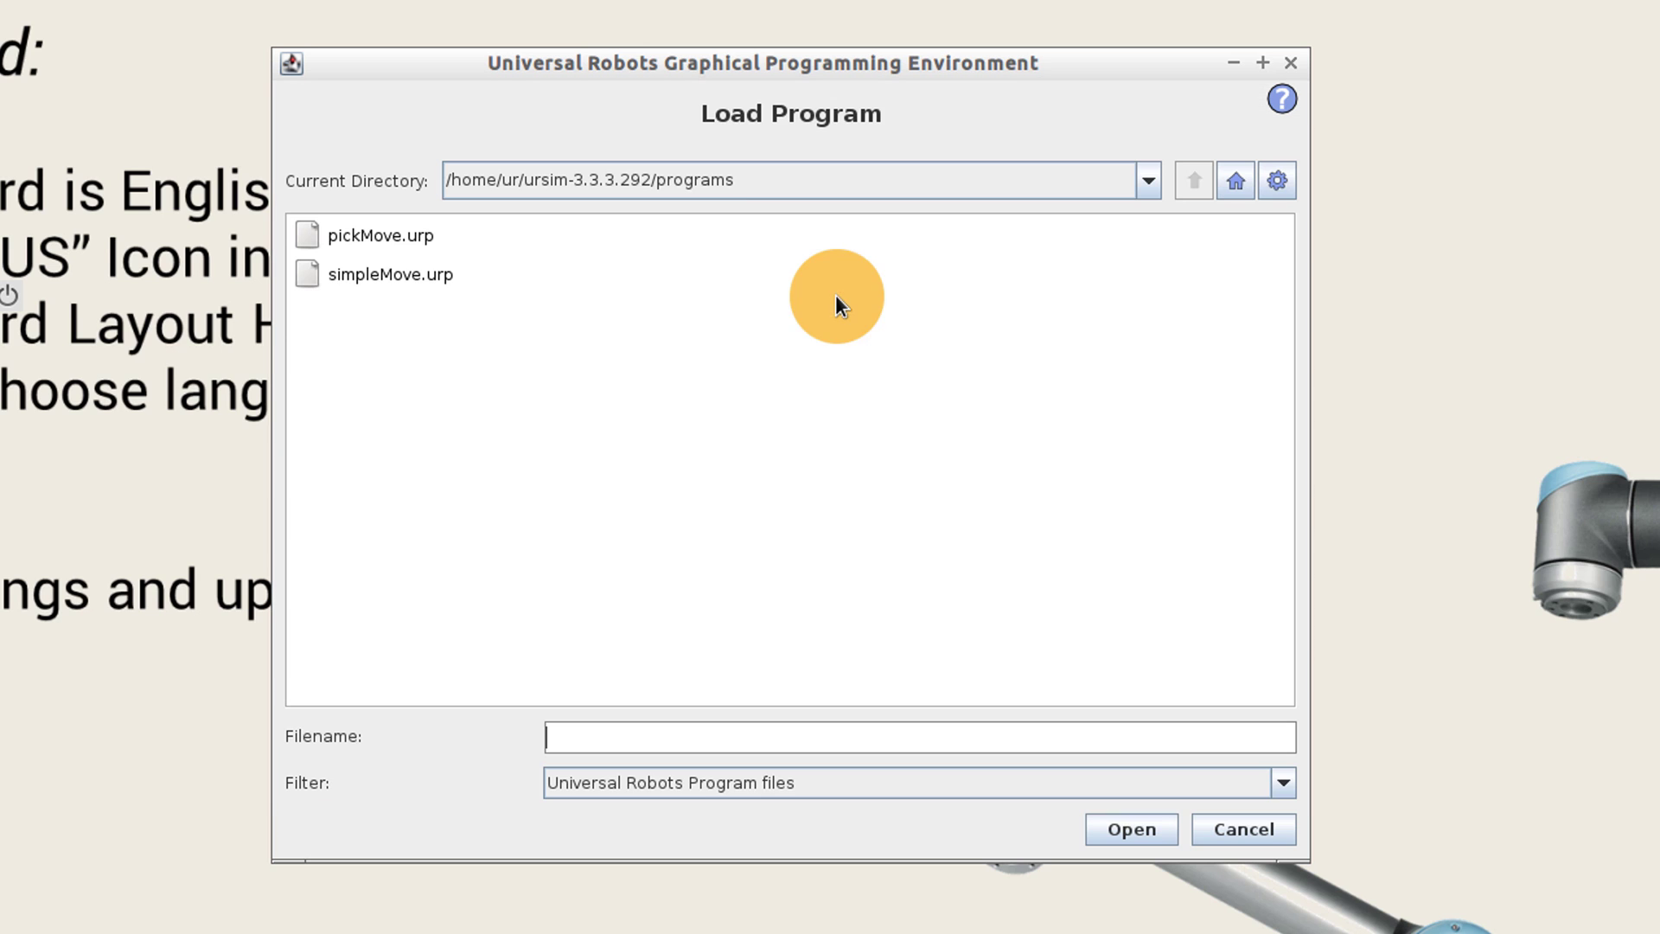
left_click(385, 279)
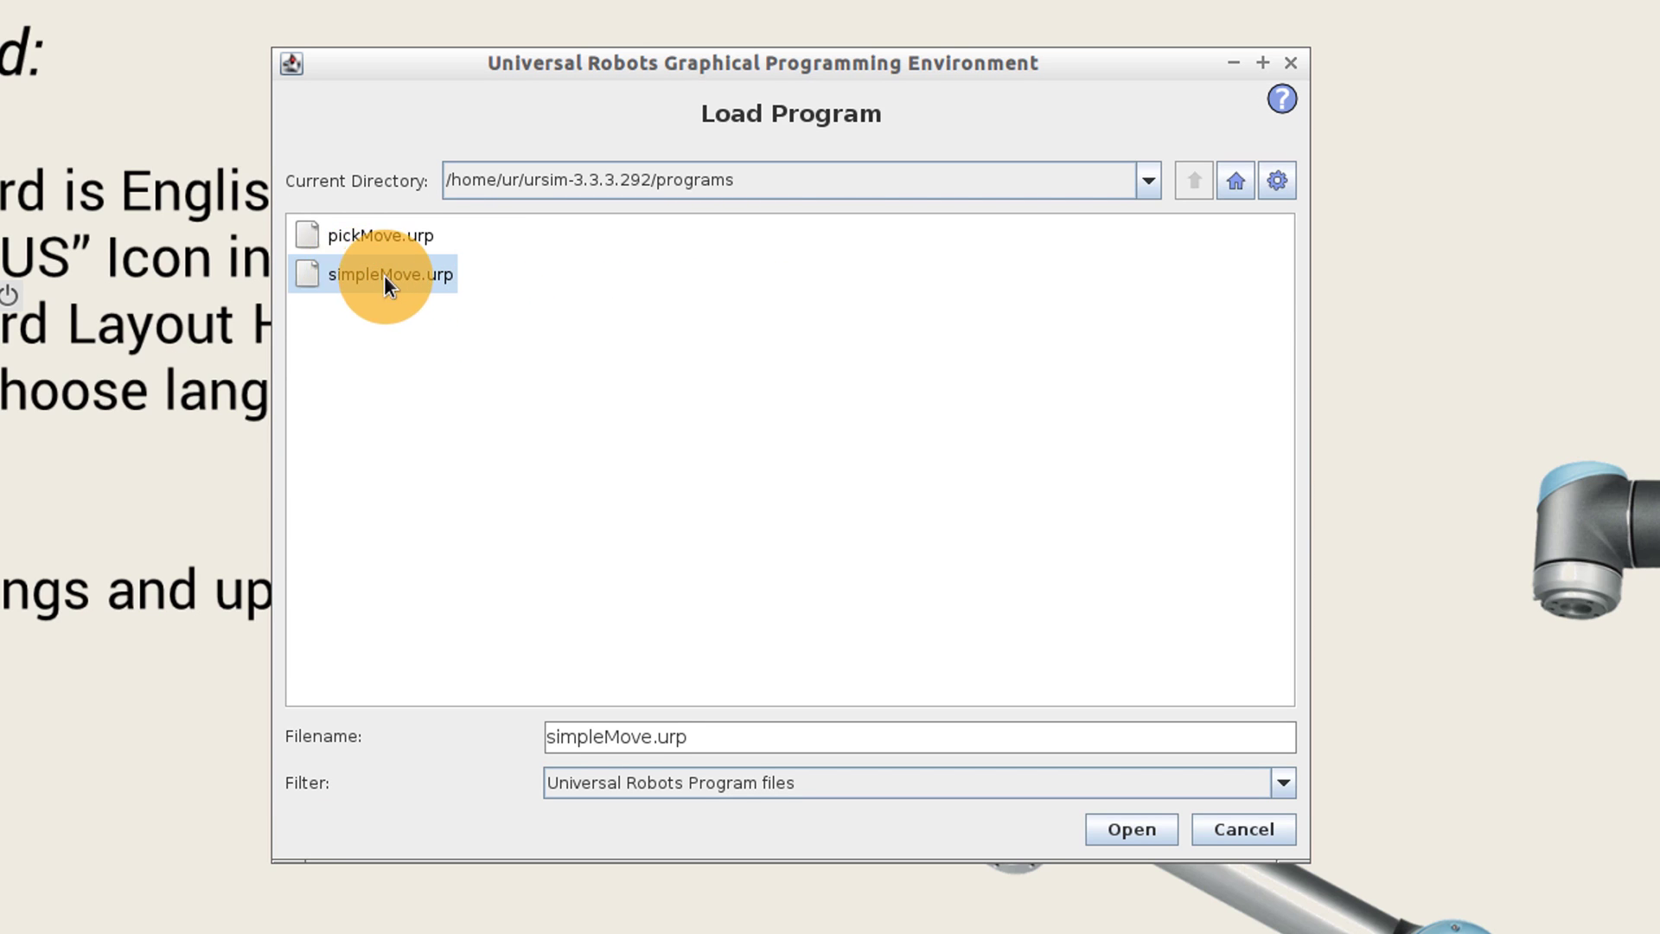
left_click(1154, 840)
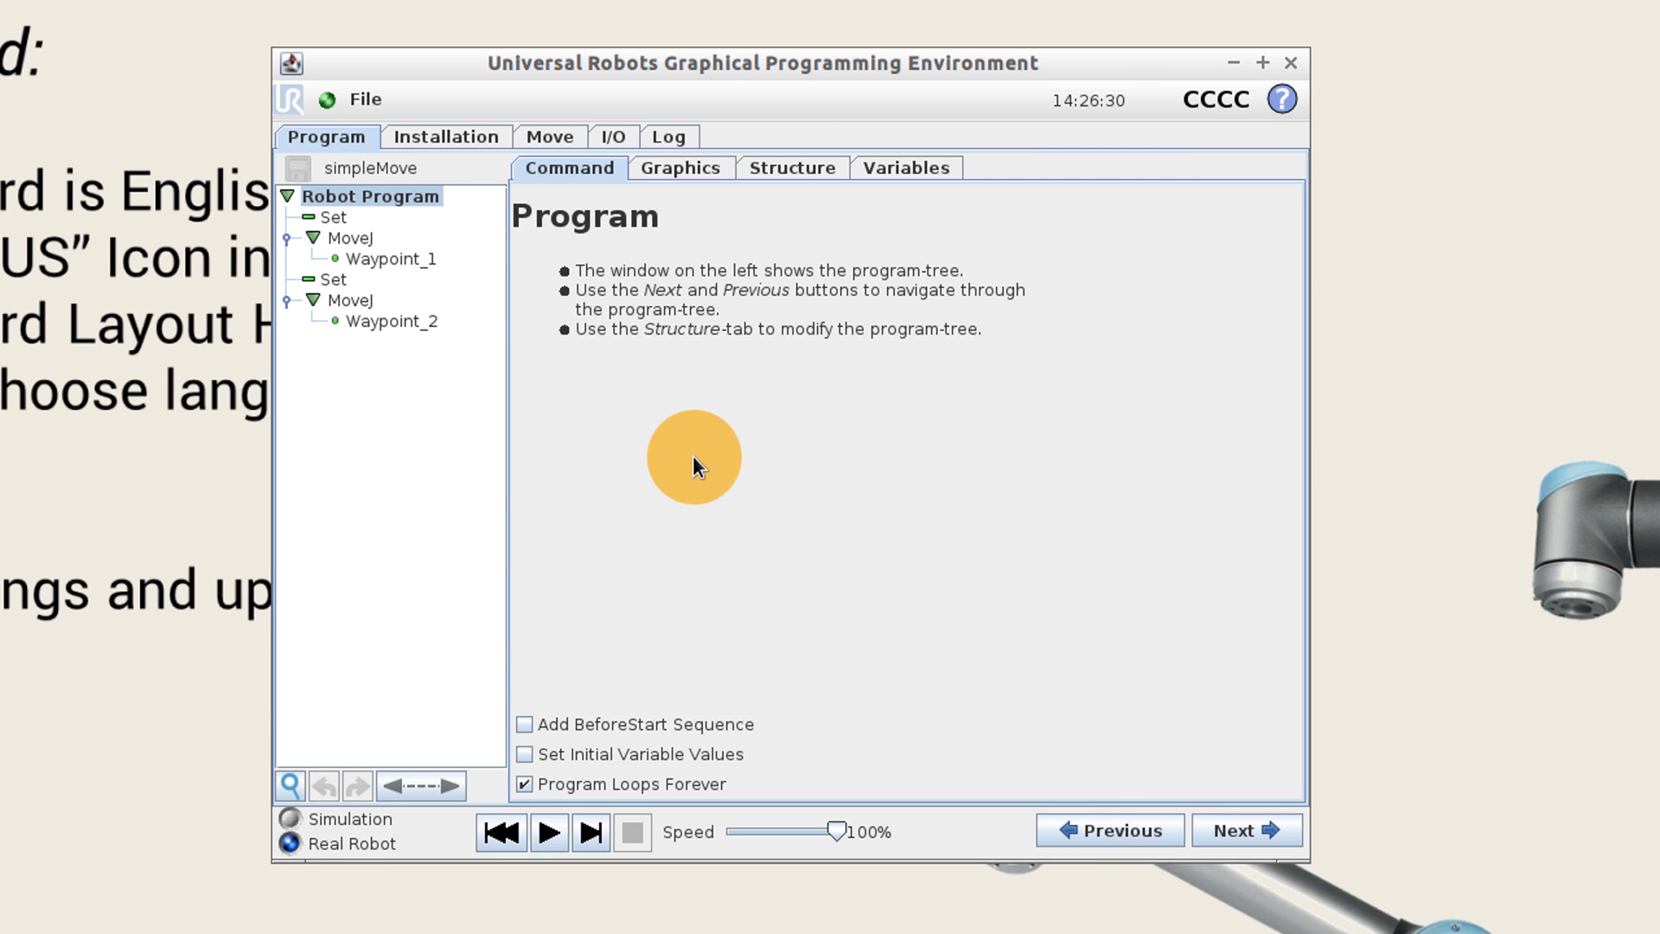
left_click(682, 169)
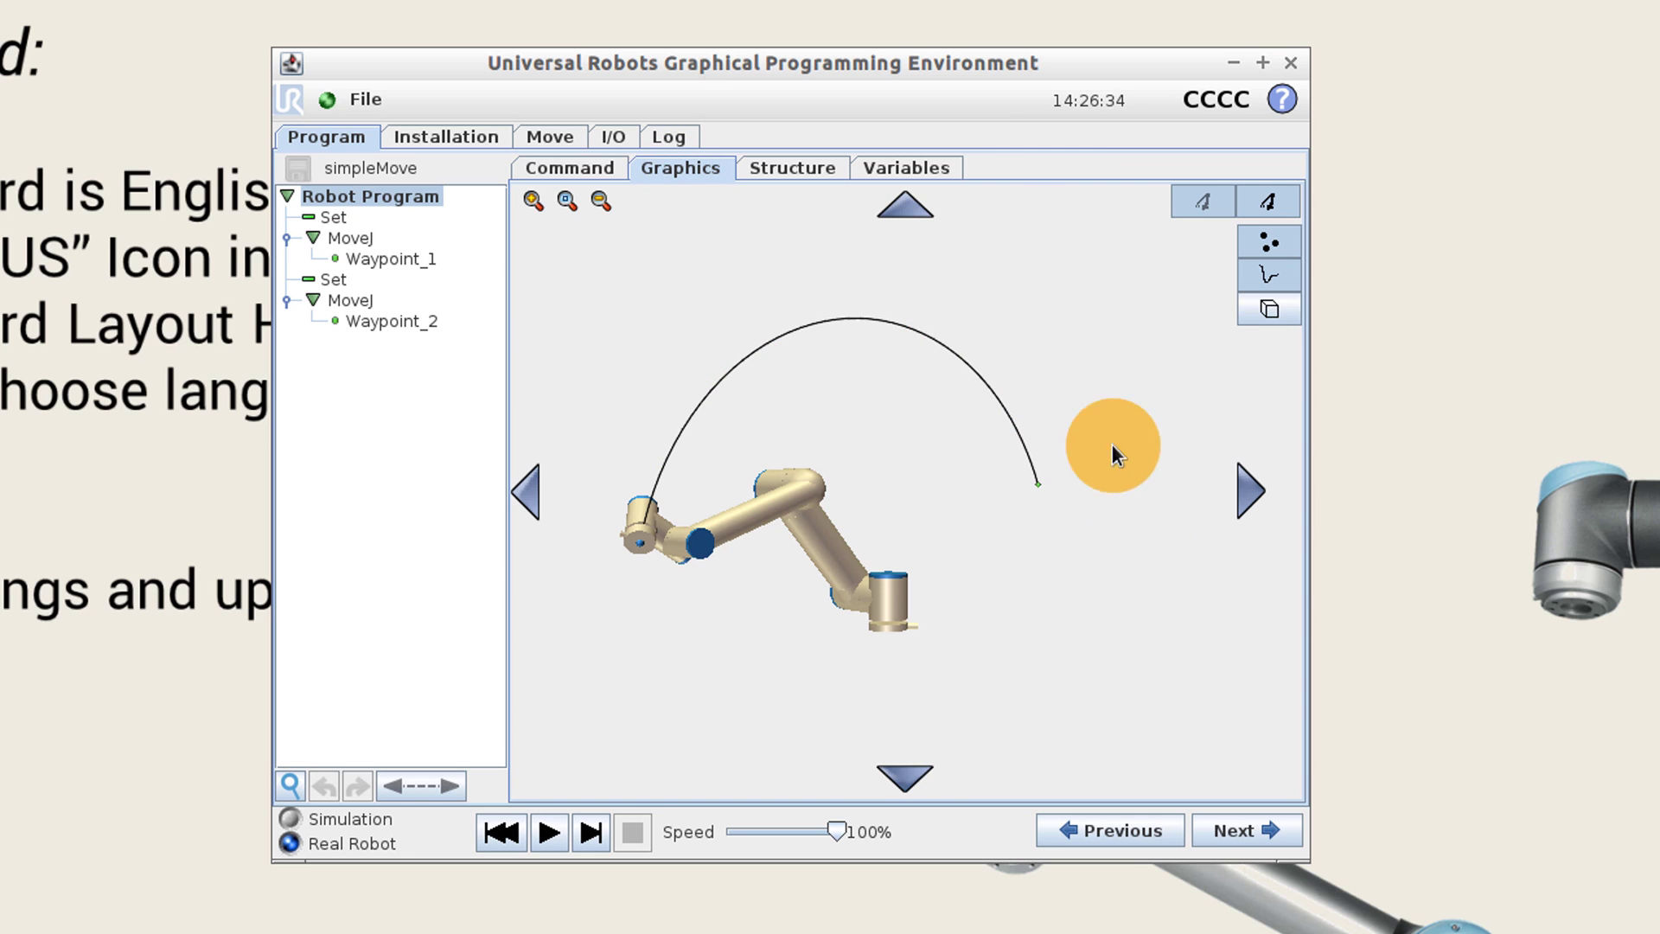
left_click(549, 837)
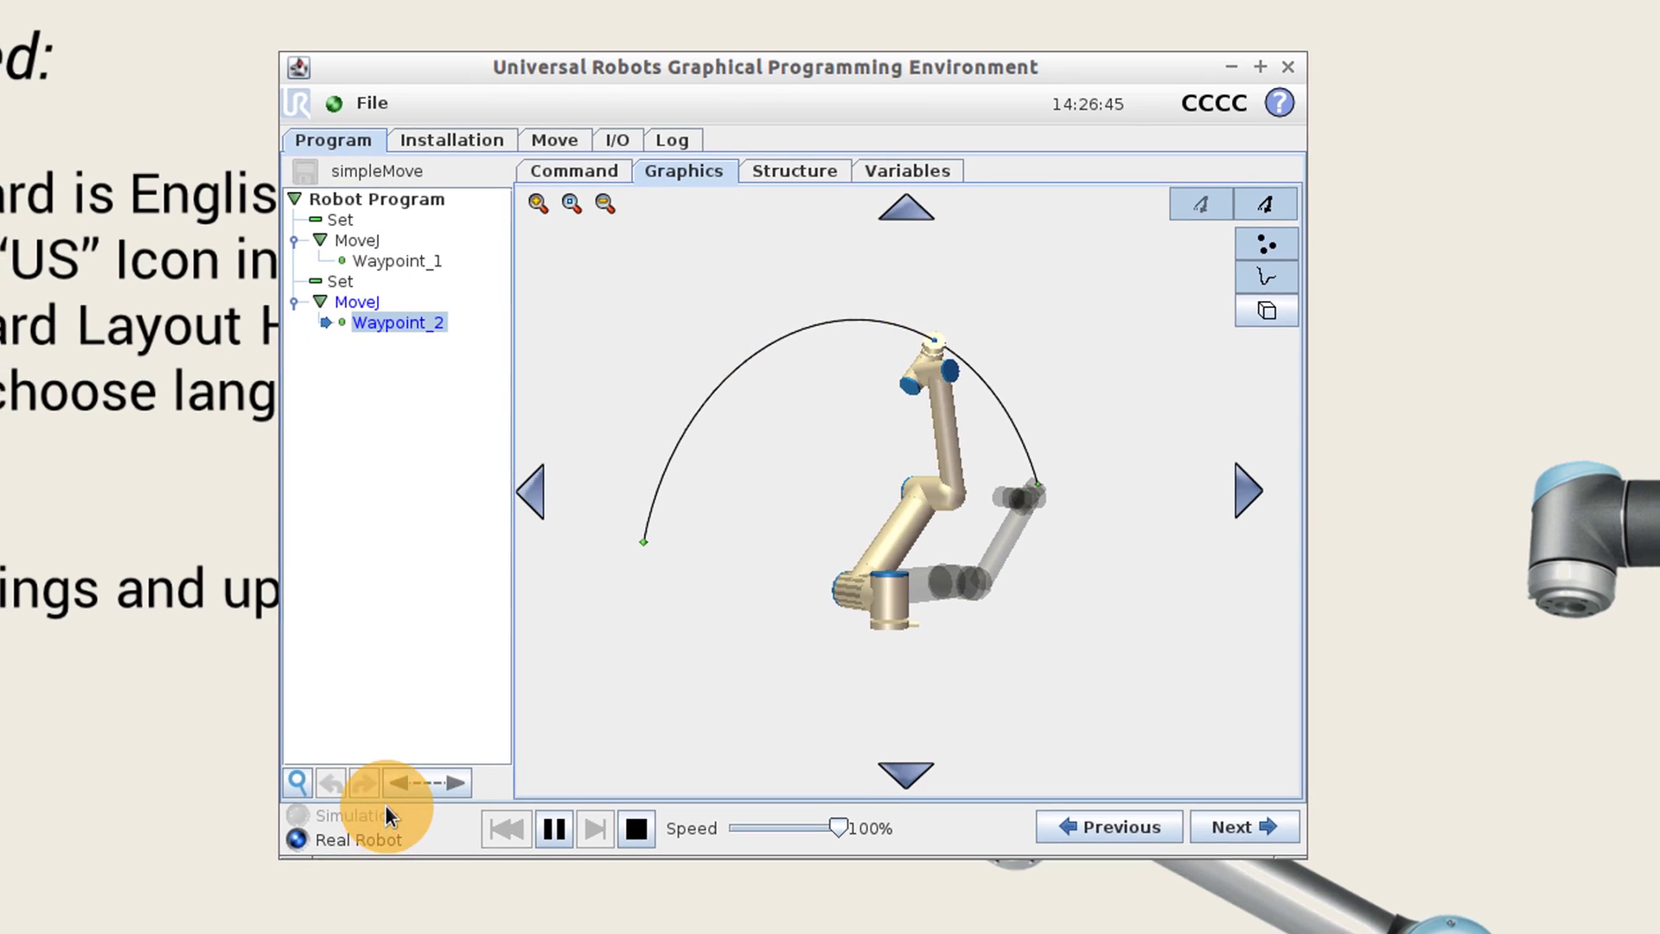
left_click(644, 12)
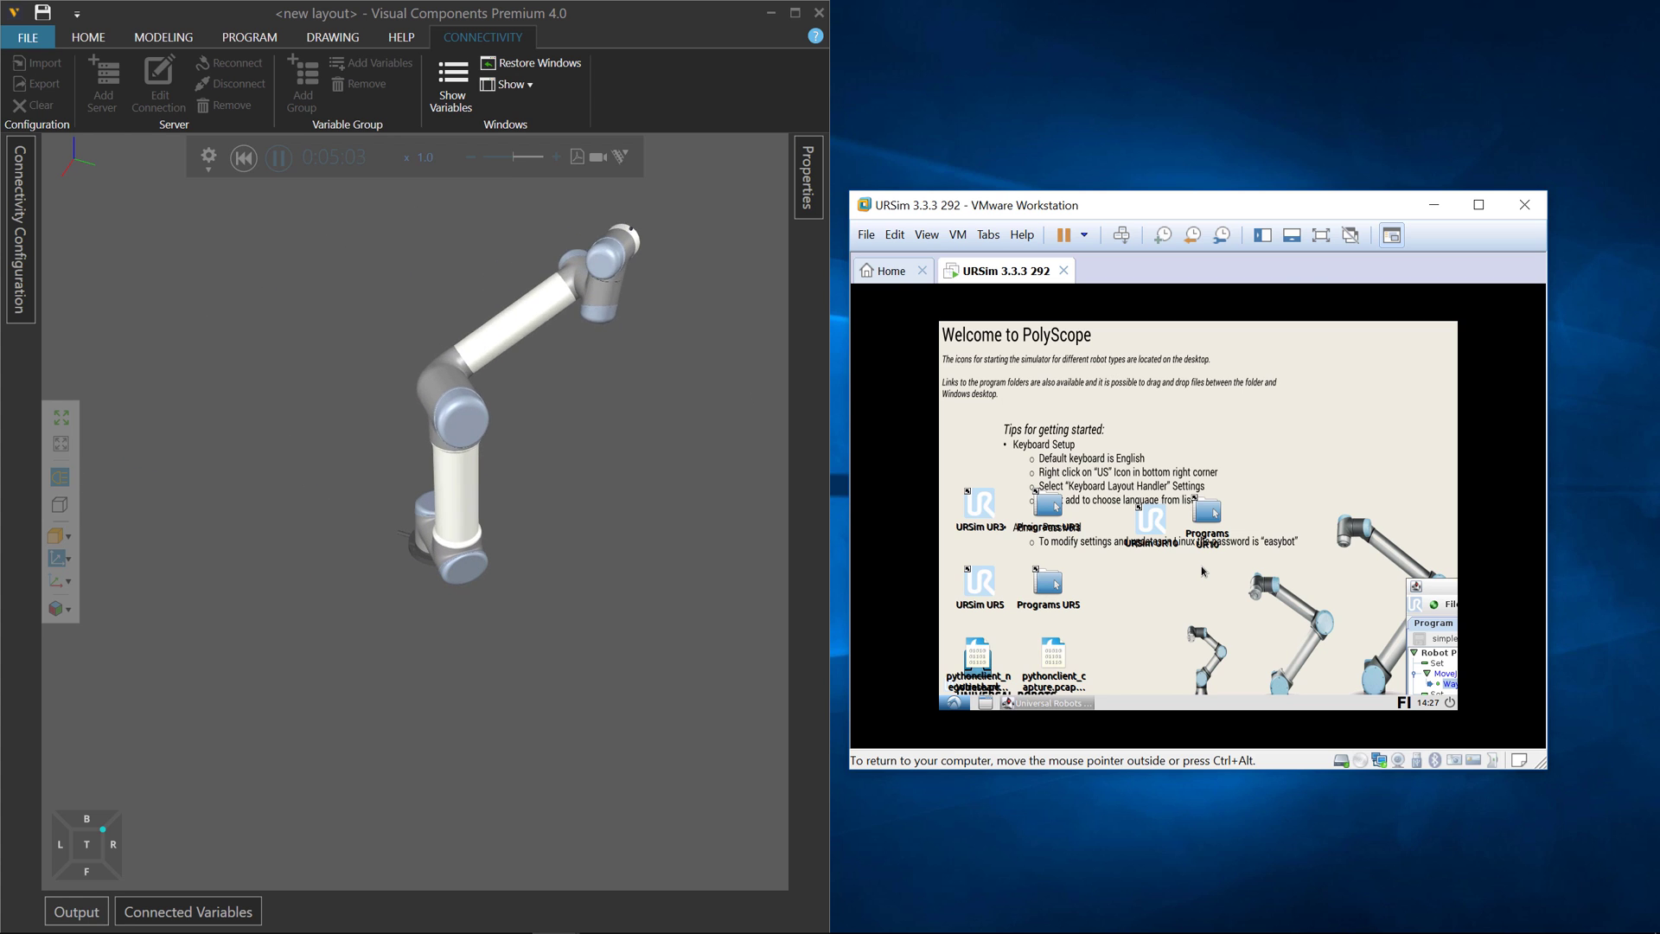
Reset the Visual Components simulation to 0:00:00, then open PolyScope's File menu
left_click(247, 162)
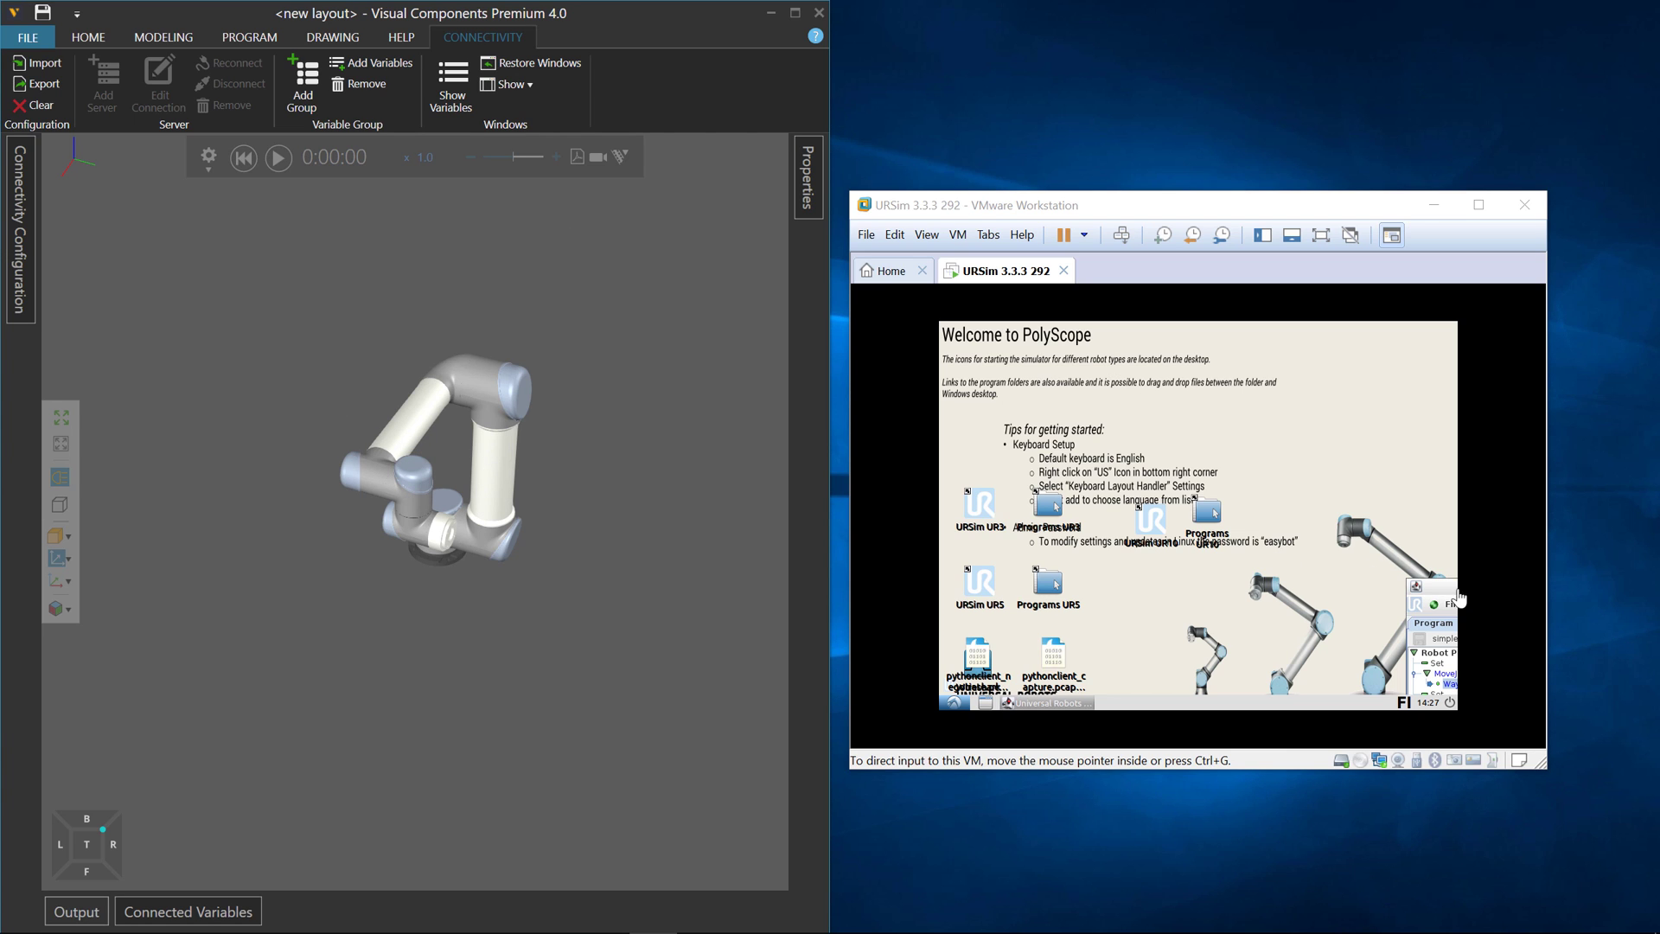
left_click_drag(1444, 587, 984, 330)
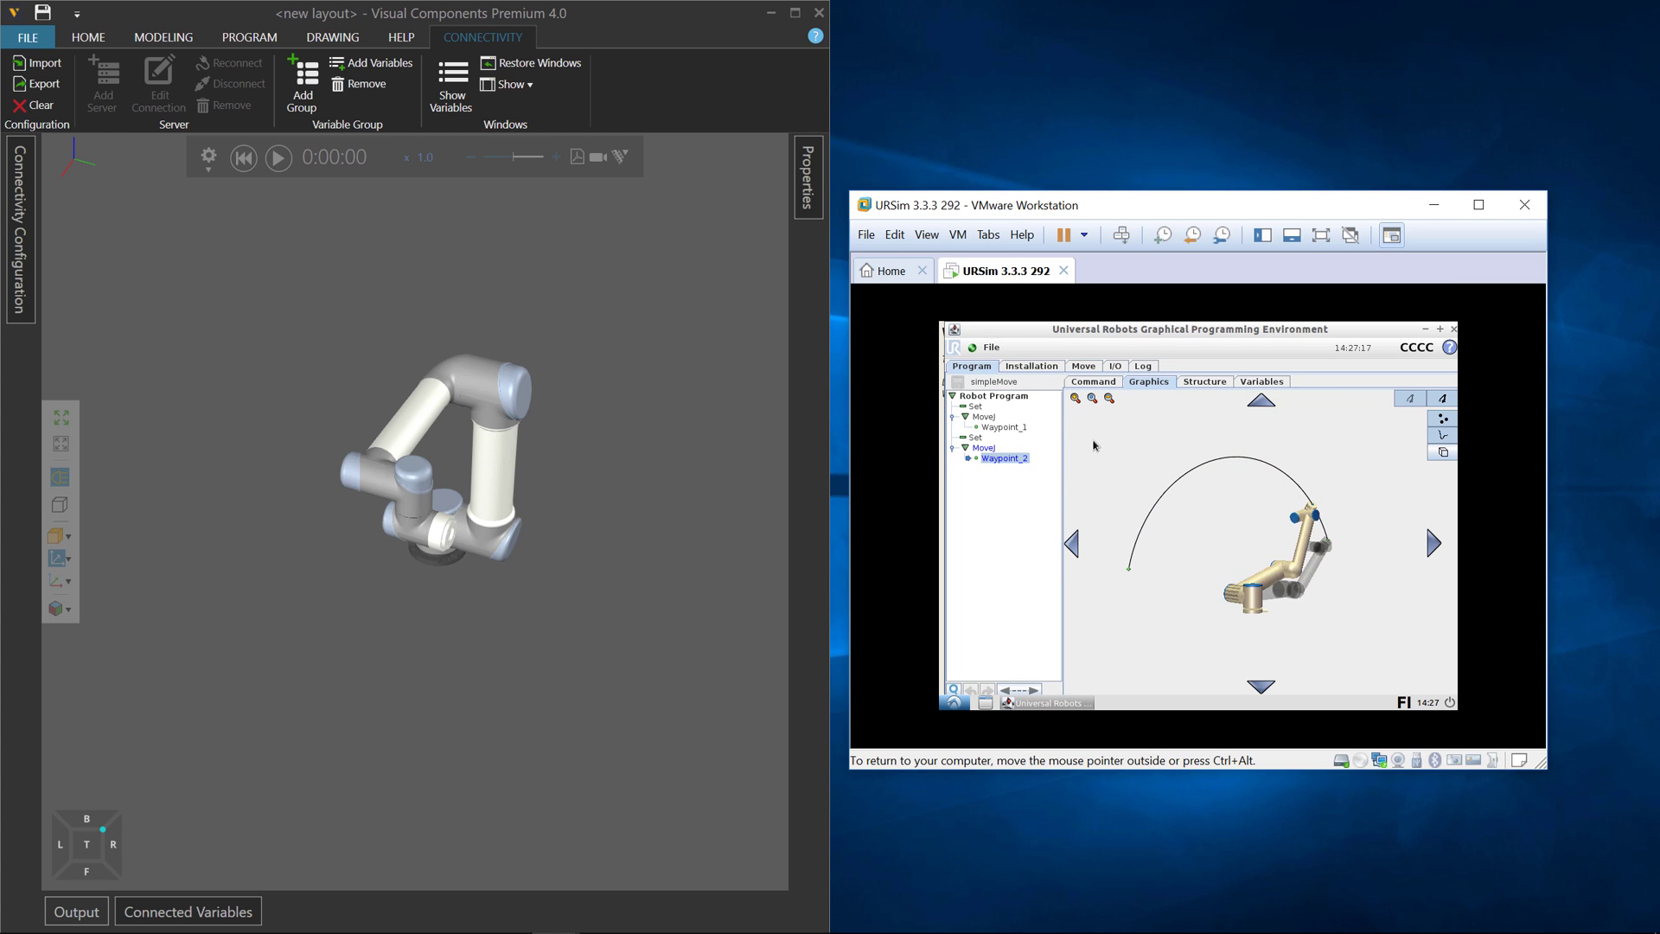
left_click(993, 350)
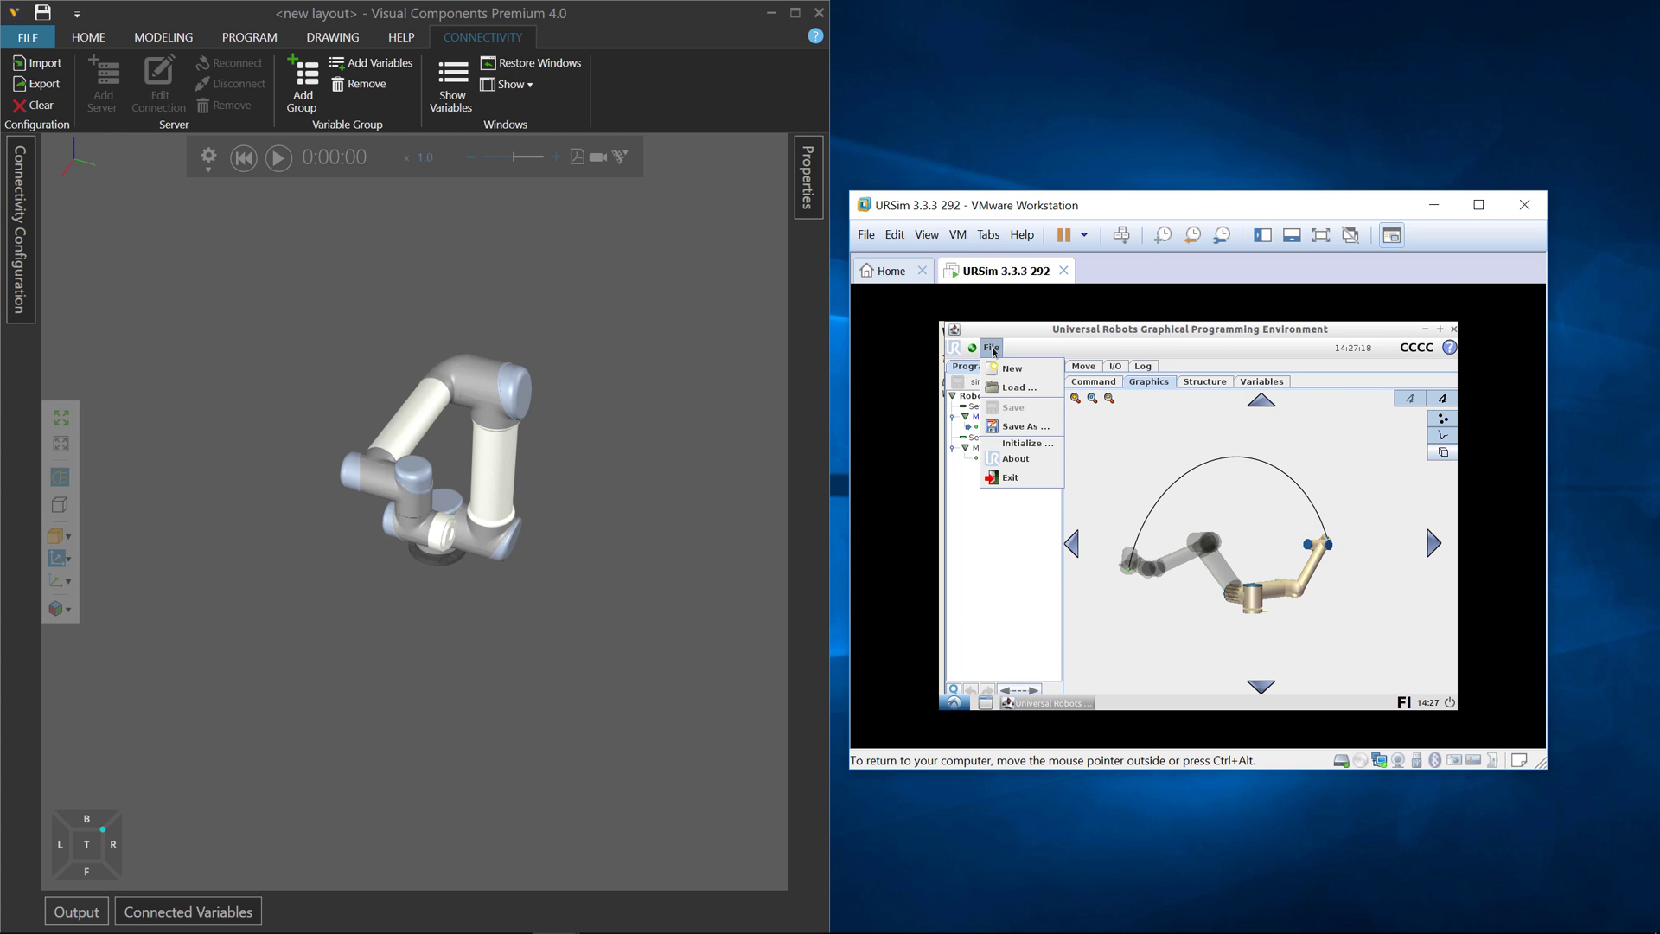
Exit the current program from PolyScope's File menu
left_click(1017, 484)
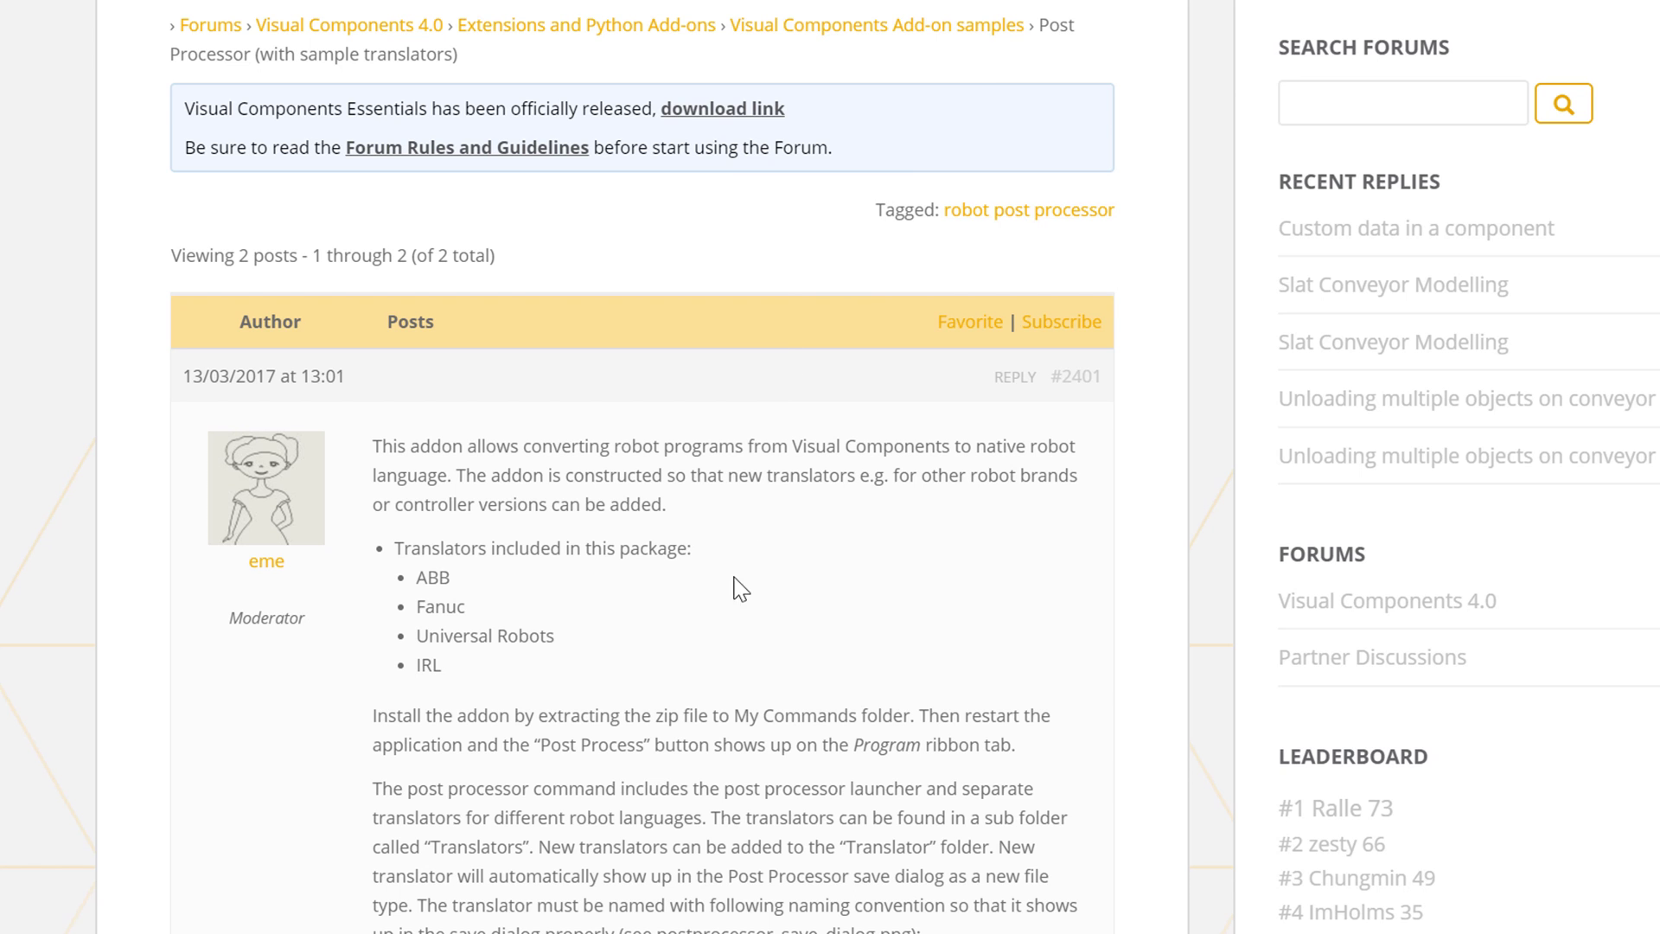
Scroll the forum post down to the post processor attachment
scroll(738, 564, "down", 8)
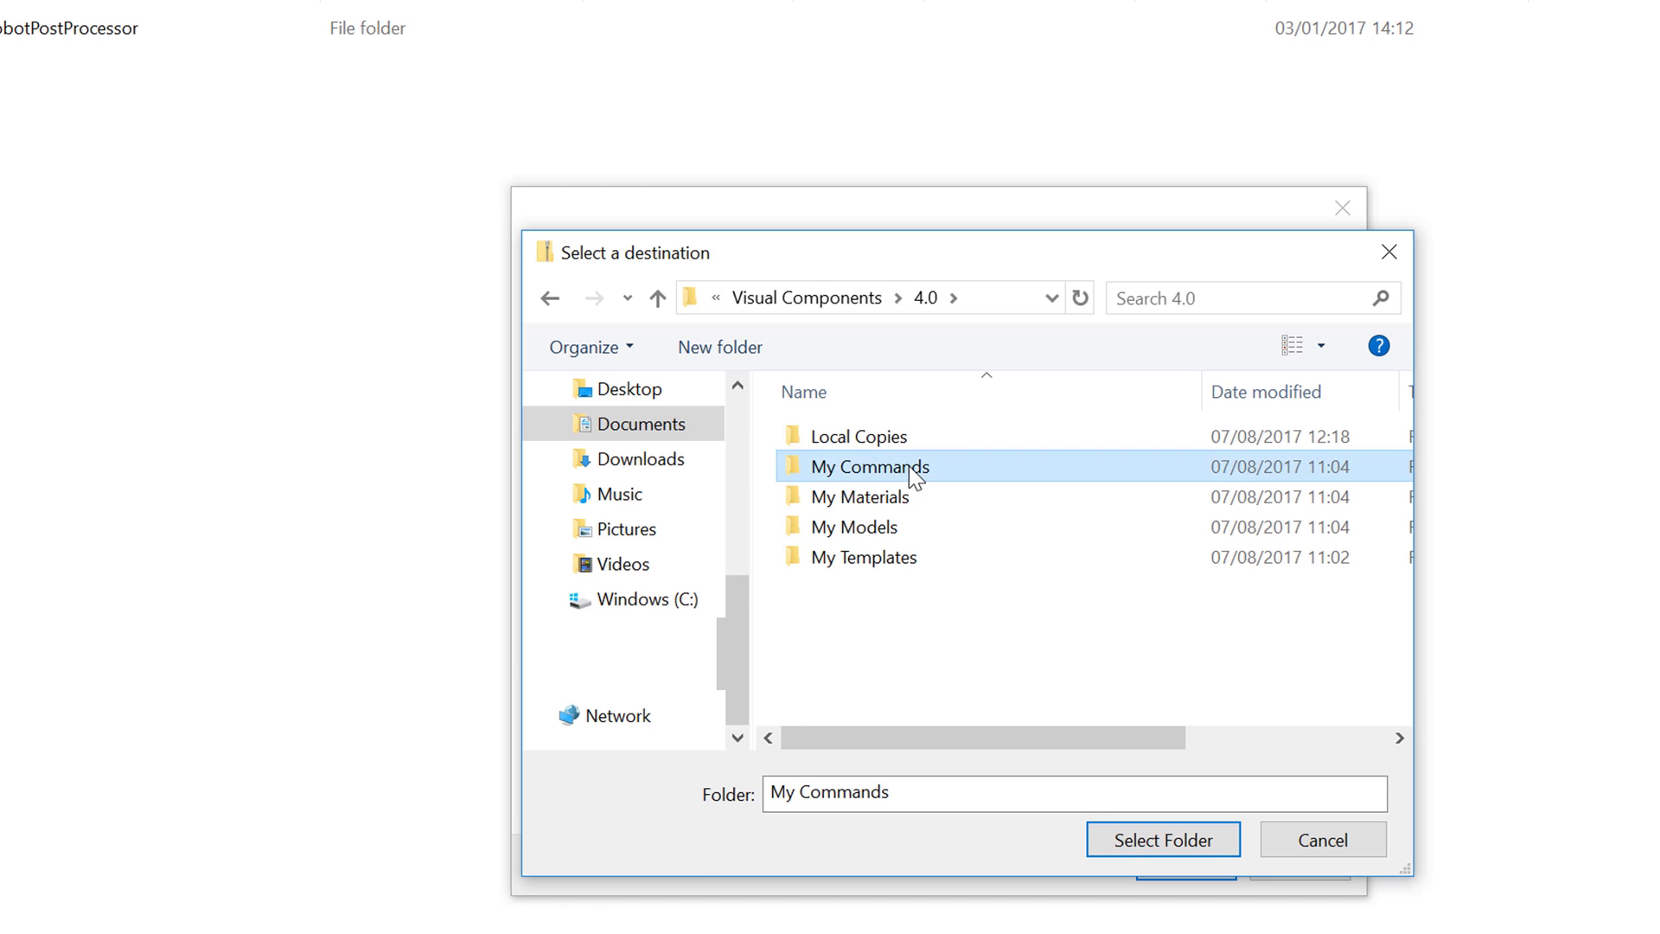
Extract RobotPostProcessor into Visual Components\4.0\My Commands and return to the forum post
double_click(910, 472)
left_click(1129, 847)
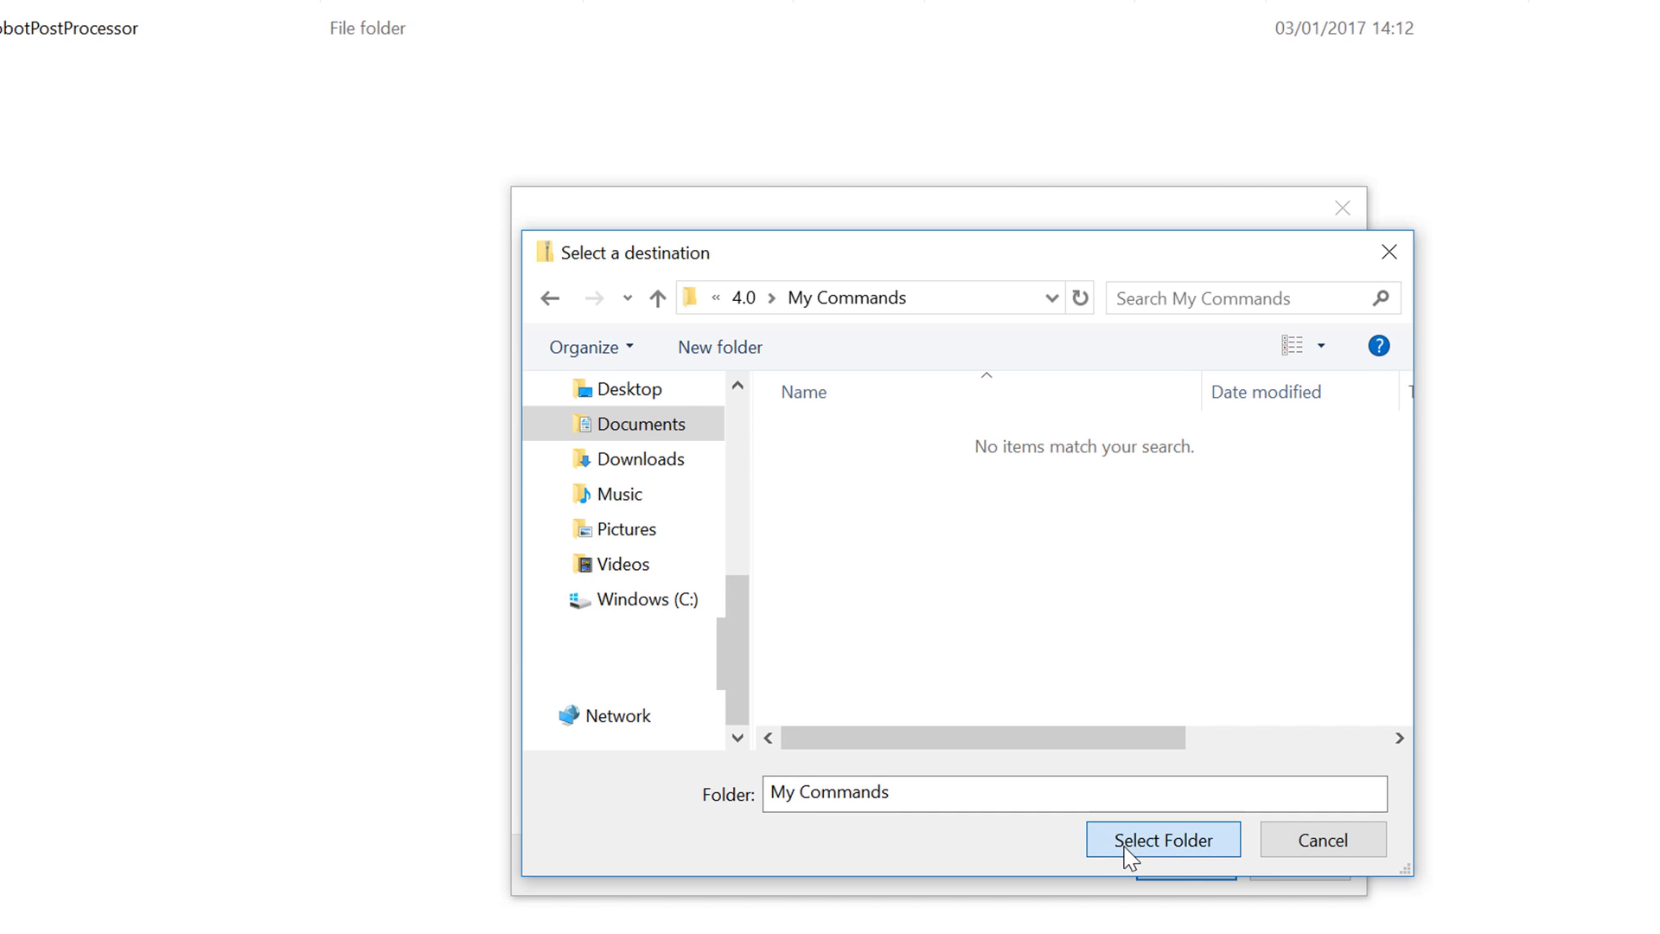
left_click(1173, 869)
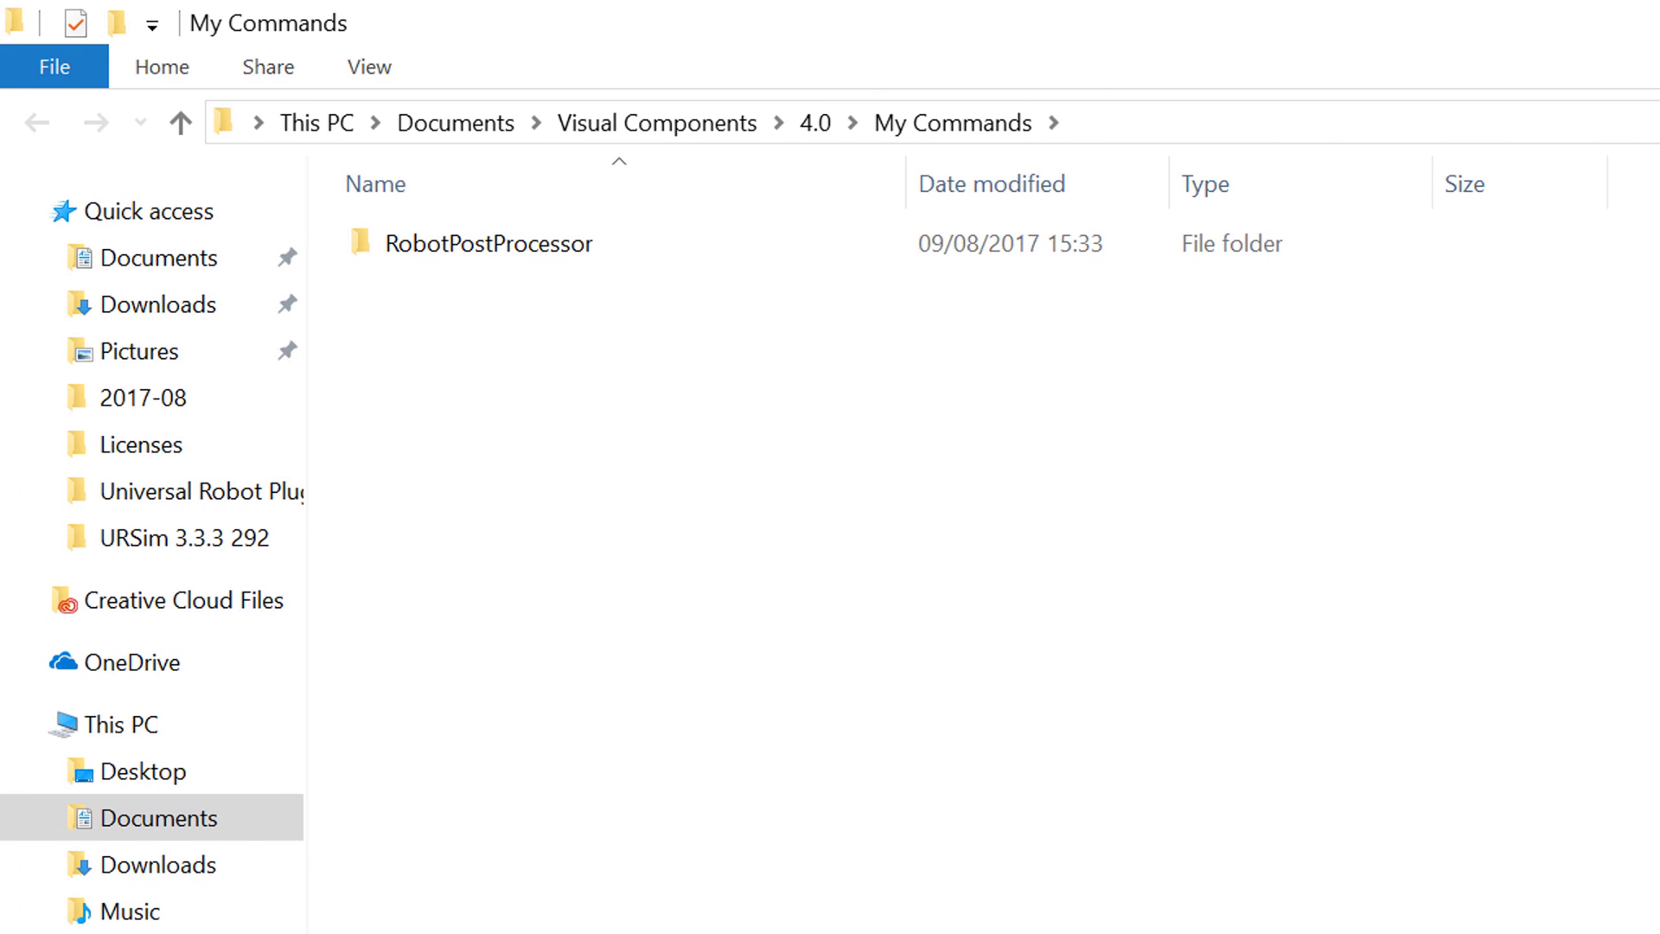
key("alt+F4")
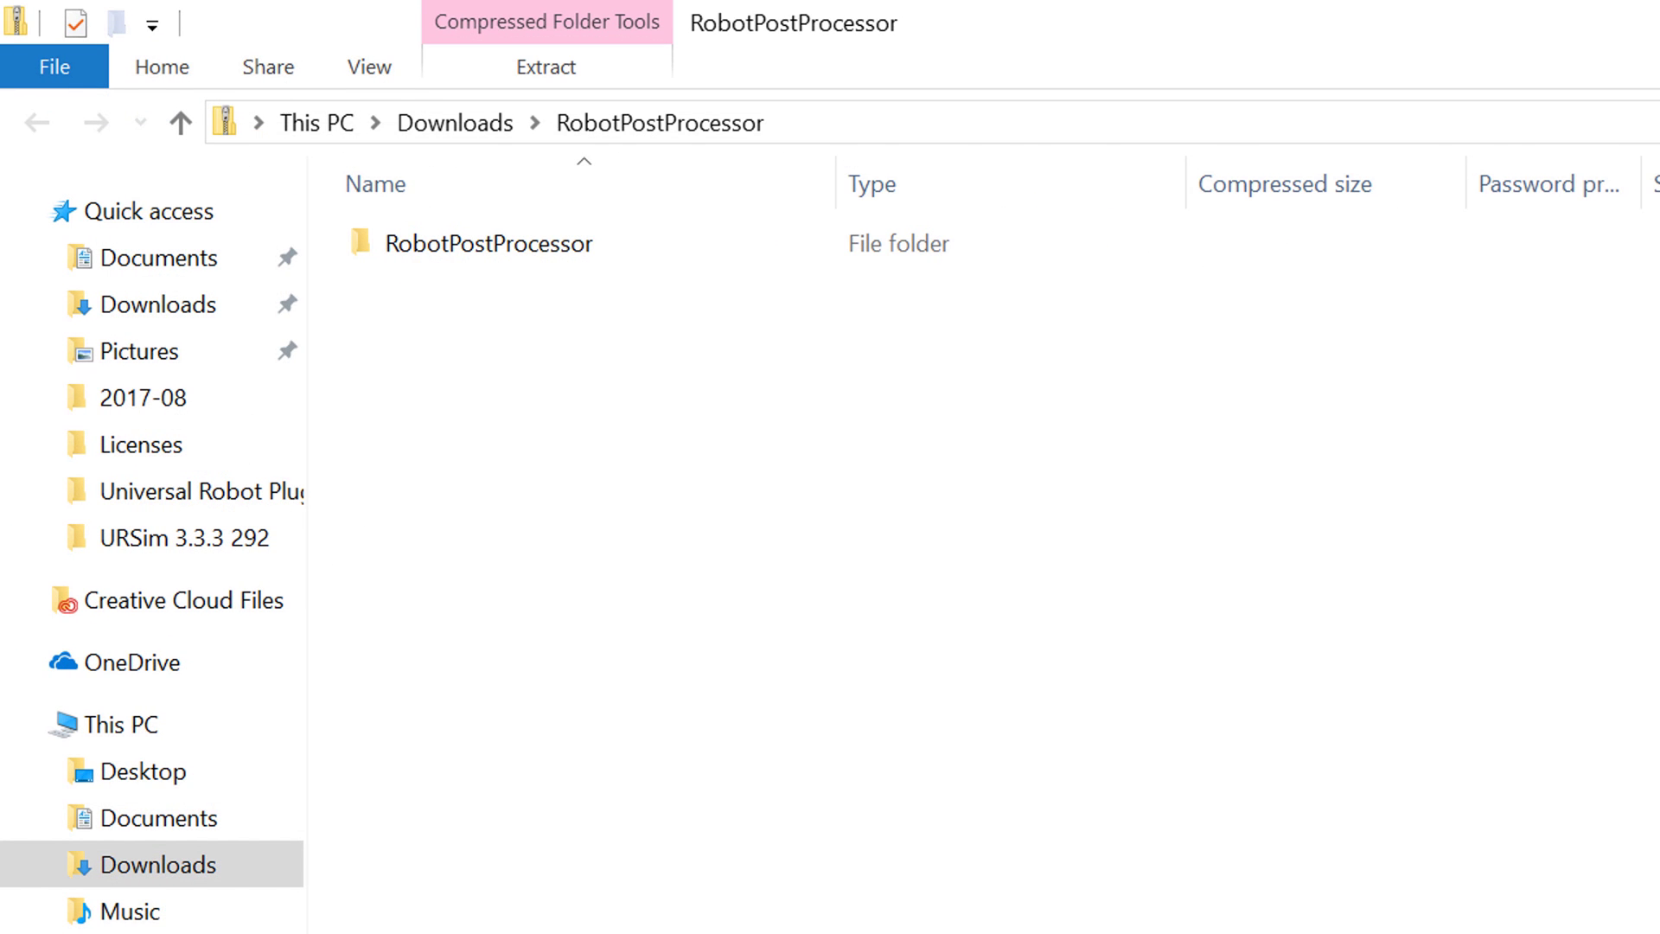
key("alt+Tab")
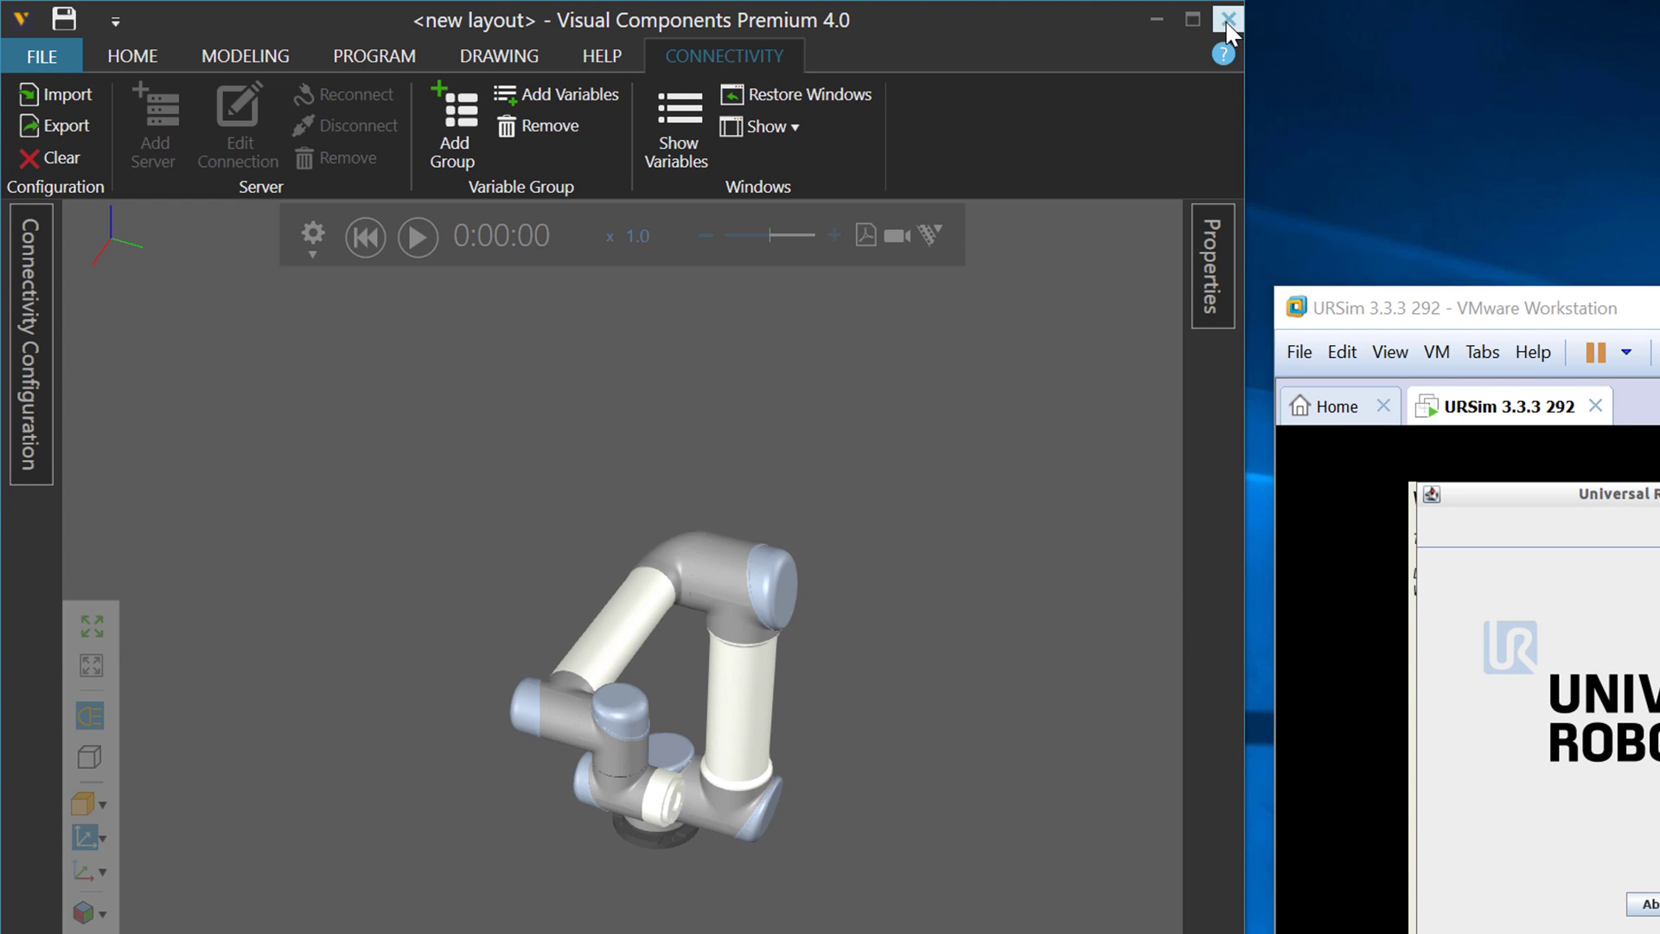
Restart Visual Components without saving and confirm Post Process appears on the PROGRAM tab
left_click(1229, 21)
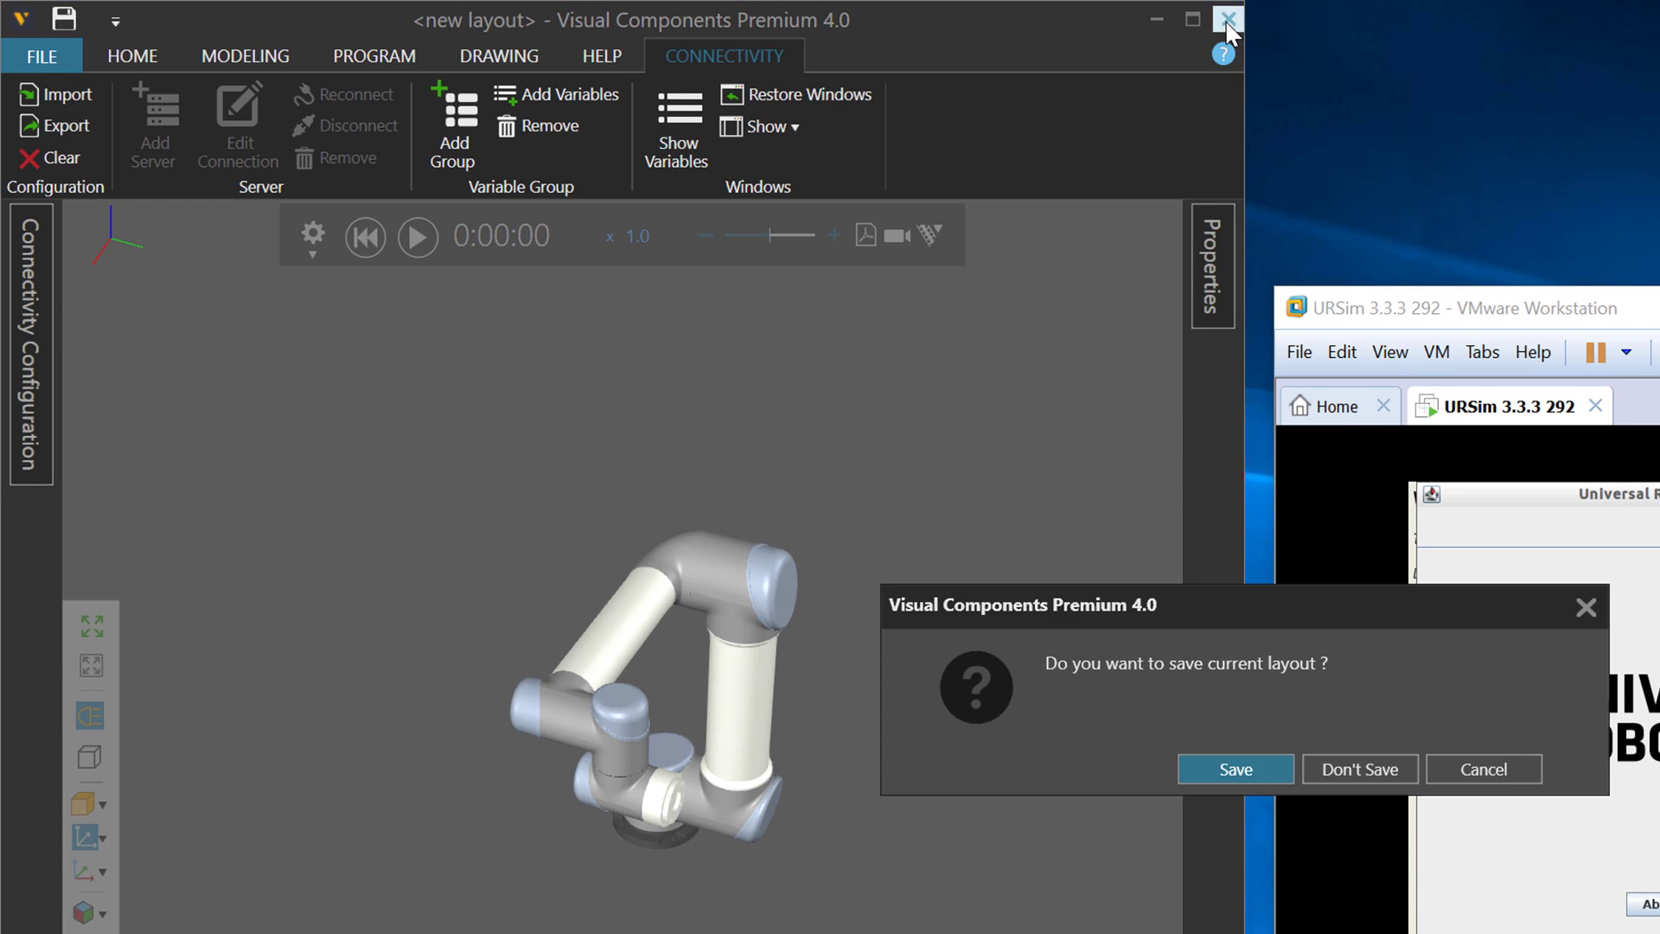
left_click(1339, 771)
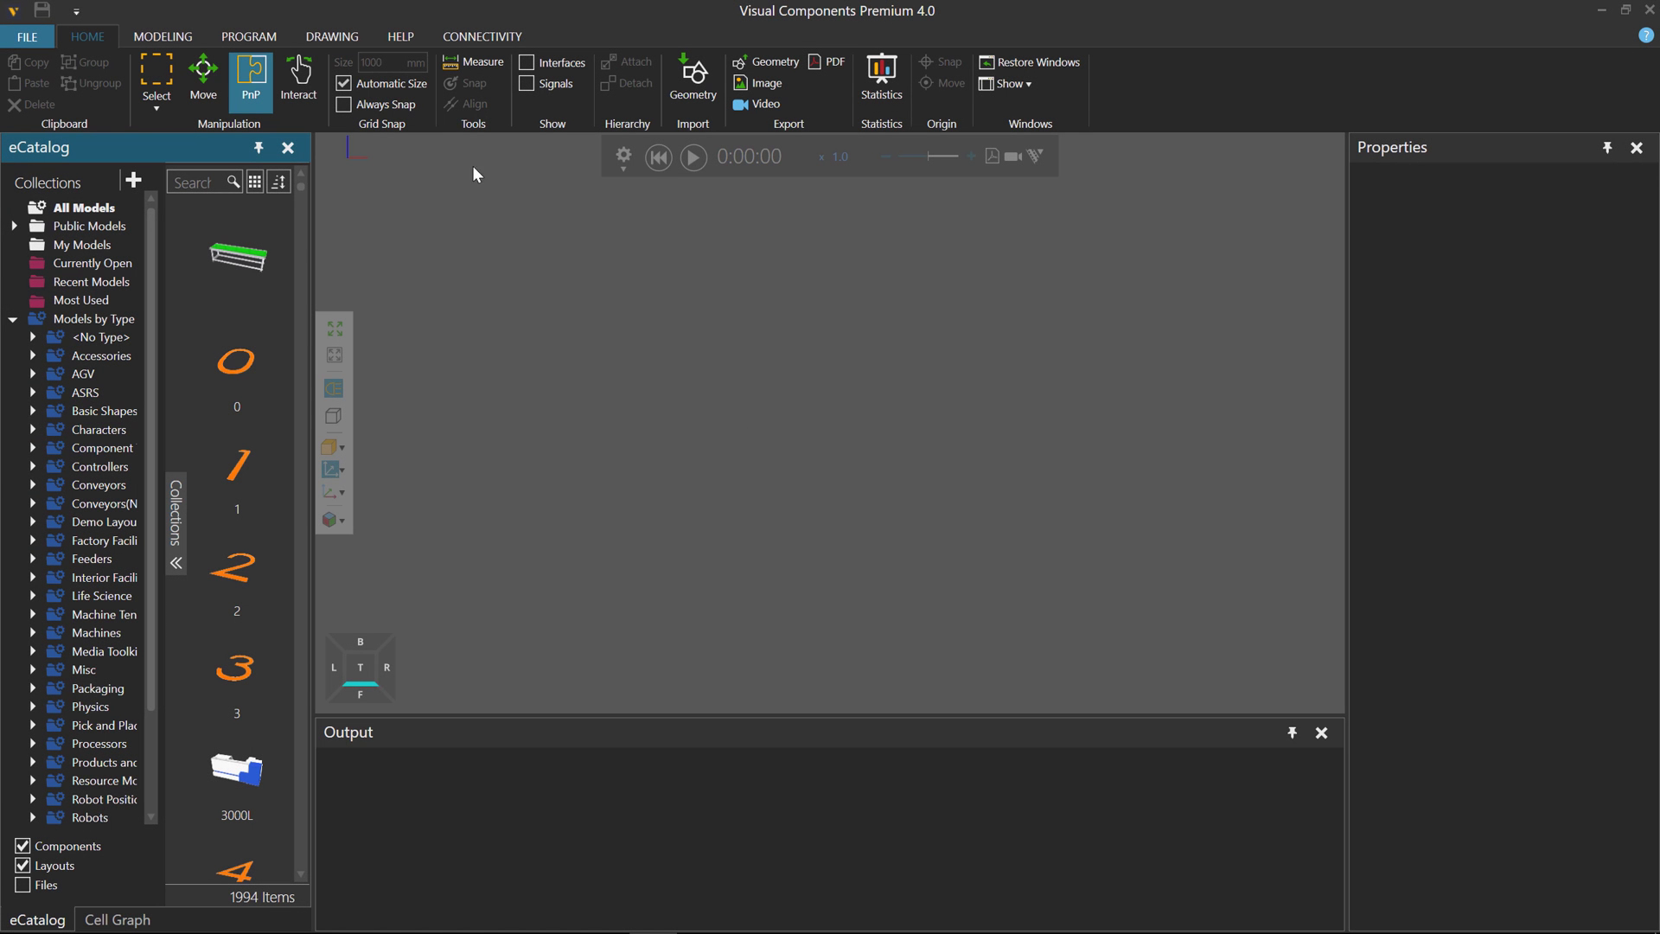
left_click(245, 28)
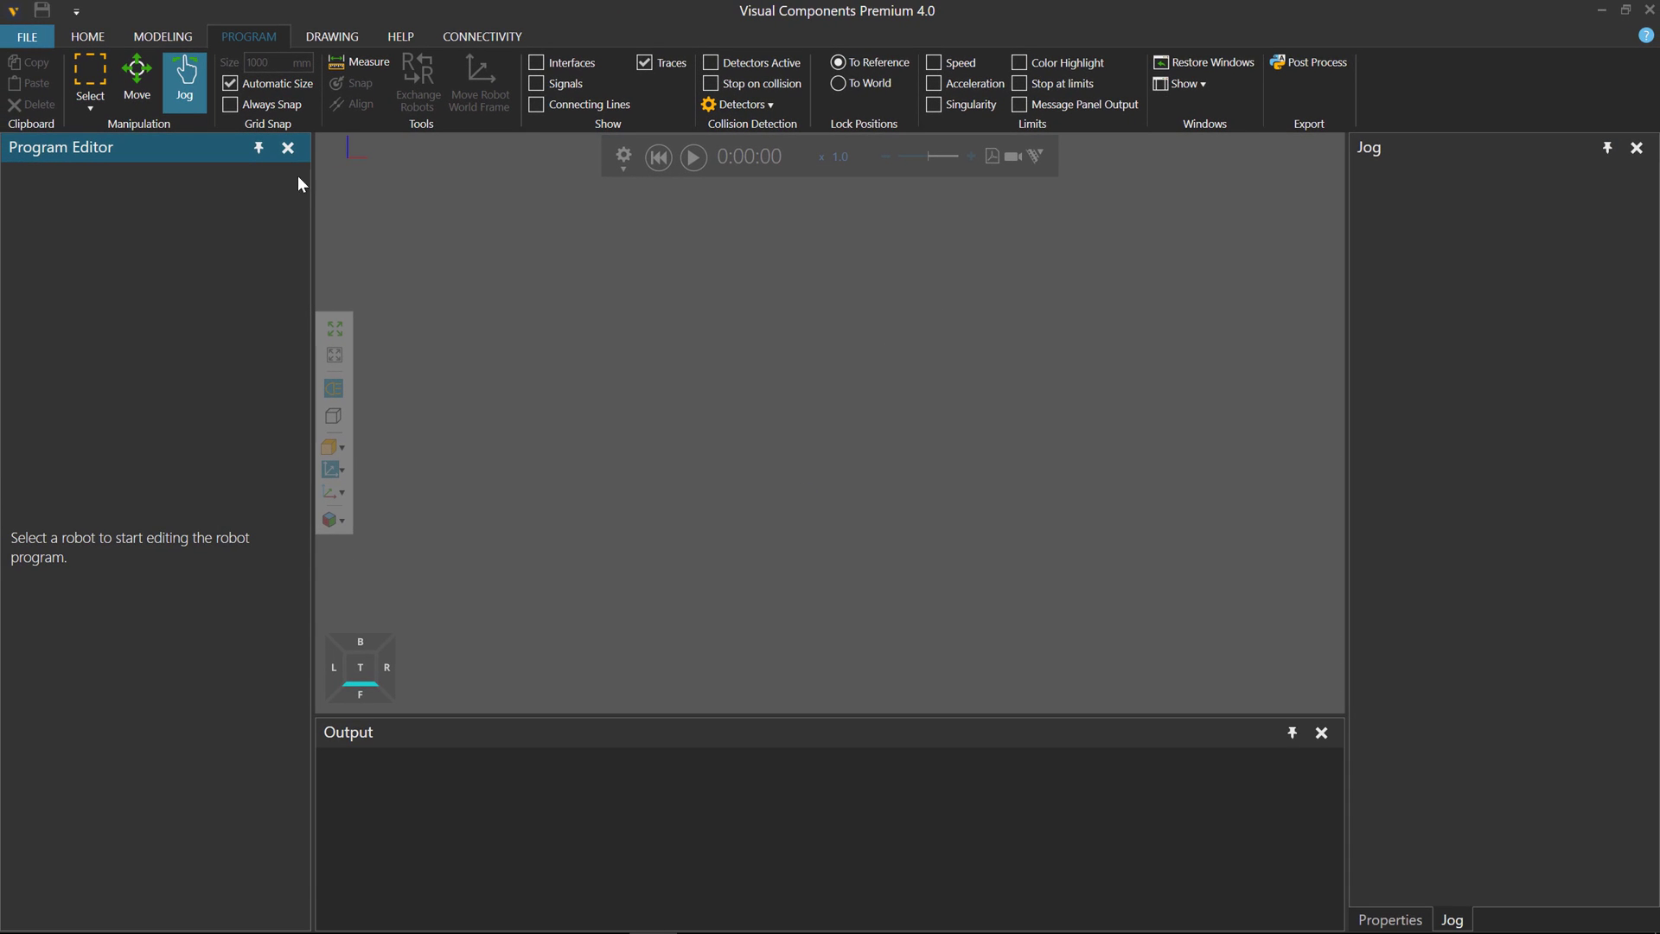
Filter the eCatalog Robots to Universal (UR10, UR3, UR5) and add the UR5
left_click(95, 38)
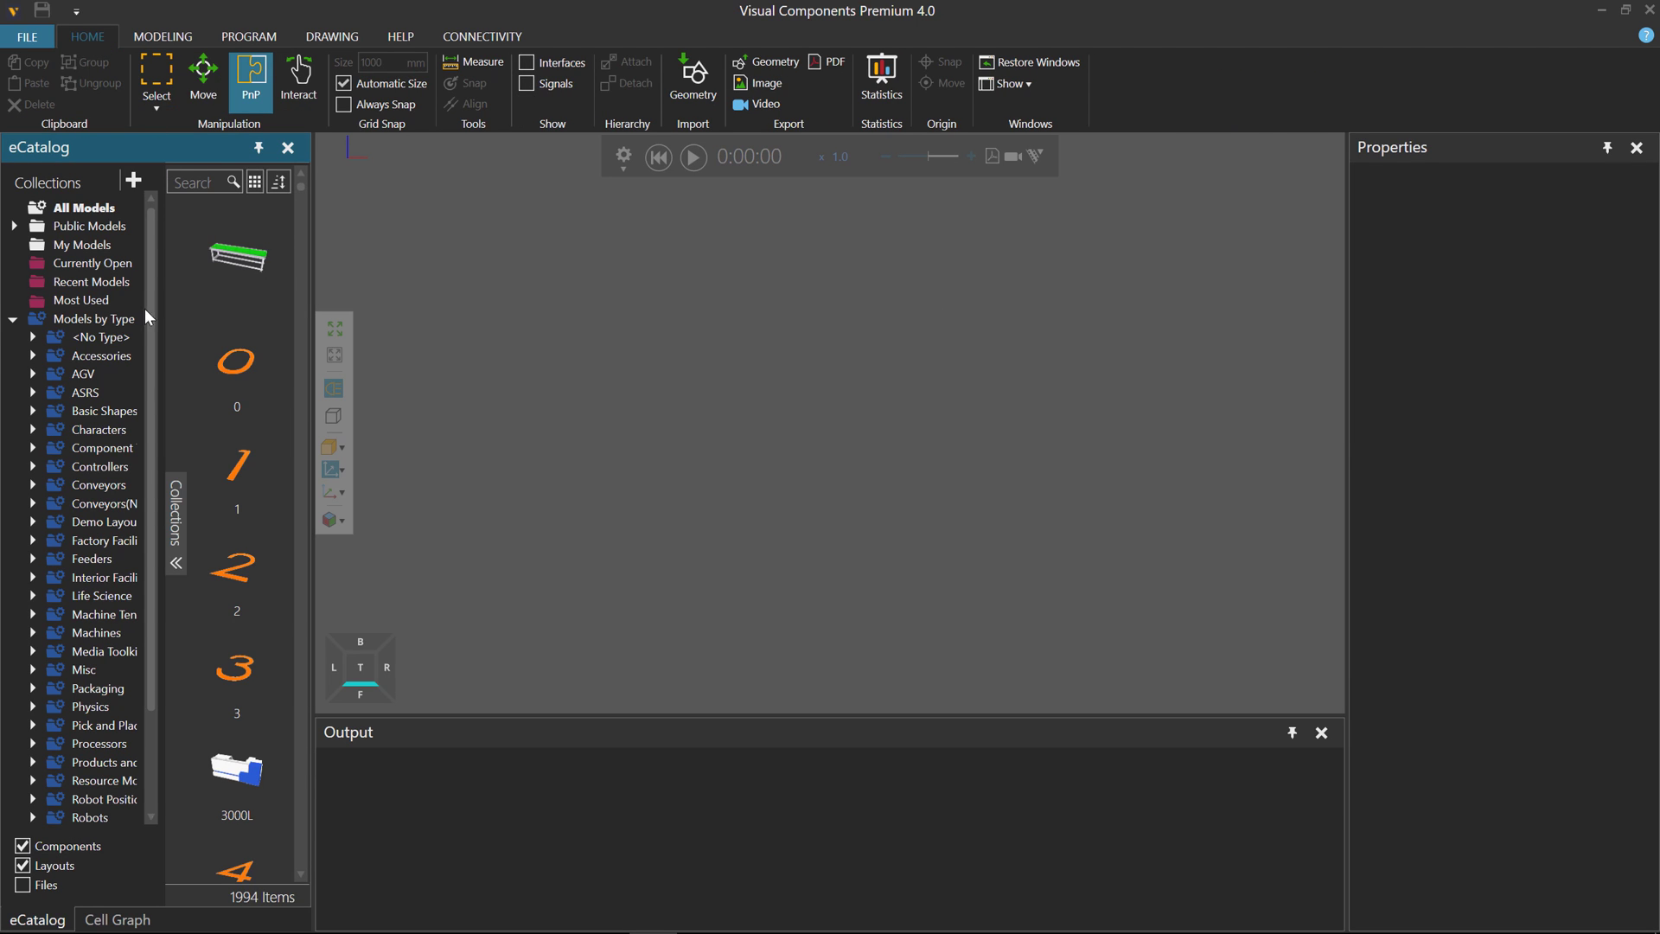
scroll(61, 703, "down", 3)
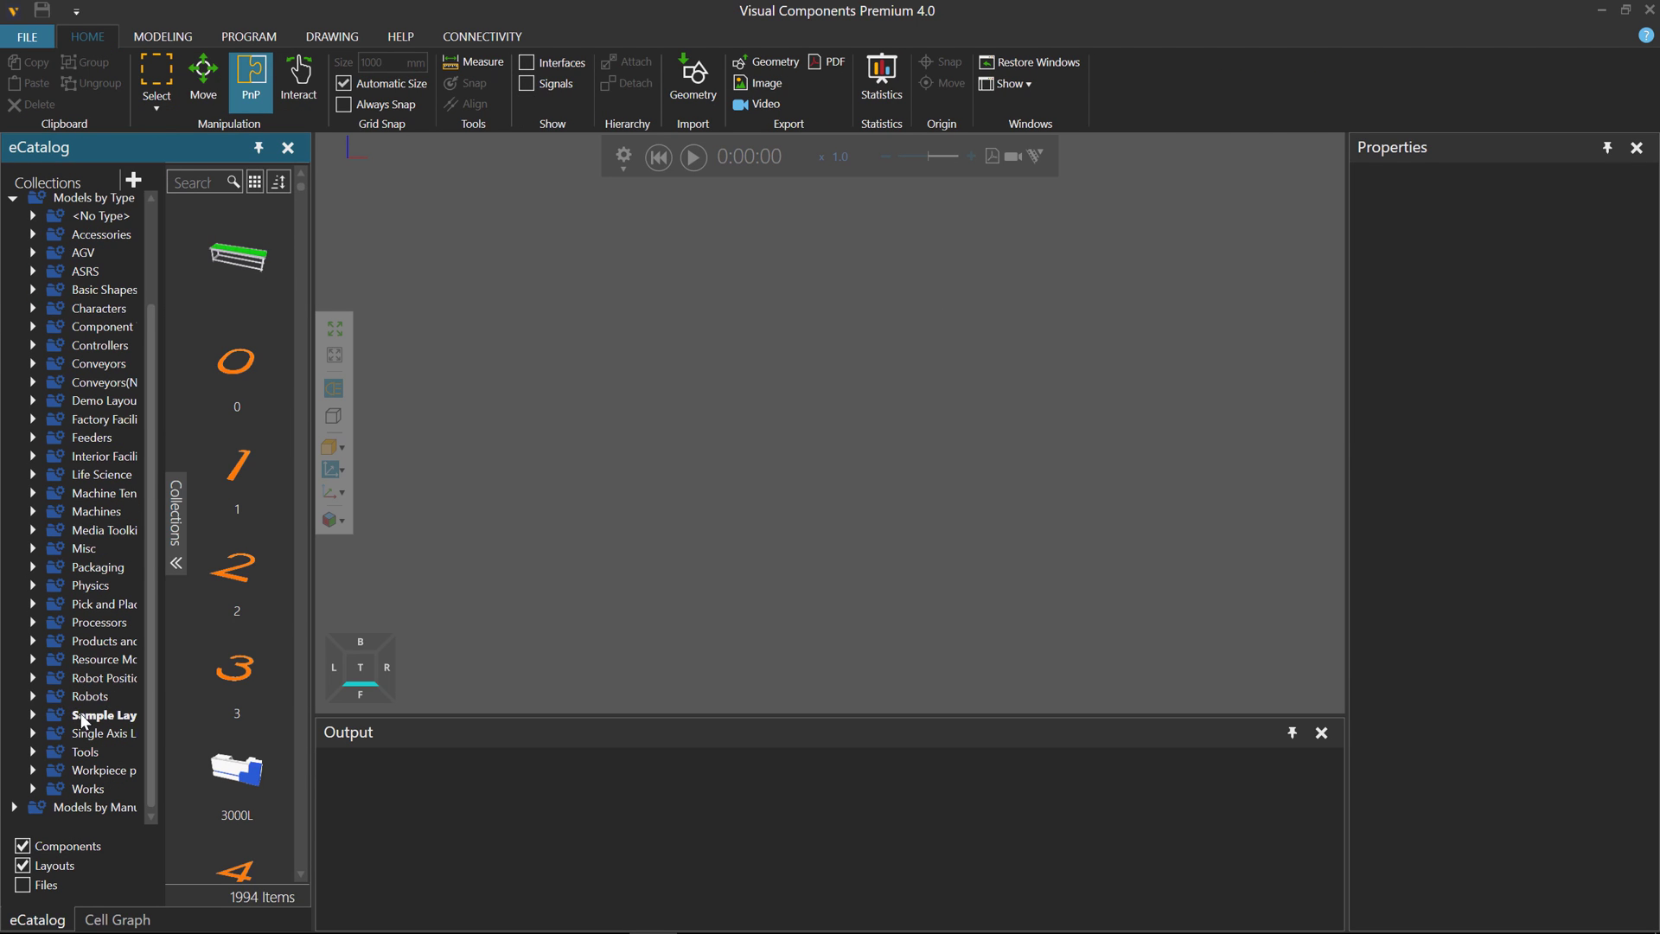
left_click(34, 696)
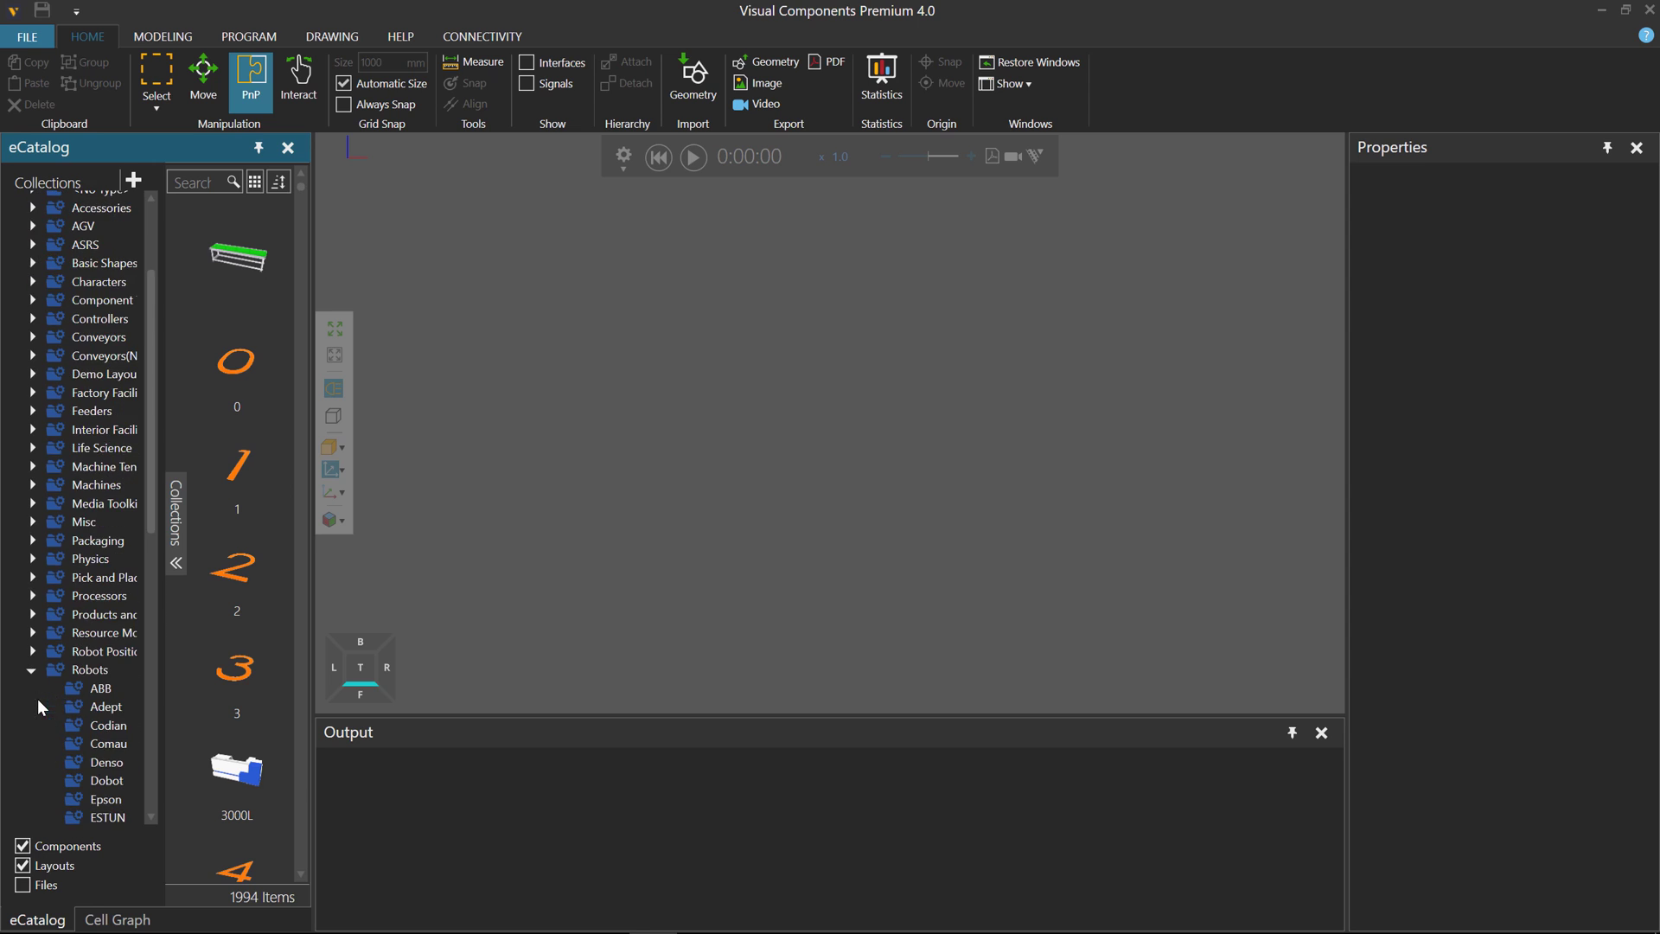
scroll(65, 712, "down", 15)
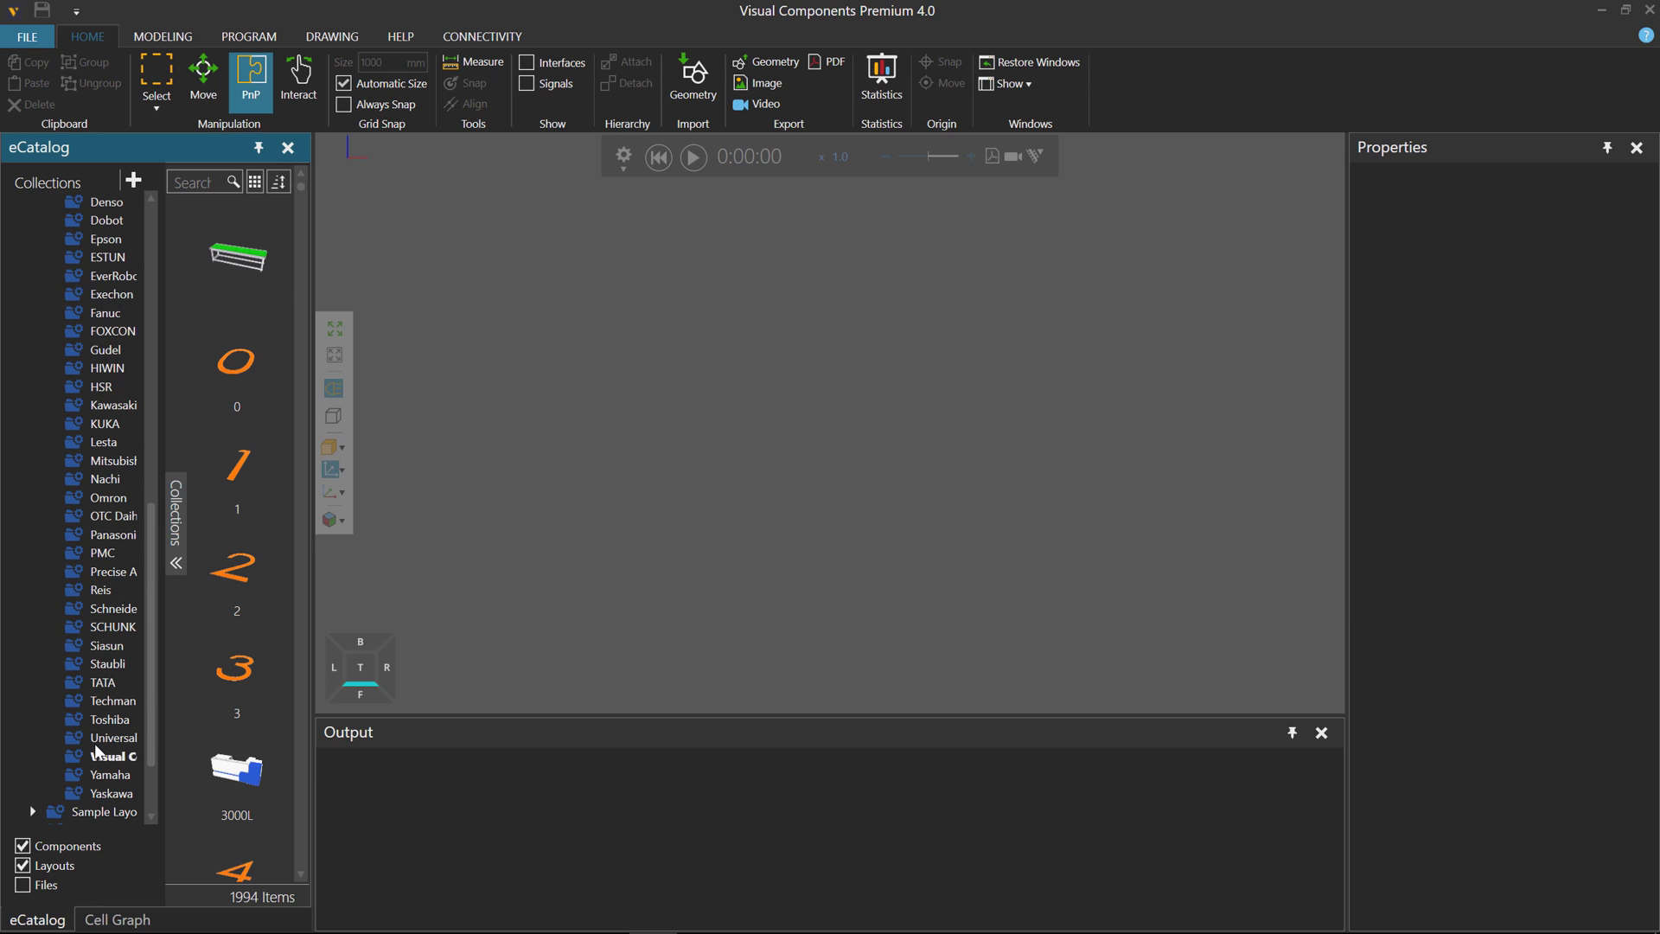
left_click(97, 739)
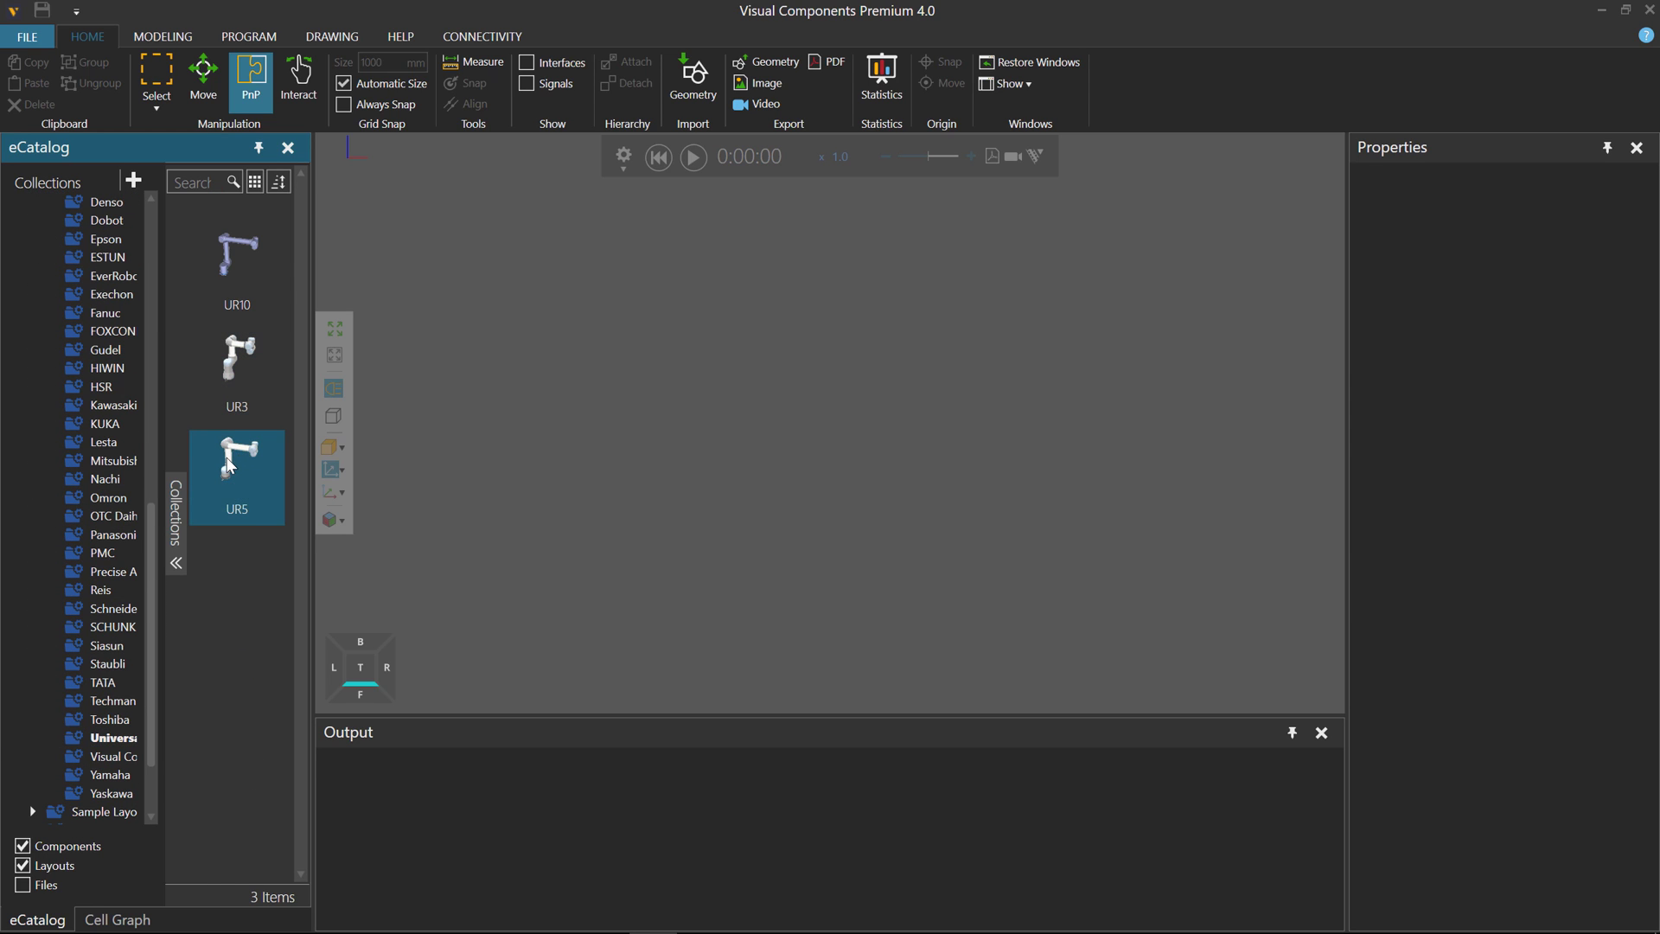
double_click(230, 466)
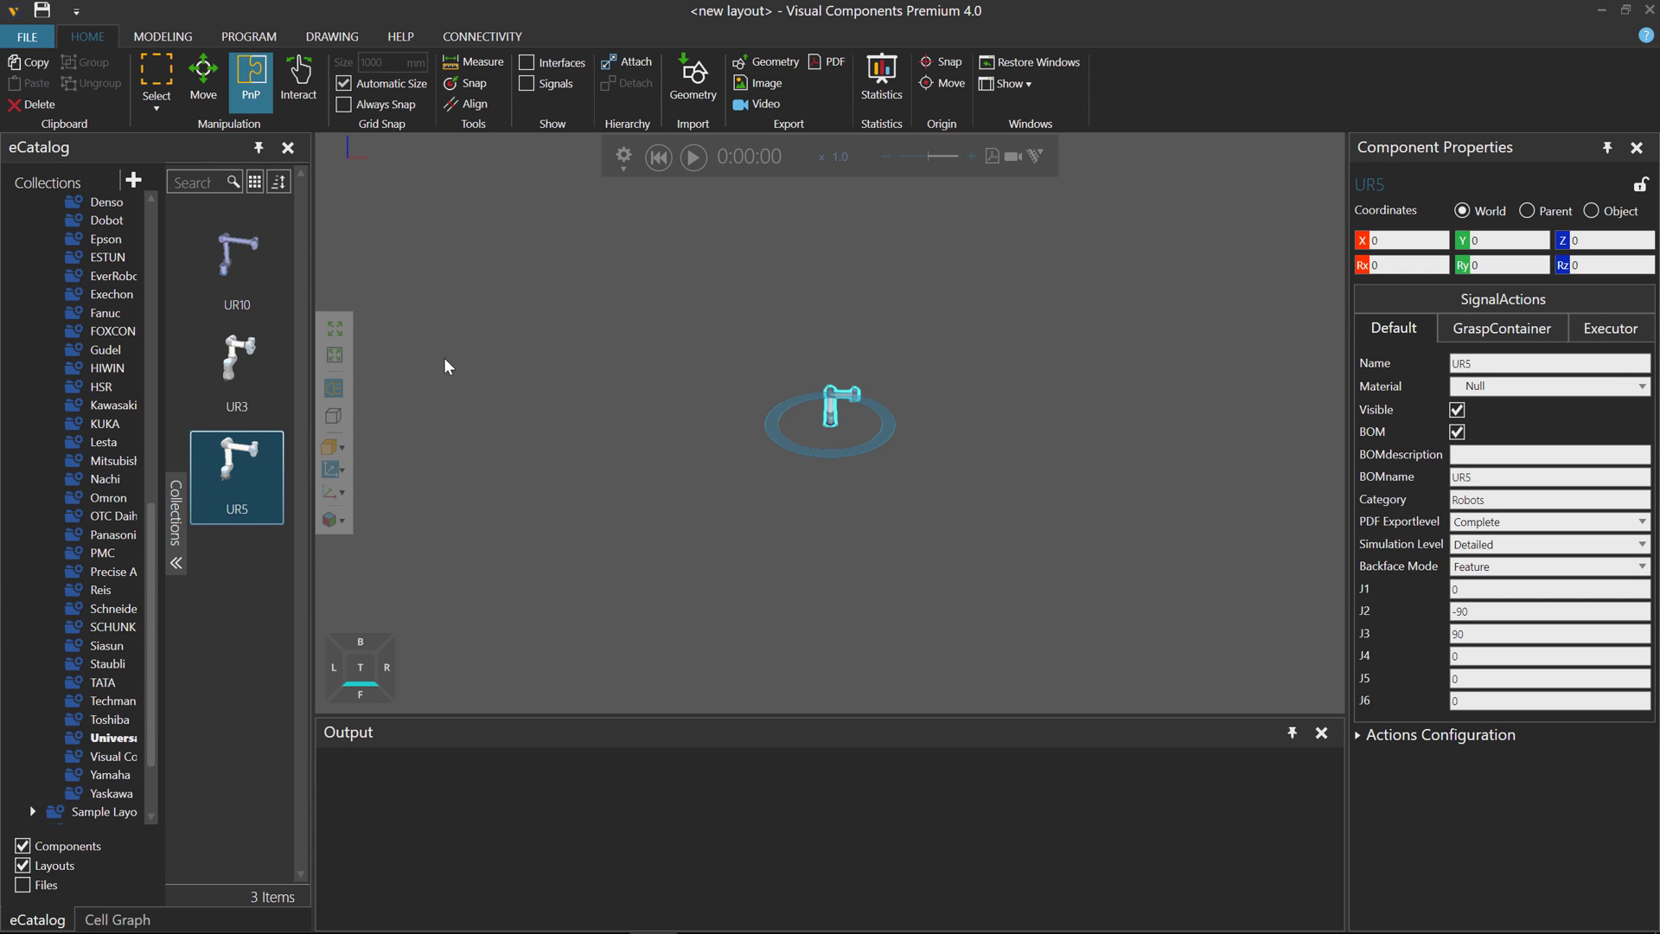
Frame the UR5, jog its TCP and record PTP points P1 and P2
left_click(335, 355)
mouse_move(893, 481)
right_mouse_down()
mouse_move(870, 482)
mouse_move(880, 495)
right_mouse_up()
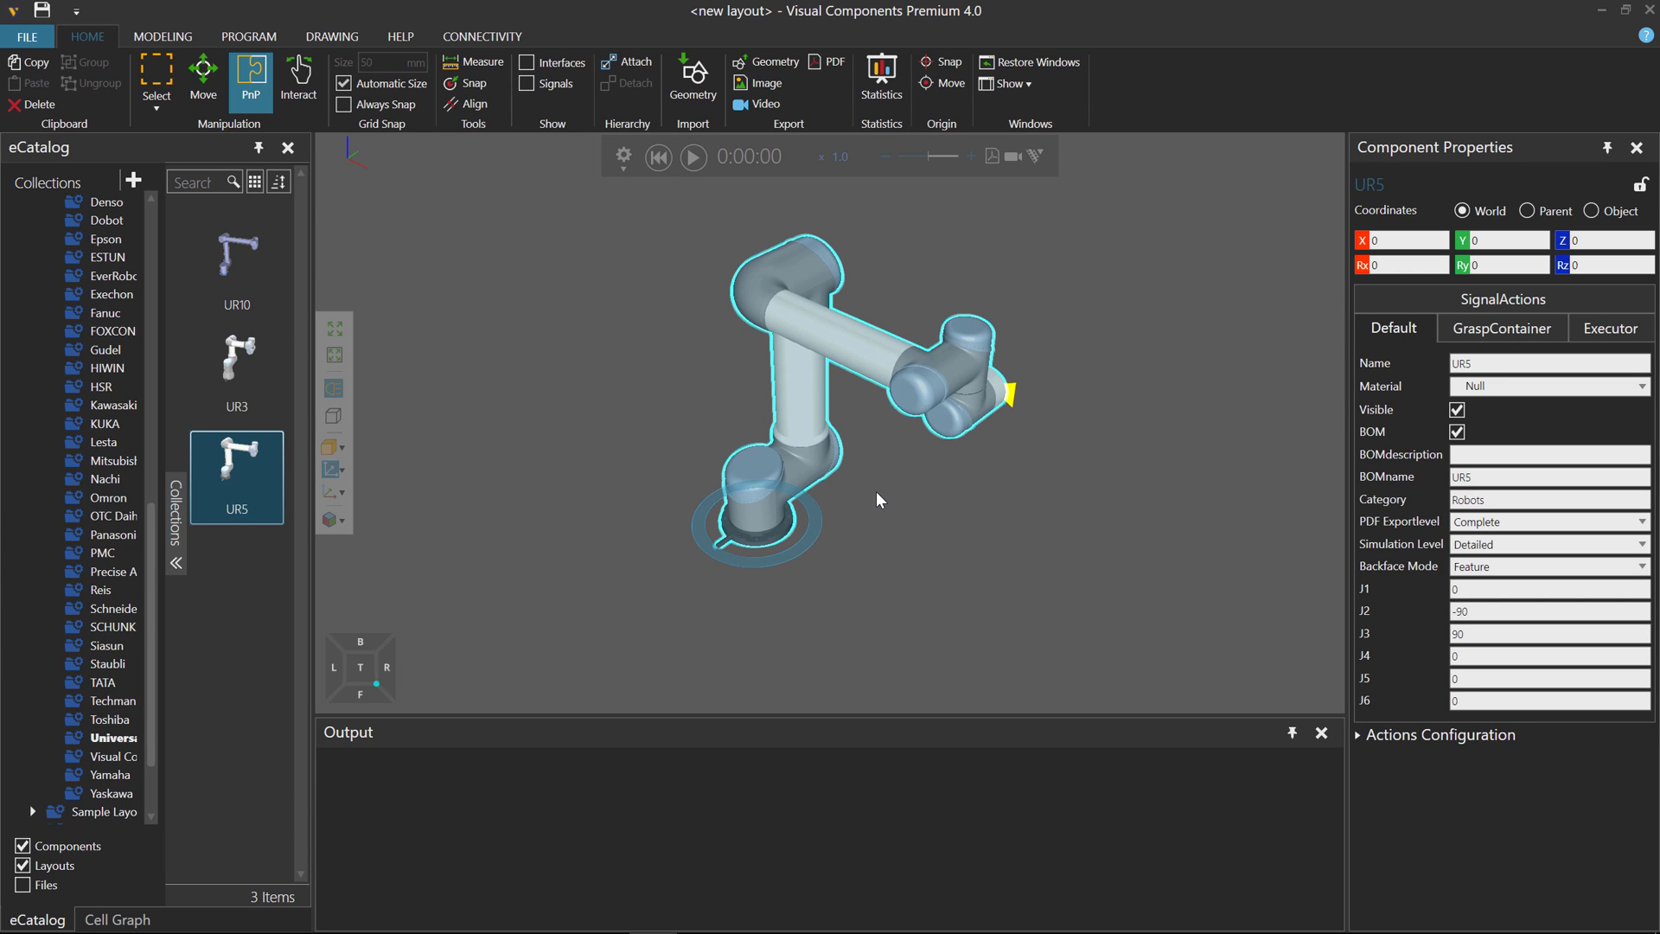
left_click(264, 38)
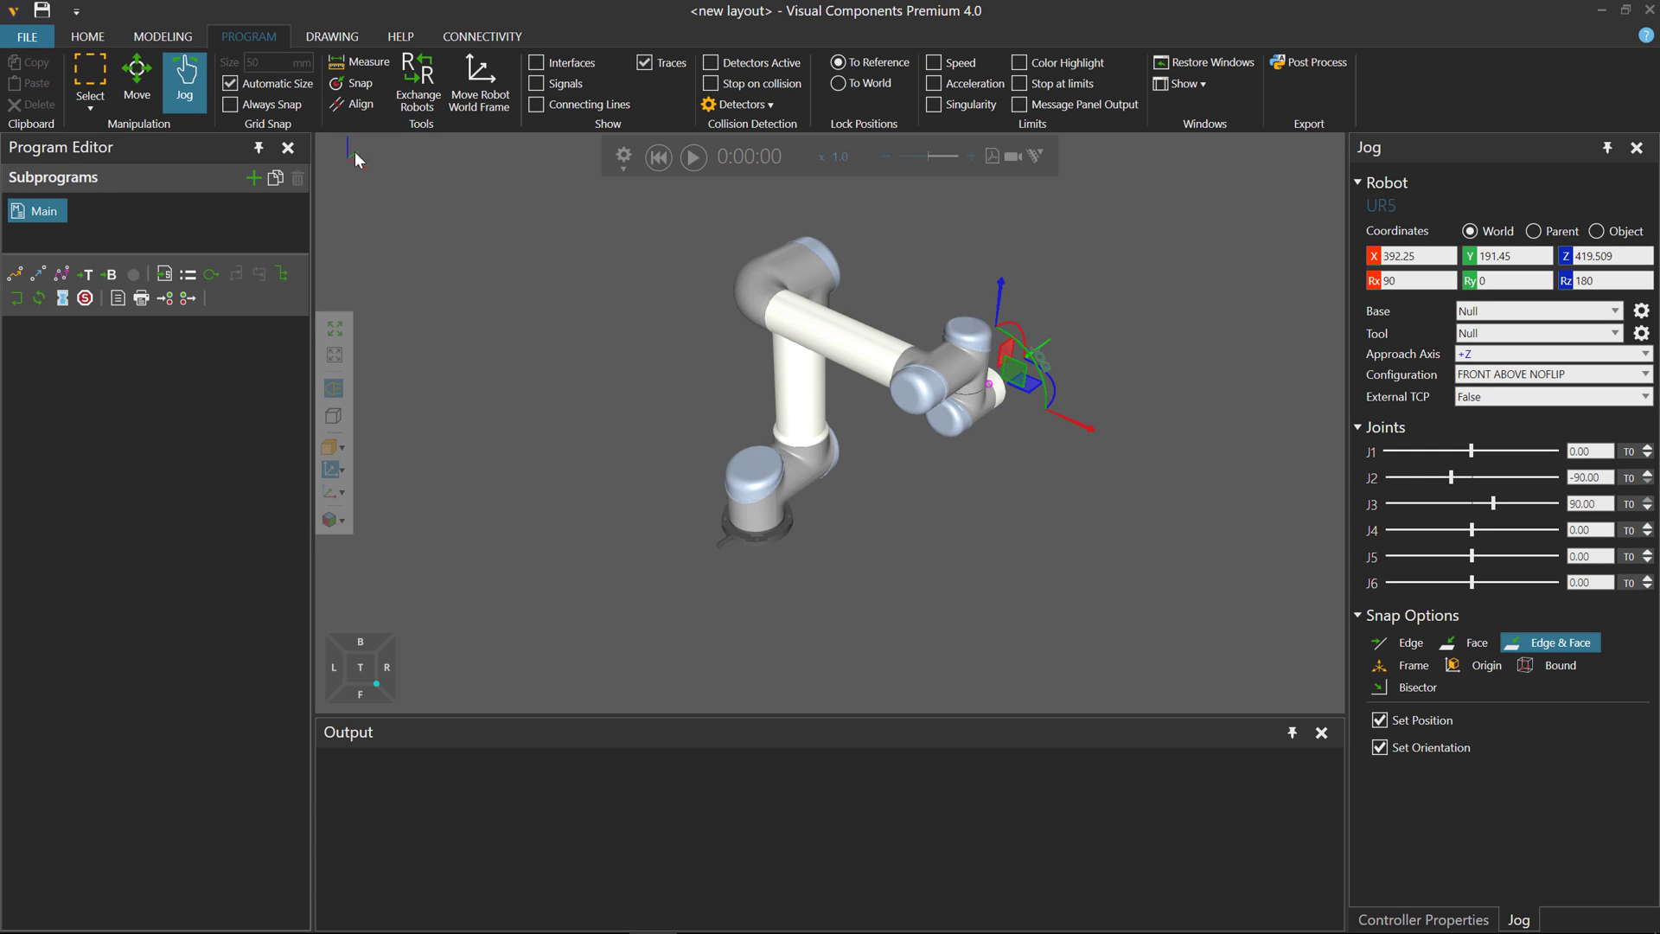
right_click_drag(1003, 546, 1006, 441)
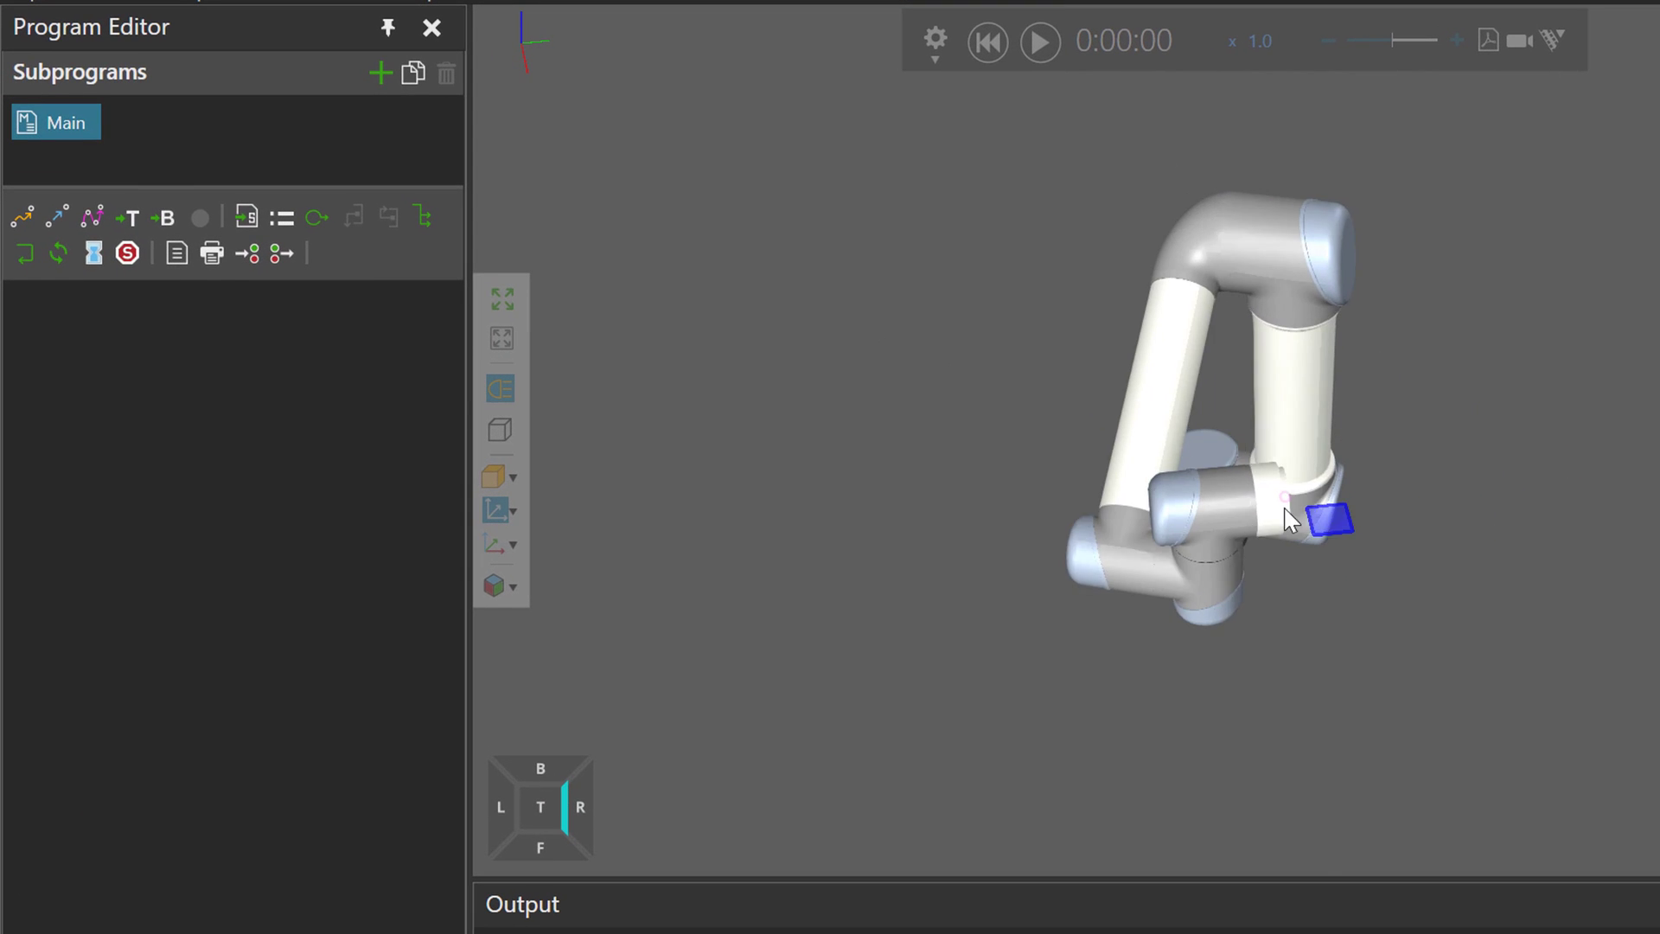
left_click_drag(1288, 518, 1228, 432)
left_click(23, 216)
left_click(23, 216)
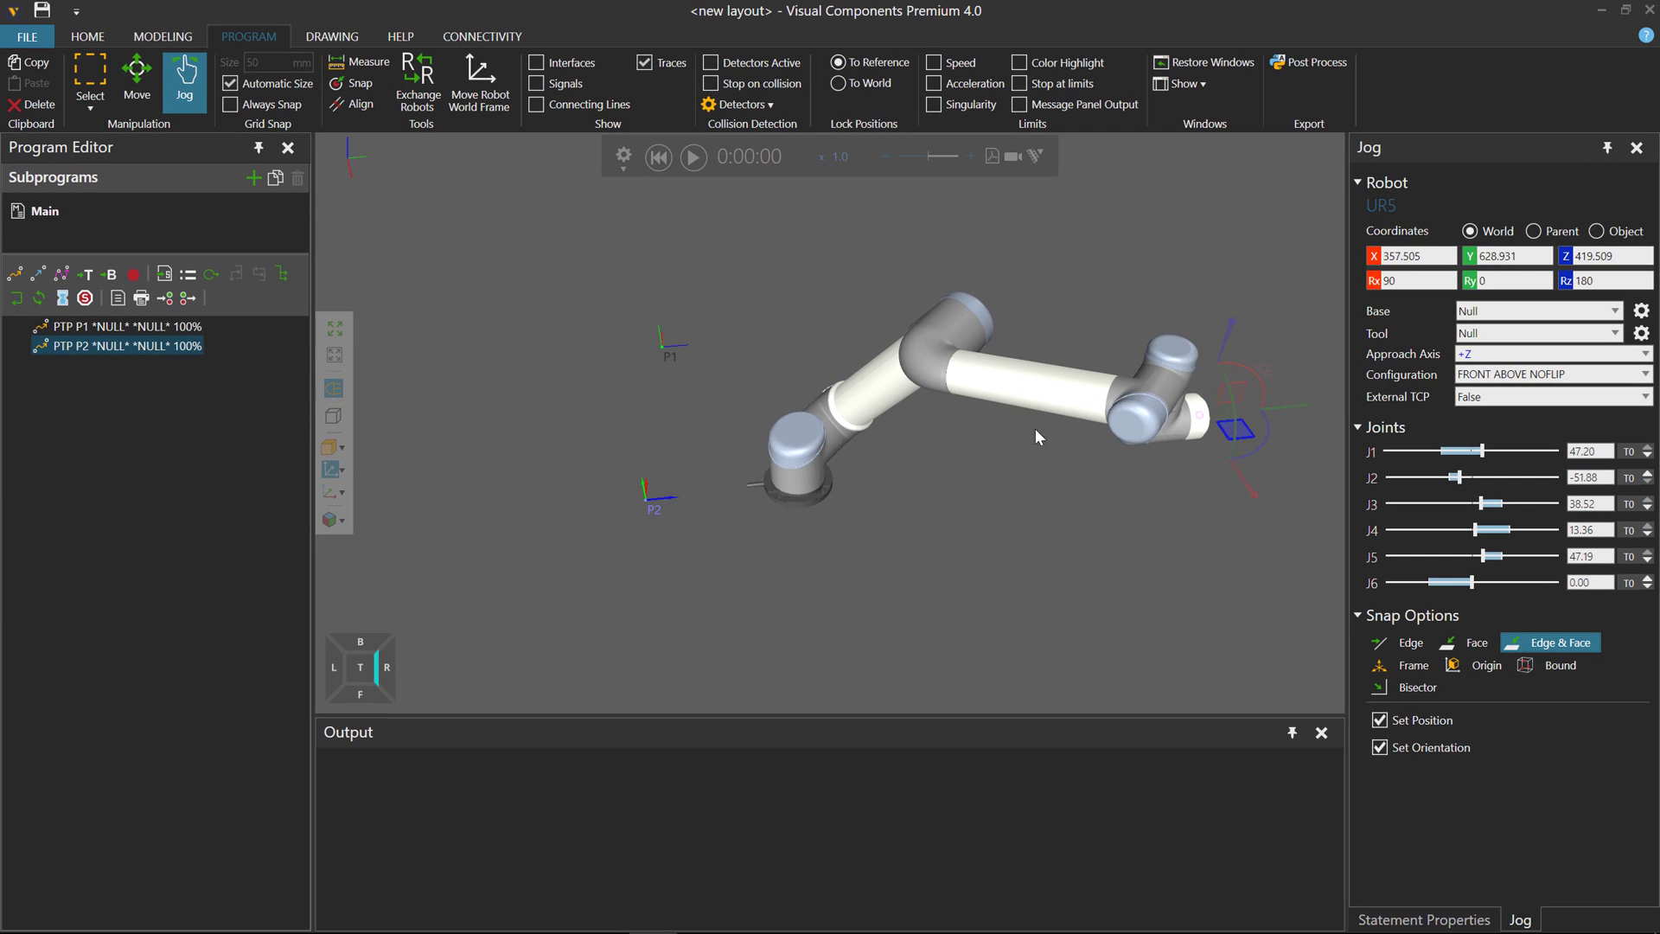
Add PTP points P3 and P4 after another jog, then reset the robot pose
left_click(14, 274)
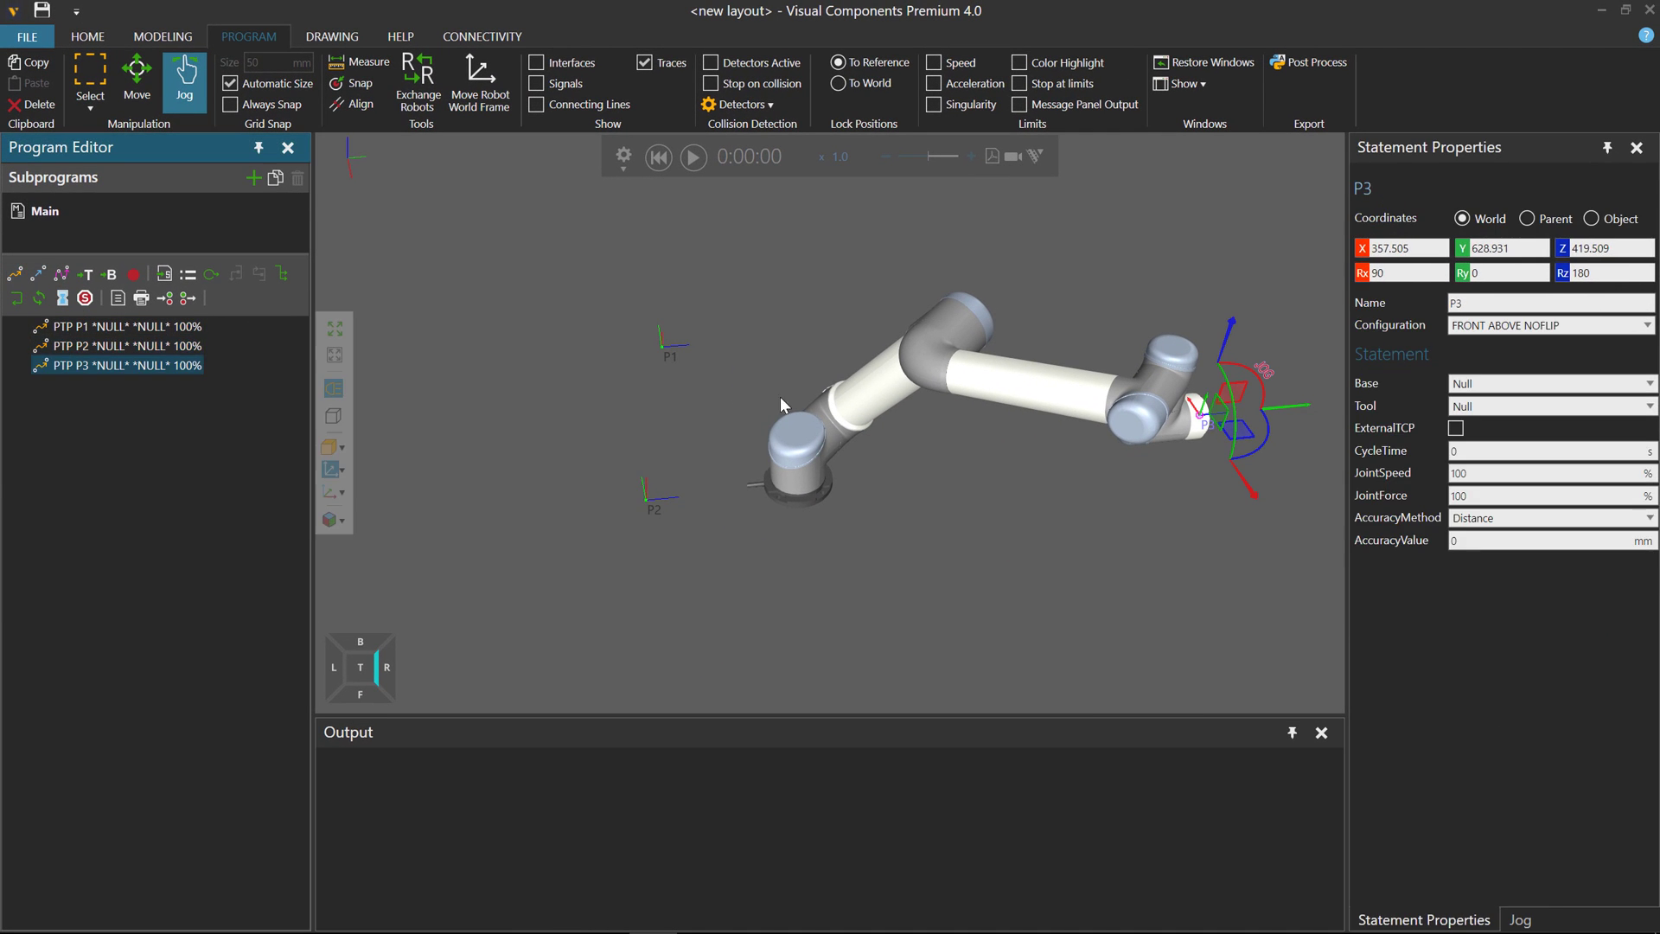
left_click_drag(1249, 428, 932, 250)
left_click(14, 274)
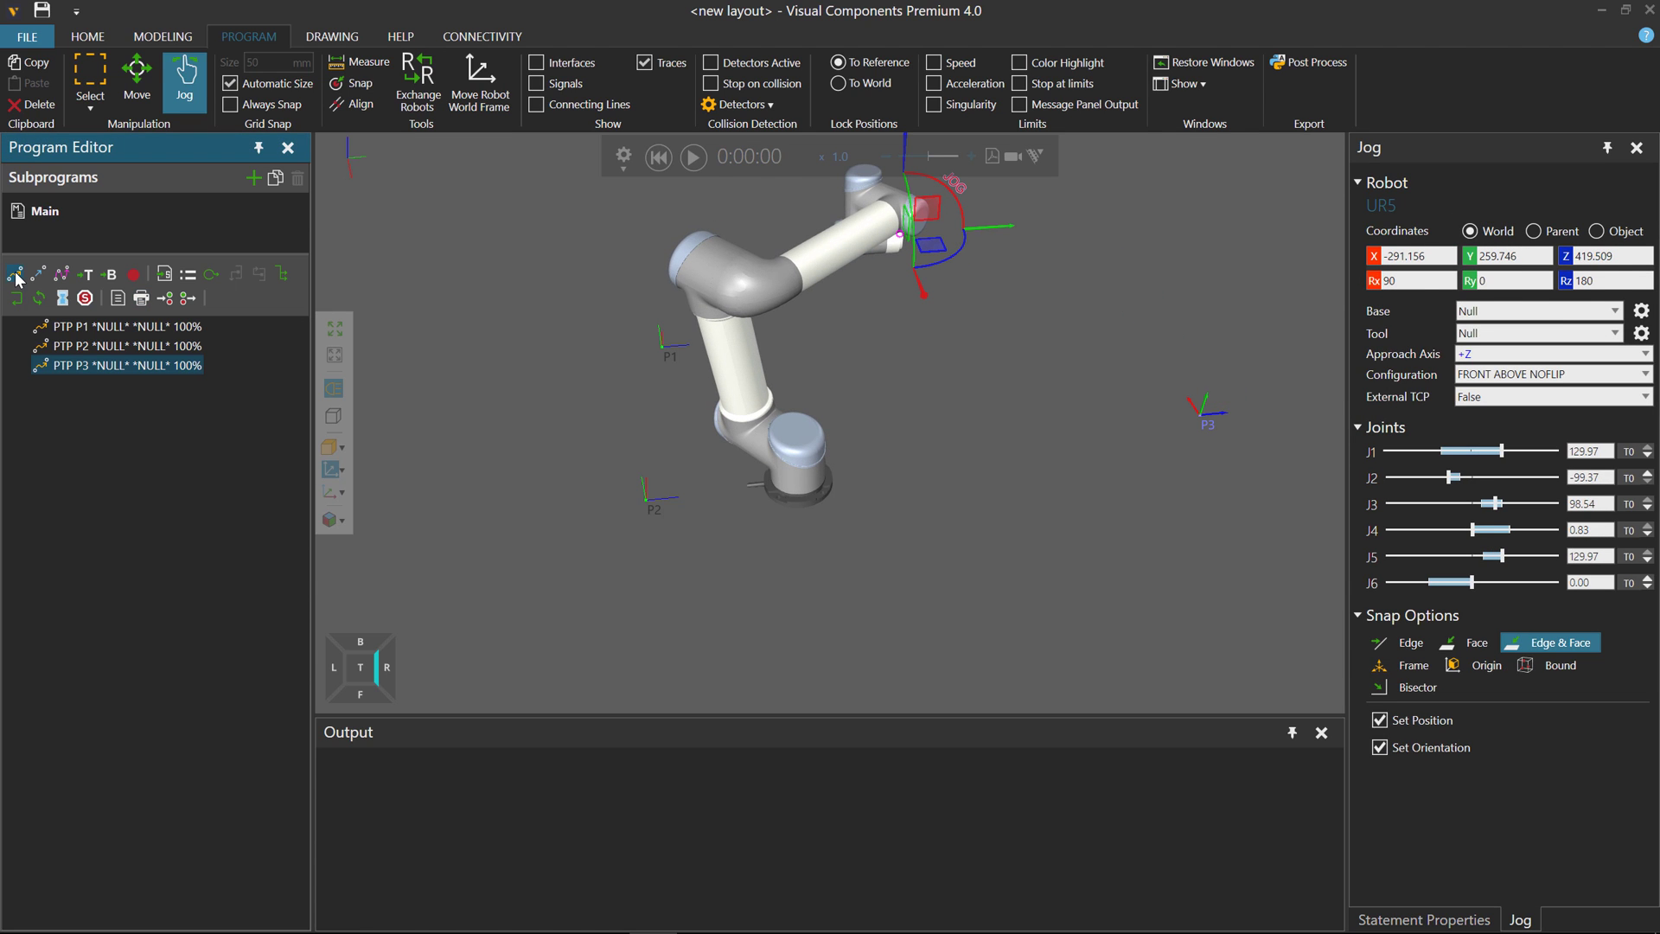
left_click(658, 158)
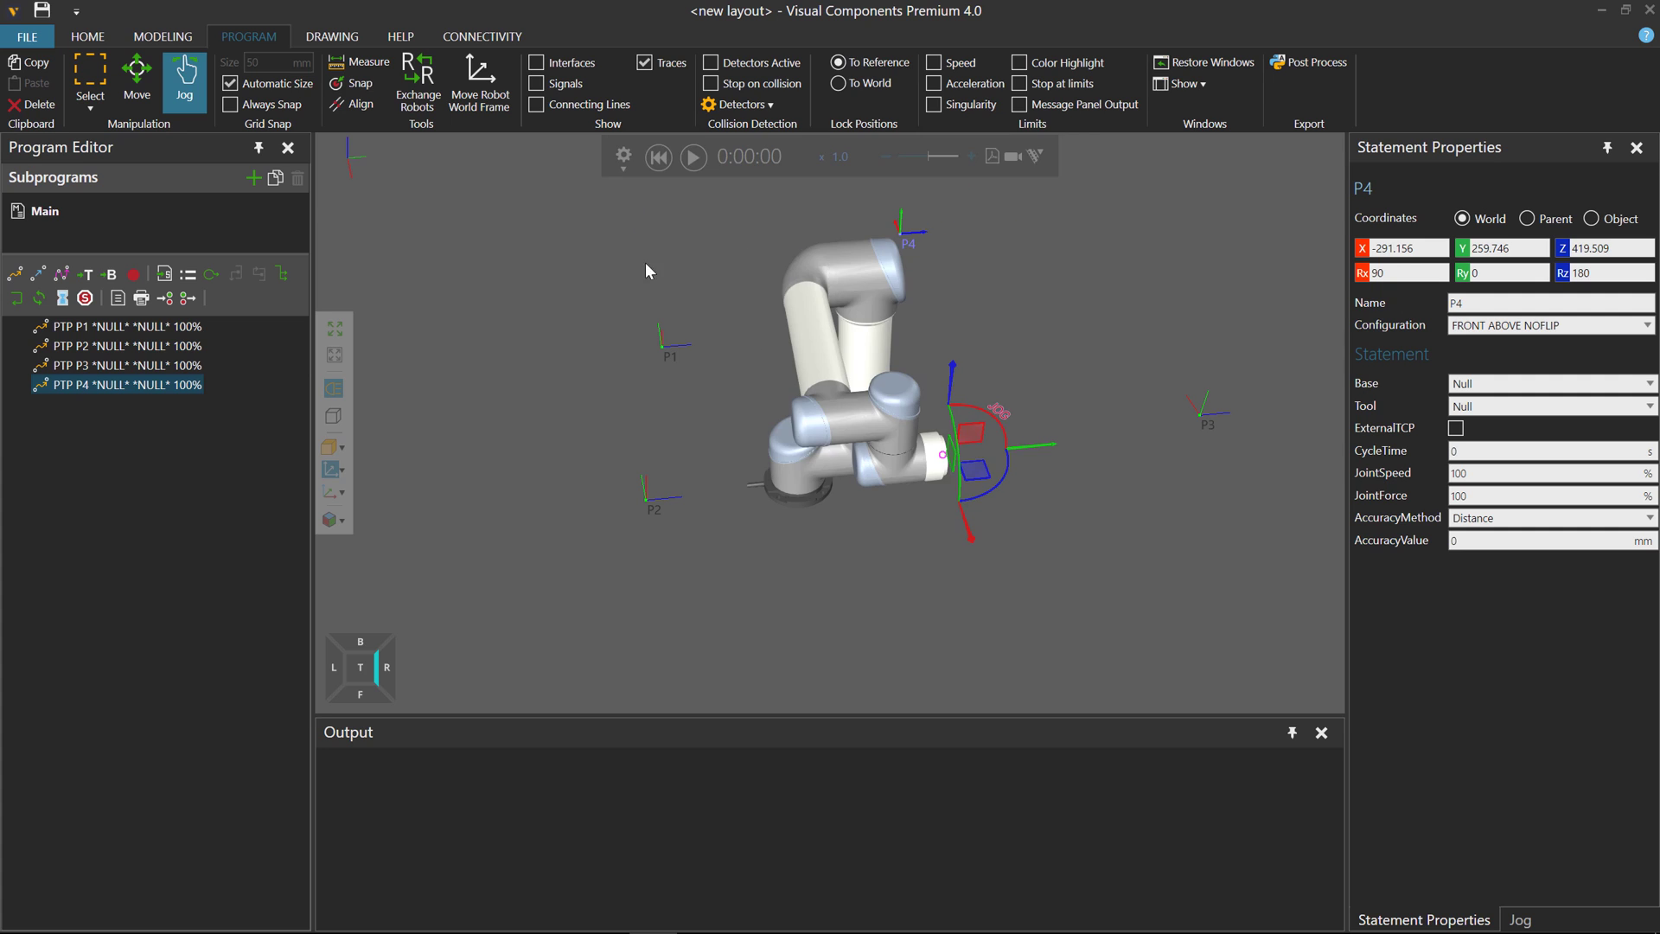
right_click_drag(579, 450, 601, 448)
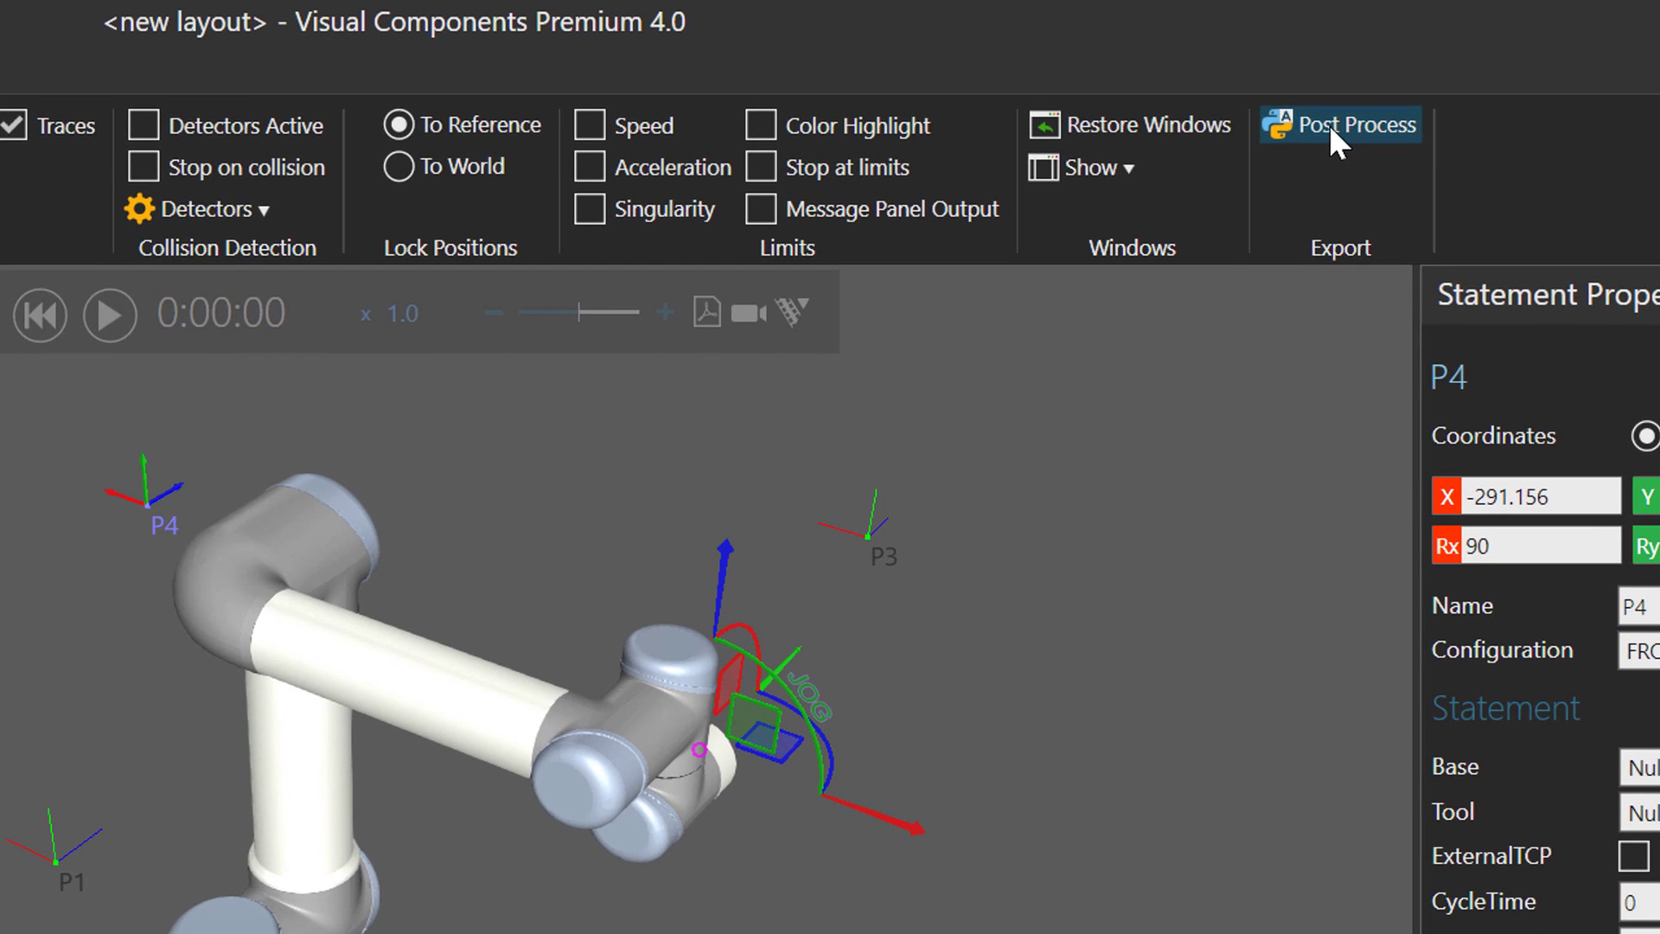
Post-process the four-point UR5 program into a UR script file for saving
left_click(1305, 63)
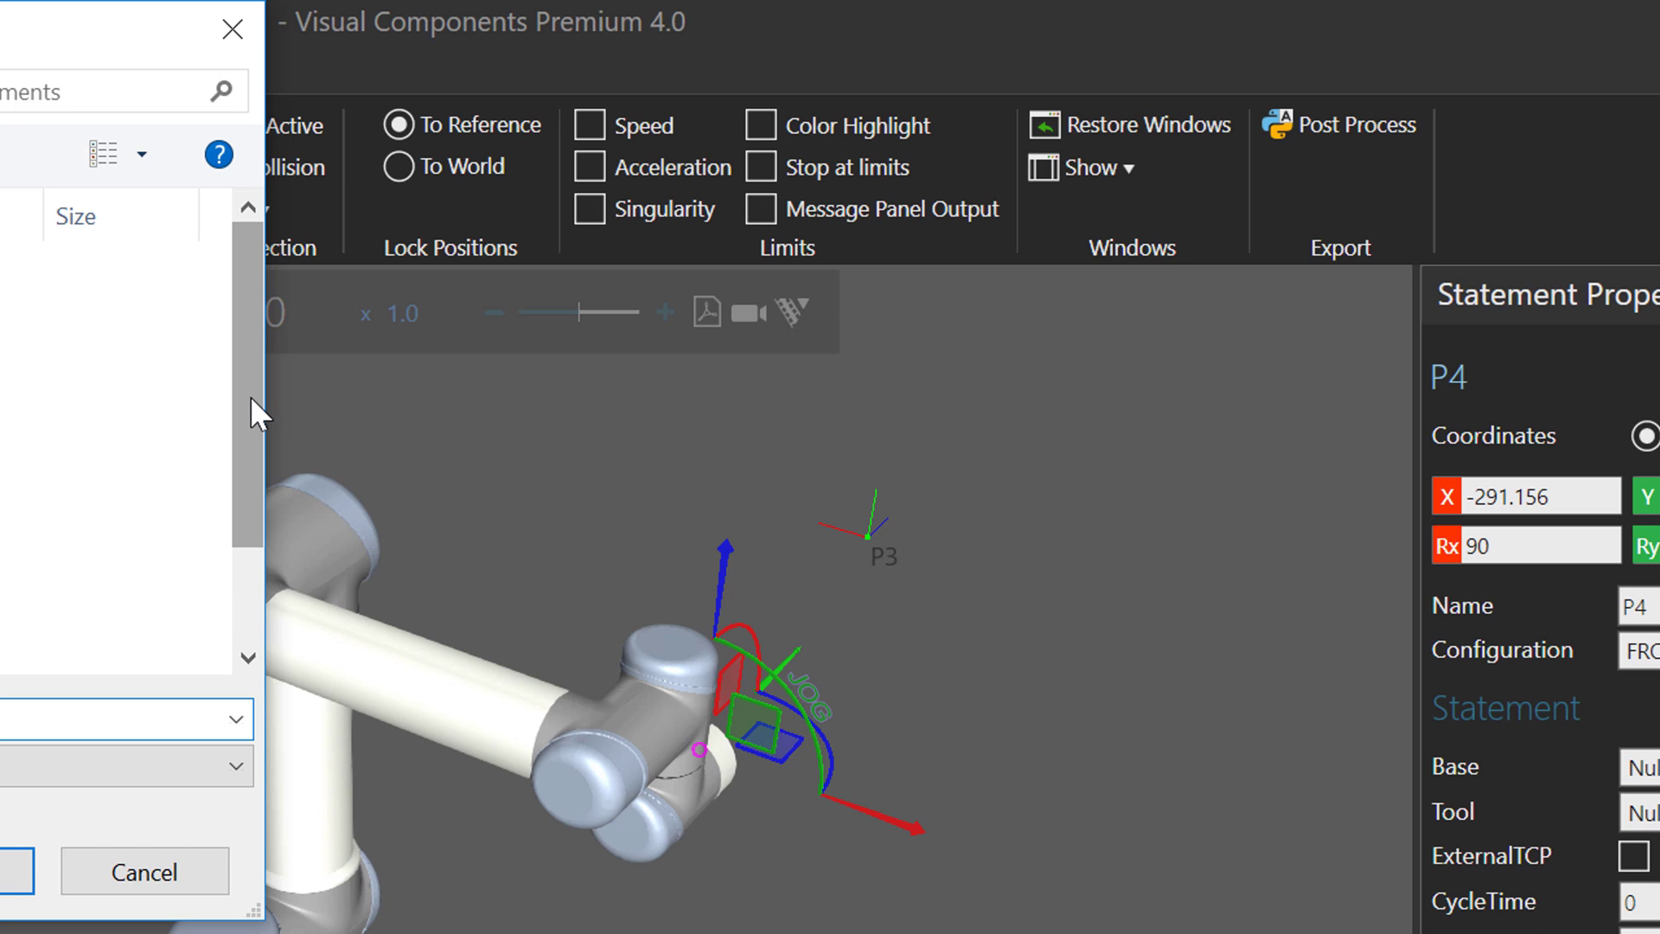
left_click_drag(250, 402, 252, 556)
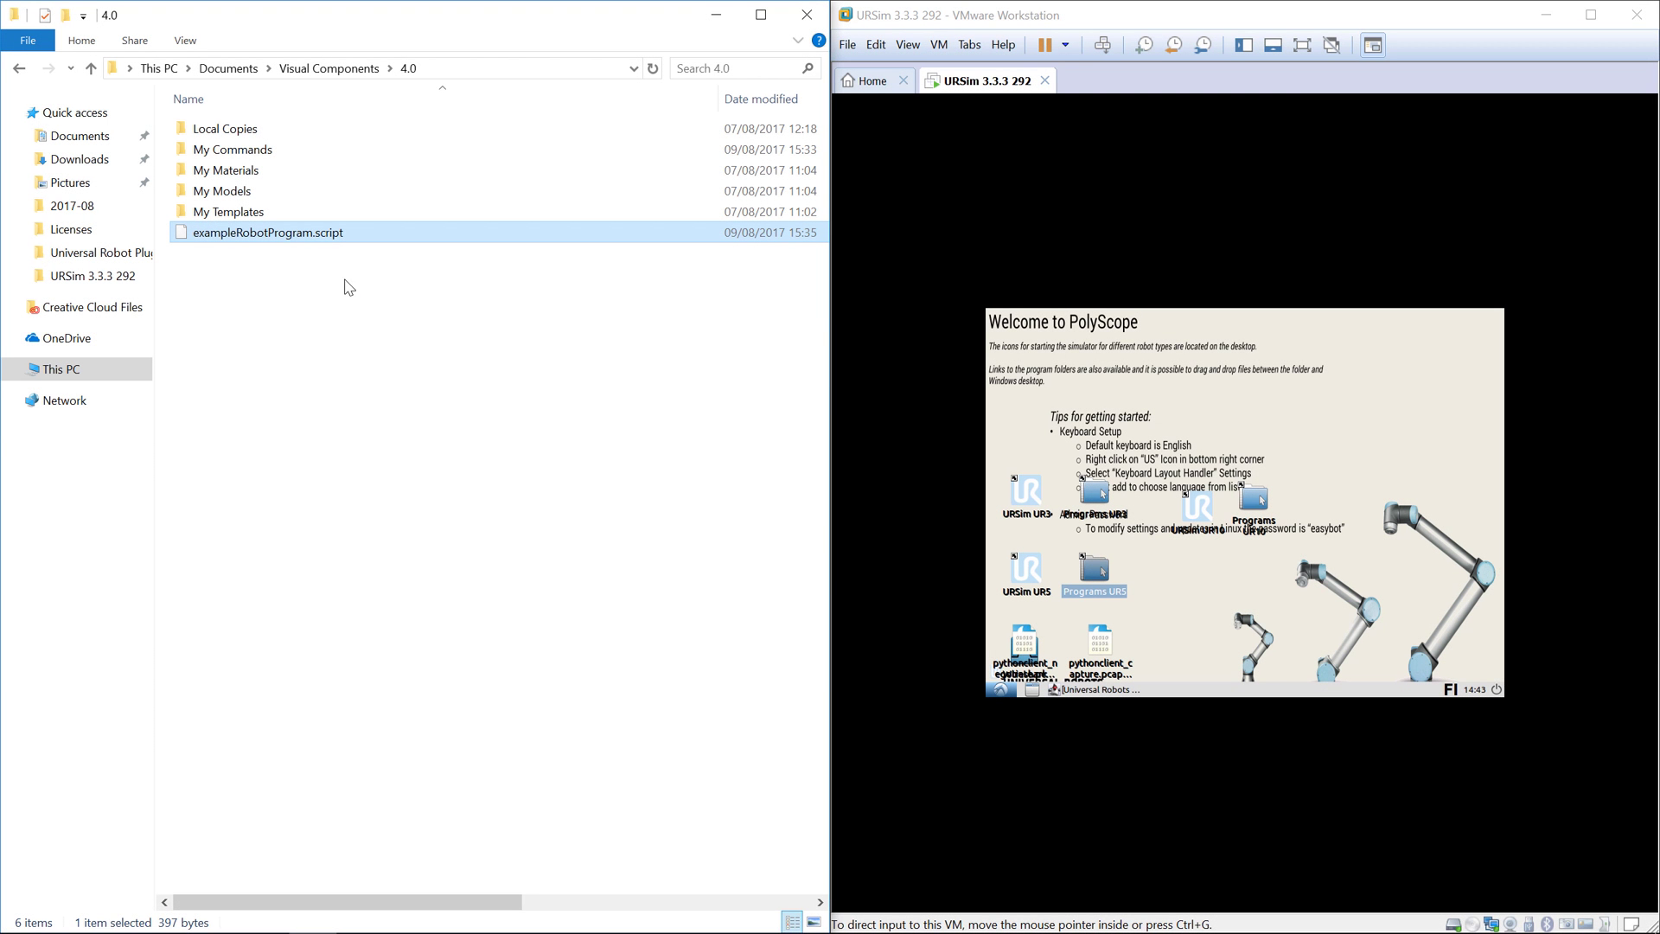
Open the VM's programs.UR5 folder and drag exampleRobotProgram.script into it
left_click(1095, 575)
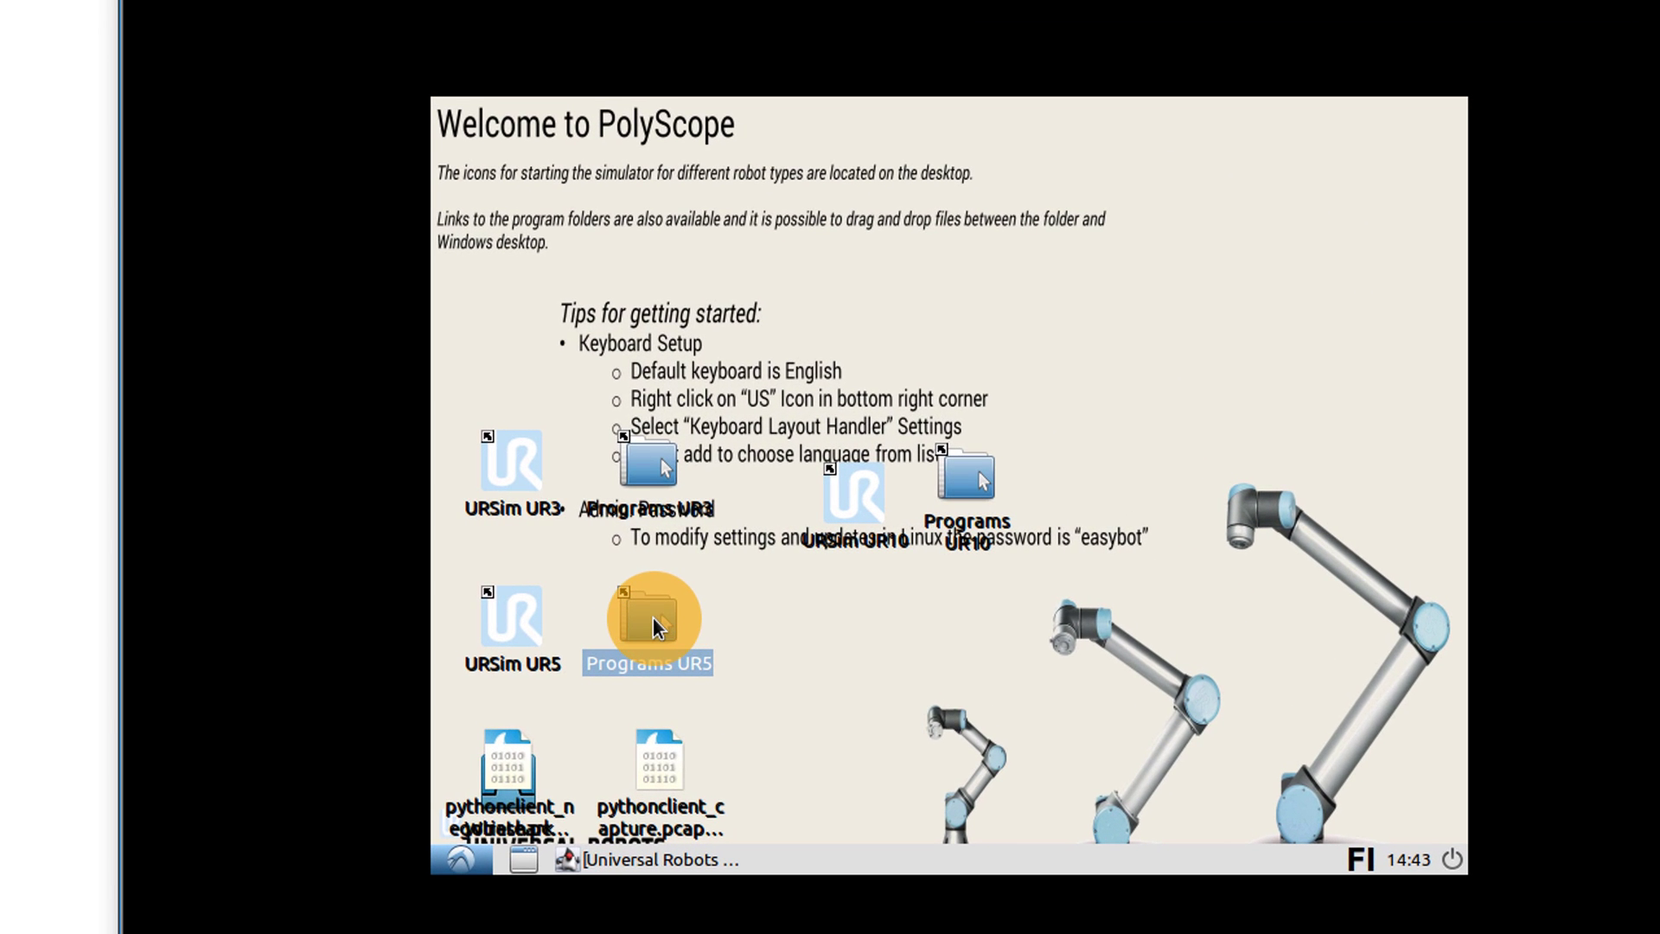
double_click(647, 616)
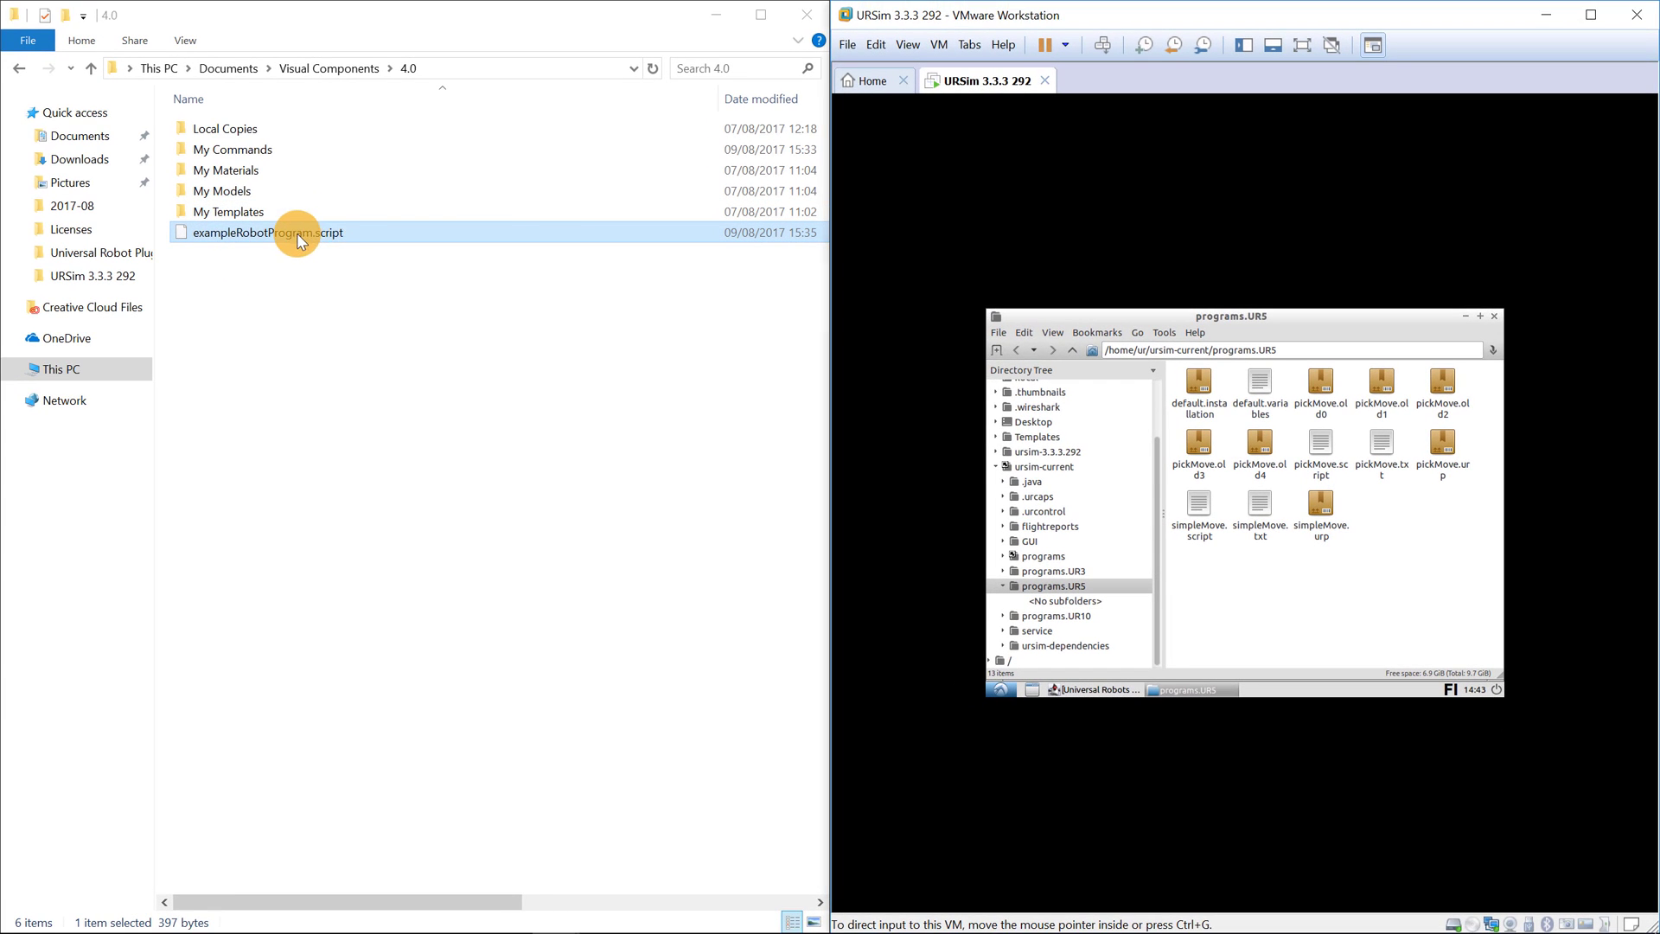
left_click(298, 232)
left_click_drag(287, 230, 1383, 608)
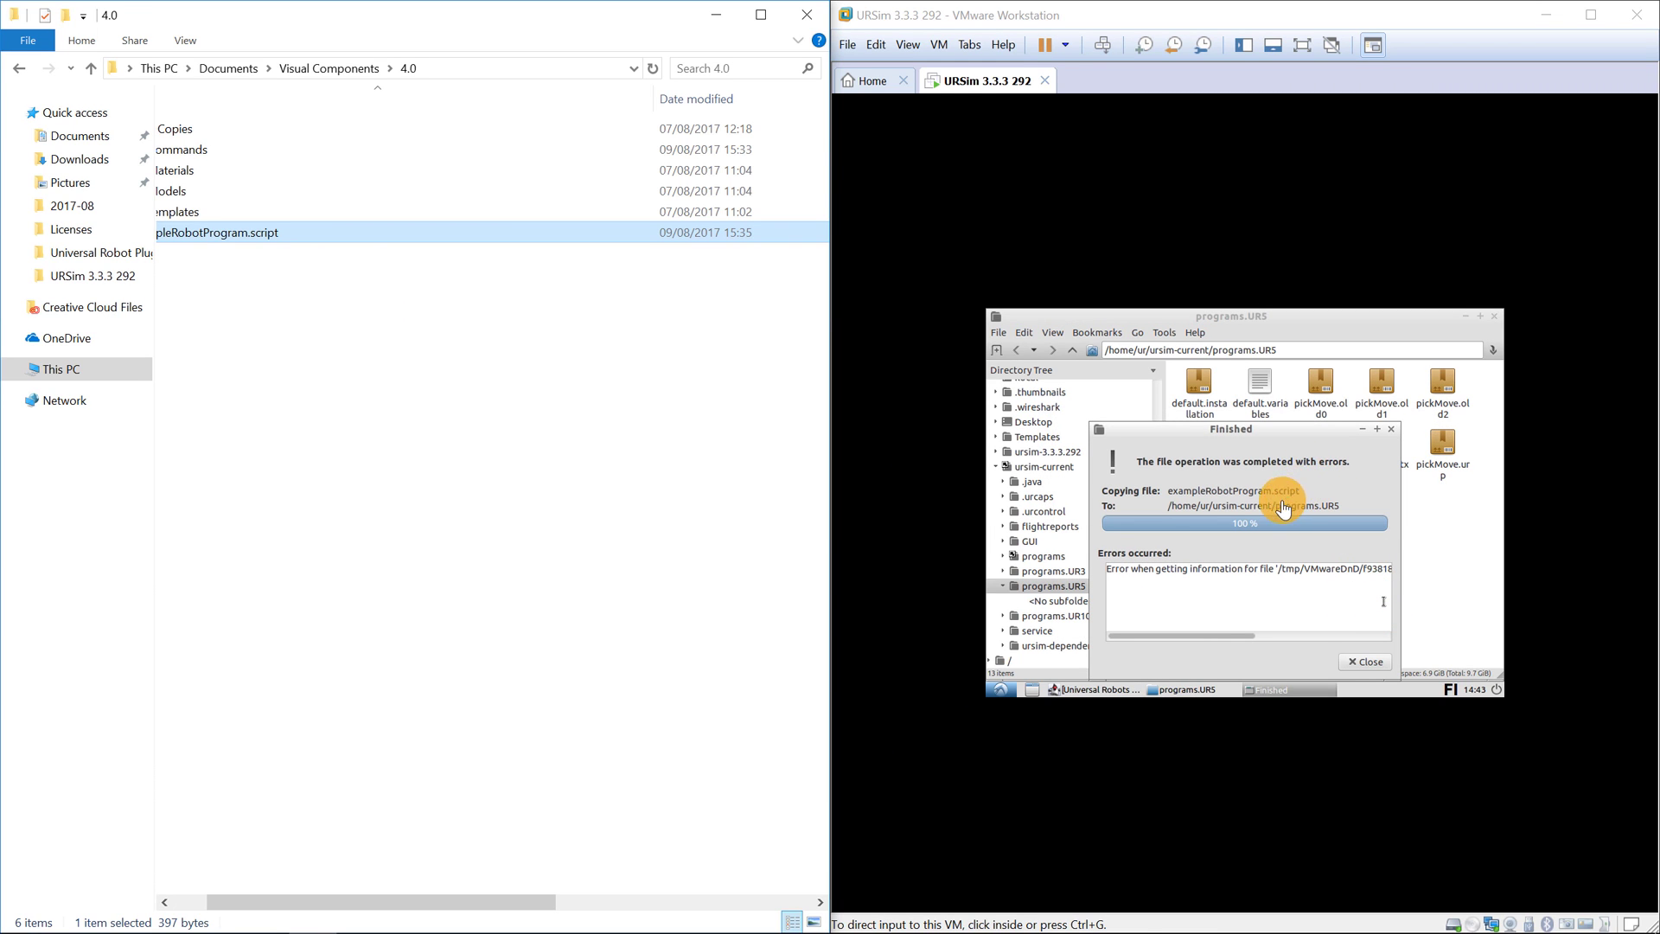
left_click(1225, 638)
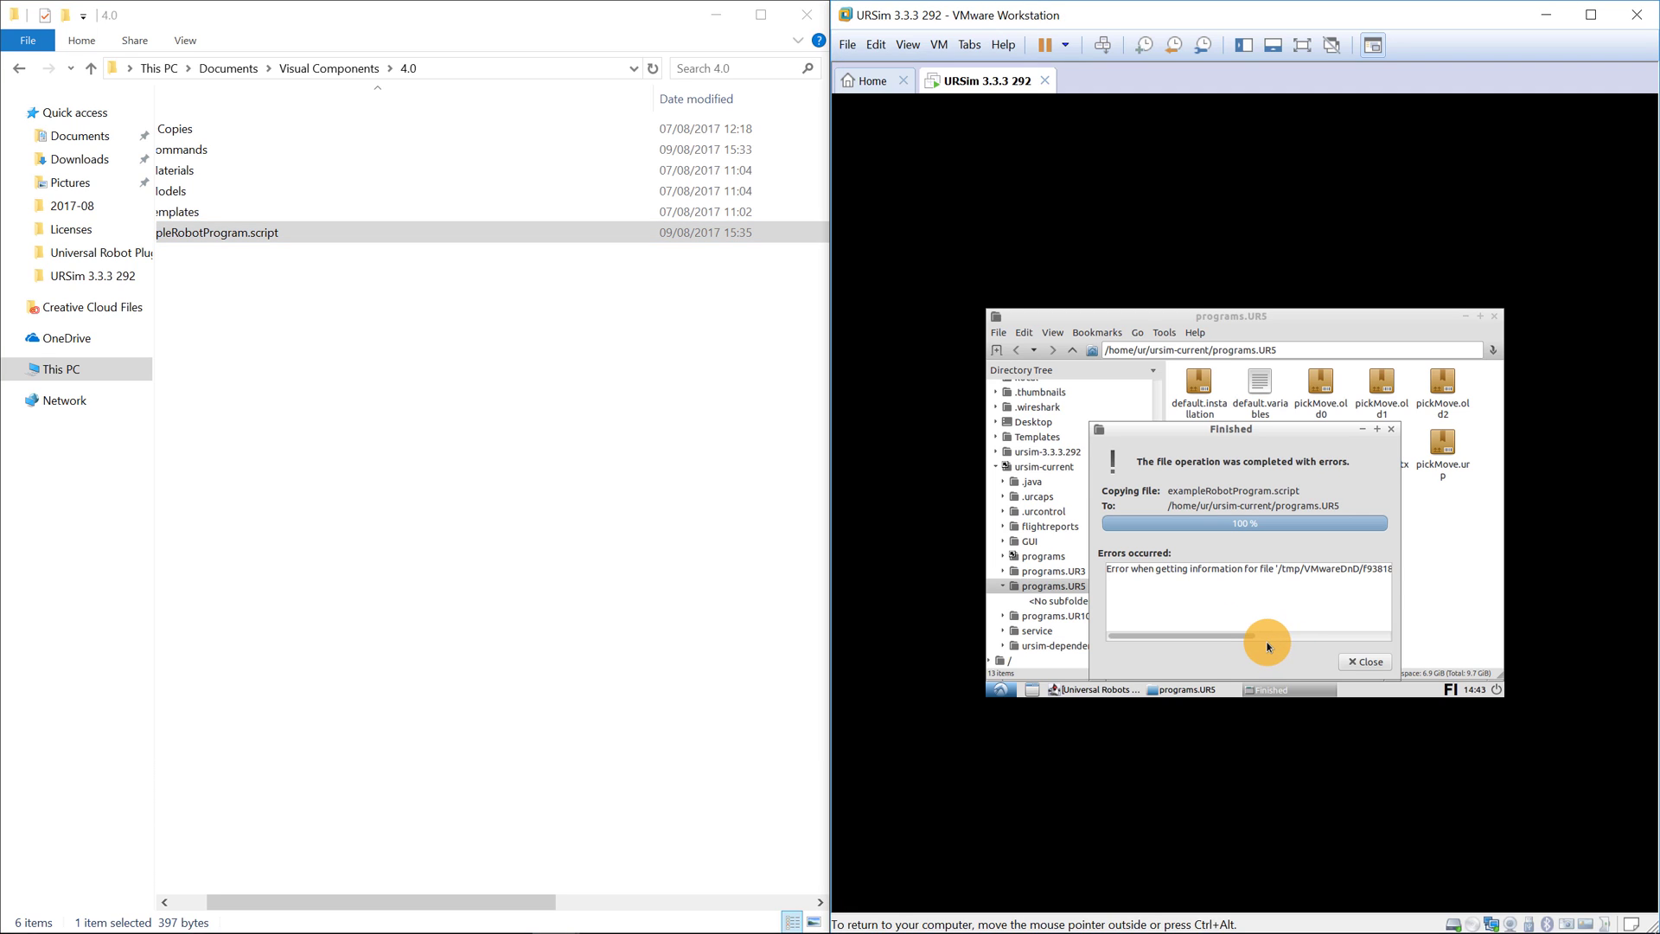
left_click_drag(1242, 637, 1196, 641)
left_click(1358, 664)
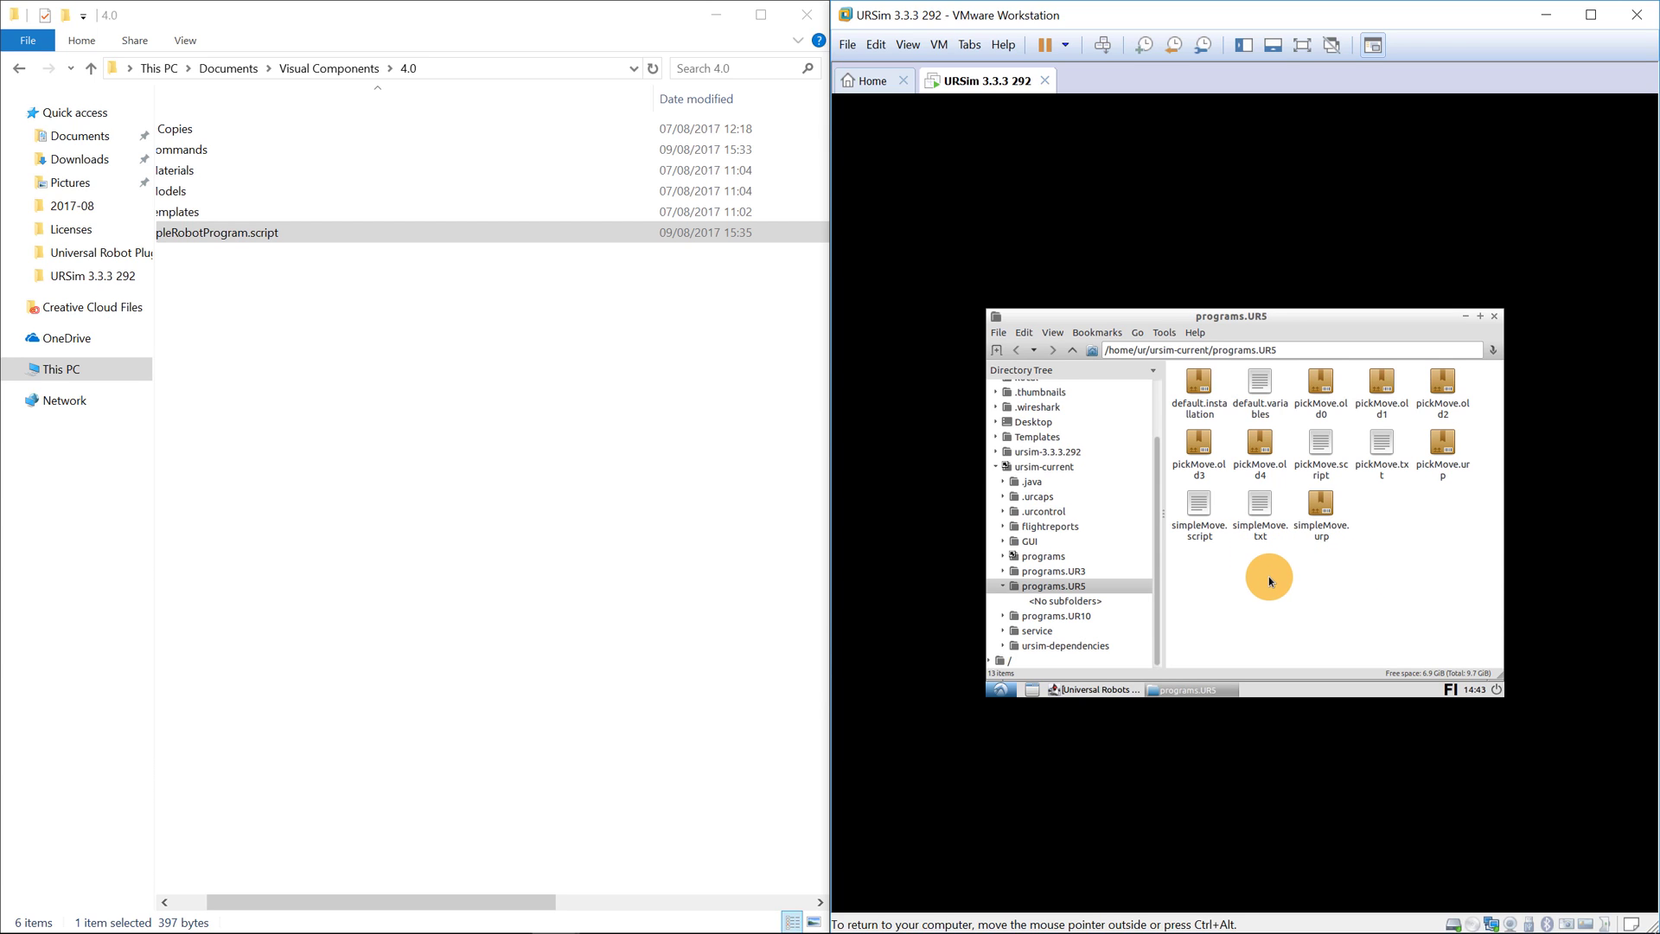
Copy exampleRobotProgram.script and paste it into the programs.UR5 folder
right_click(242, 228)
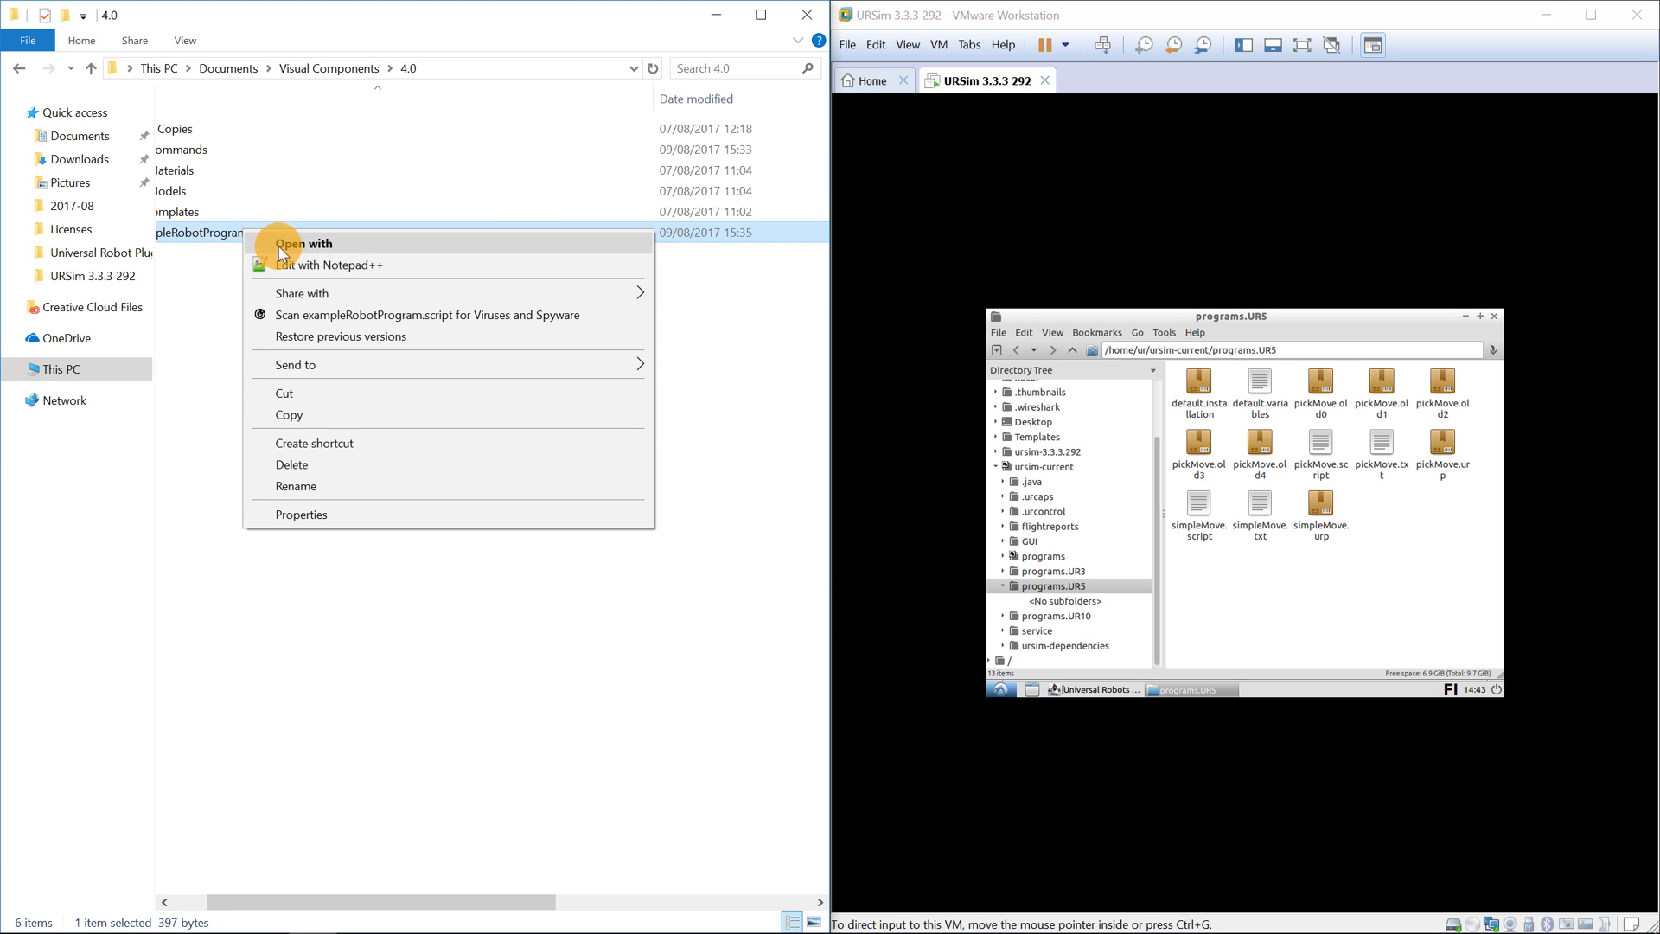
left_click(329, 415)
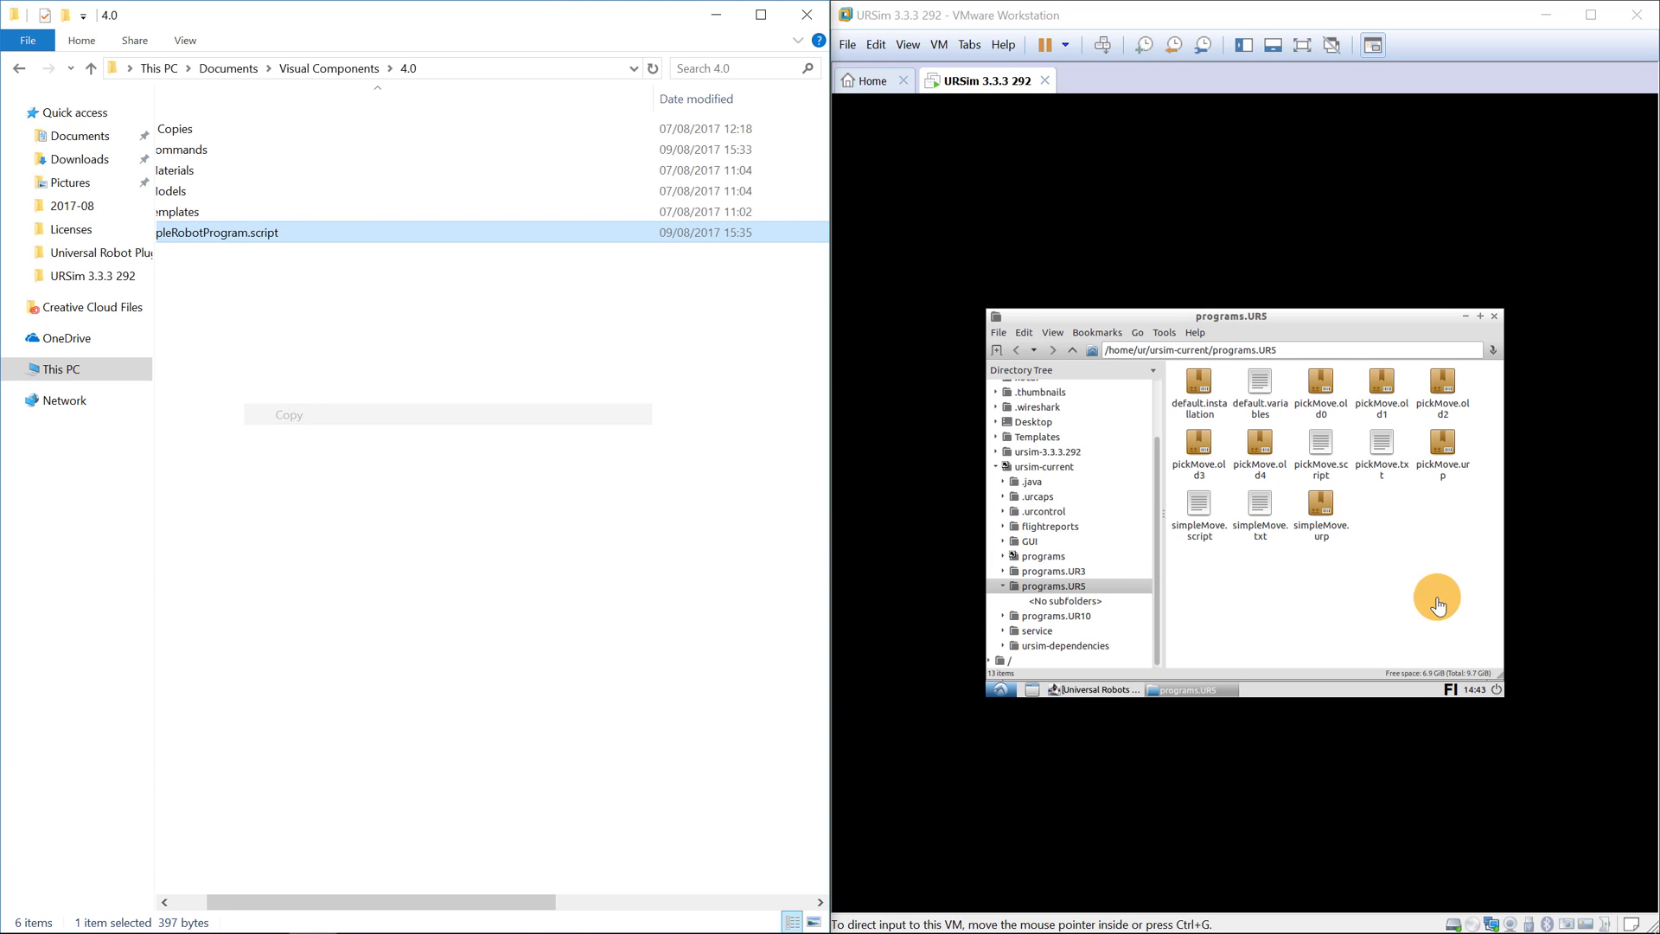
right_click(1363, 573)
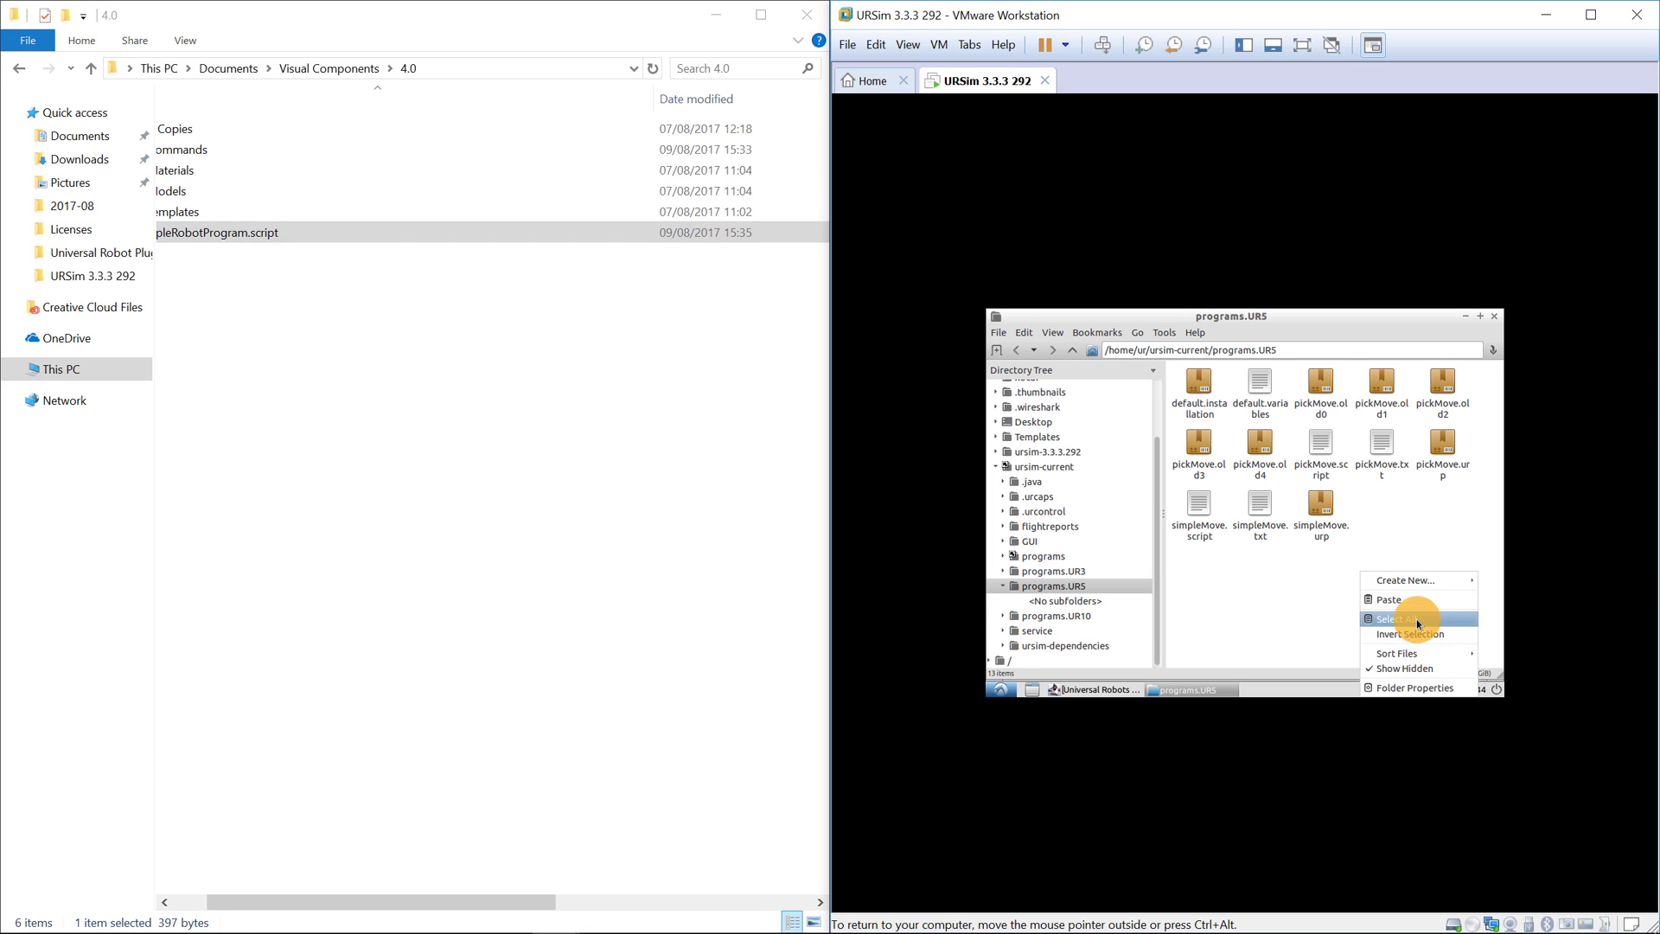
left_click(1414, 599)
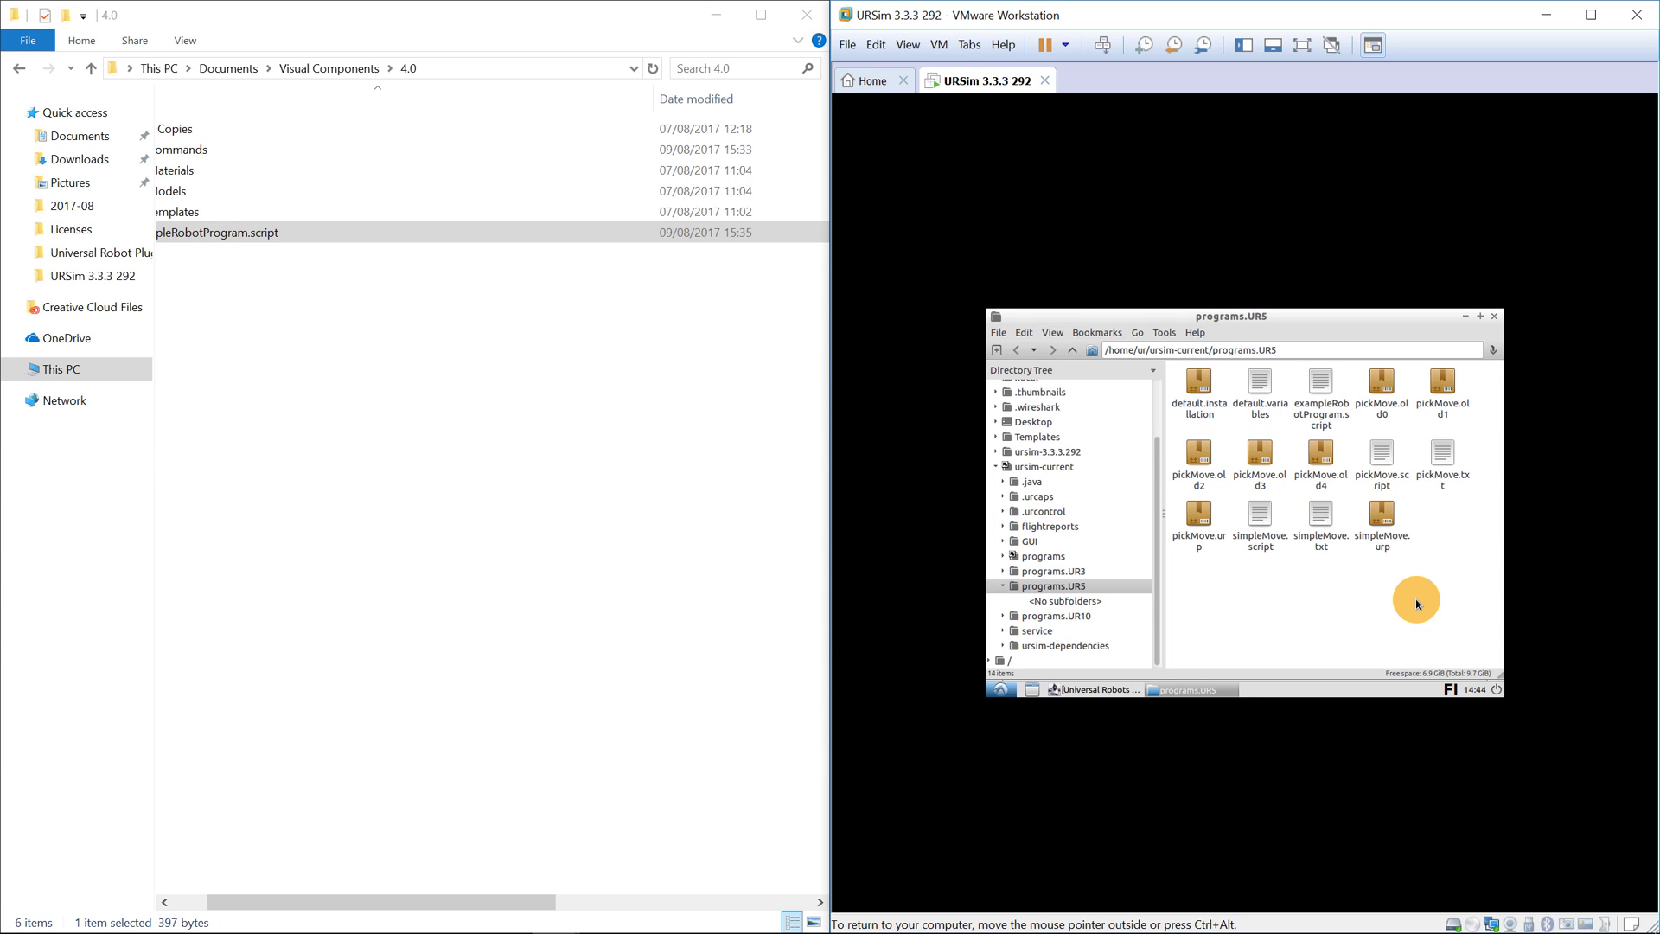
left_click(1323, 398)
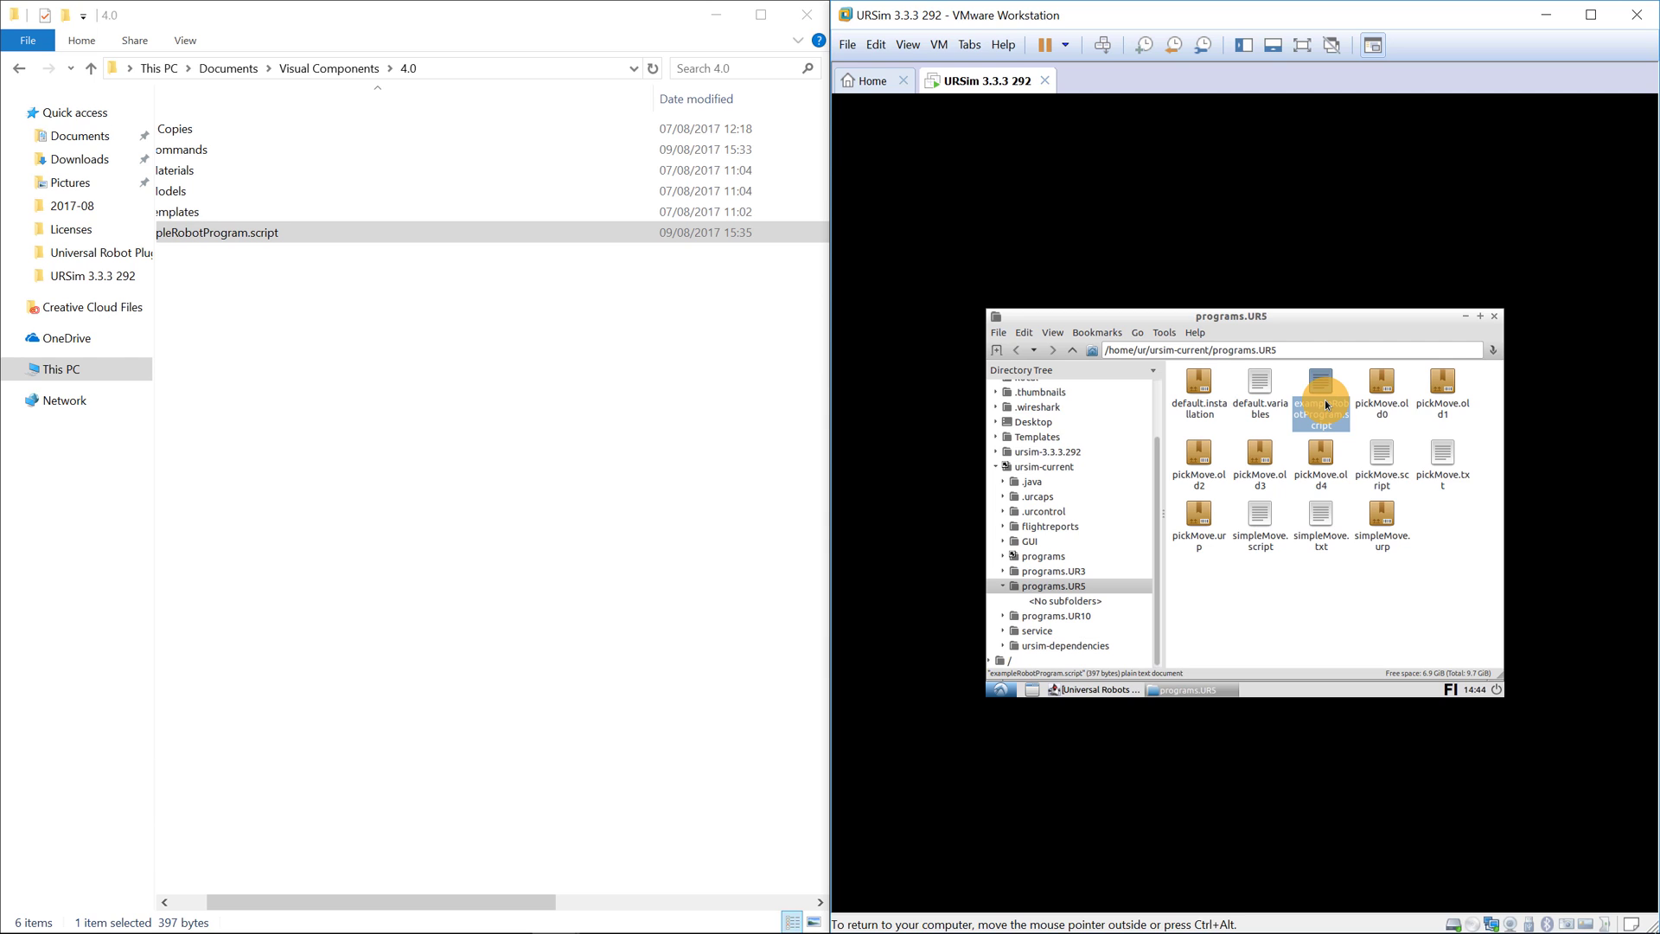
Close the folder window, show PolyScope full screen, and open simpleMove's program structure editor
left_click(1494, 316)
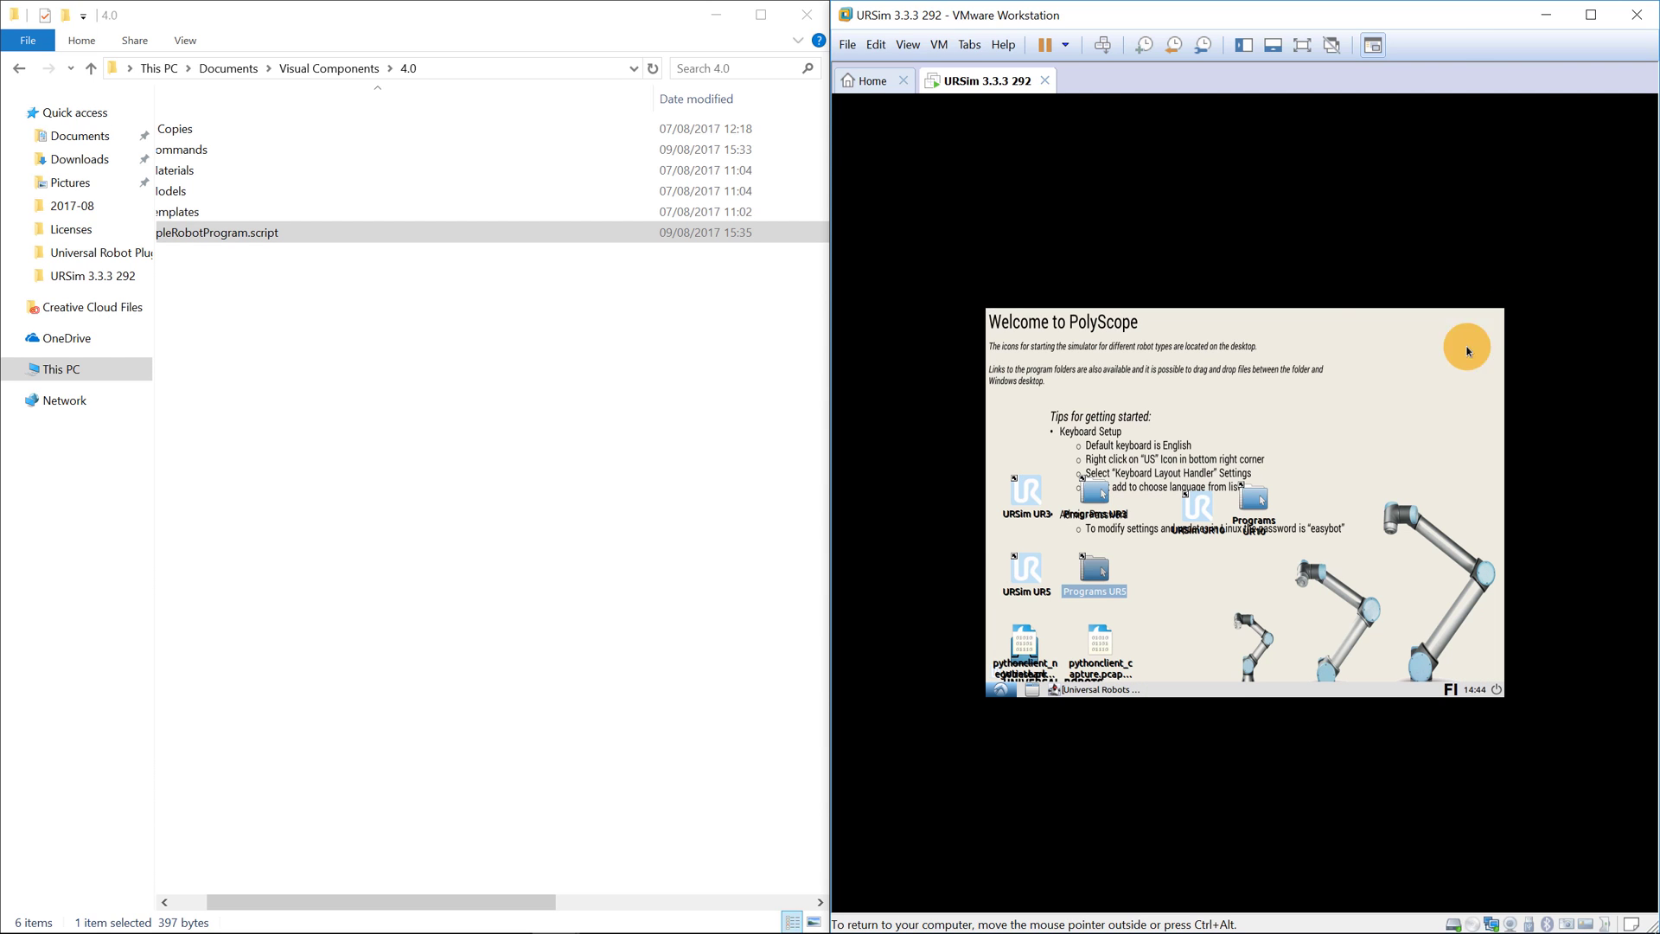
left_click(1093, 689)
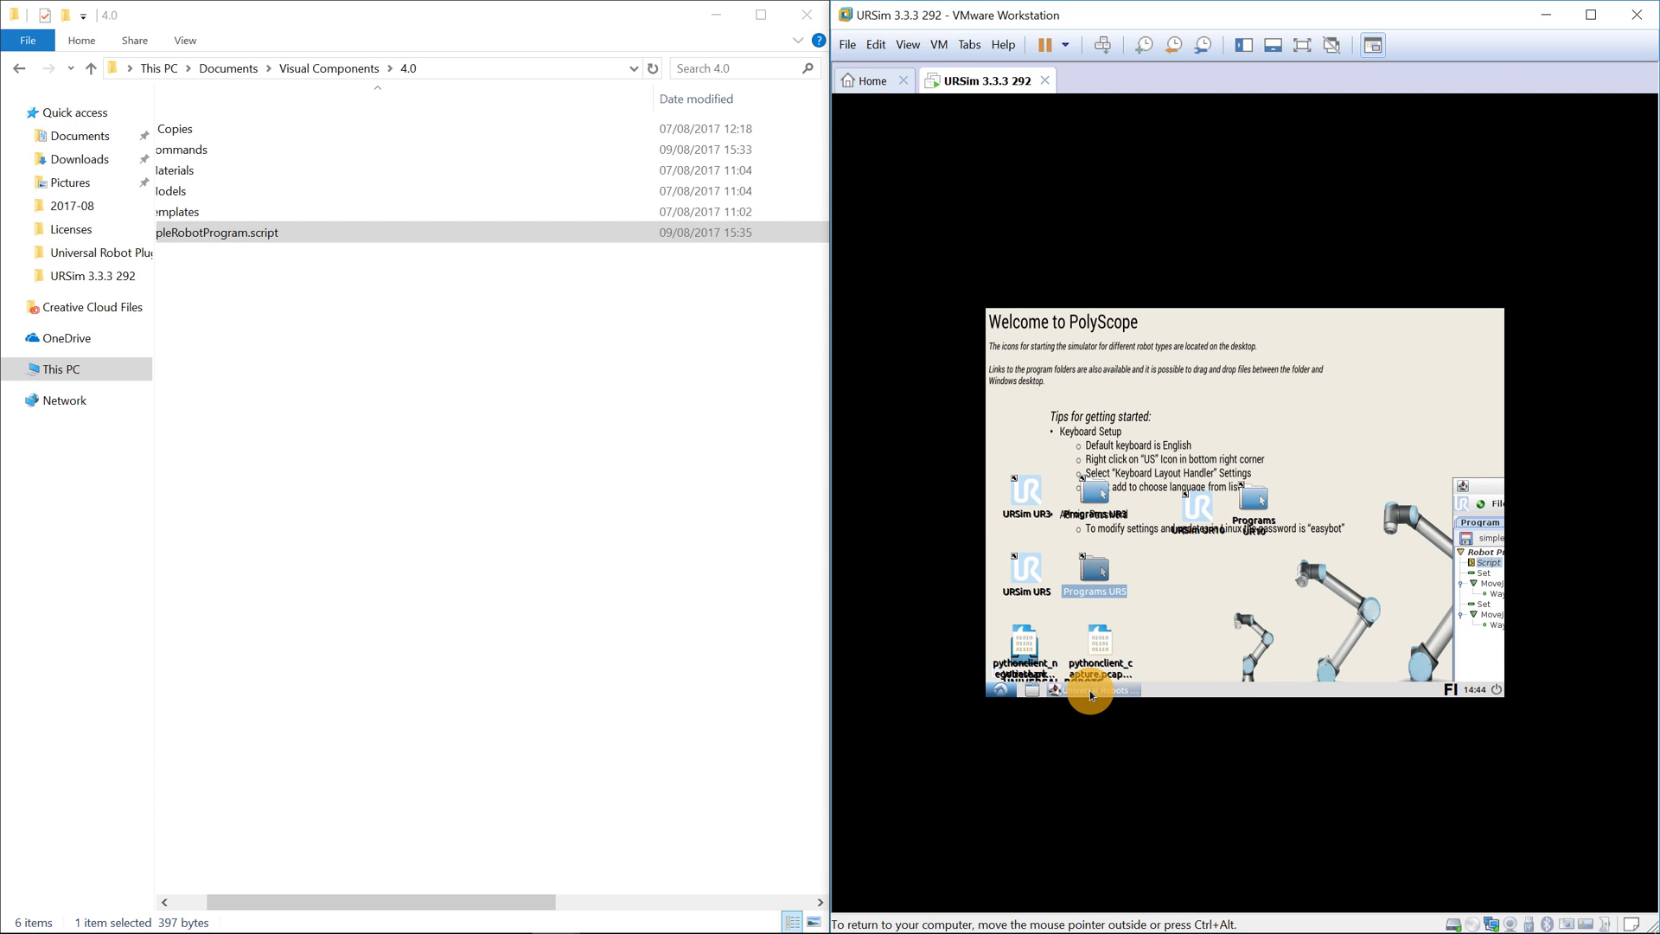
left_click_drag(1511, 485, 1087, 337)
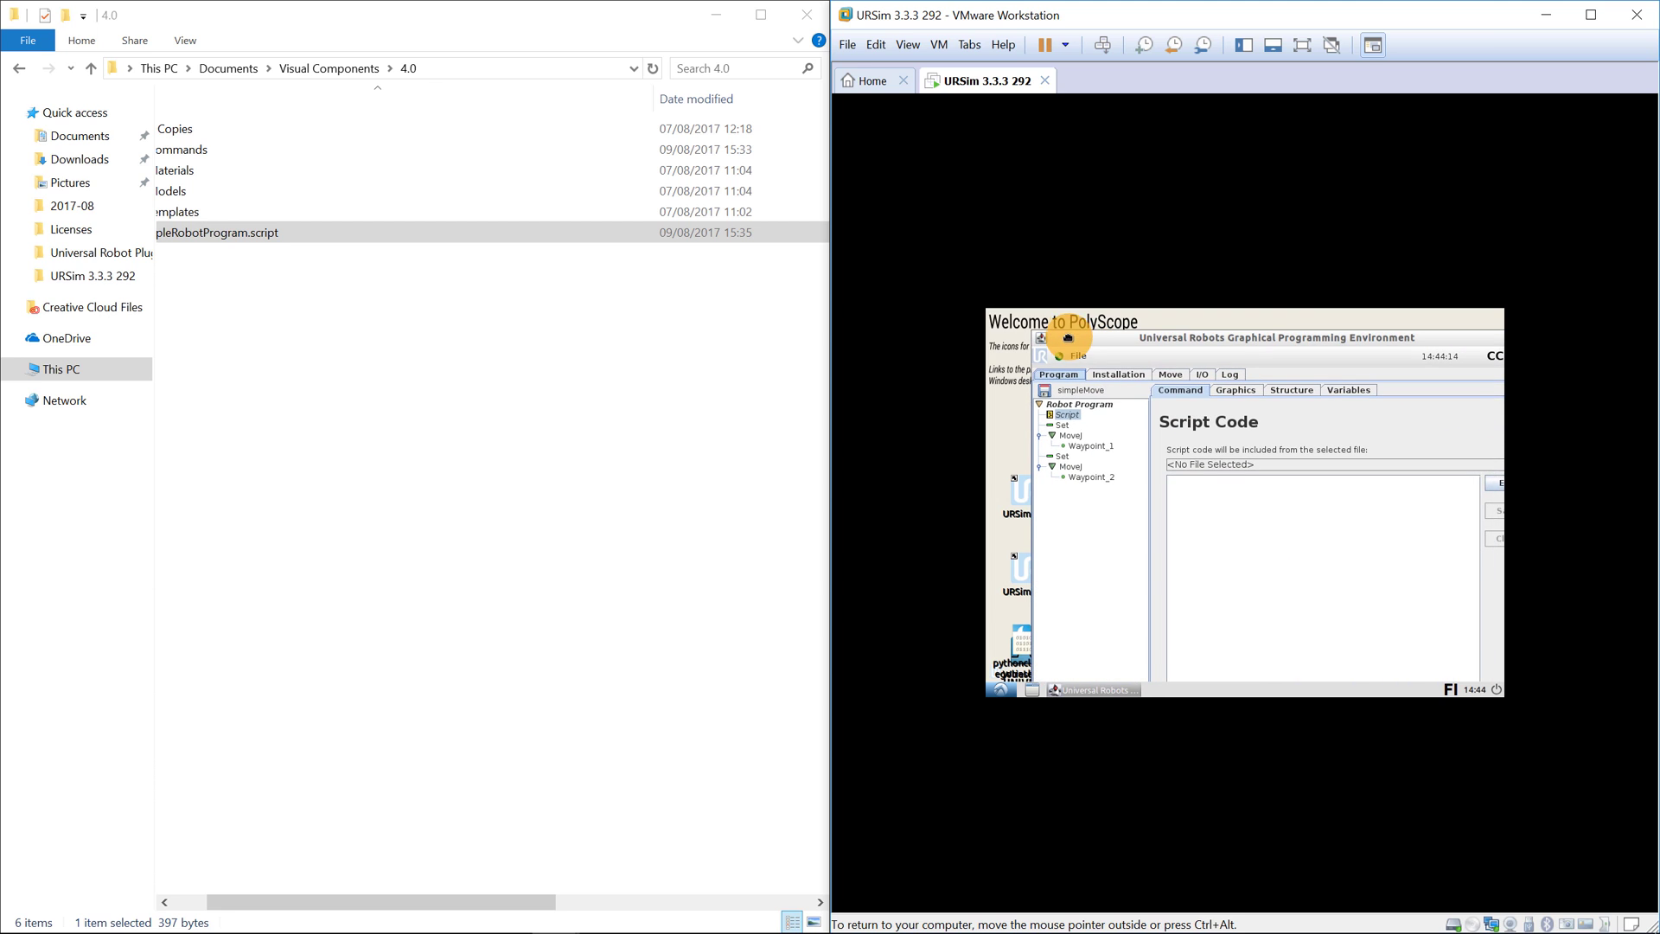
left_click(1304, 44)
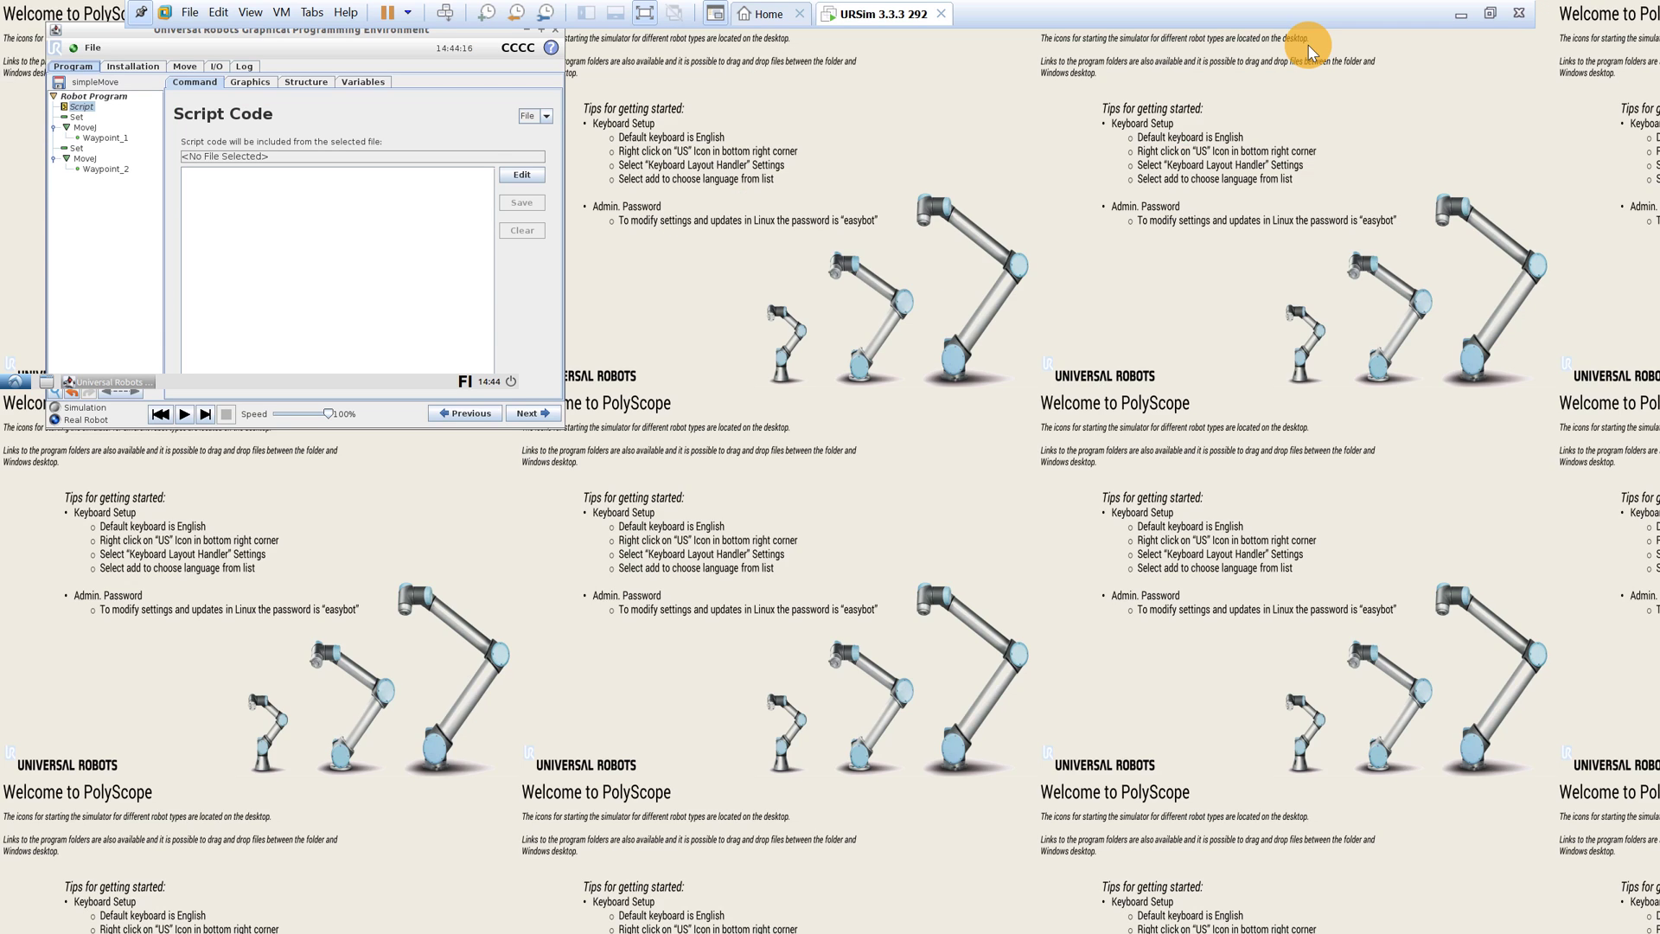
left_click_drag(116, 26, 689, 192)
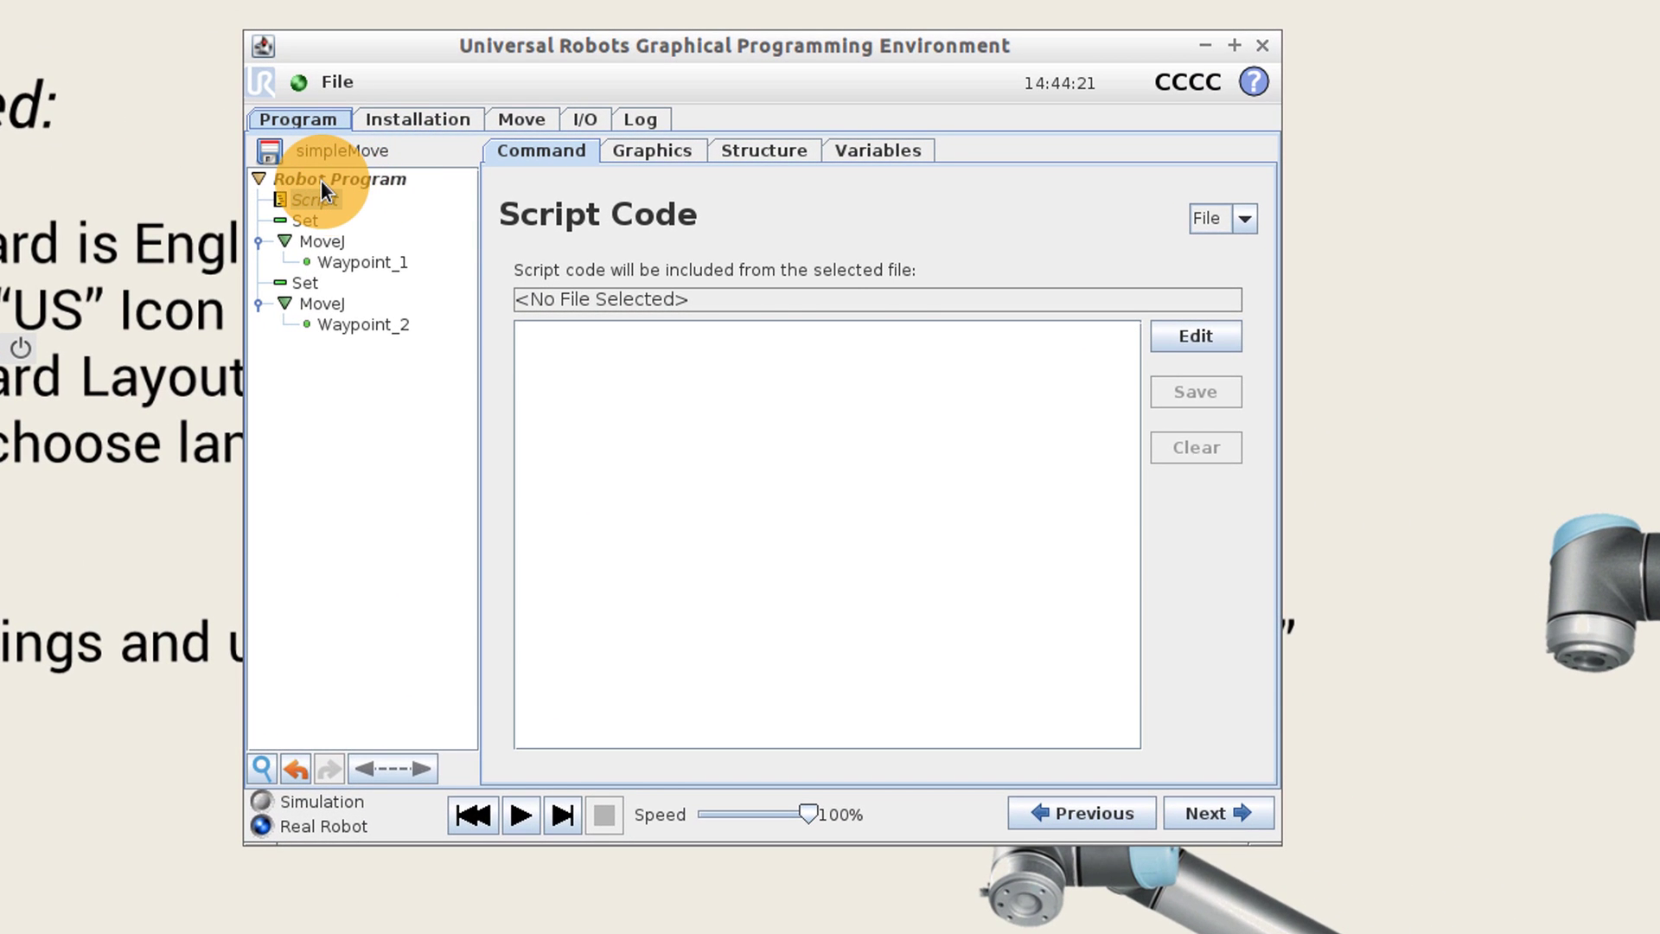
left_click(327, 180)
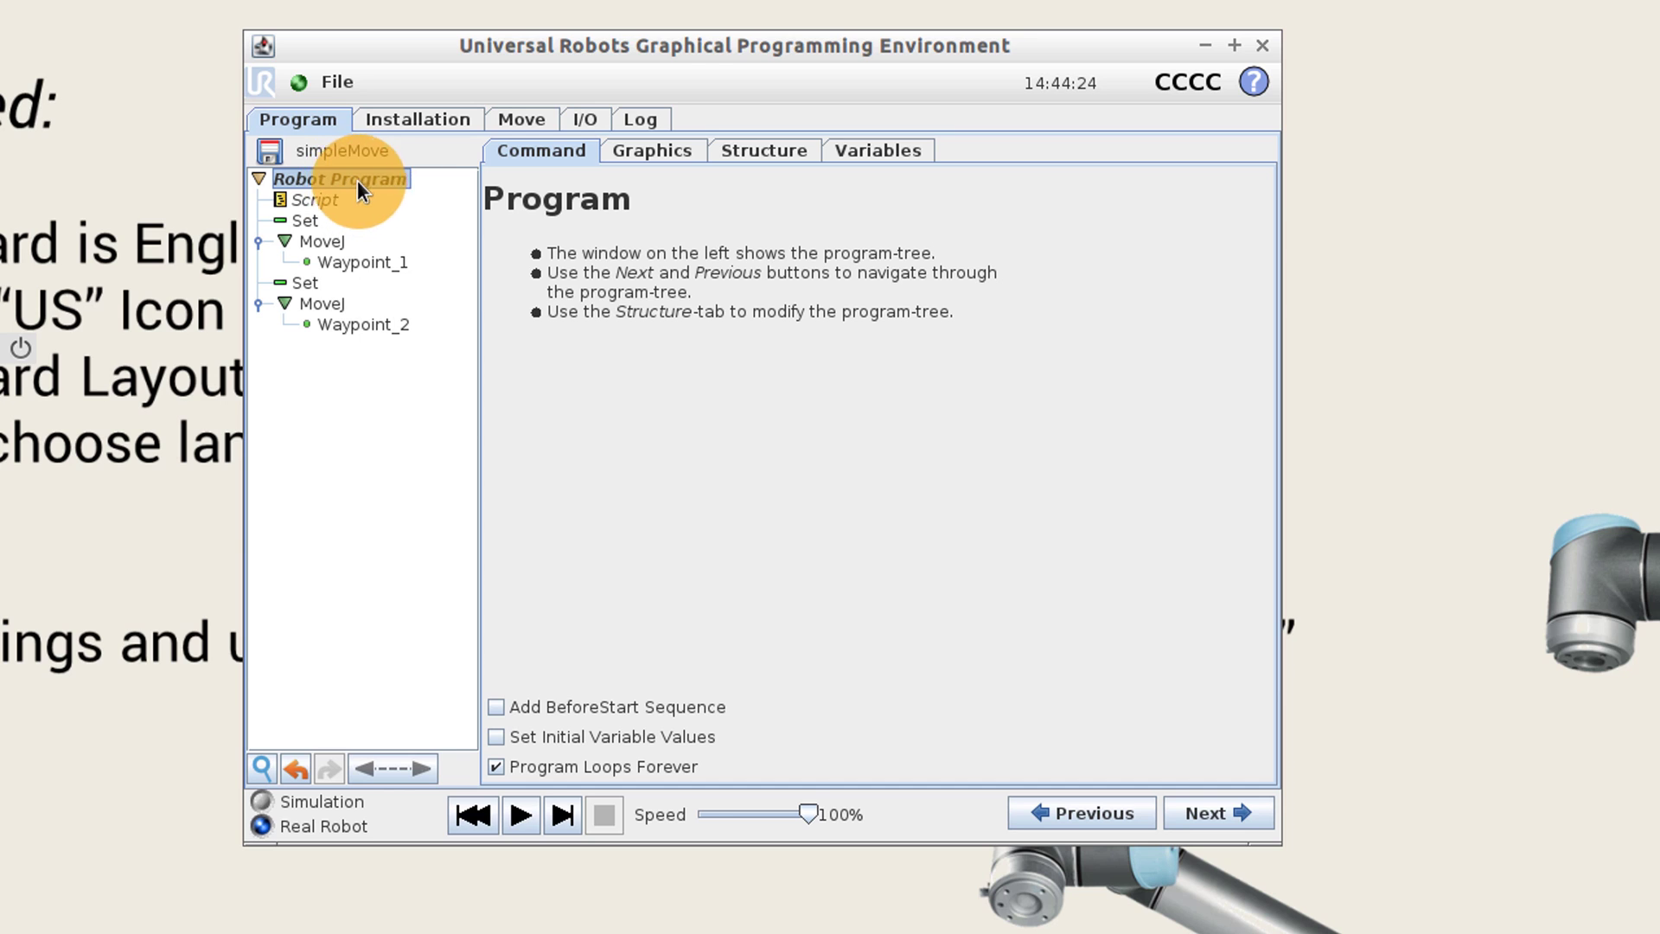
left_click(761, 155)
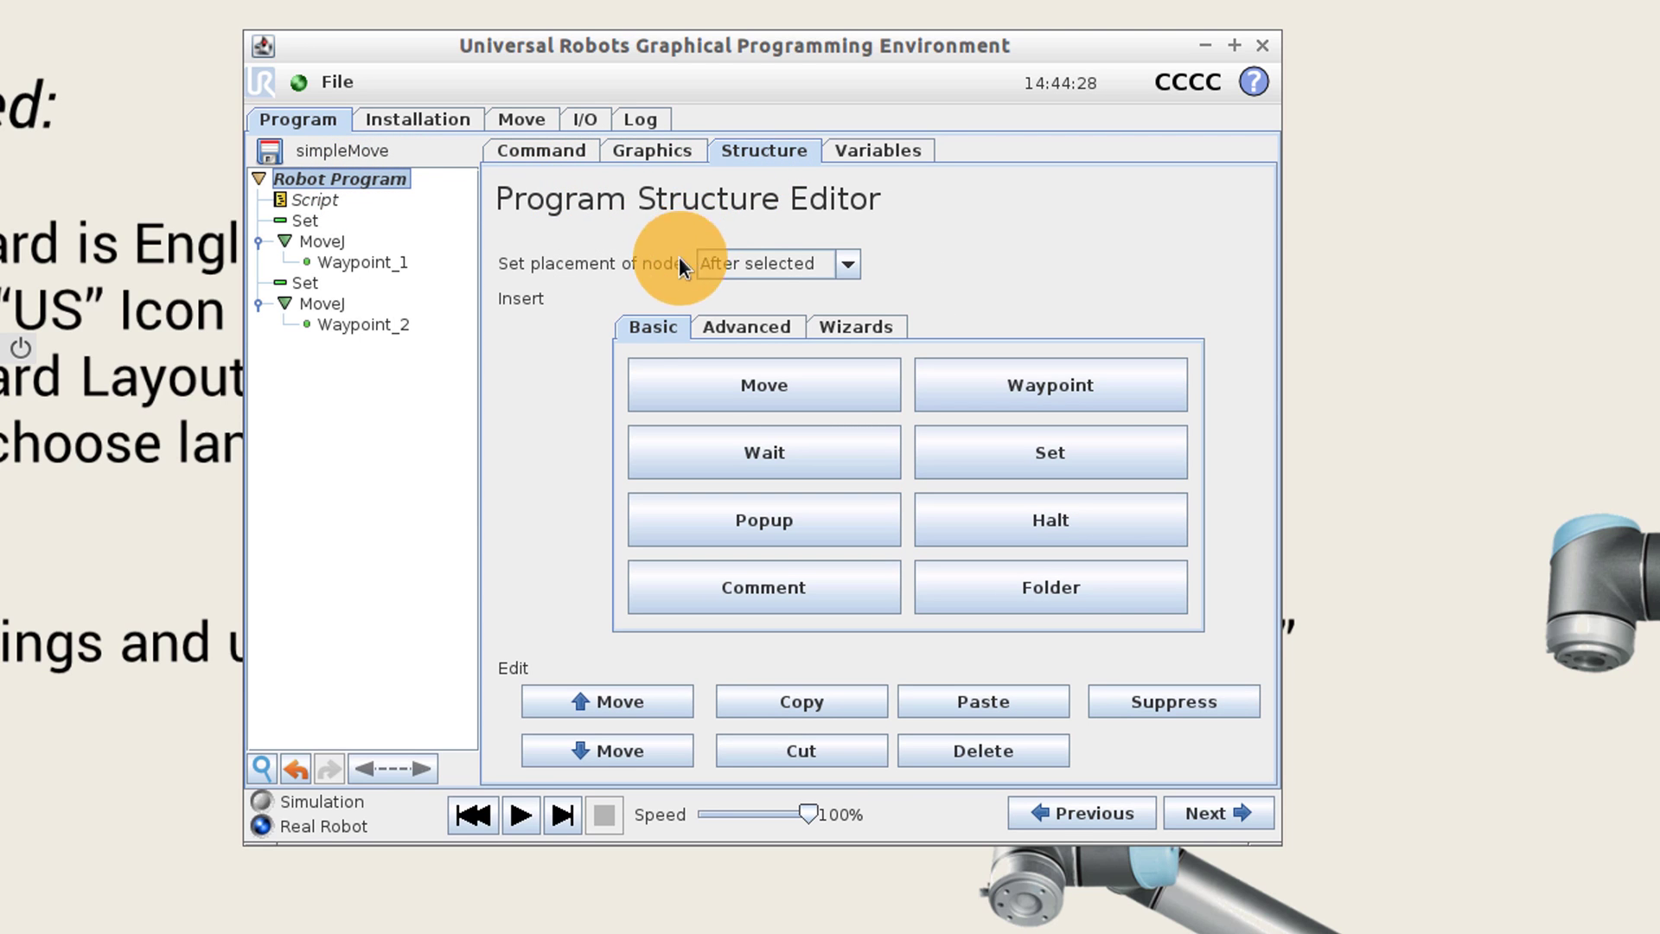
Set simpleMove's Script node to load its code from the file exampleRobotProgram.script
left_click(747, 328)
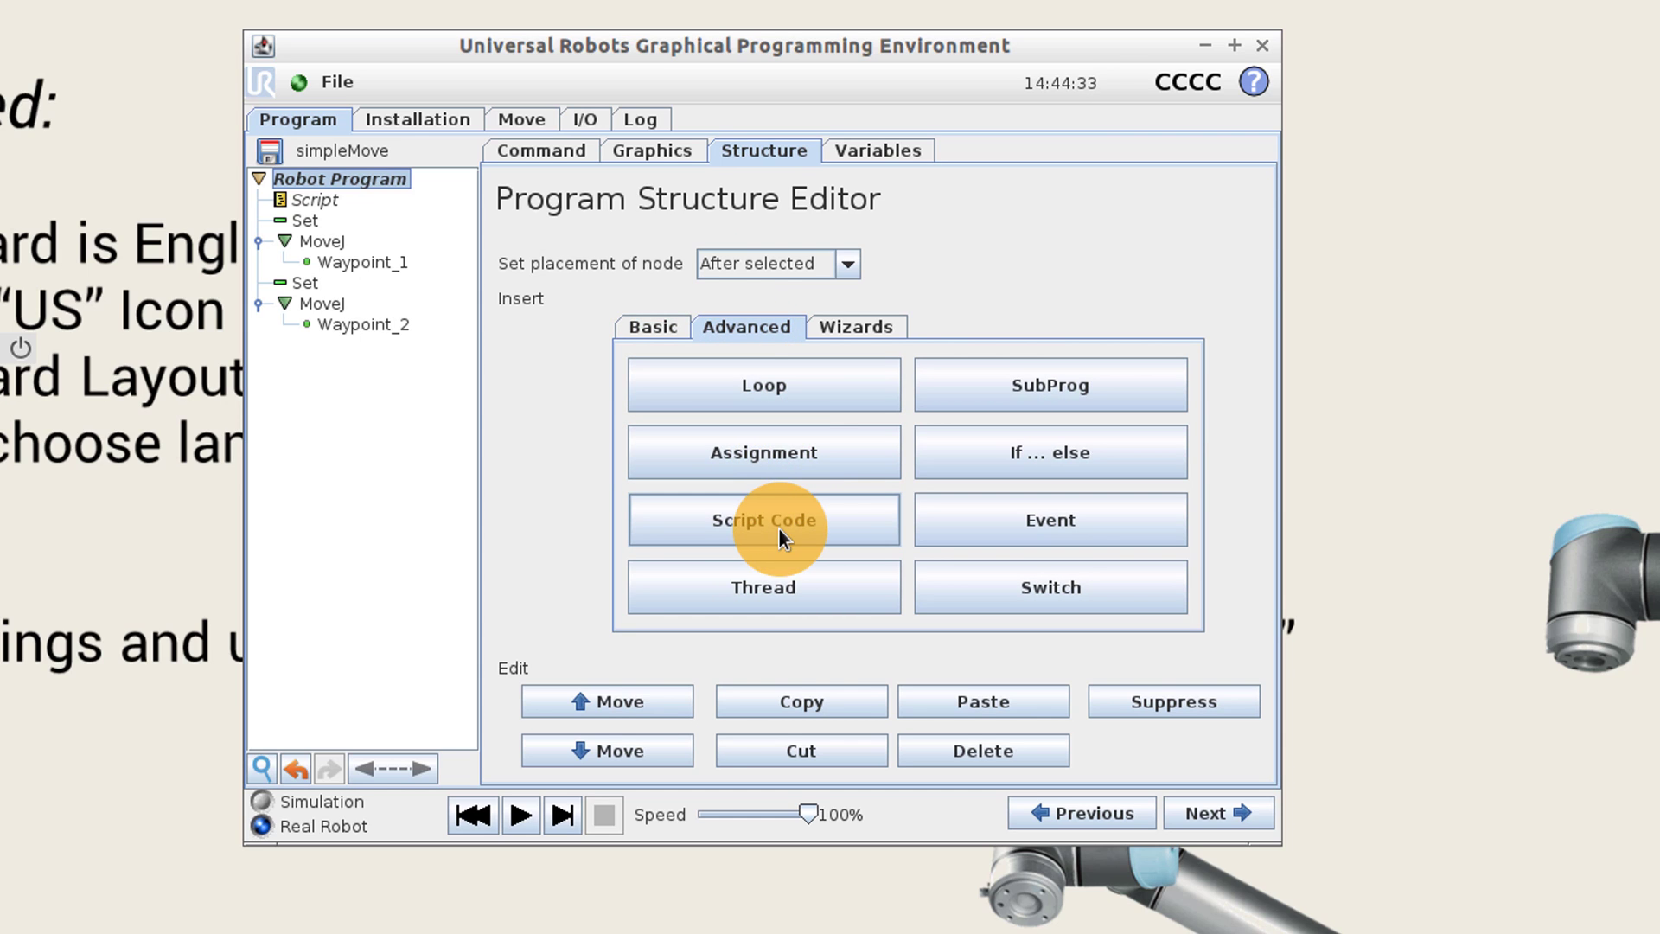
left_click(316, 204)
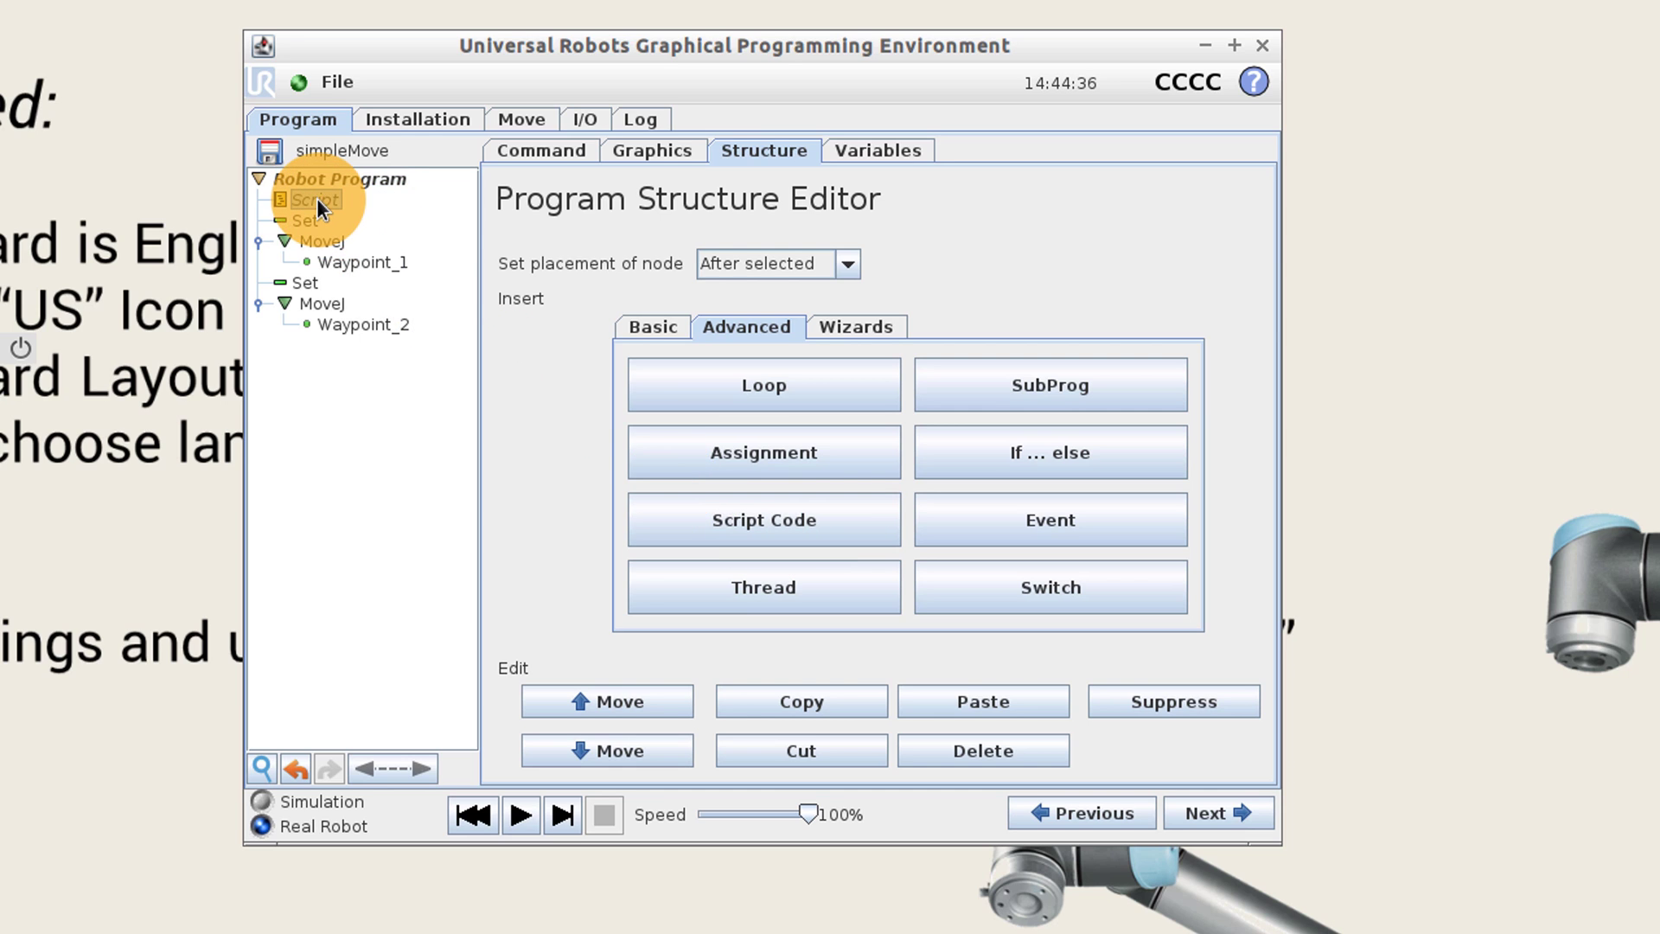
left_click(547, 149)
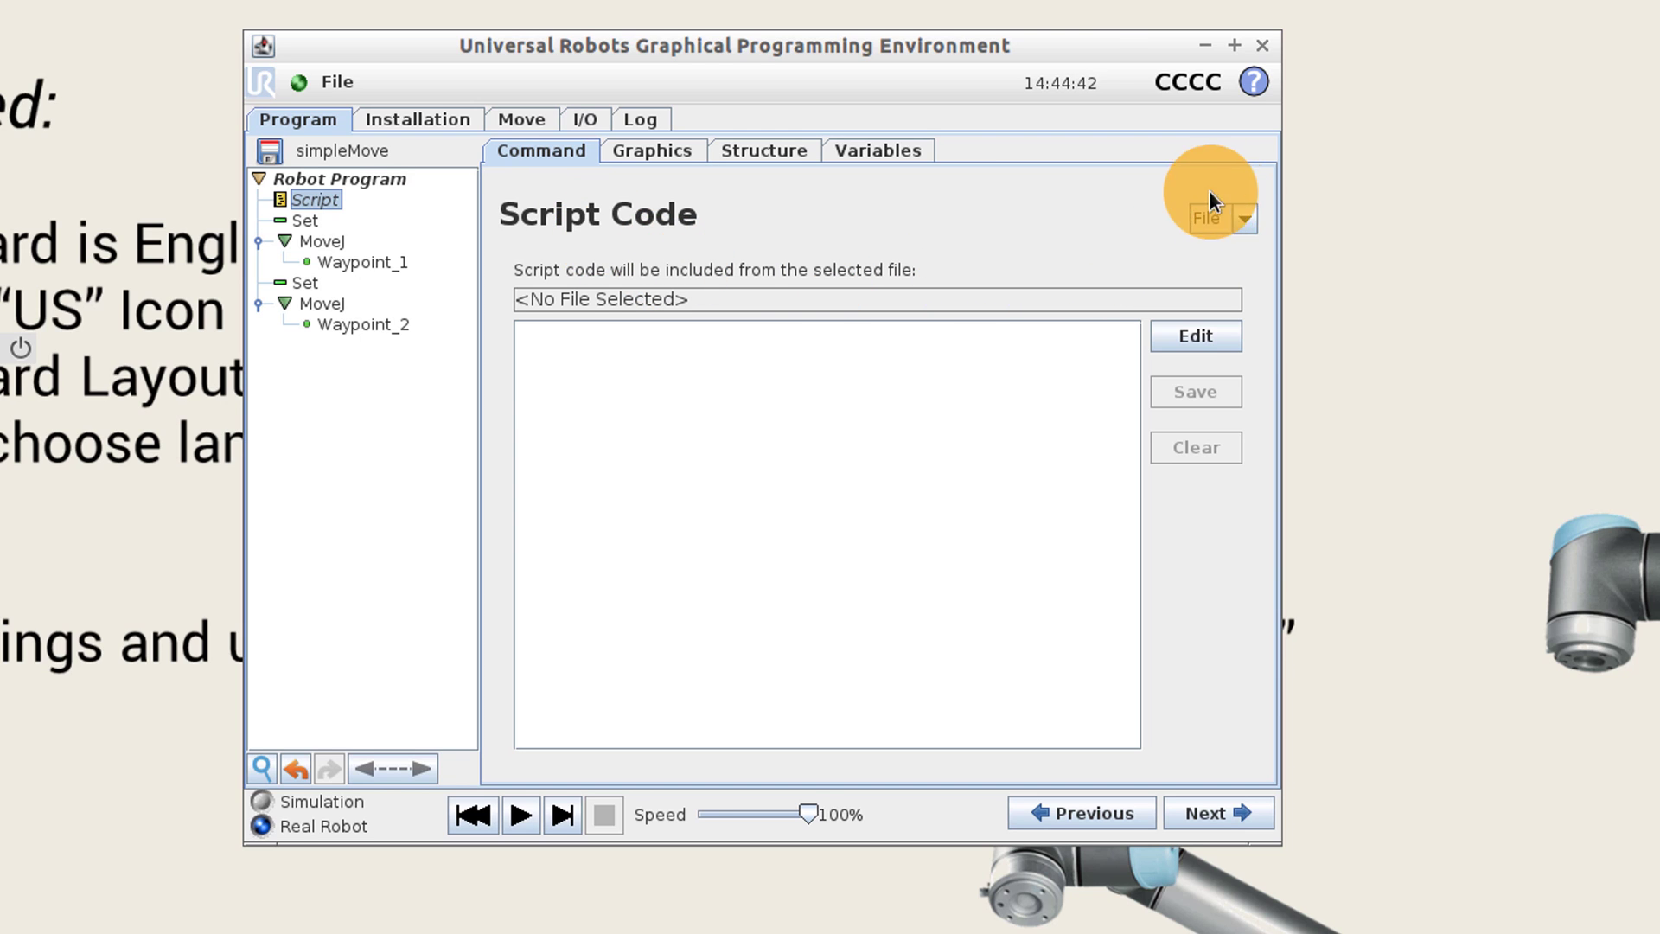
left_click(1223, 227)
left_click(1232, 268)
left_click(1211, 337)
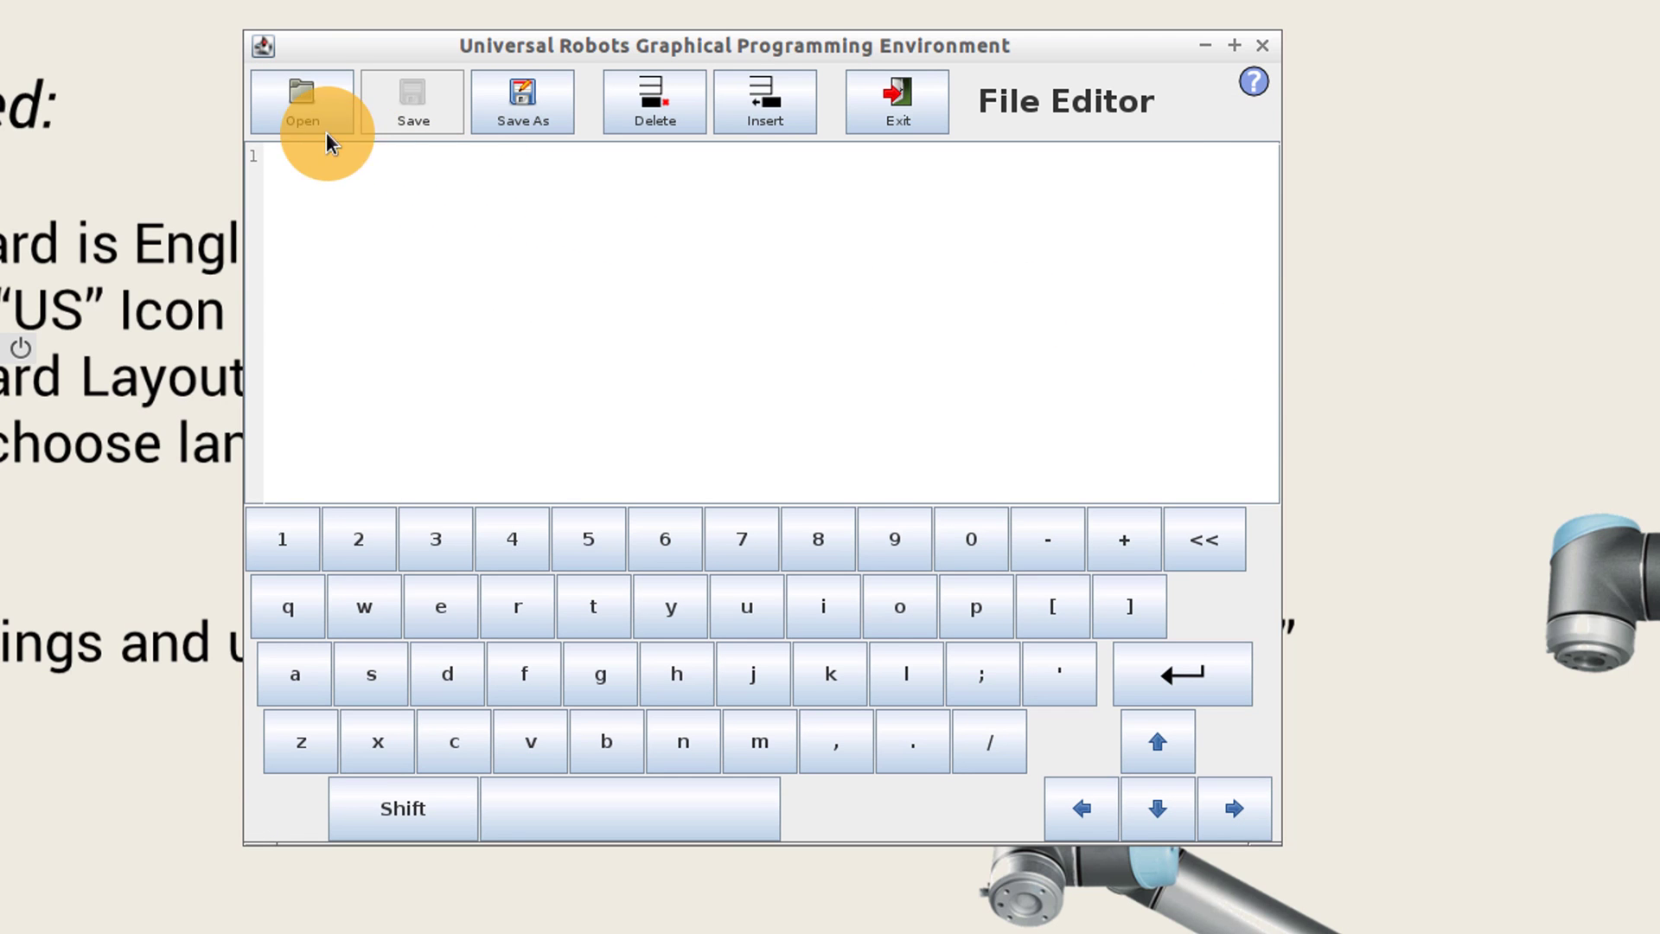
left_click(303, 121)
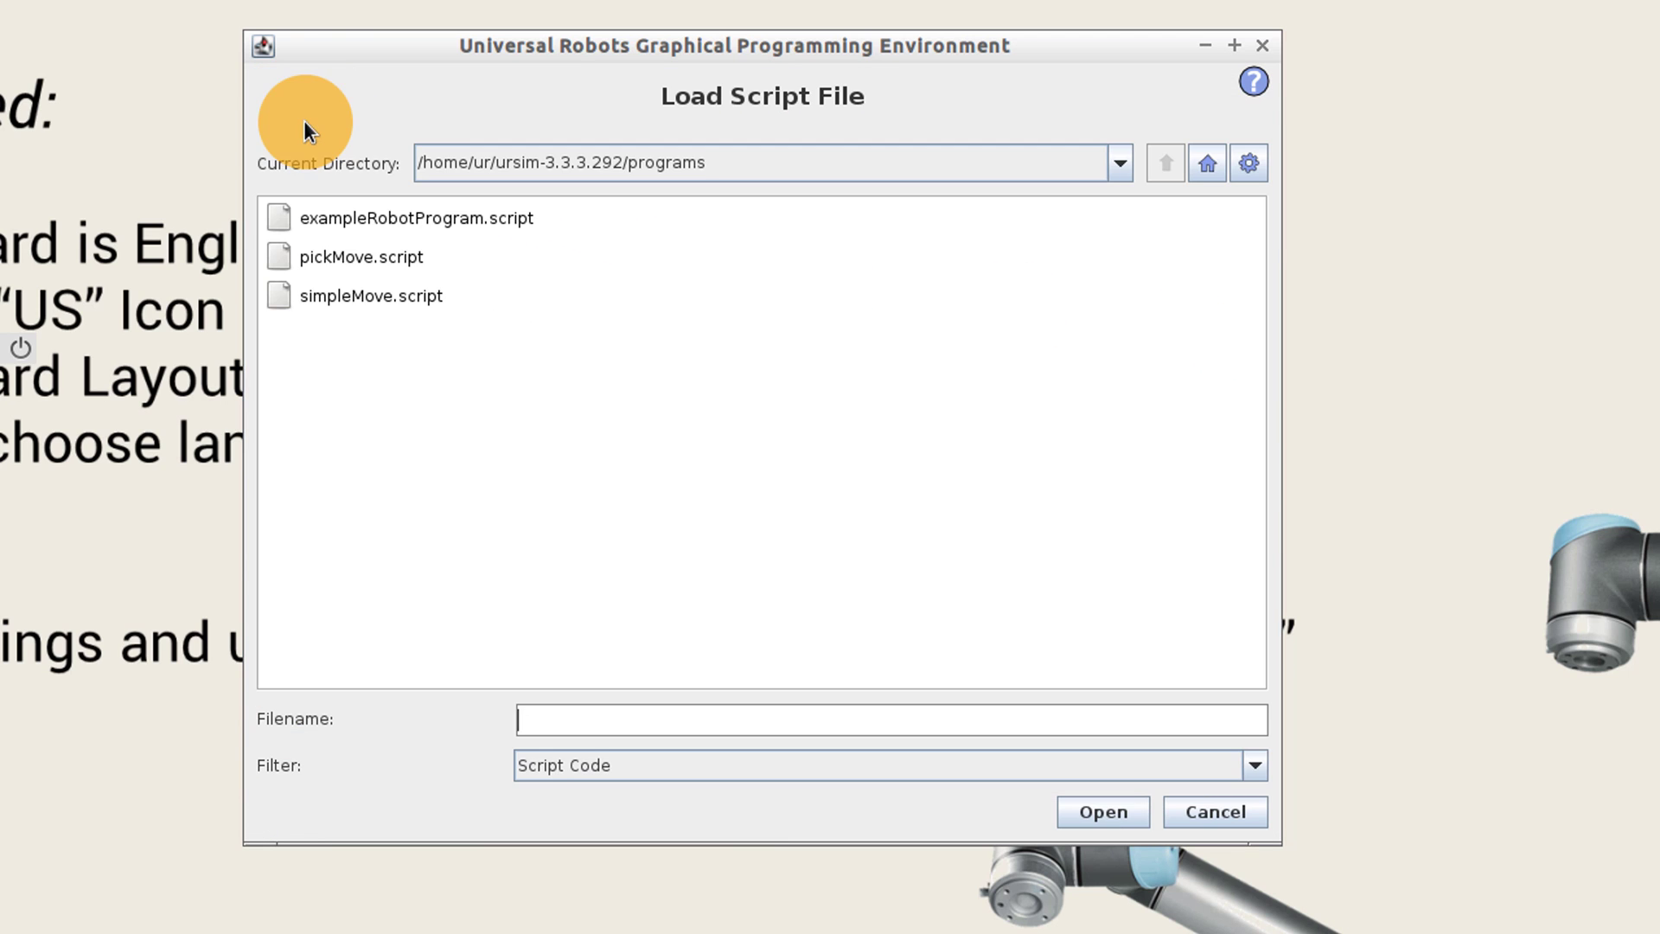
left_click(345, 228)
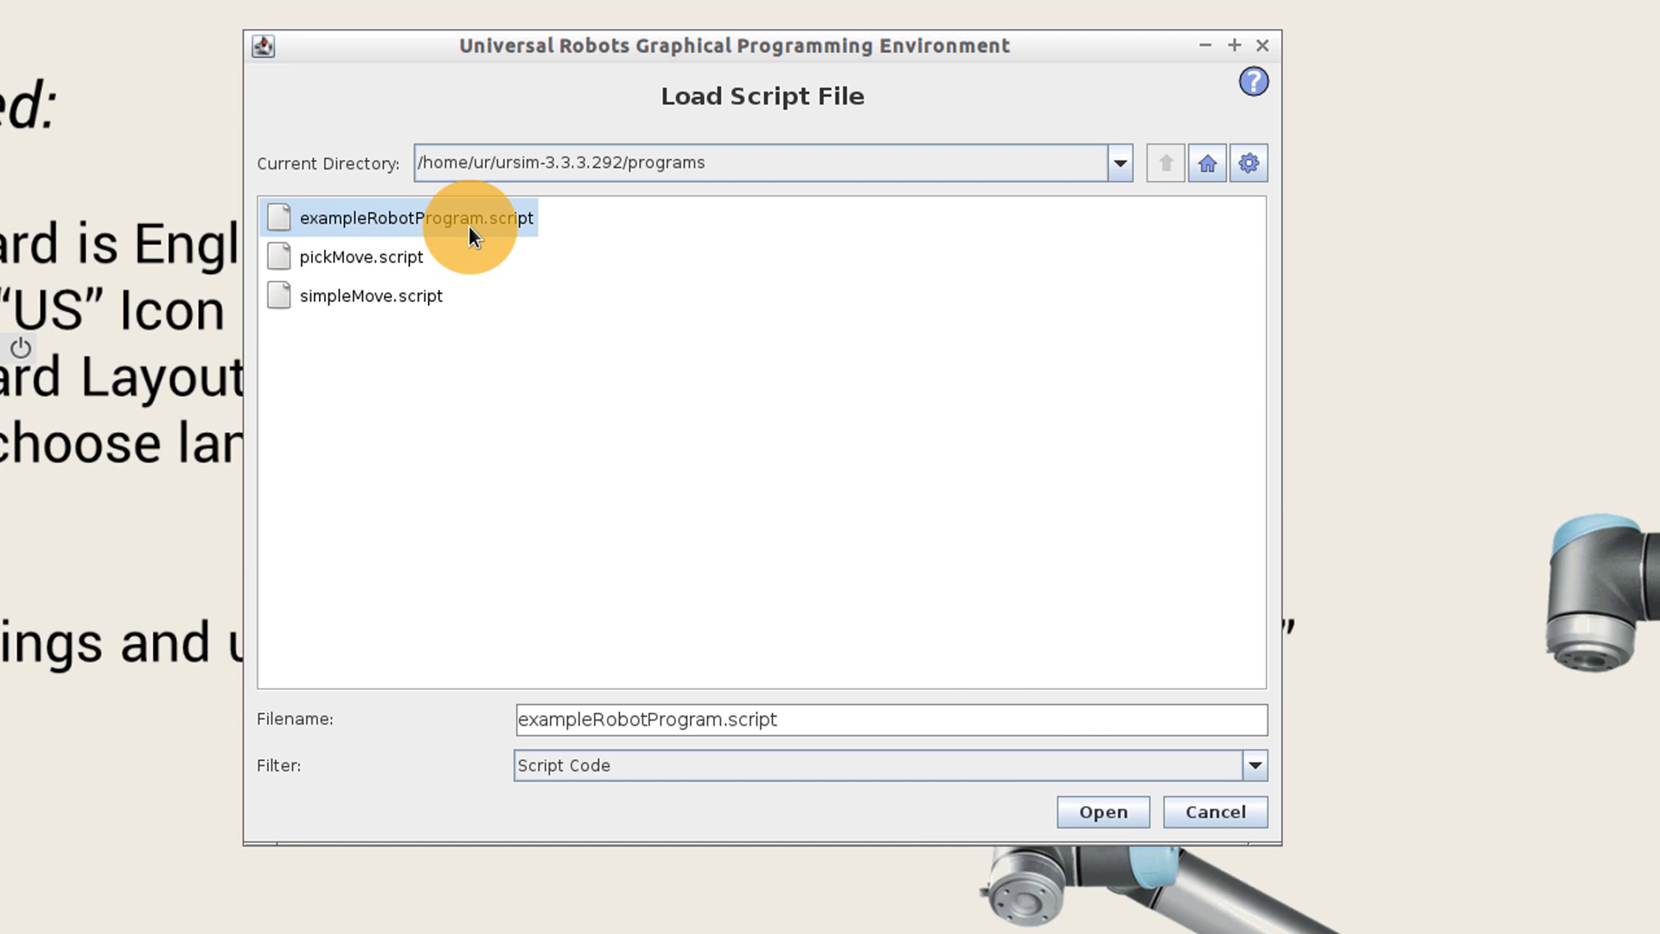
left_click(1081, 802)
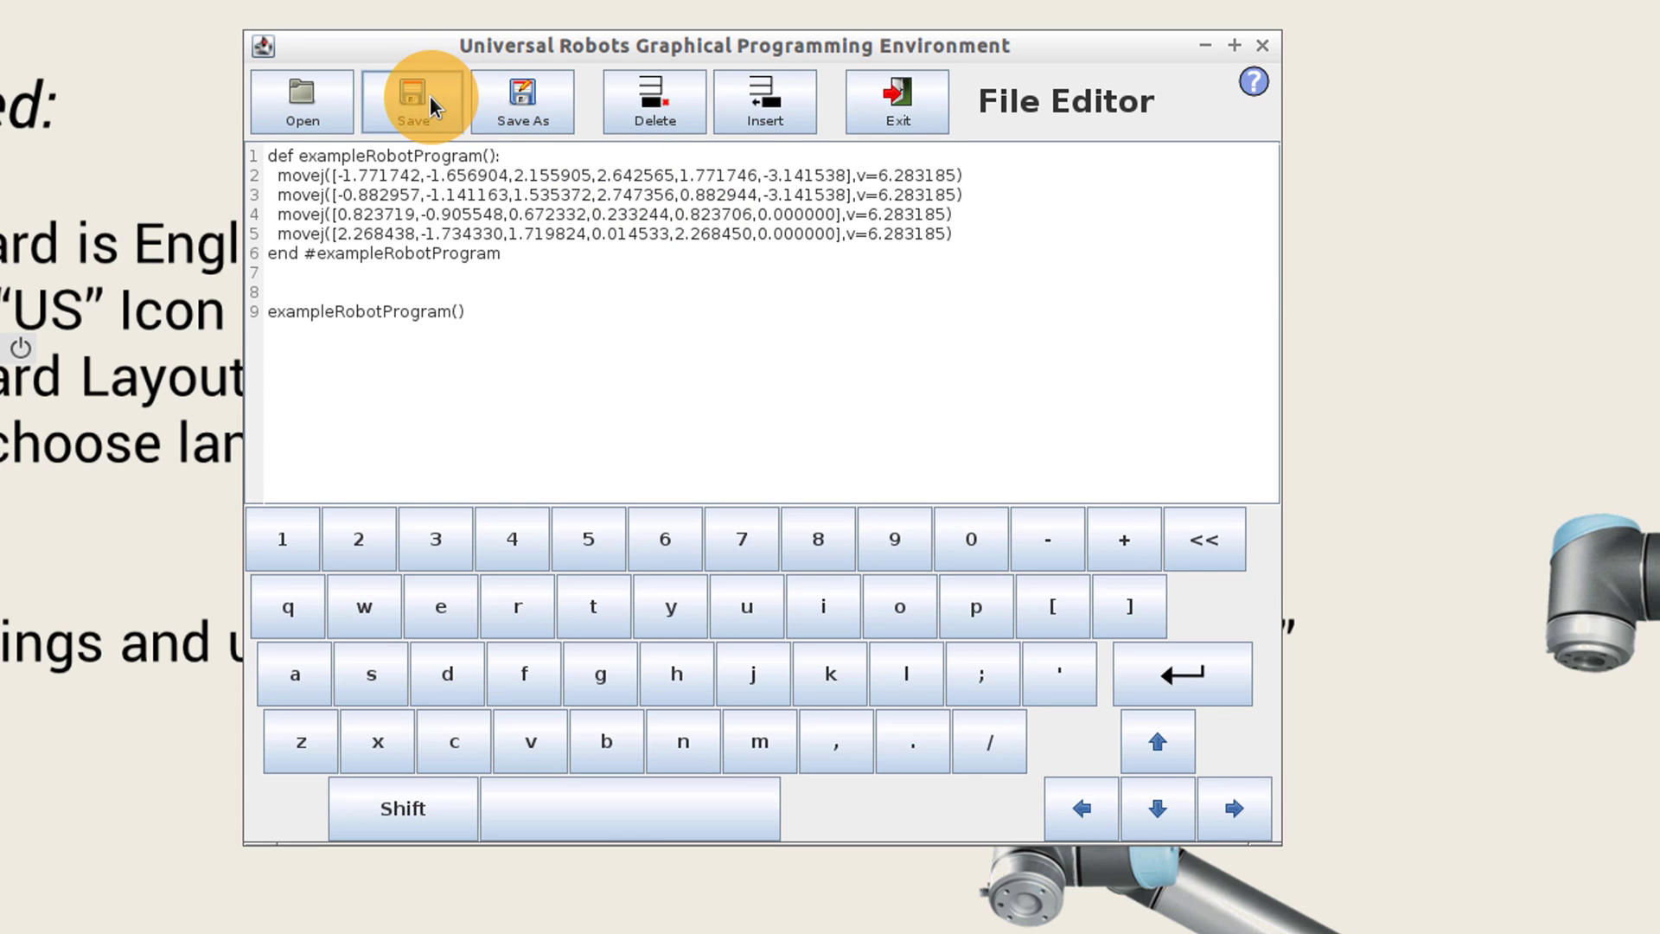
left_click(916, 93)
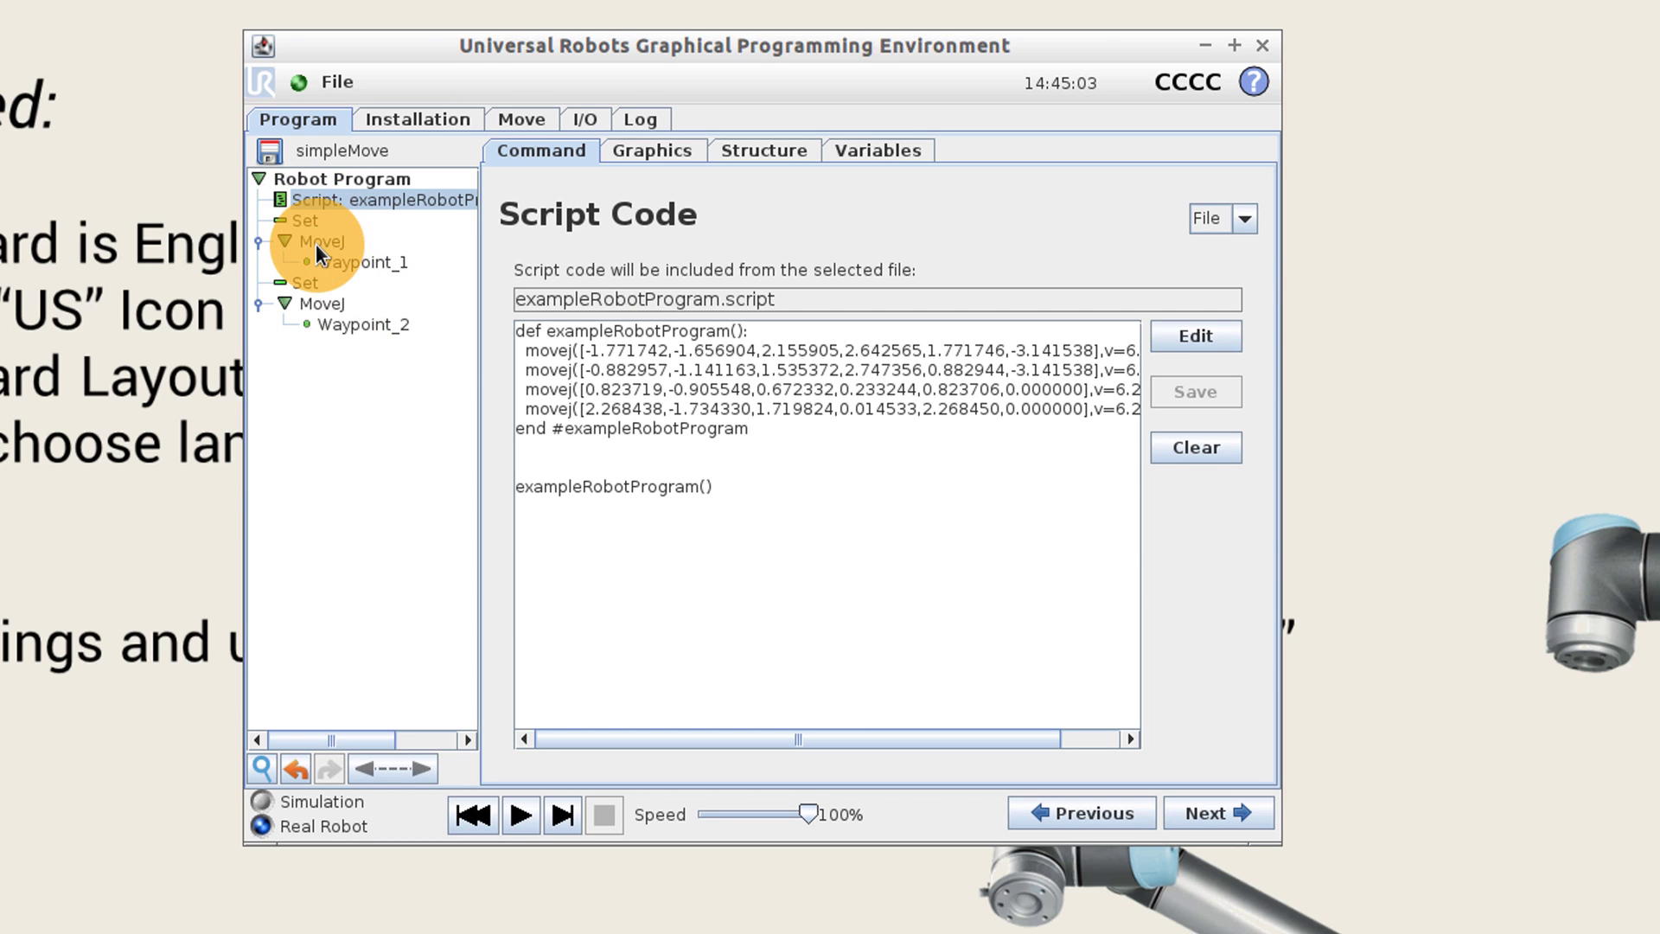
left_click(300, 223)
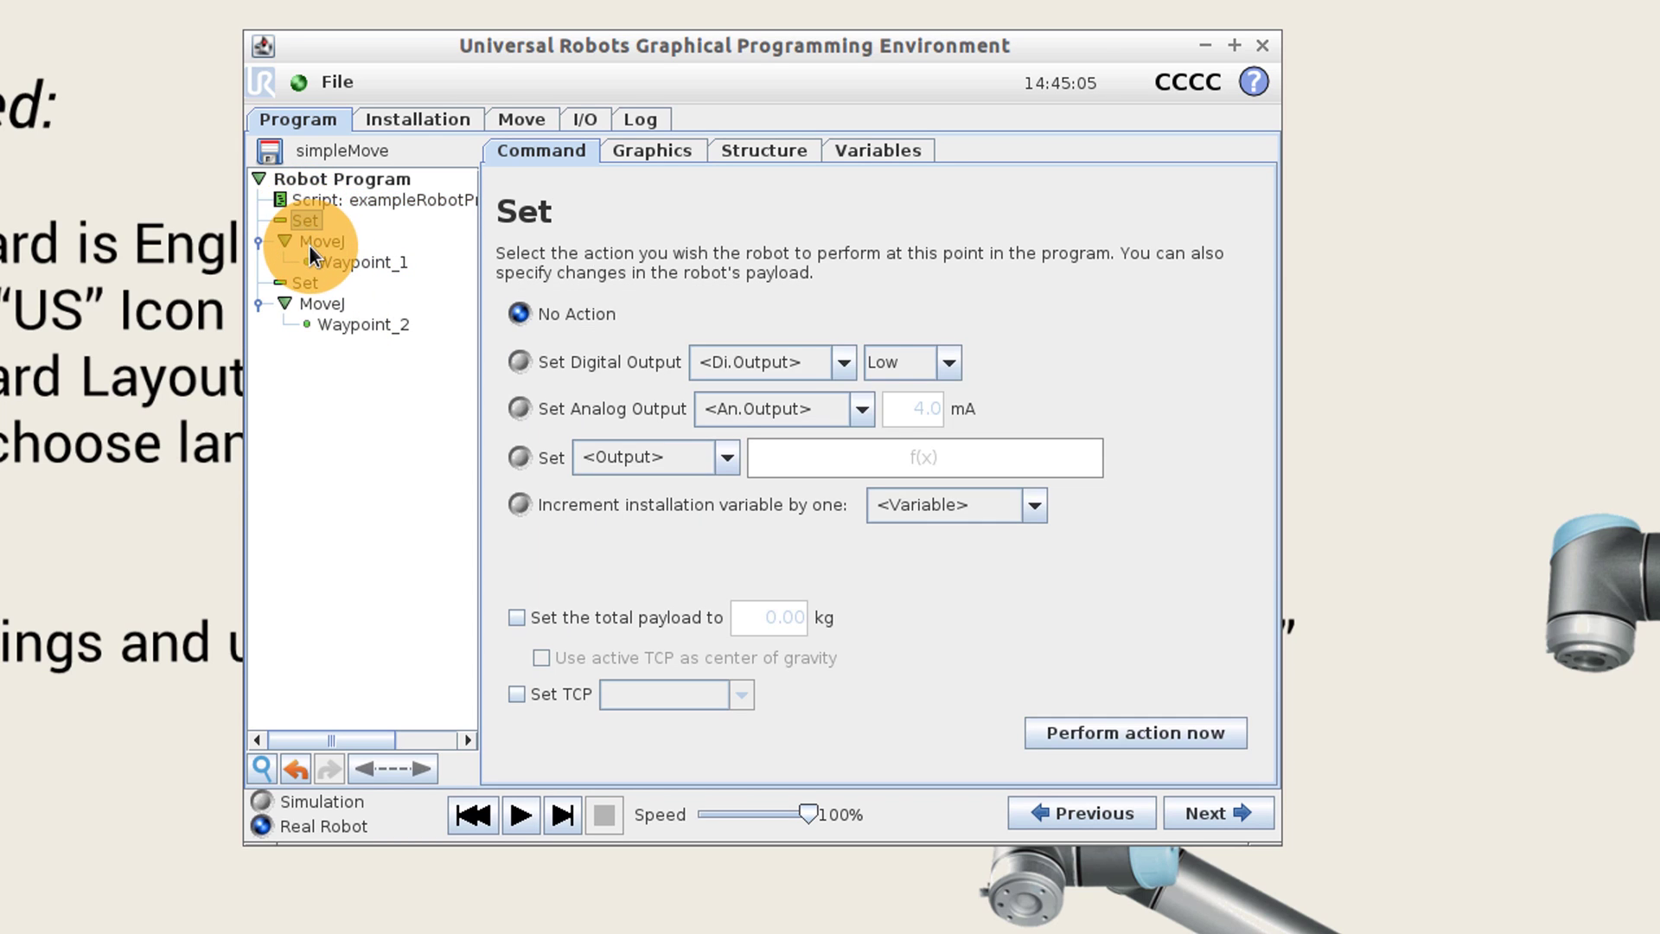
Delete both MoveJ and both Set nodes, leaving only the Script node, then view Graphics
left_click(334, 315)
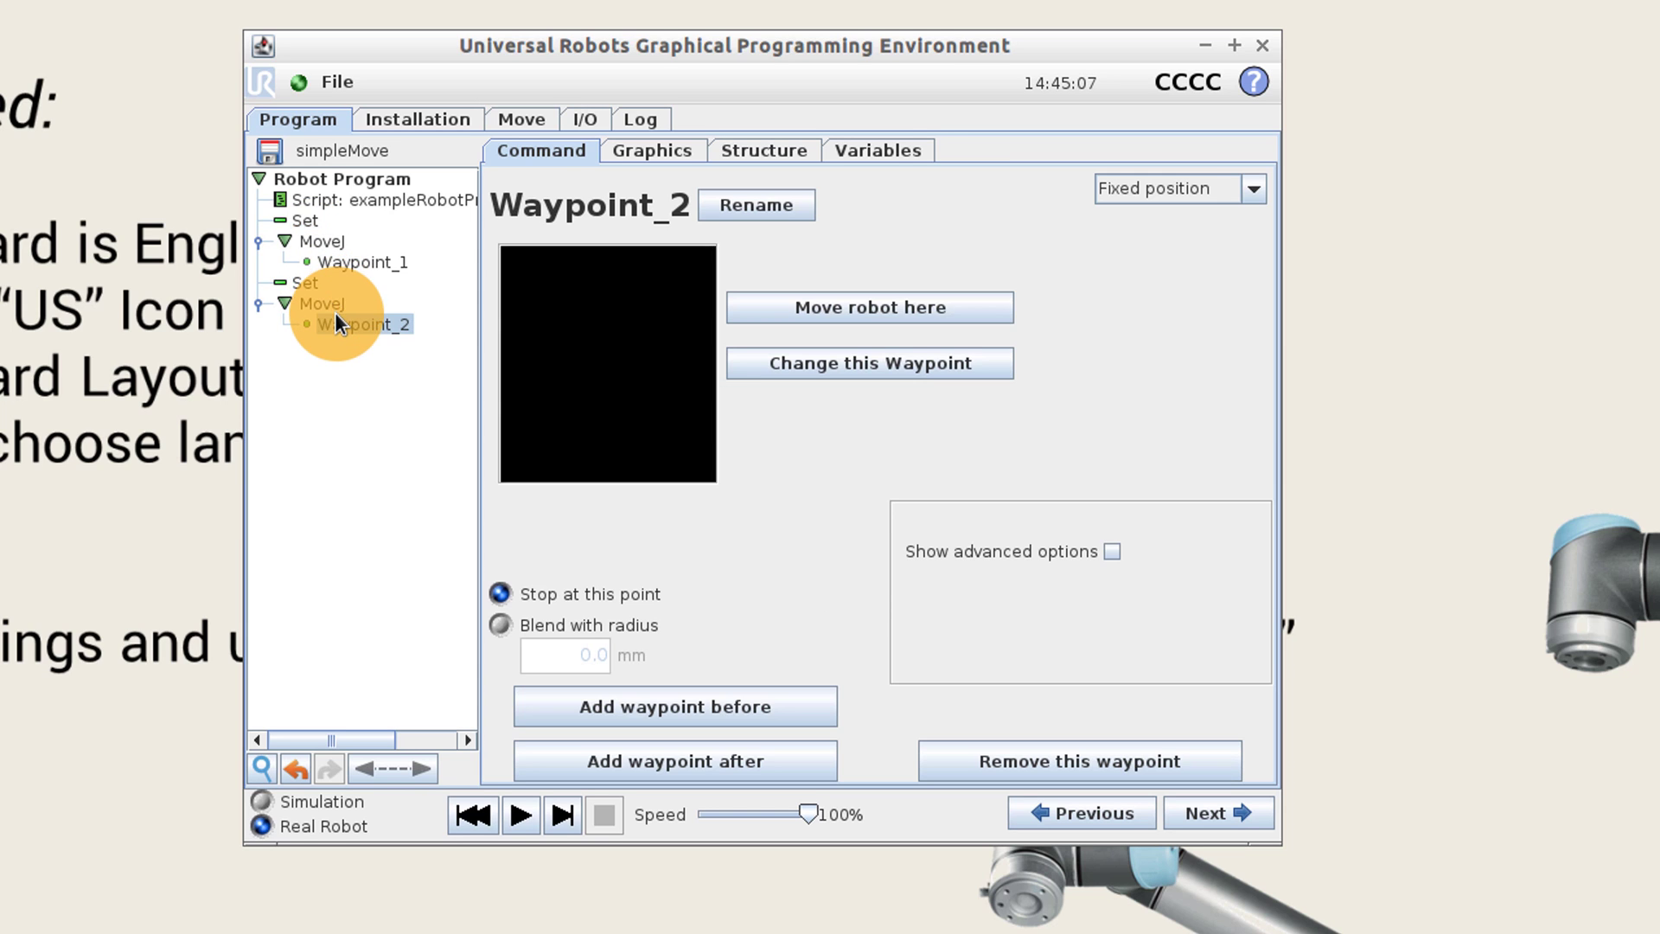
left_click(304, 218)
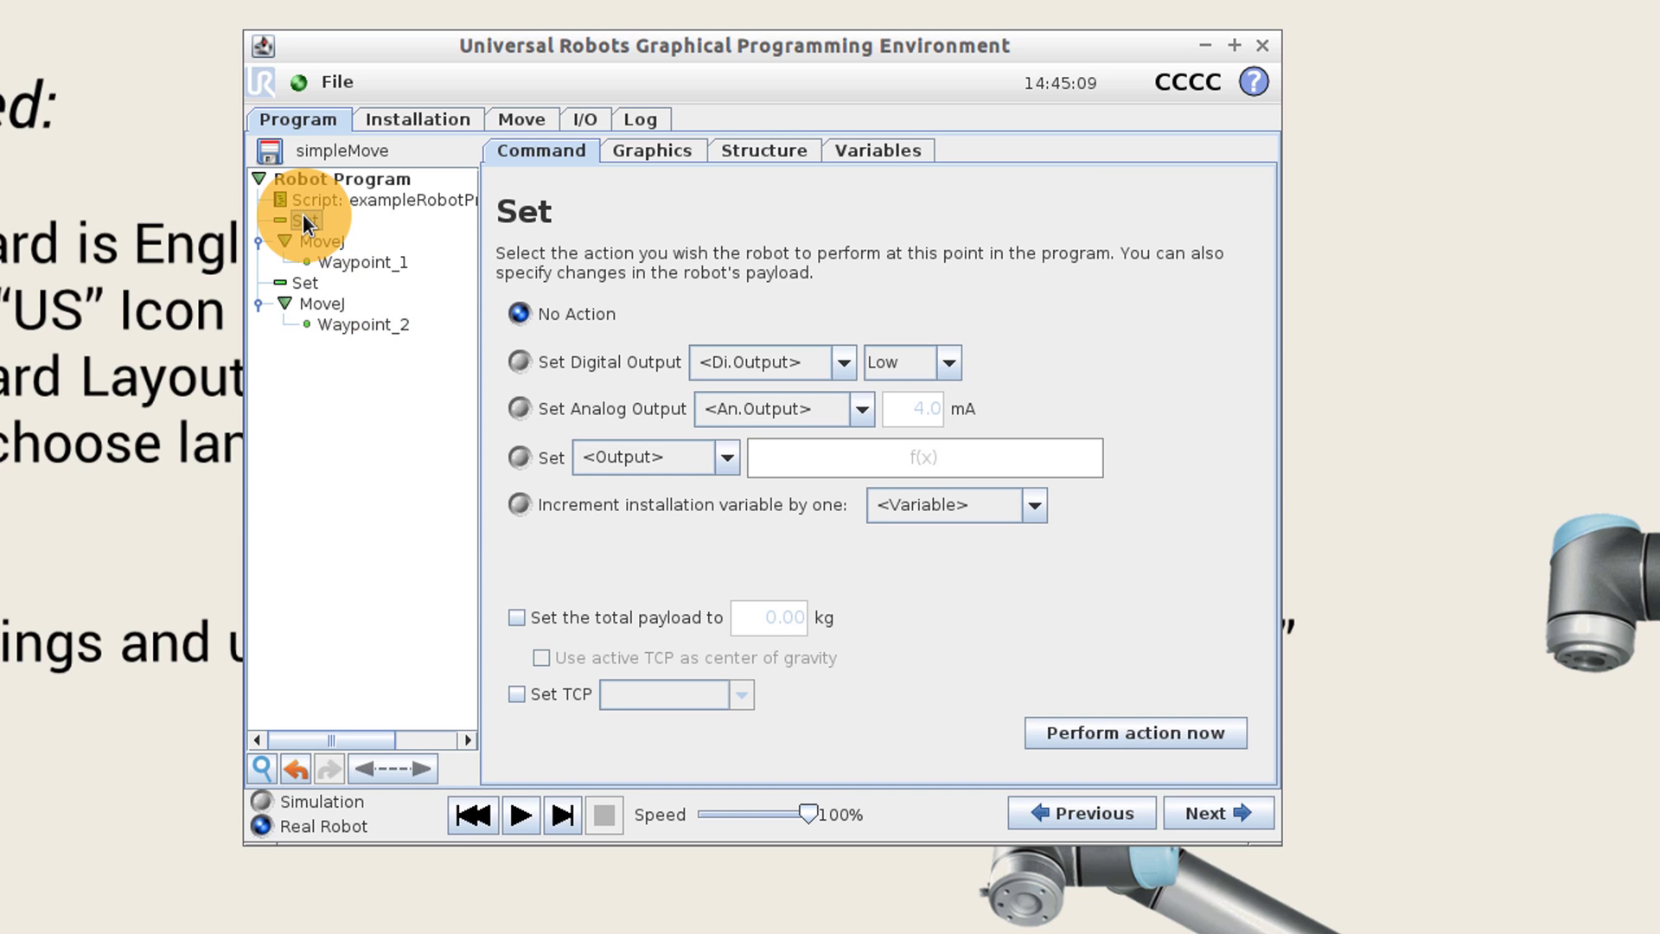
left_click(320, 239)
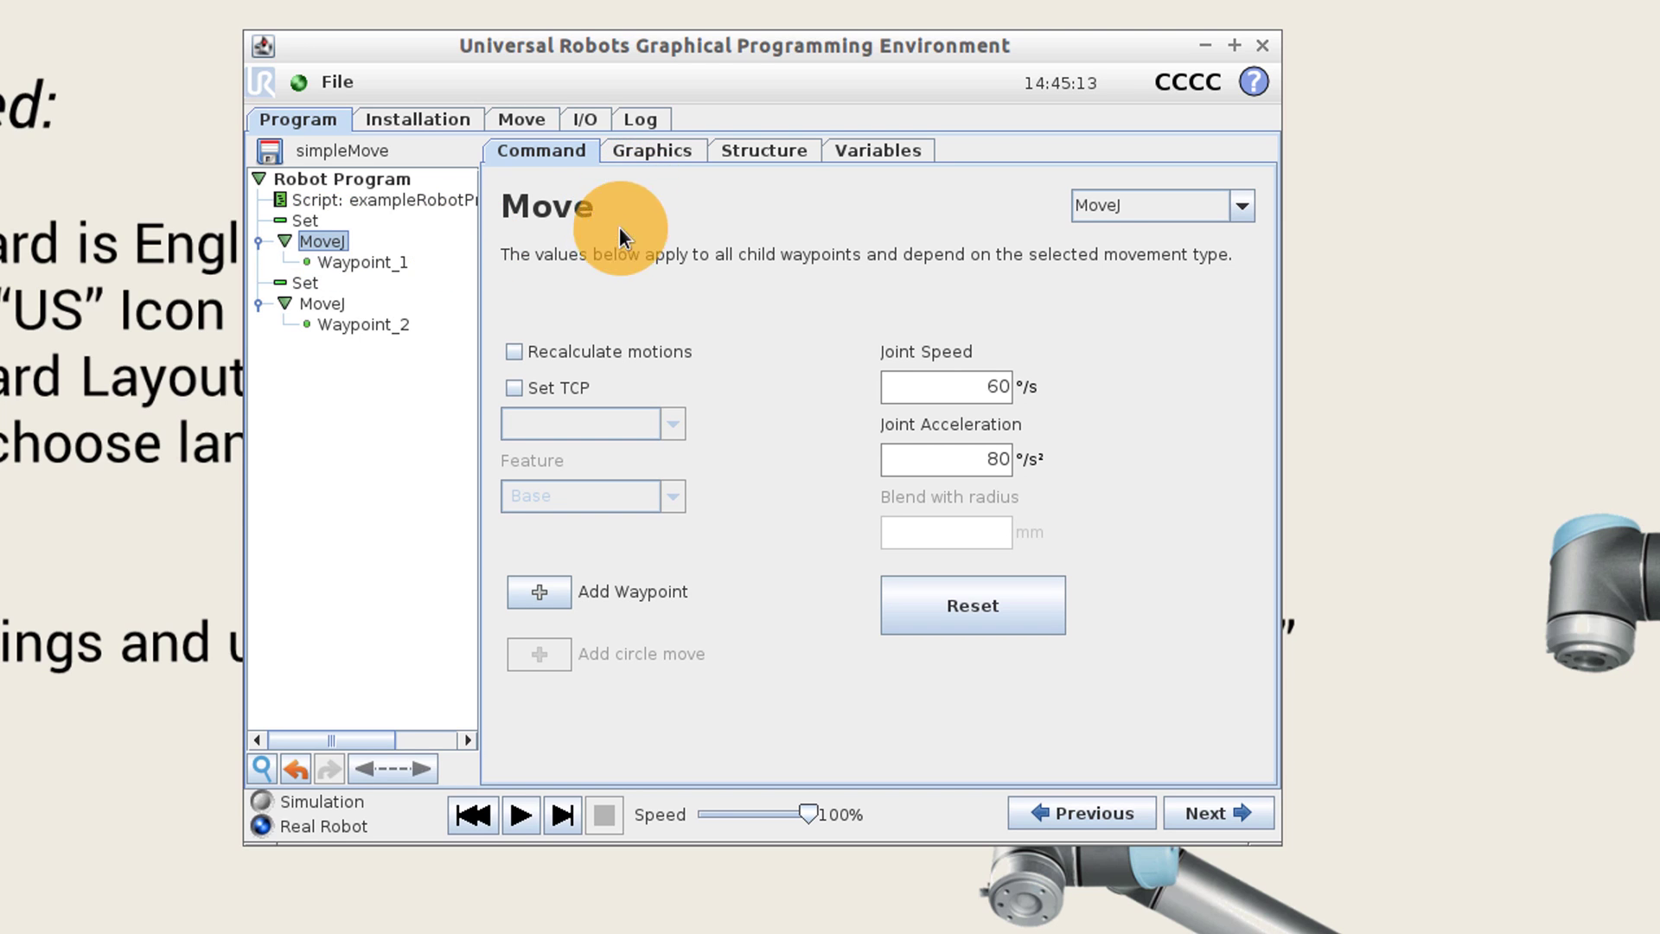
left_click(775, 152)
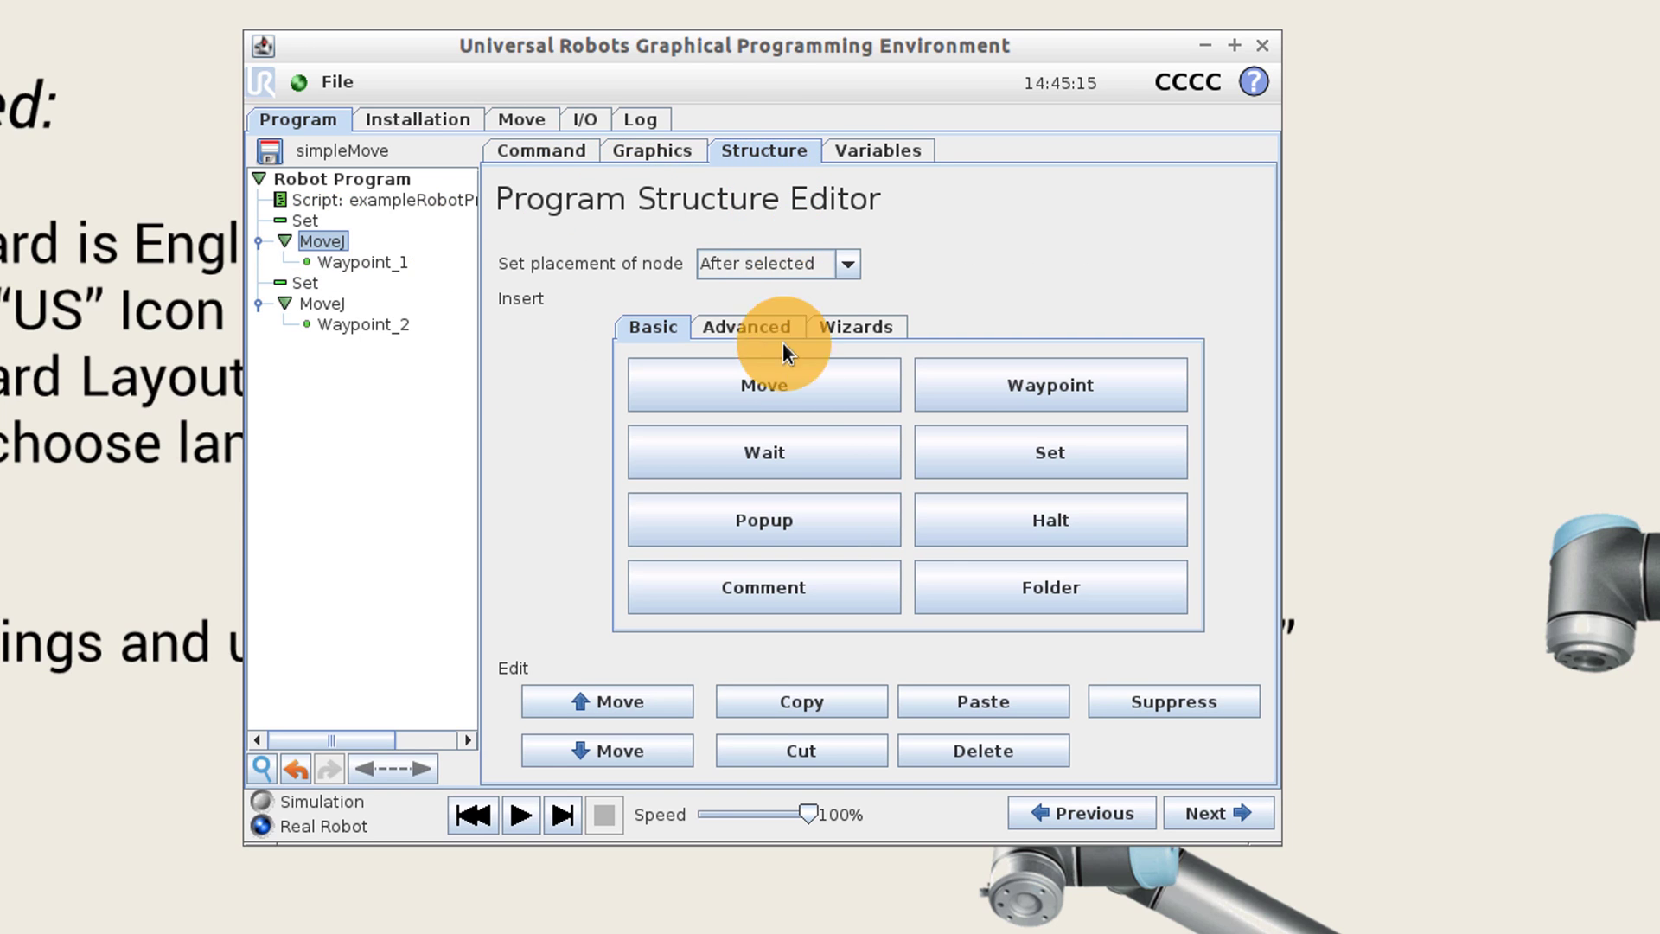
left_click(970, 749)
left_click(993, 747)
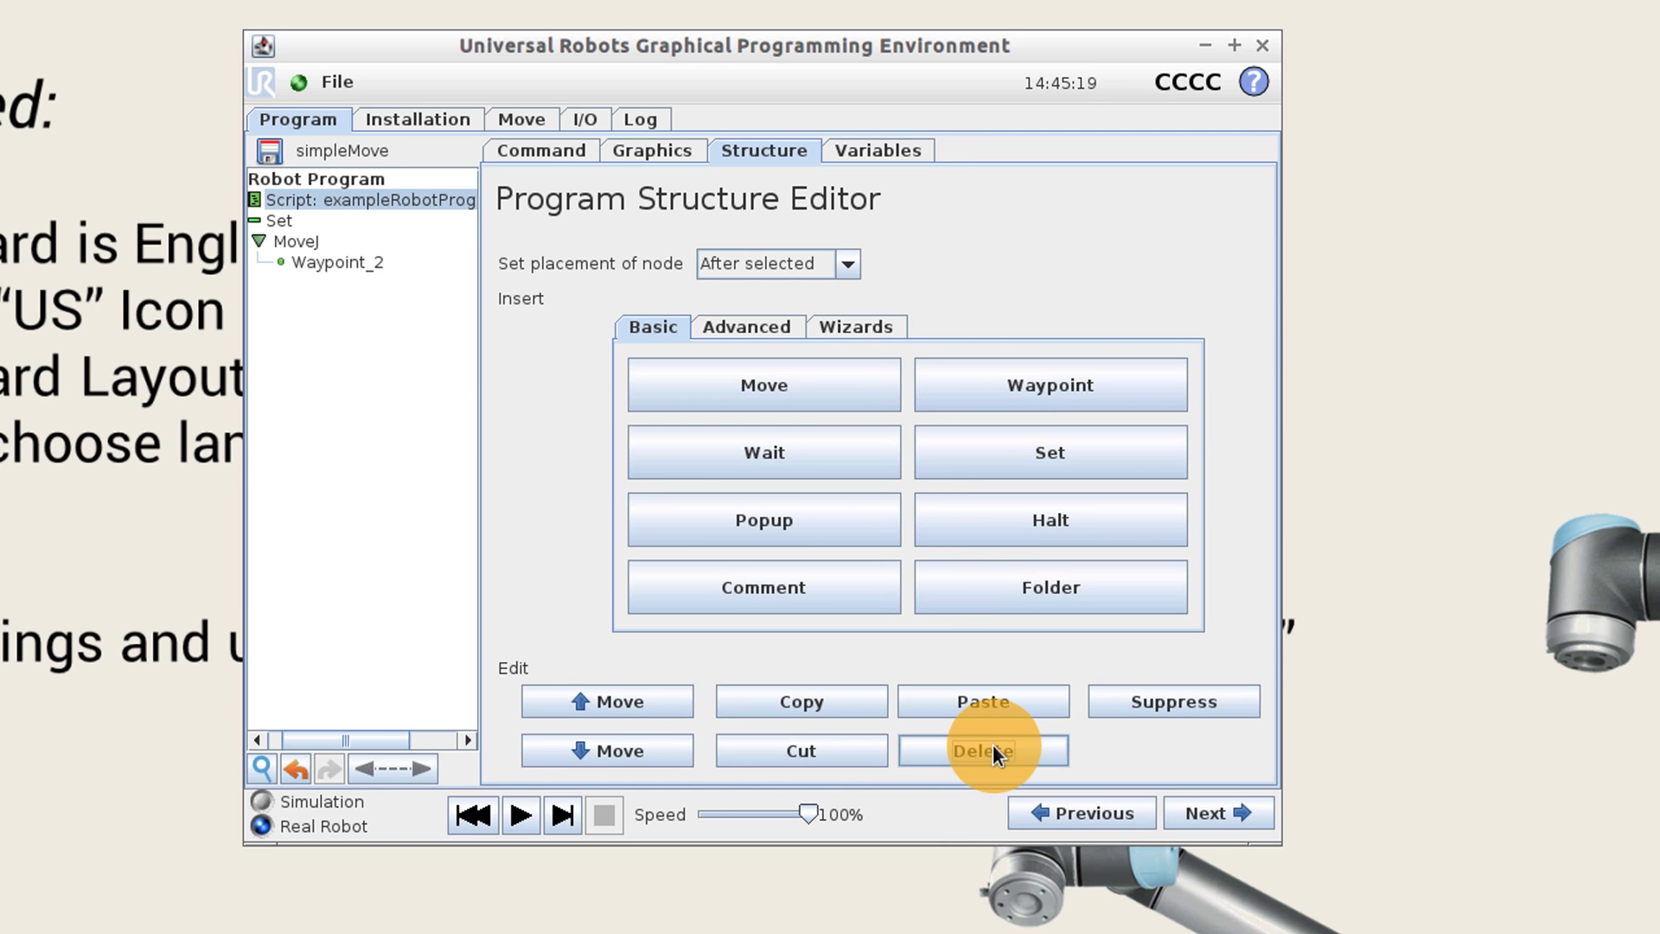
left_click(296, 241)
left_click(959, 748)
left_click(274, 220)
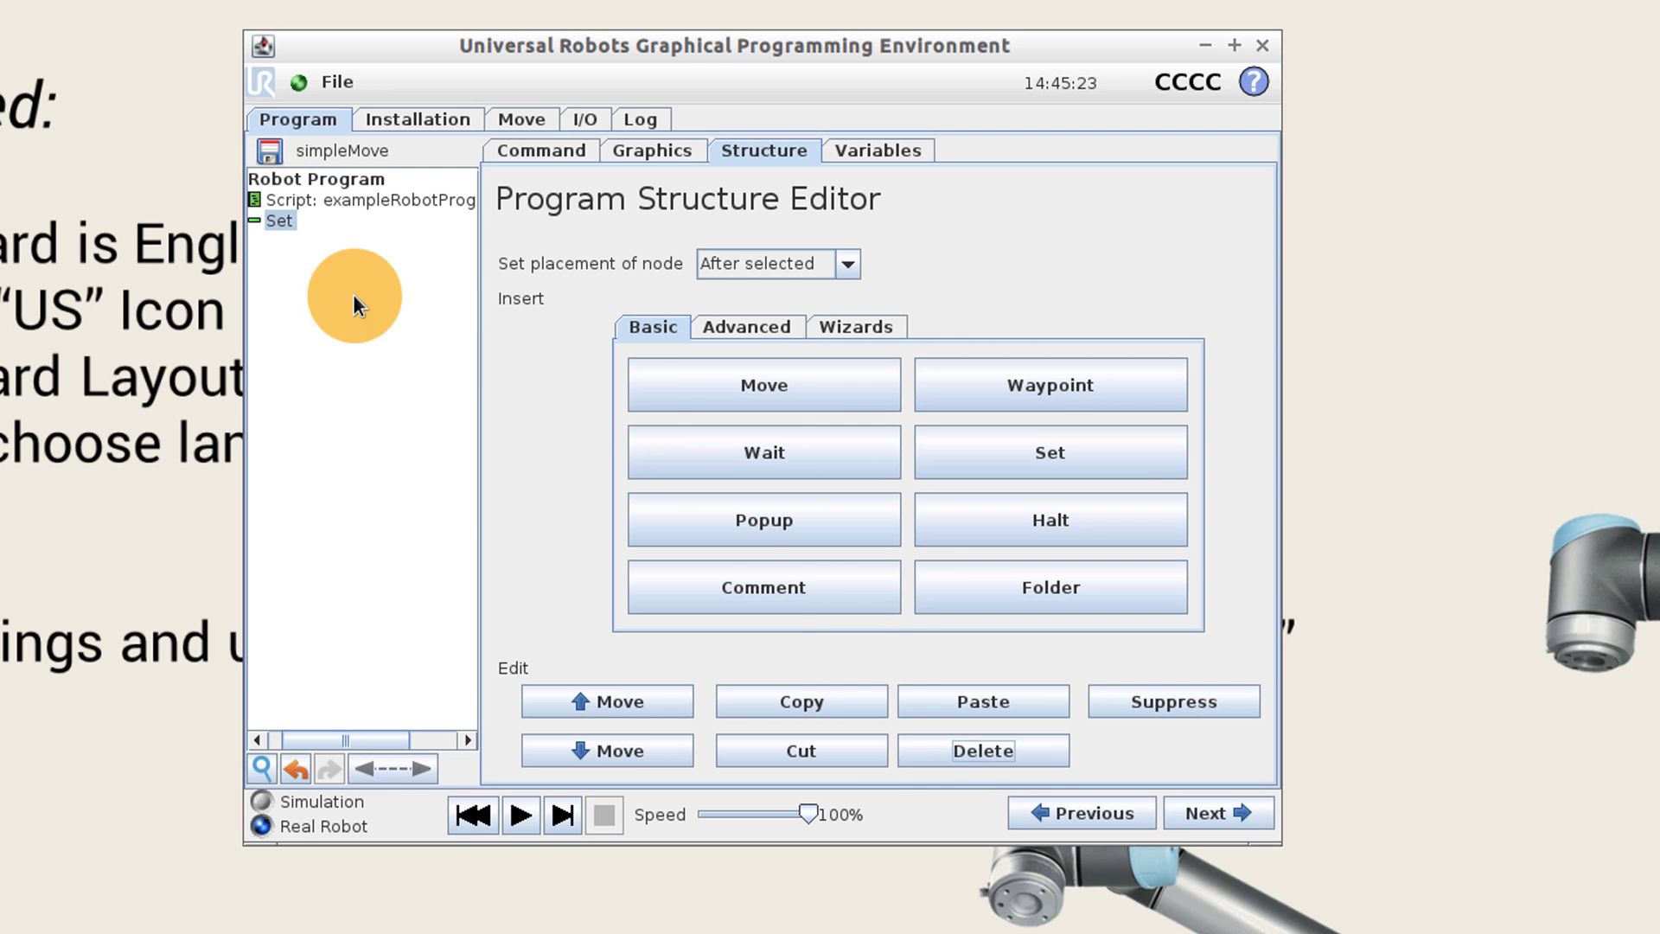
left_click(964, 754)
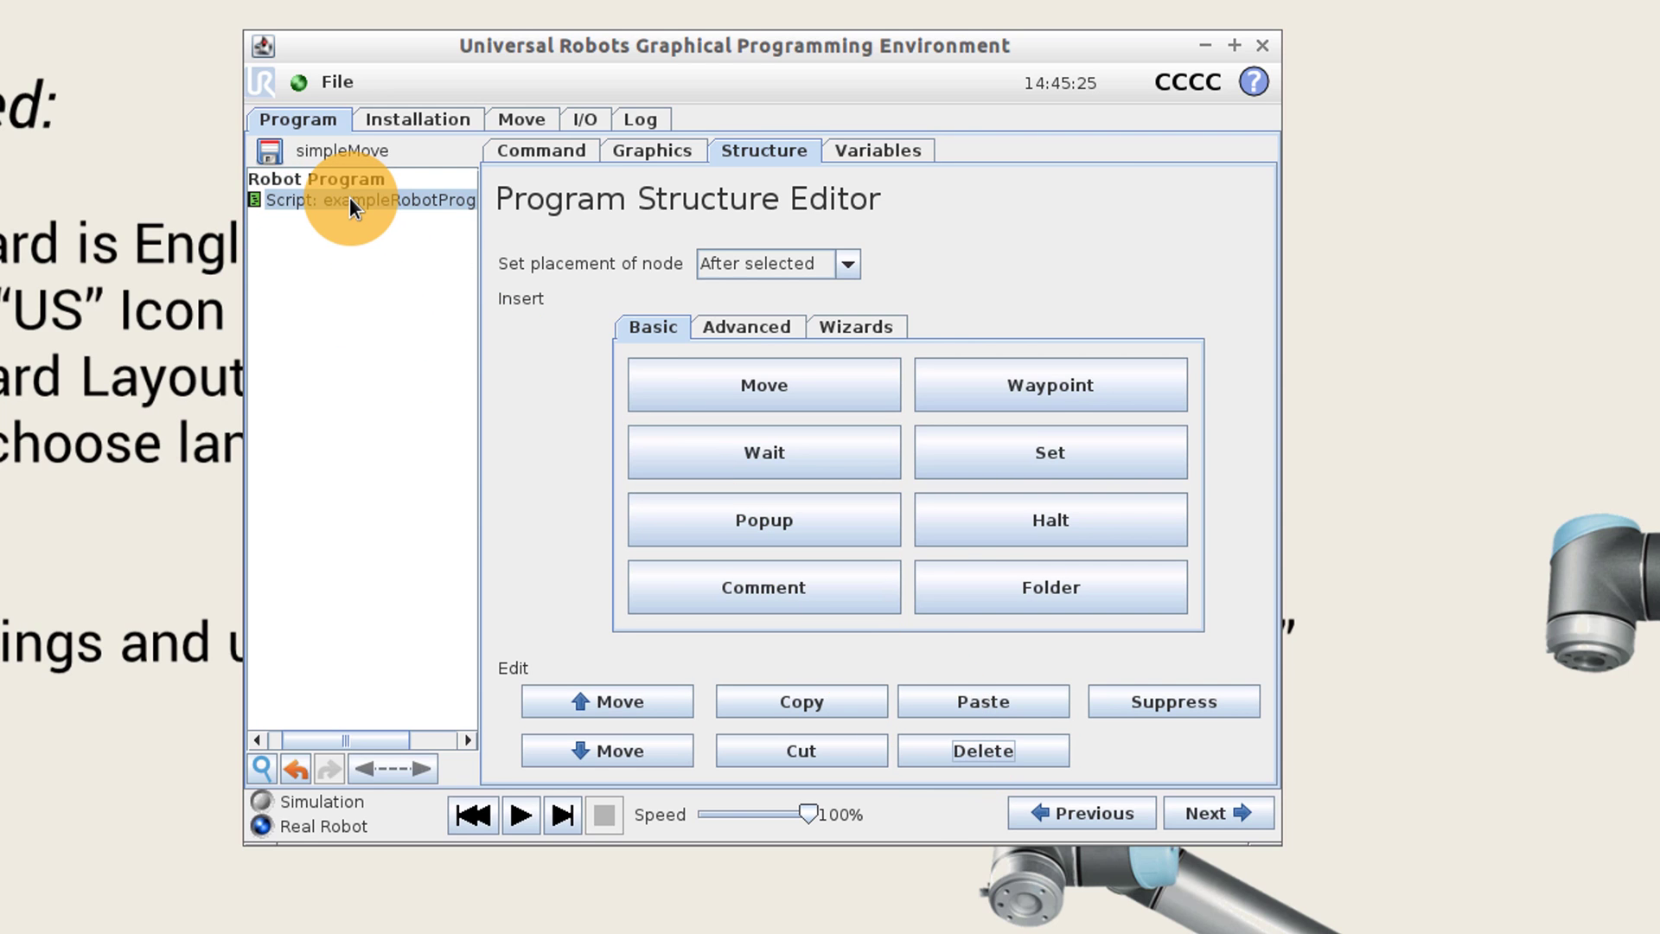
left_click(644, 153)
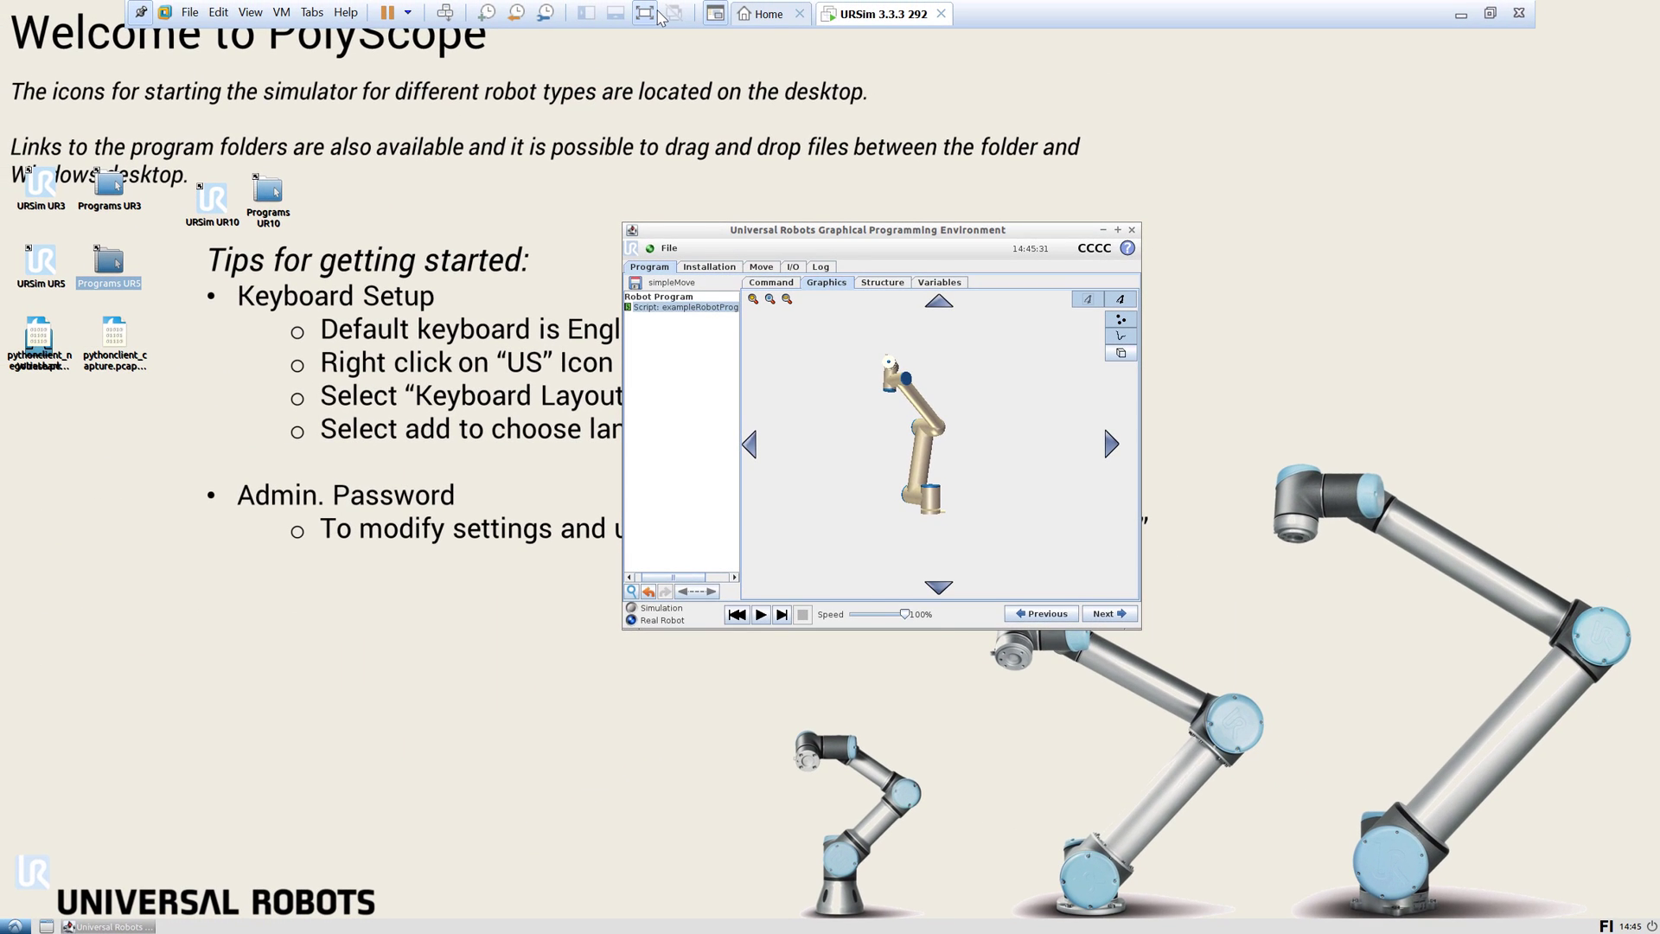
Snap Visual Components to the left half with the URSim VM on the right
left_click(654, 14)
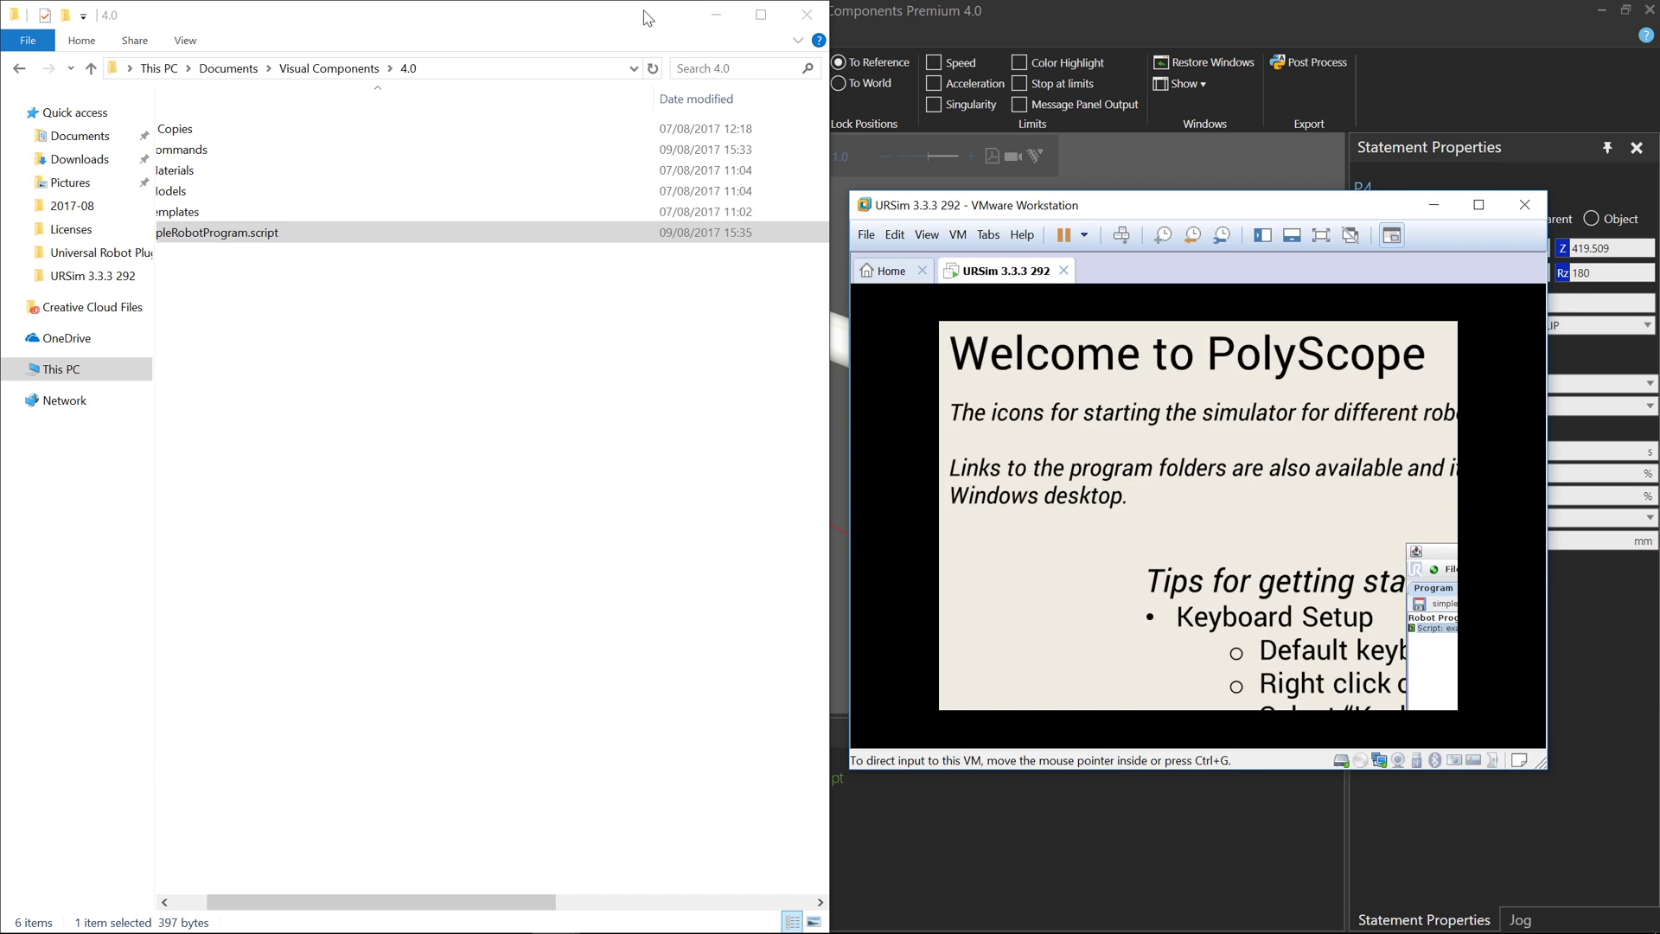
left_click(724, 25)
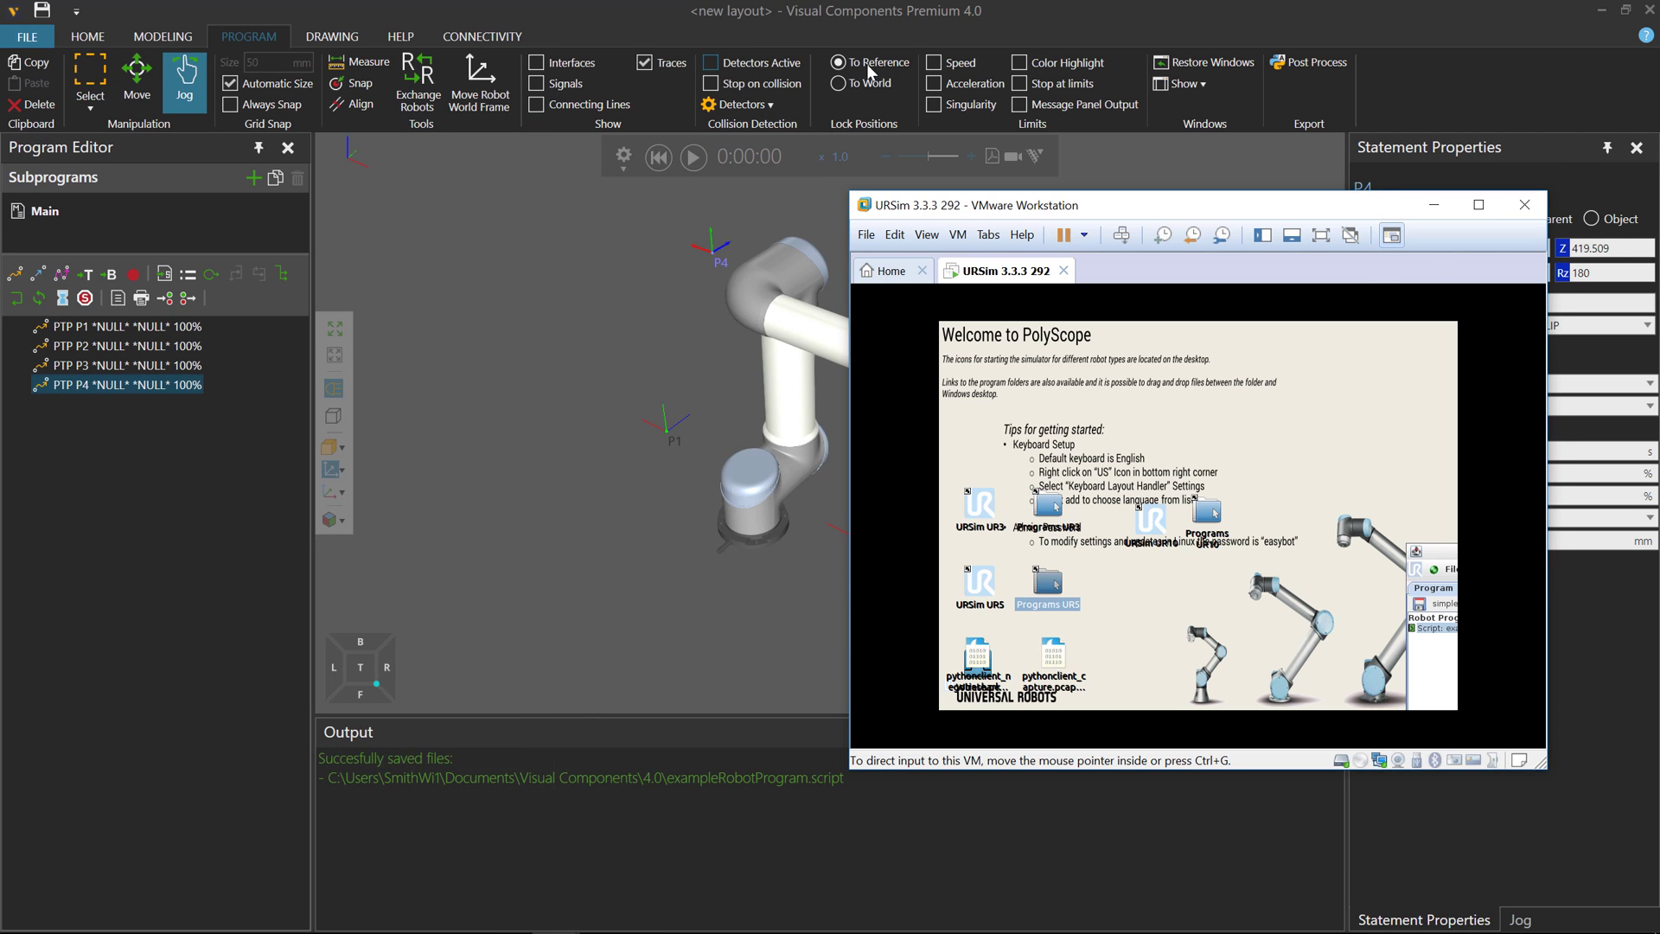
left_click(850, 75)
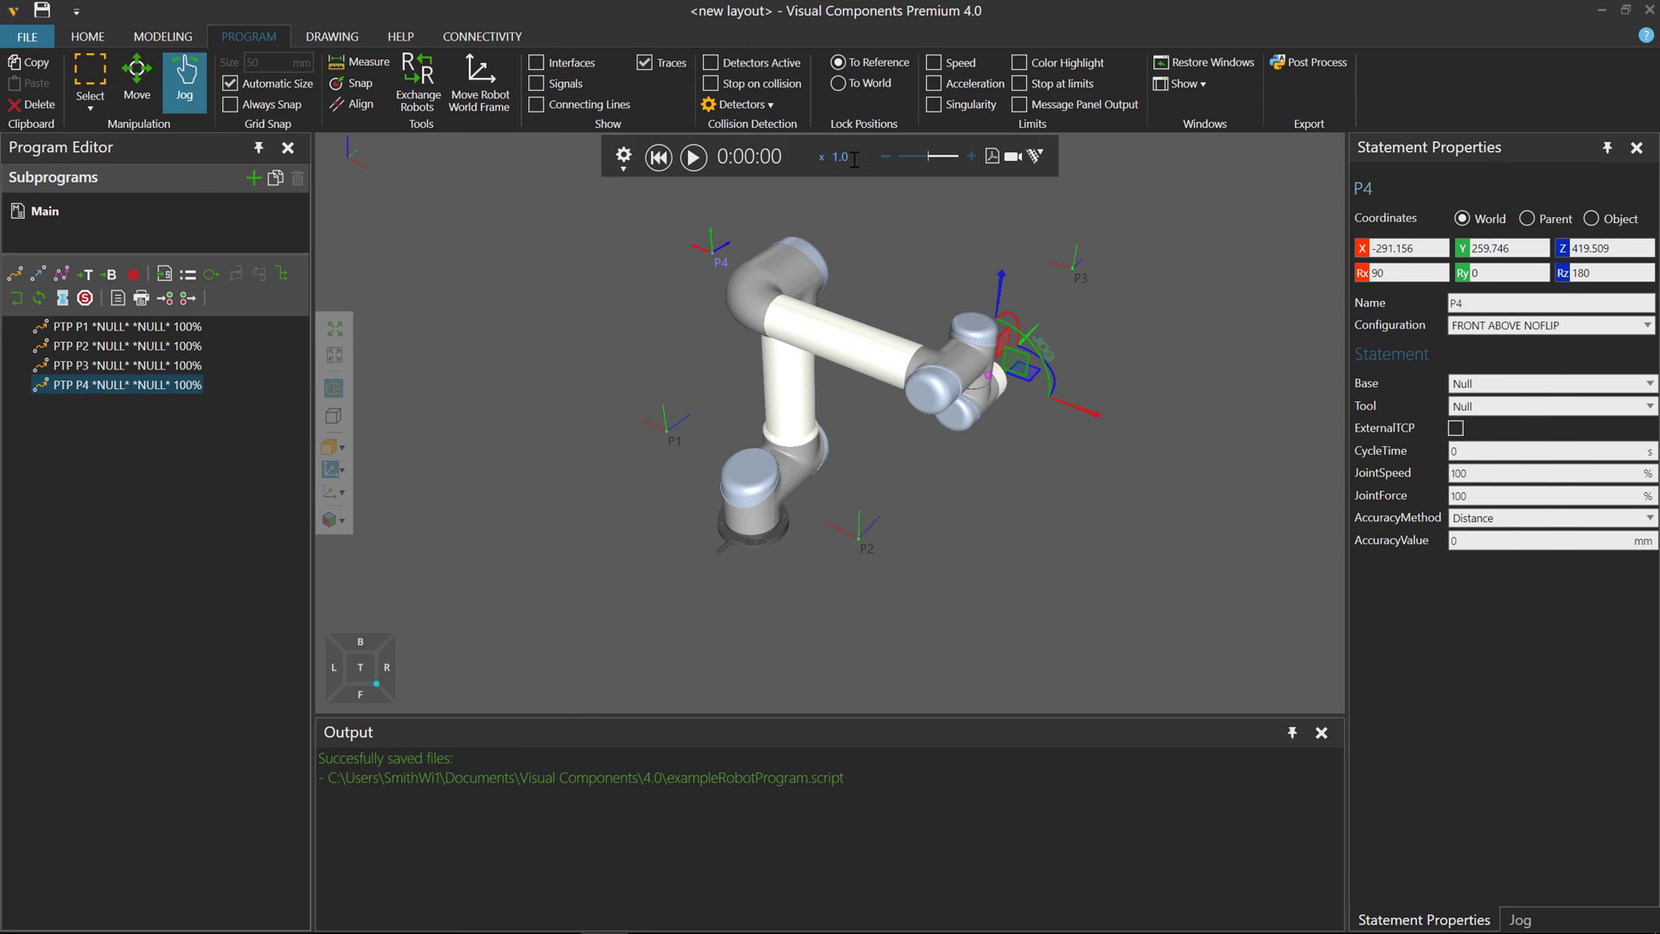
left_click_drag(768, 21, 2, 337)
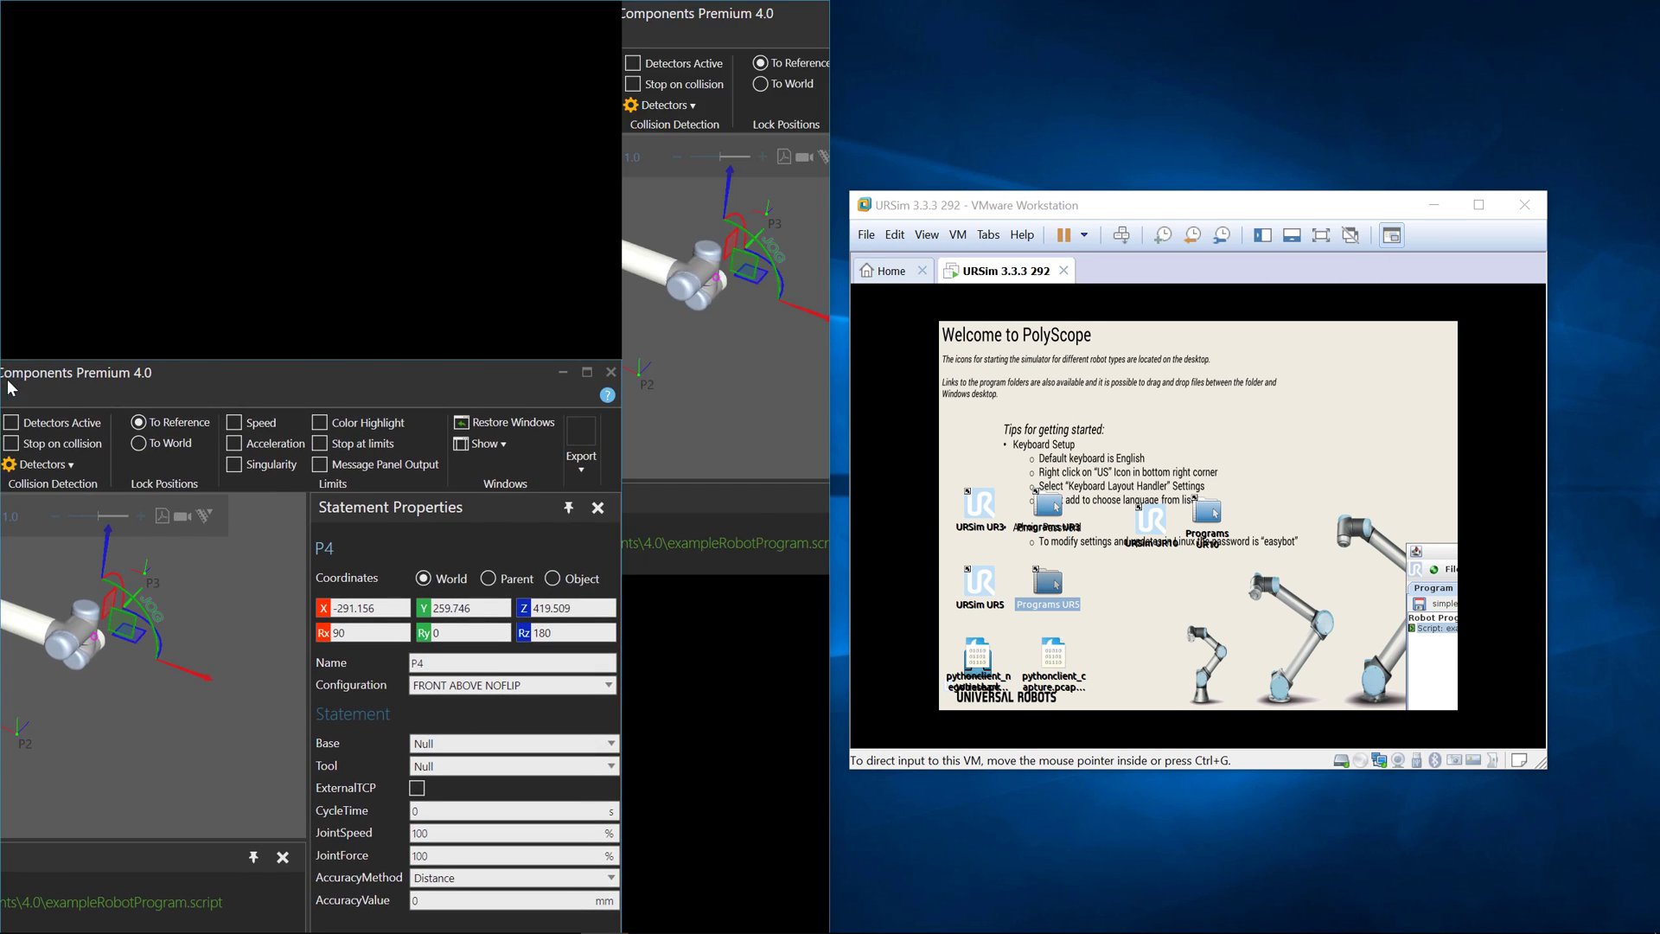
left_click(260, 147)
Collapse the Program Editor, Statement Properties and Output panes to enlarge the 3D view
left_click(1142, 220)
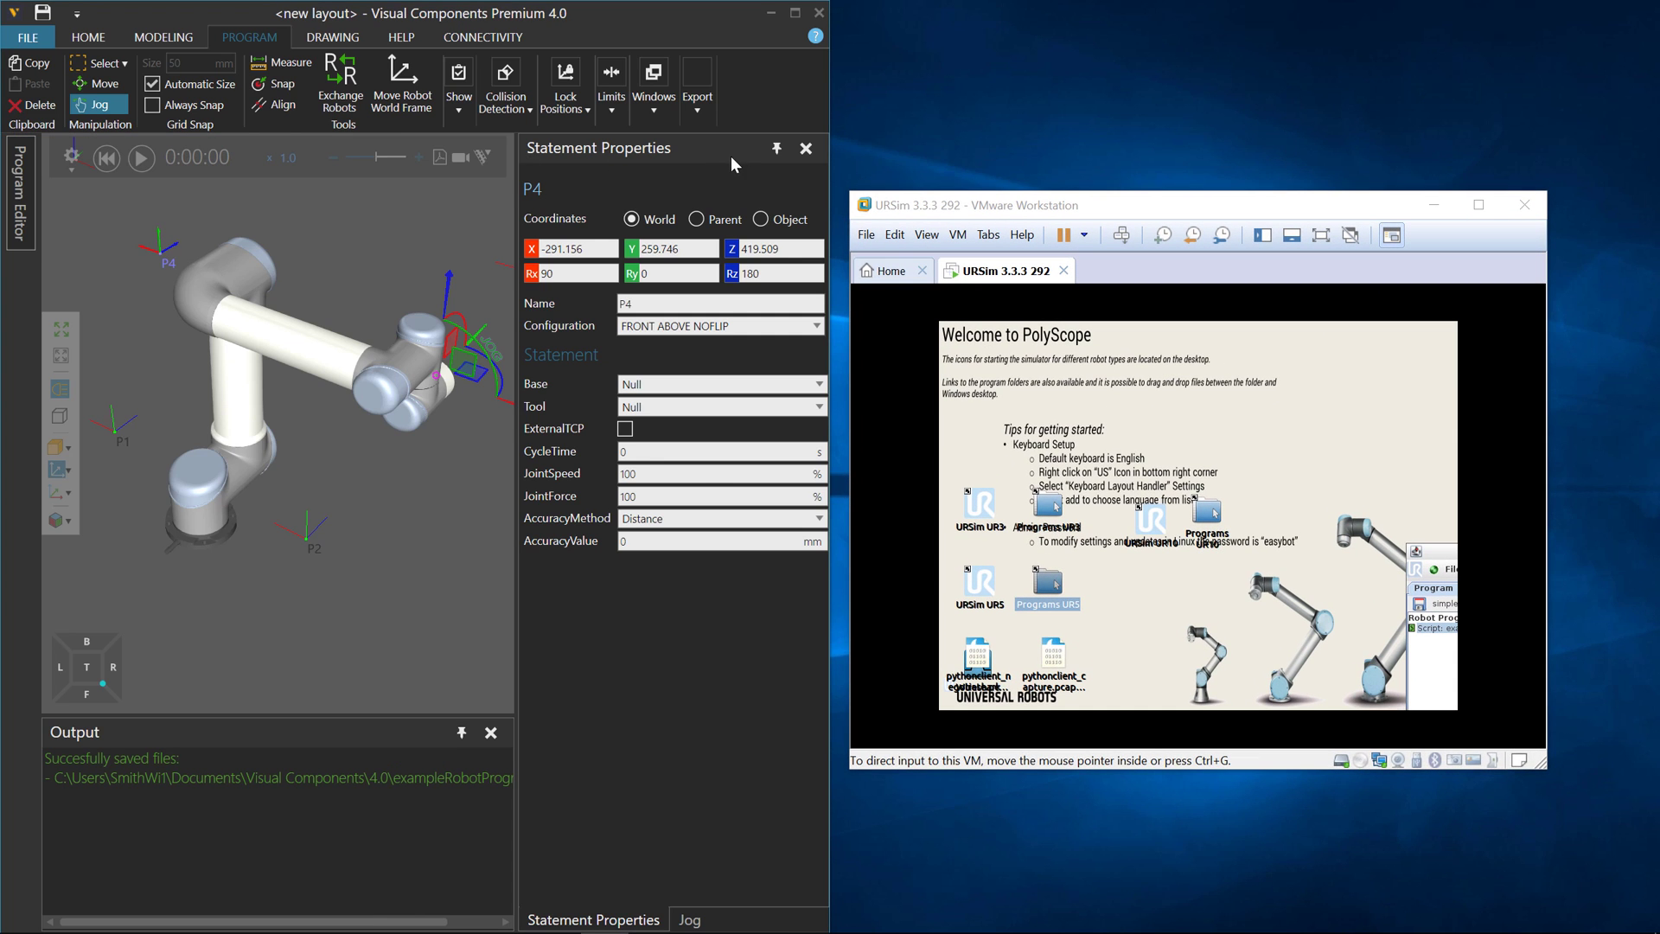
left_click(776, 148)
left_click(734, 731)
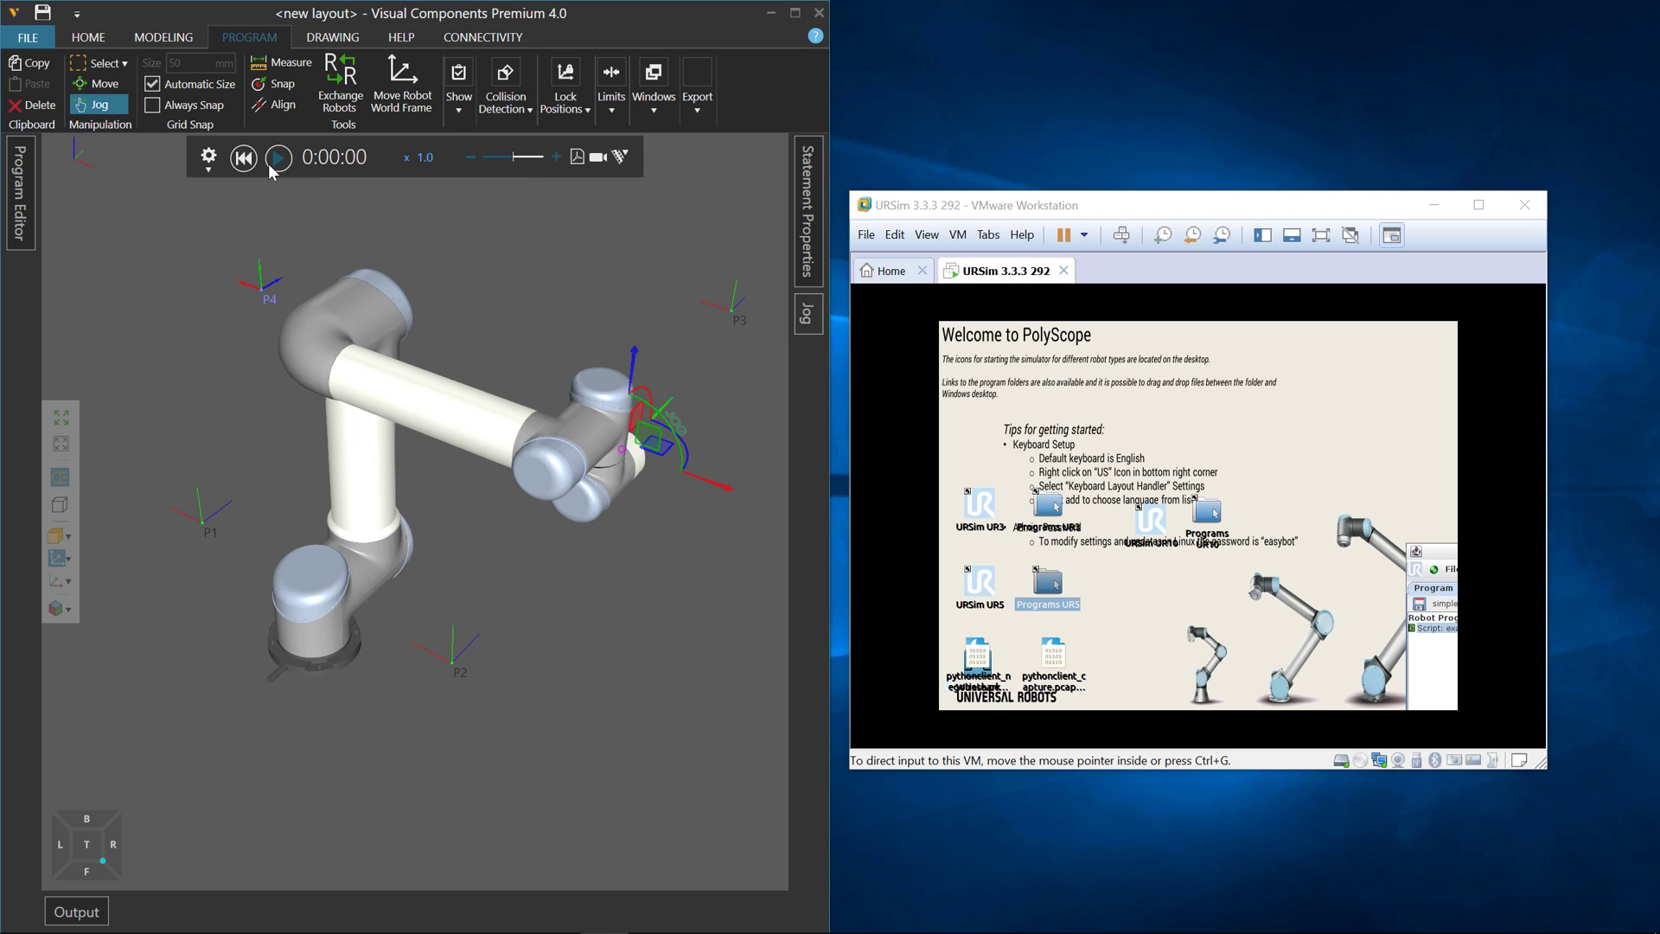
Add a Universal Robots RTDE server at 192.168.100.141, test the connection, and apply
left_click(497, 39)
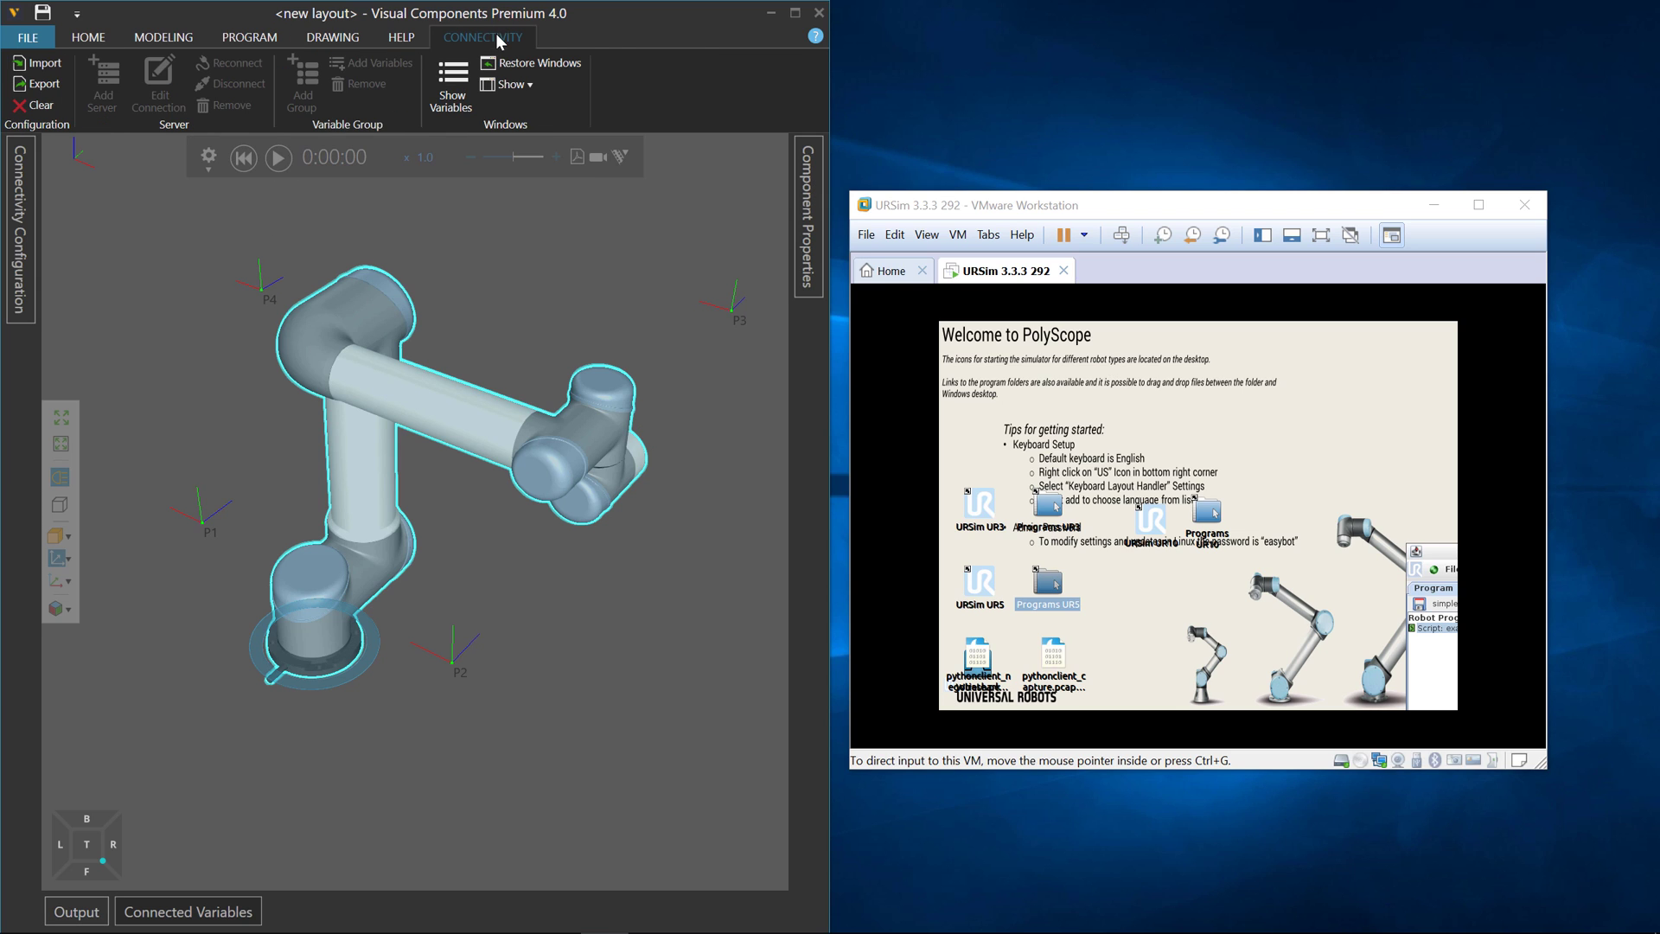
left_click(24, 231)
left_click(126, 216)
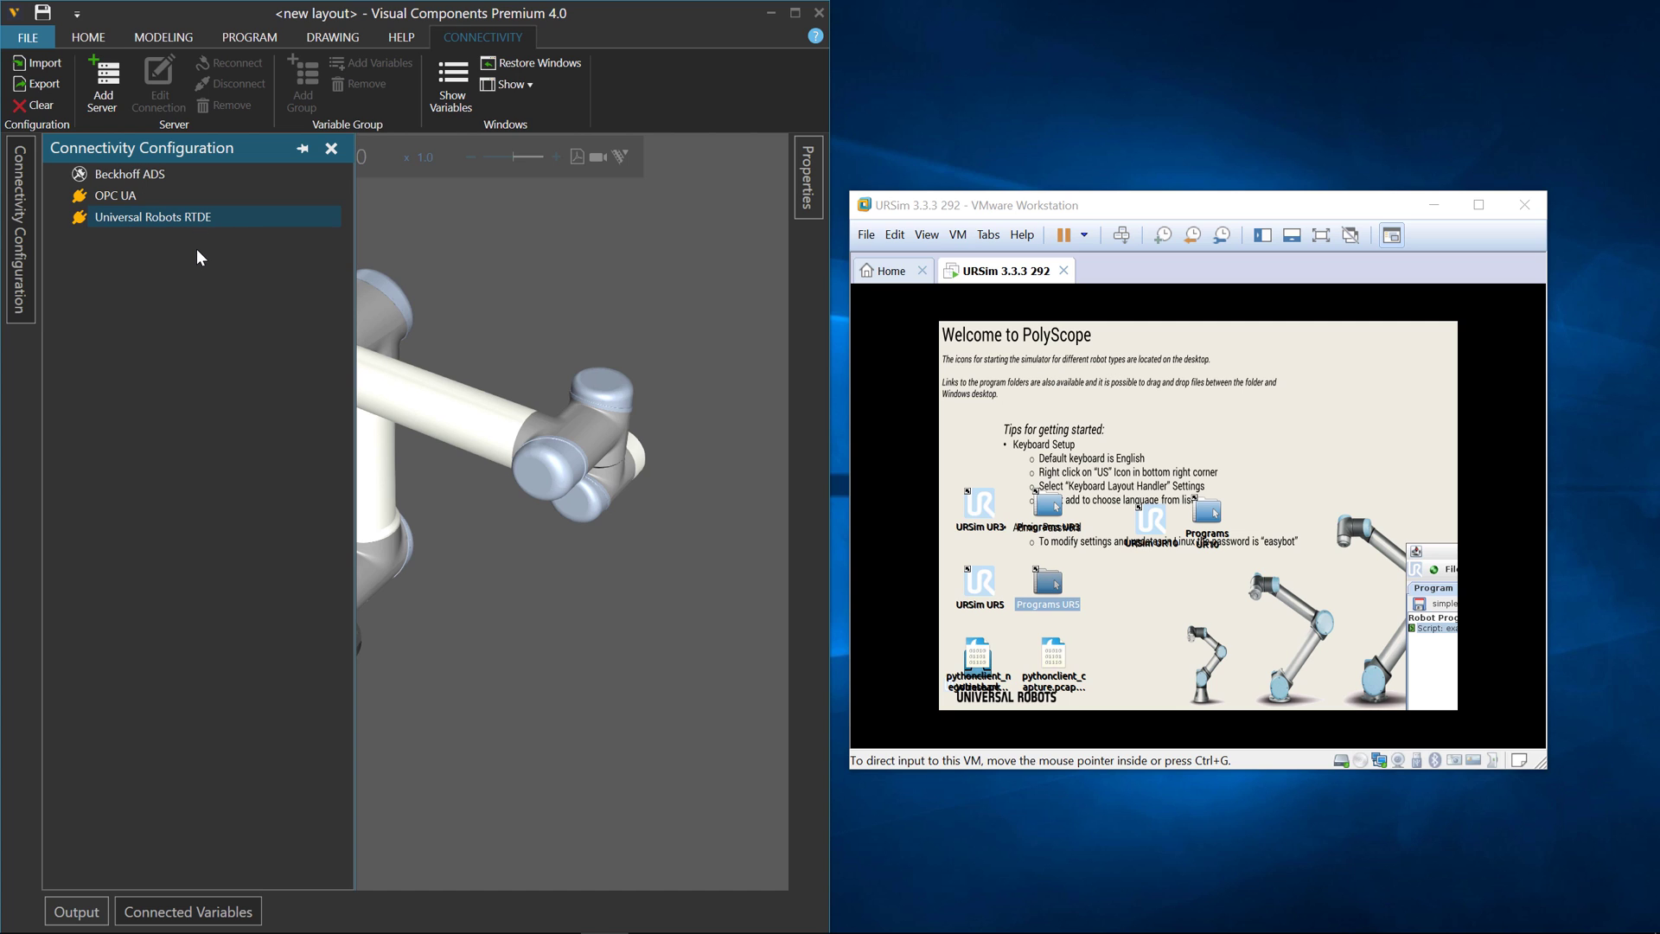
left_click(109, 85)
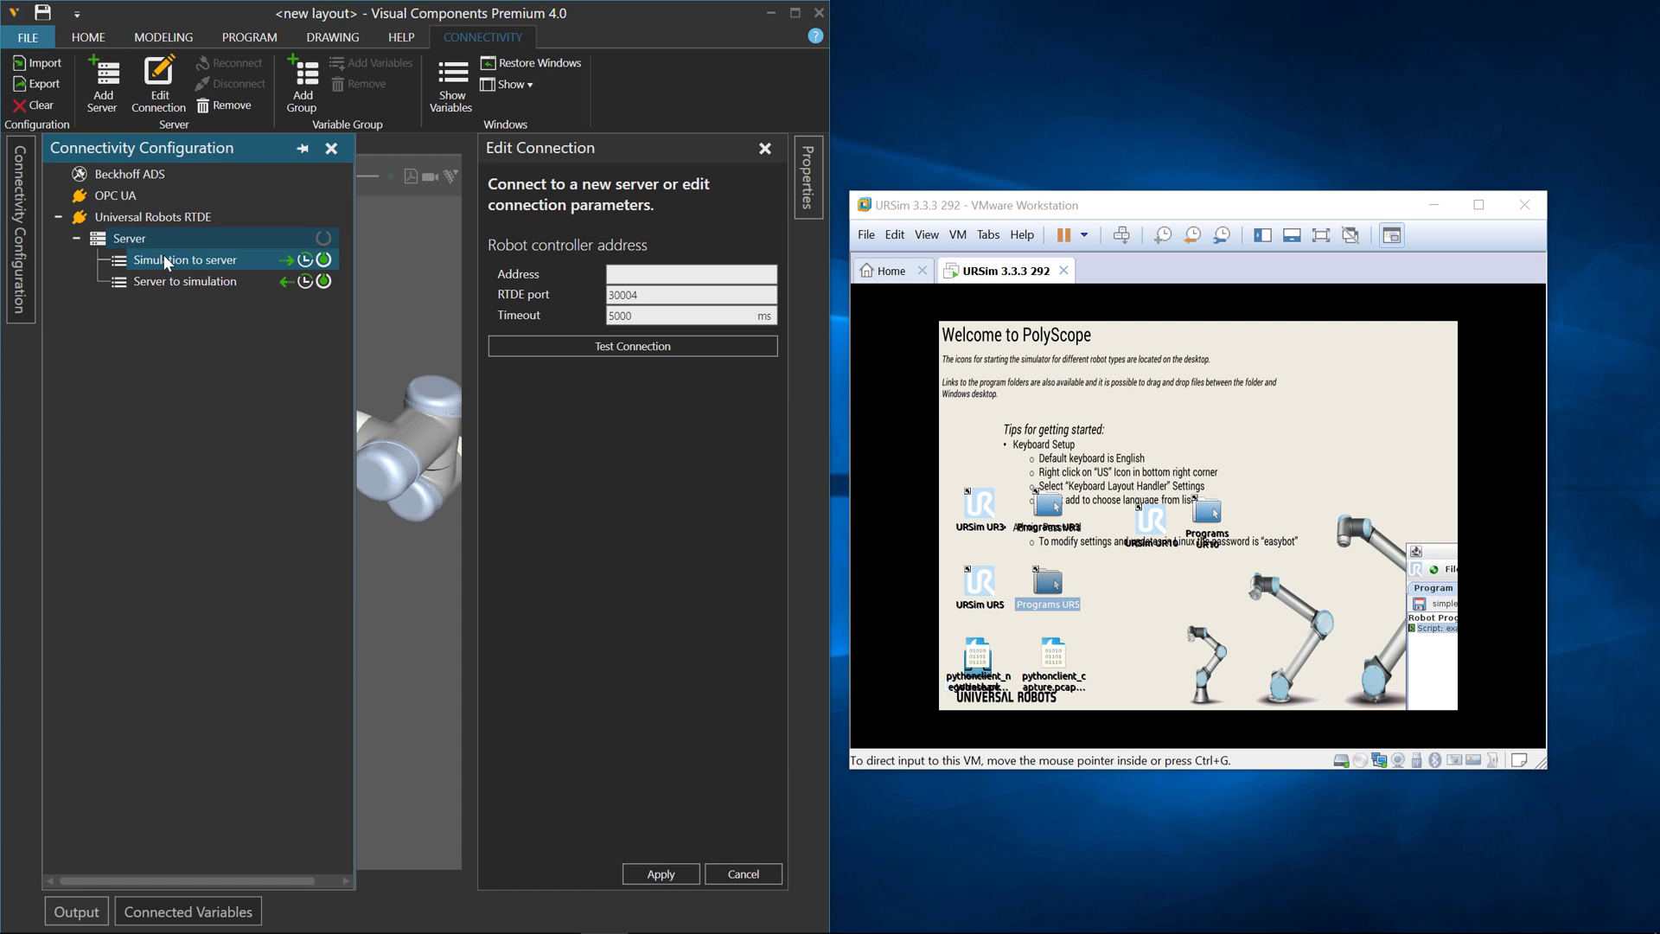
left_click(642, 278)
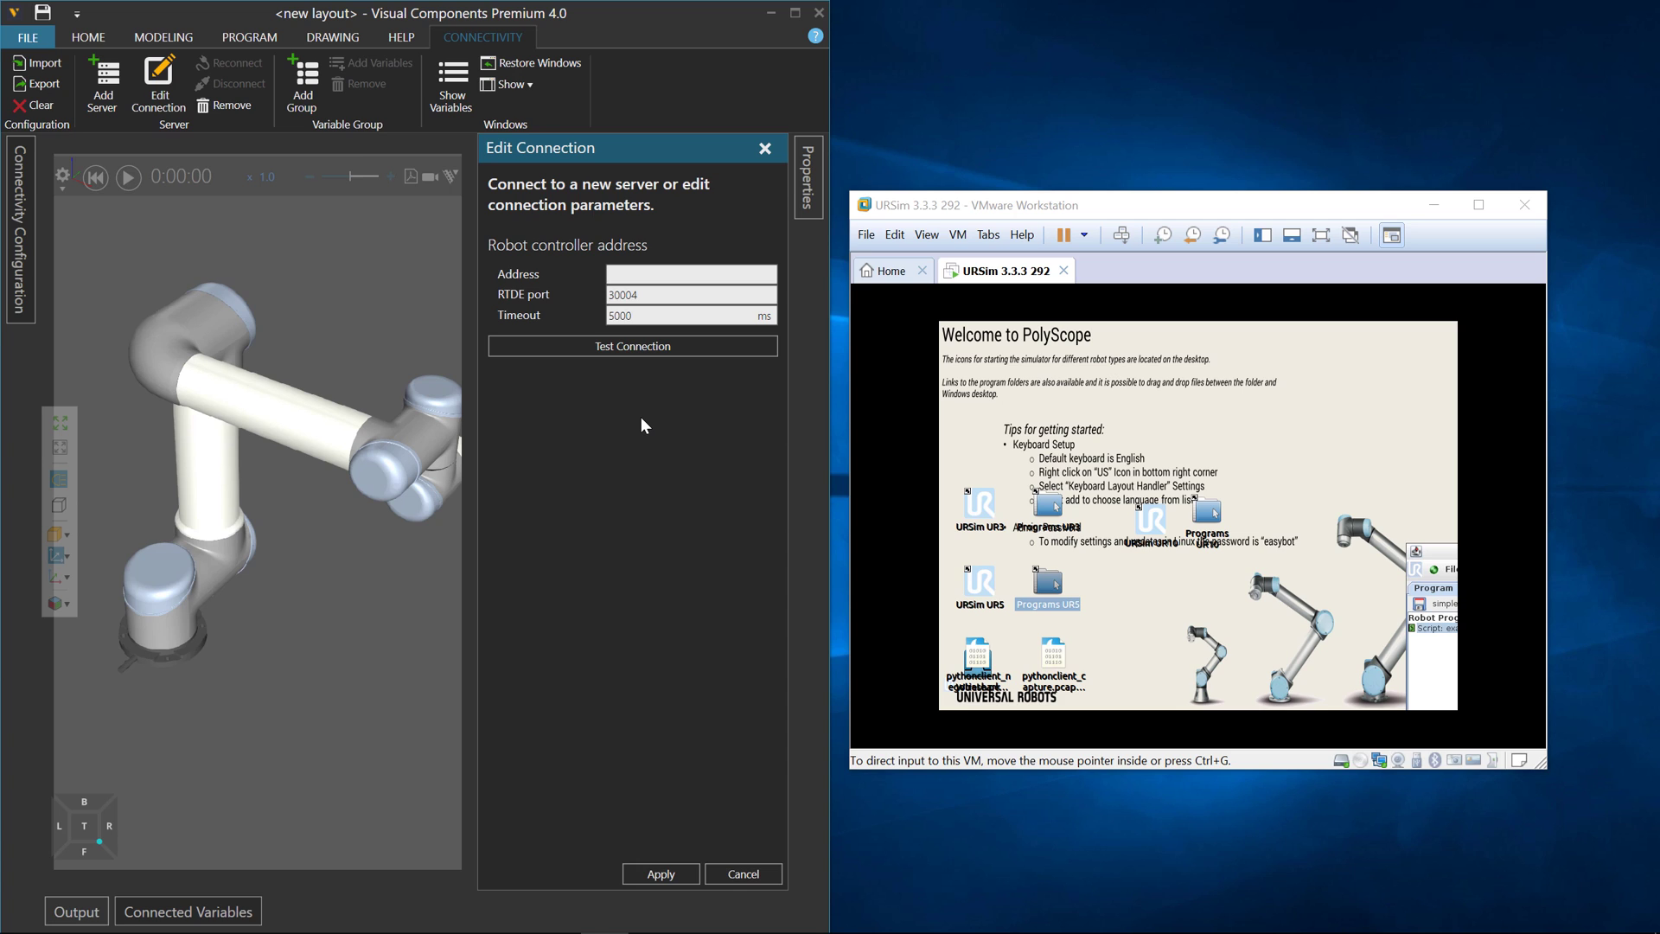
type("192.168.100.141")
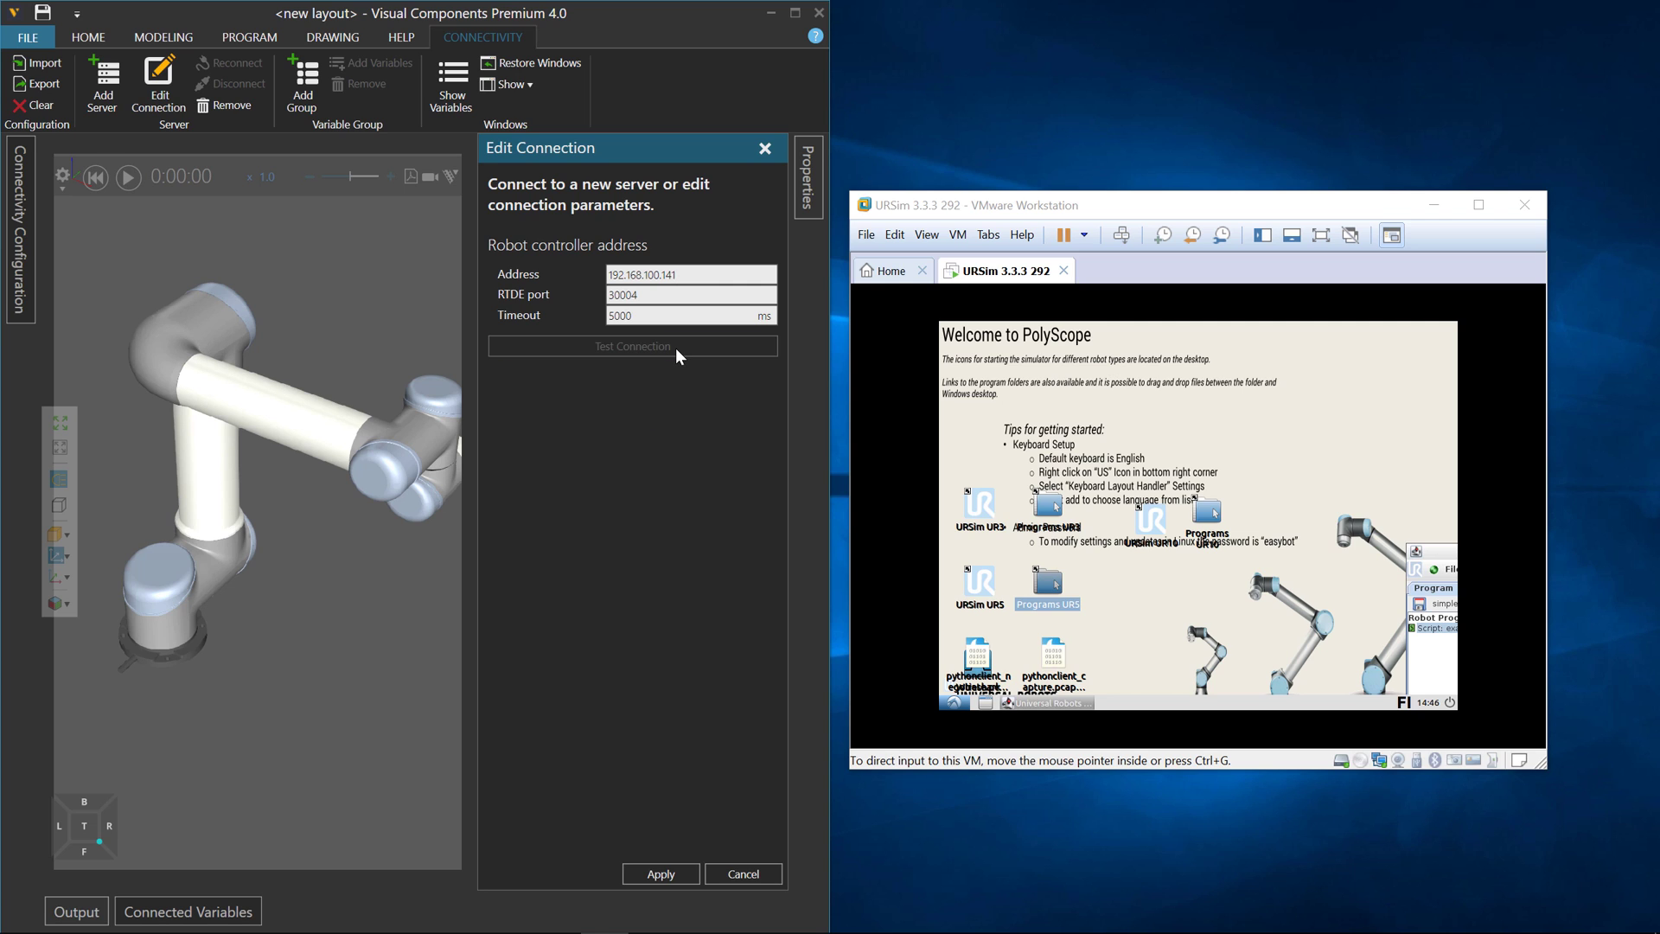
left_click(676, 347)
left_click(962, 508)
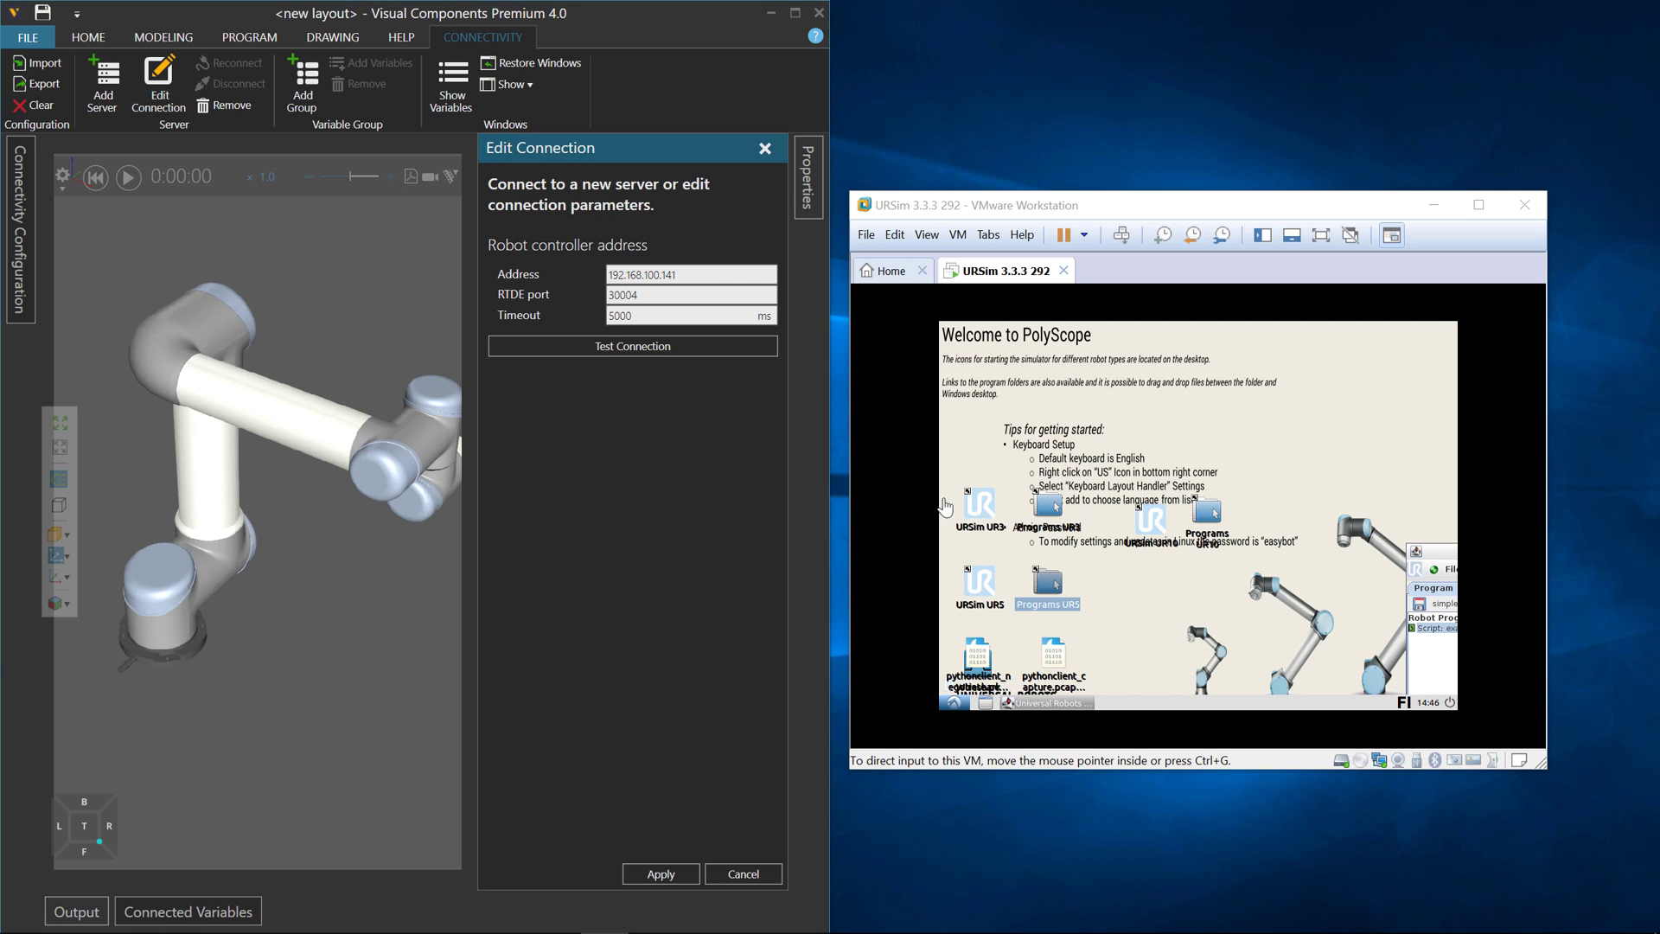
left_click(650, 873)
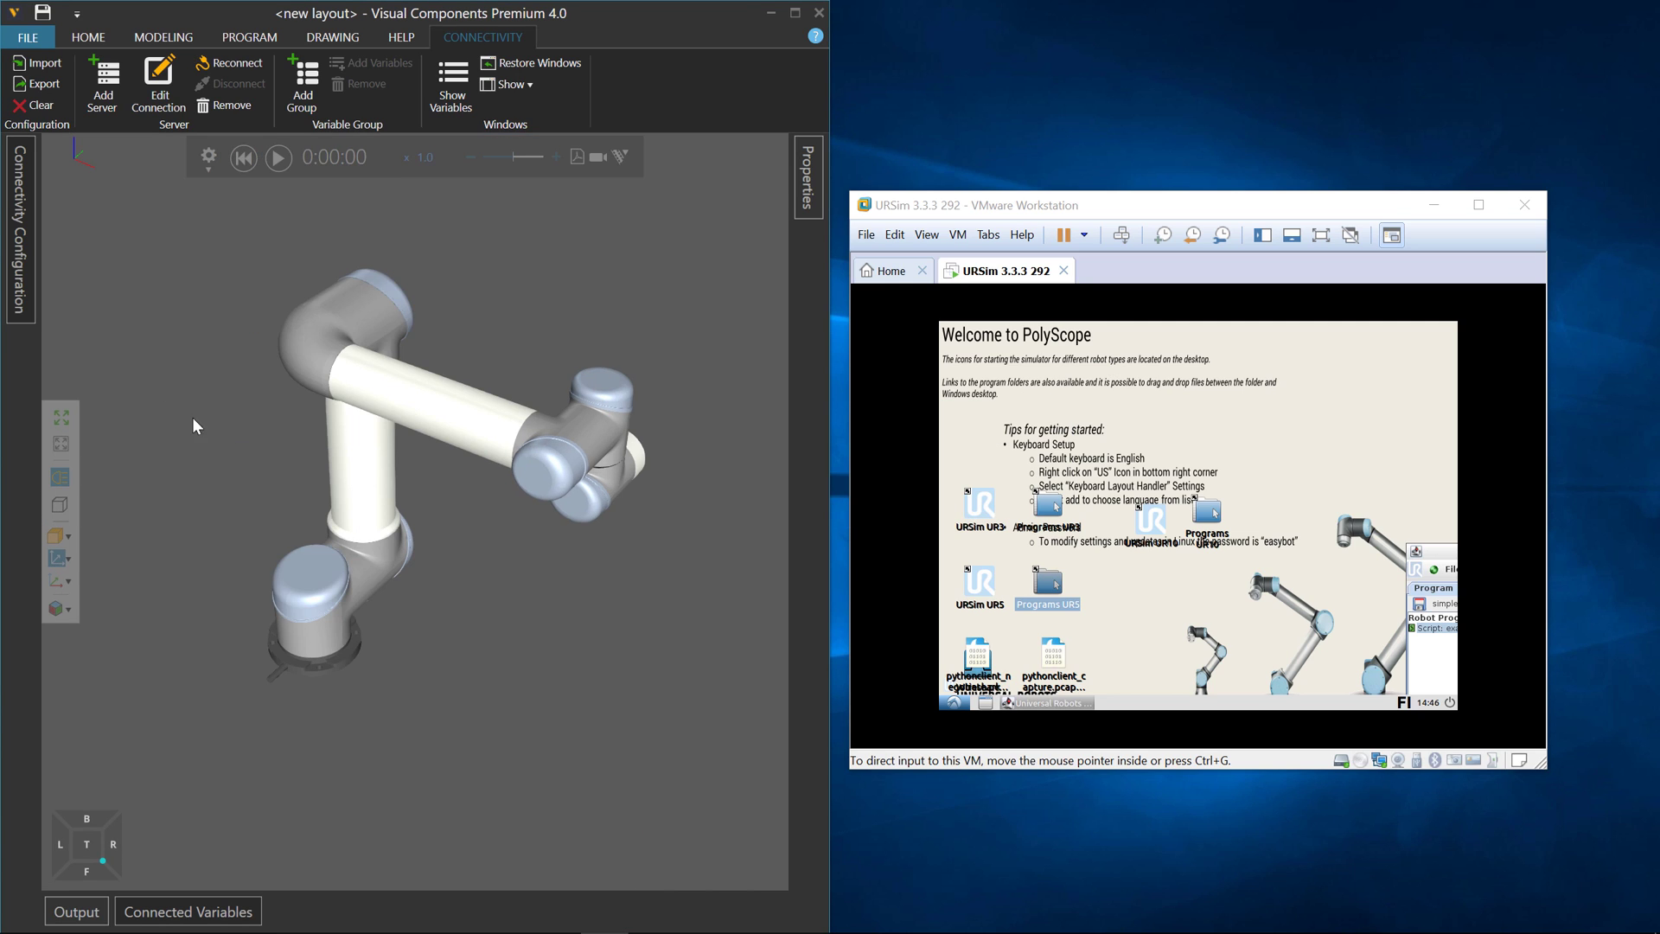
Connect the RTDE server and start adding variables to the Server to simulation group
left_click(19, 251)
left_click(324, 239)
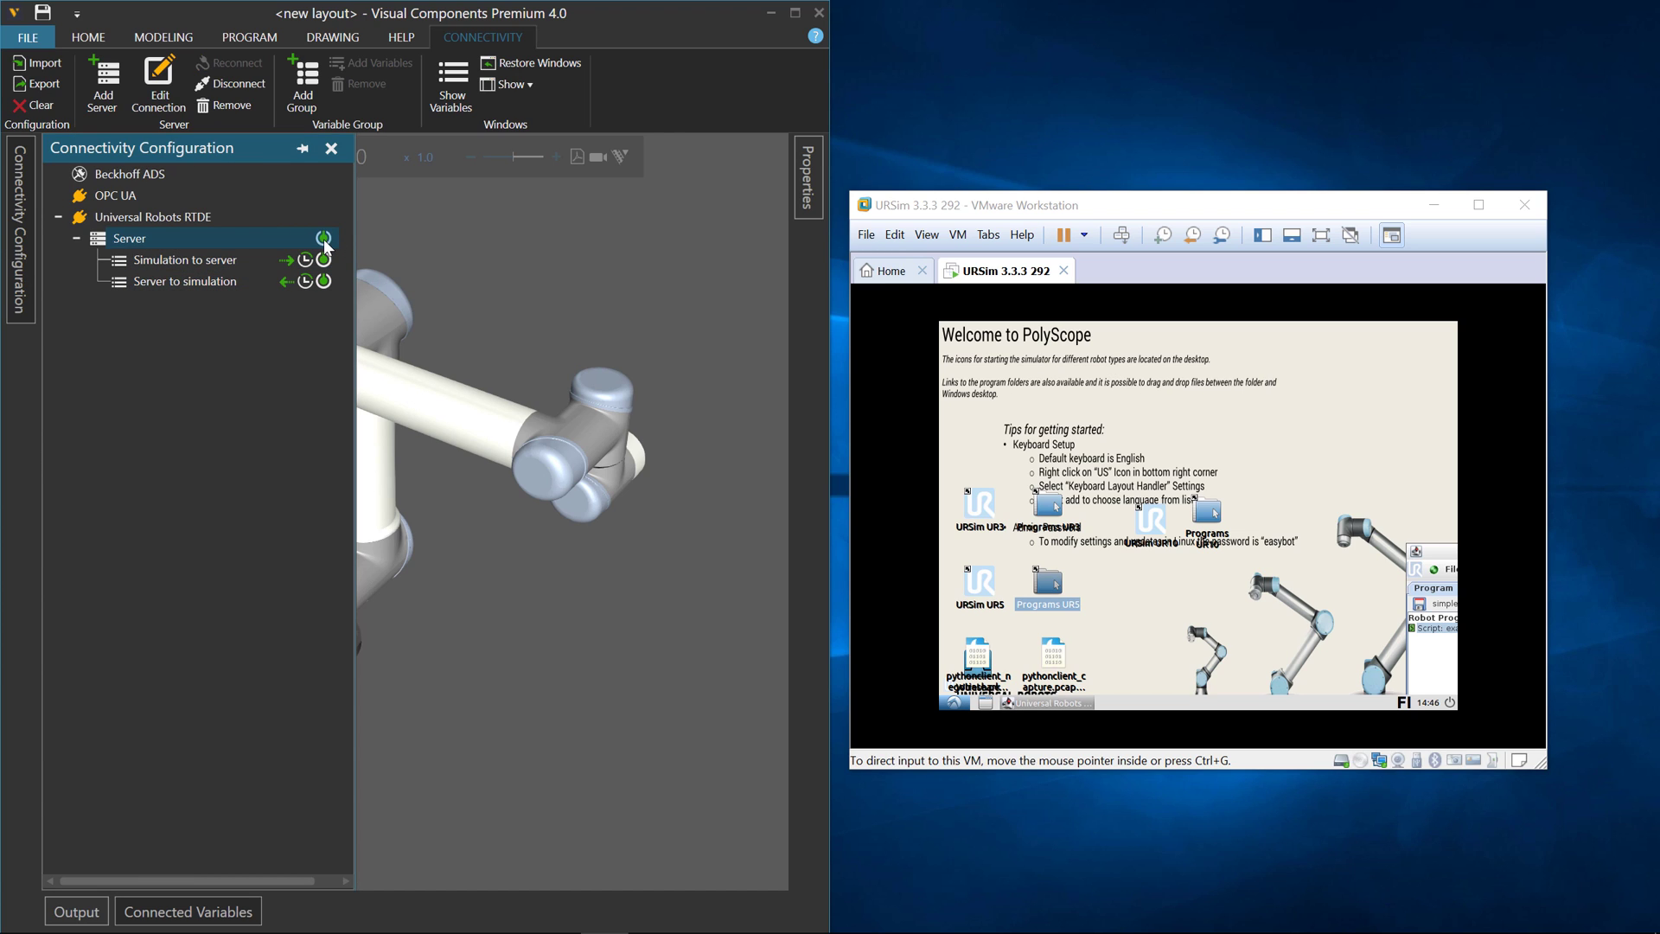
left_click(192, 284)
right_click(202, 284)
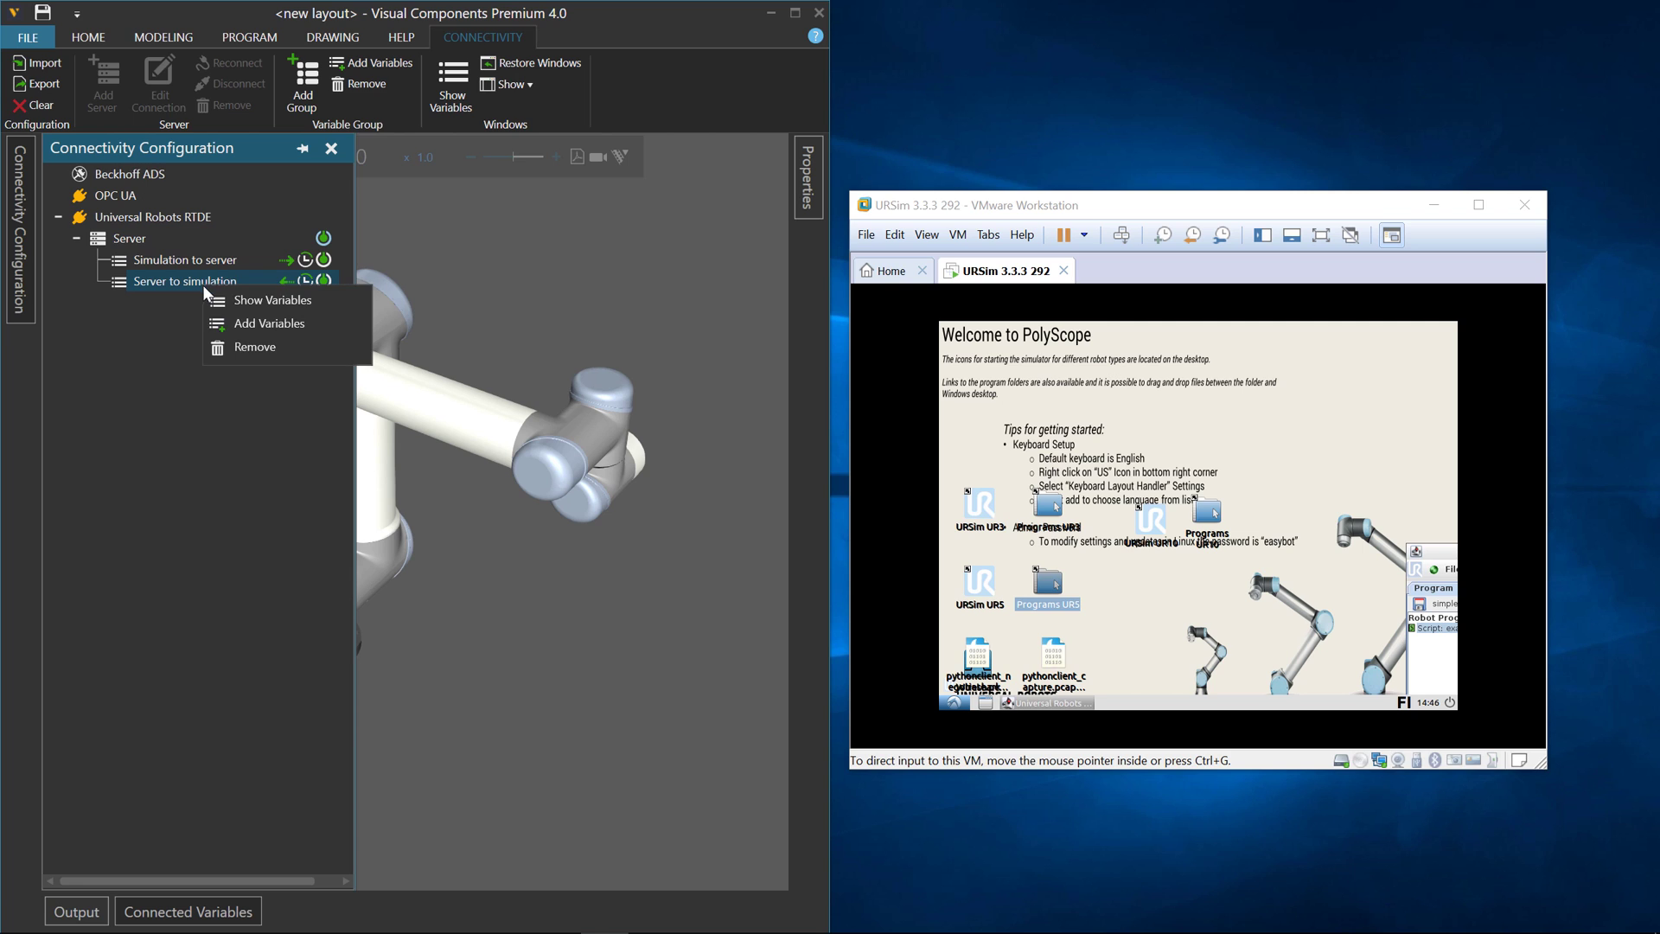
left_click(248, 322)
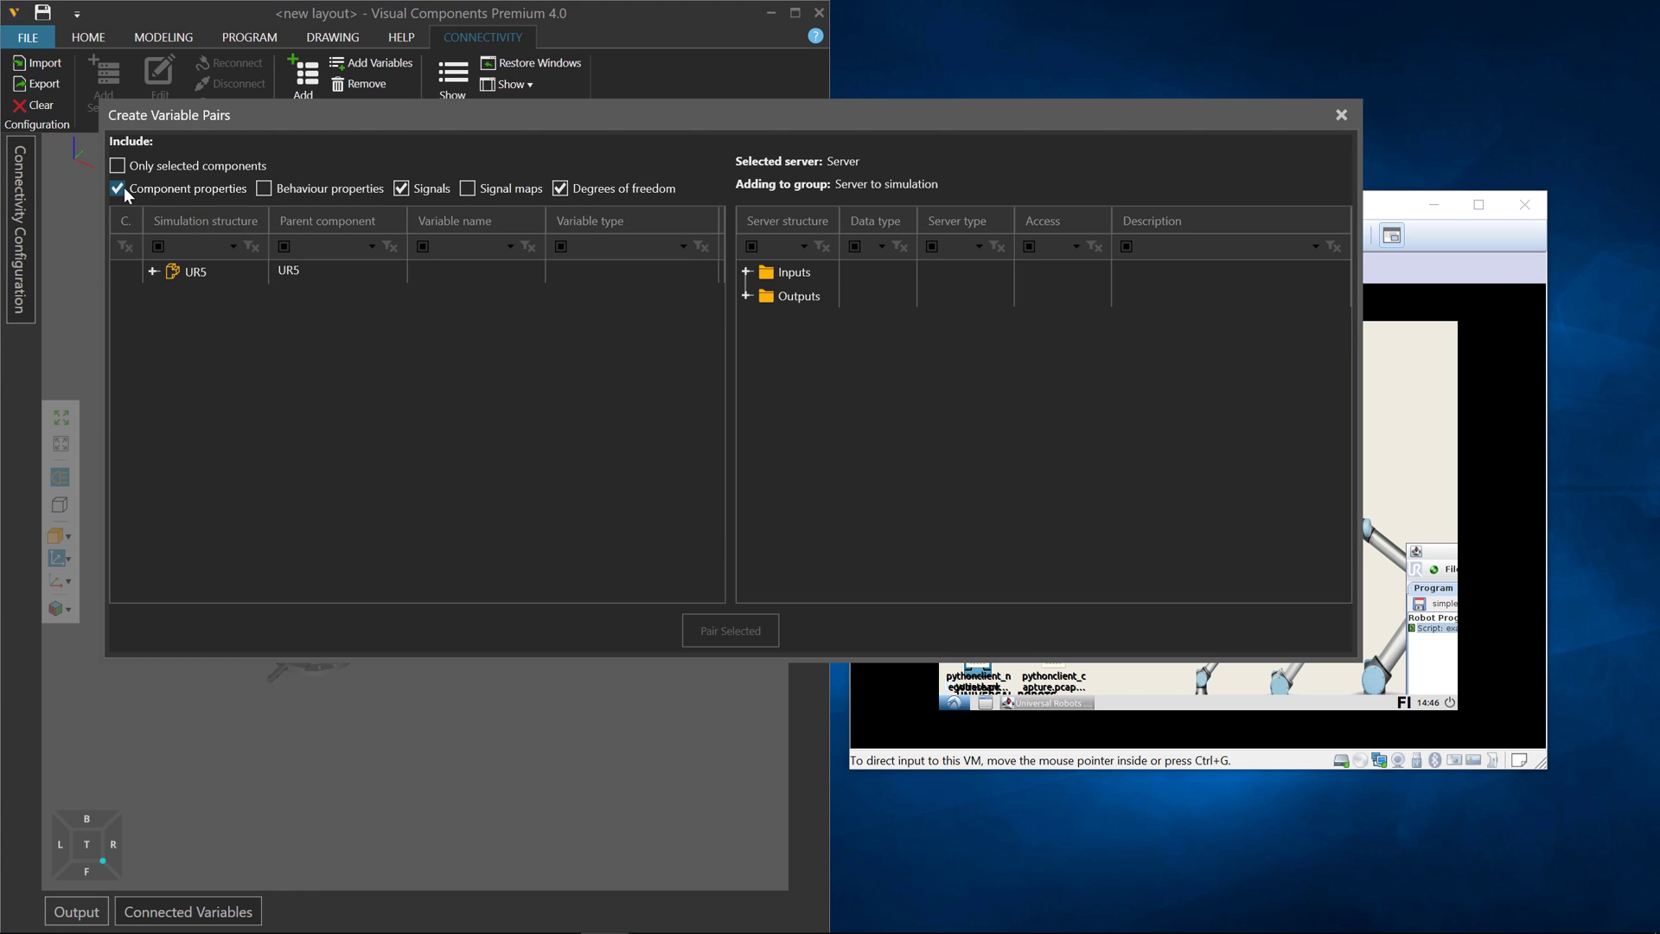
Pair the UR5's RTDEJoints signal with the target_q output and close the pairing window
left_click(120, 188)
left_click(150, 273)
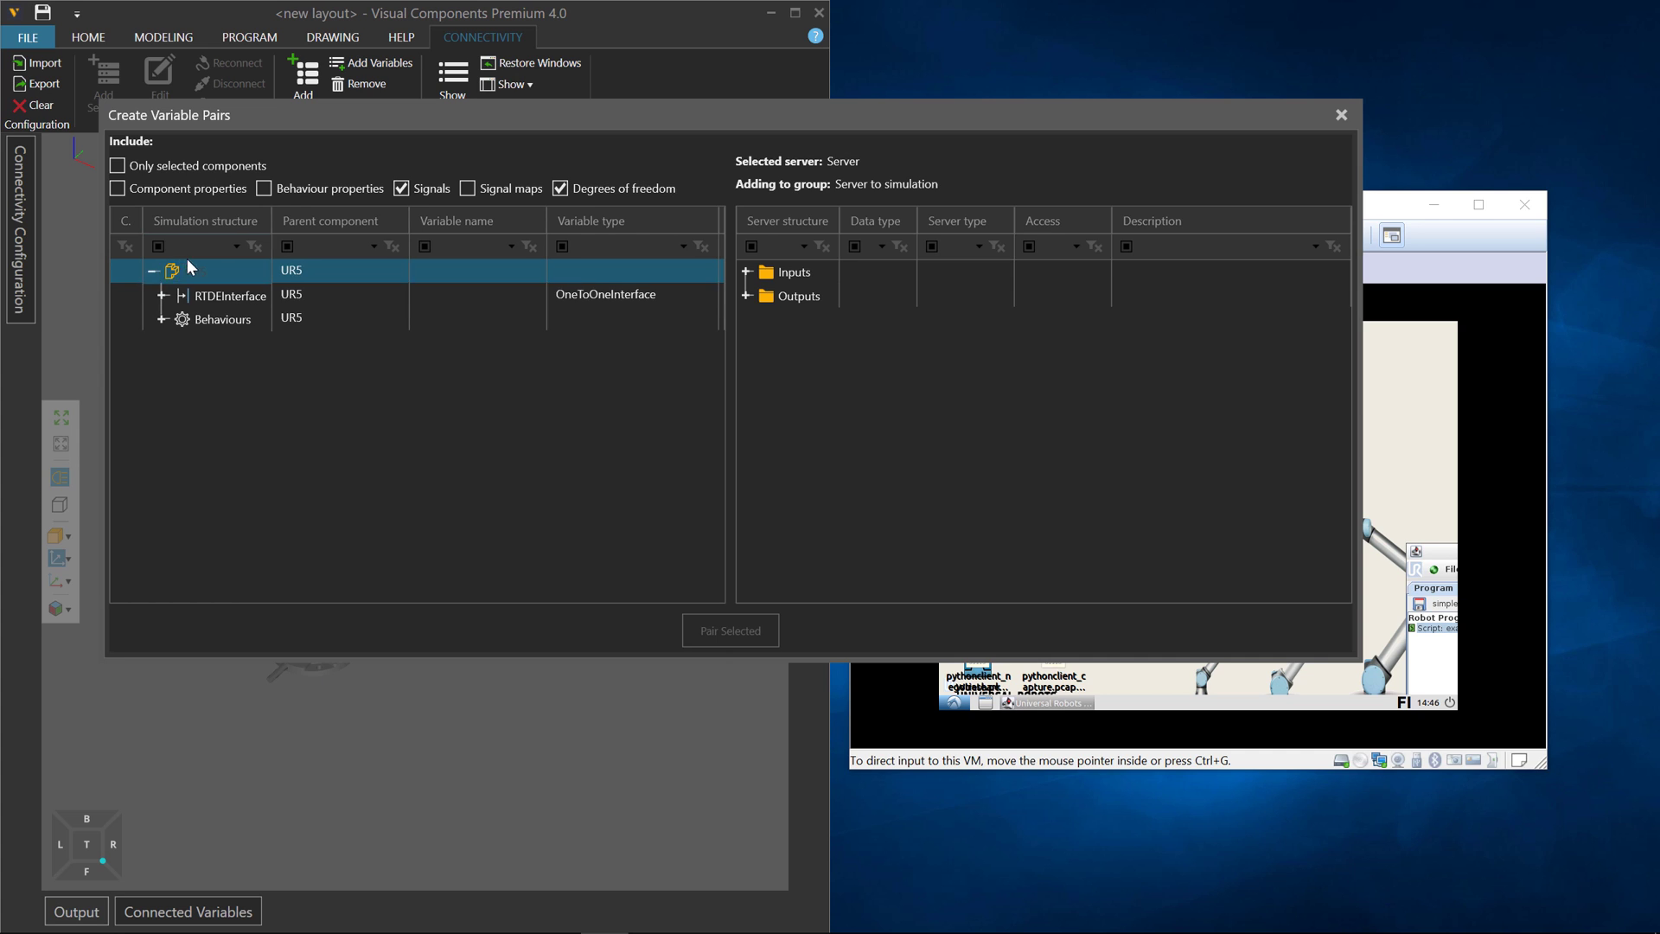
left_click(161, 294)
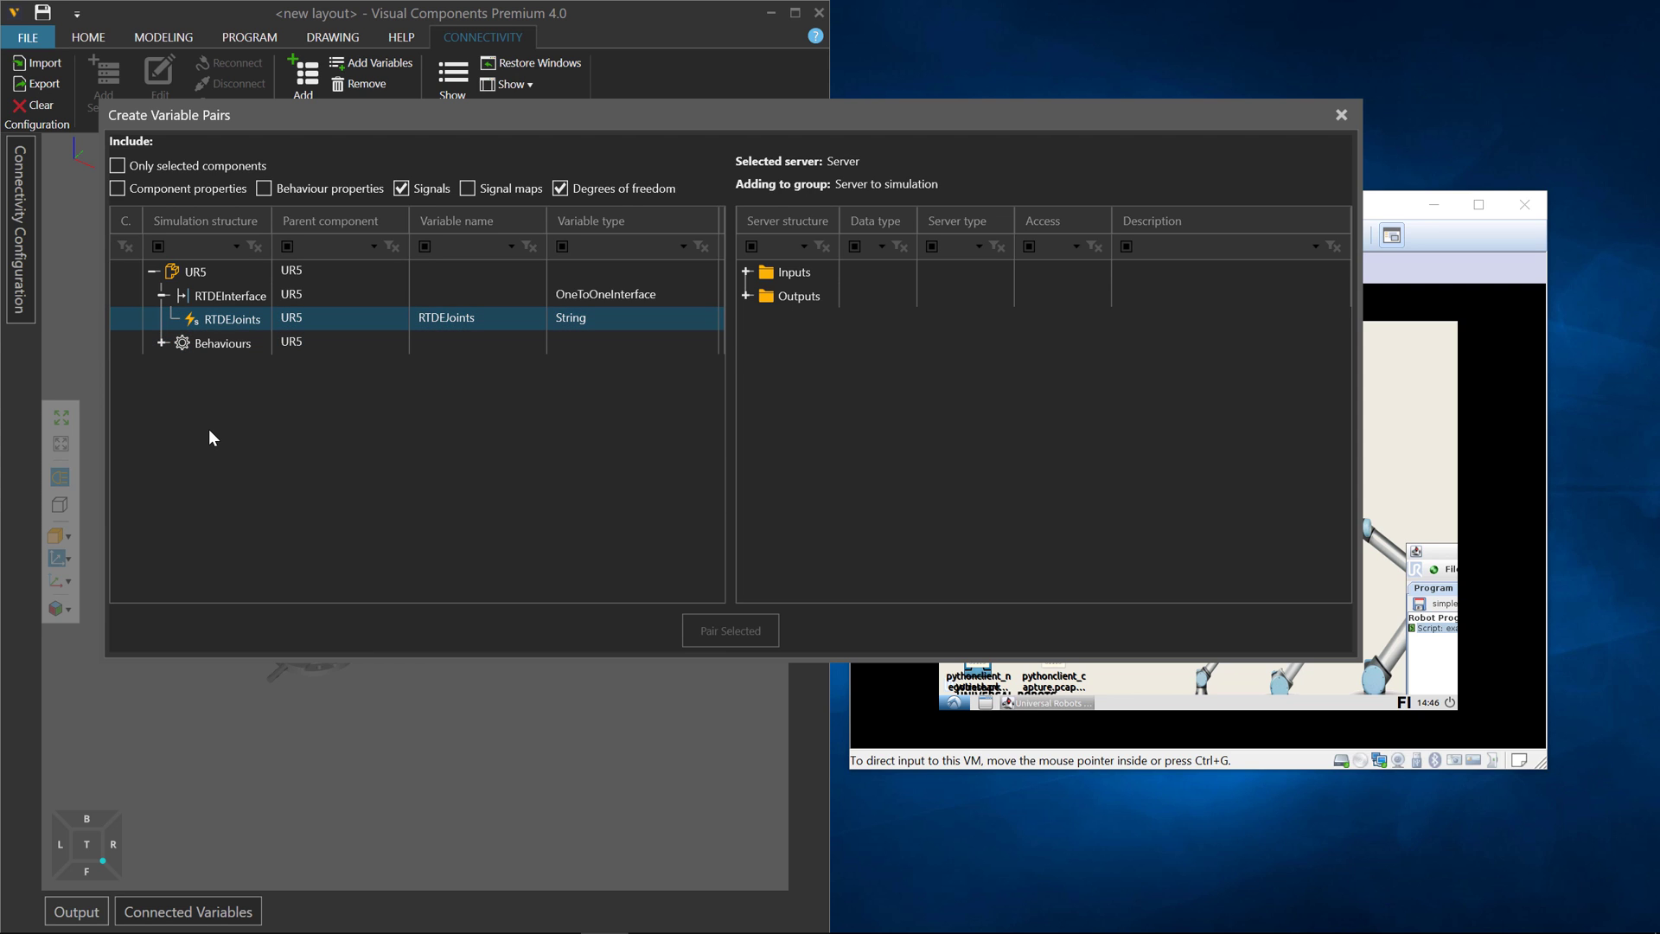
left_click(745, 297)
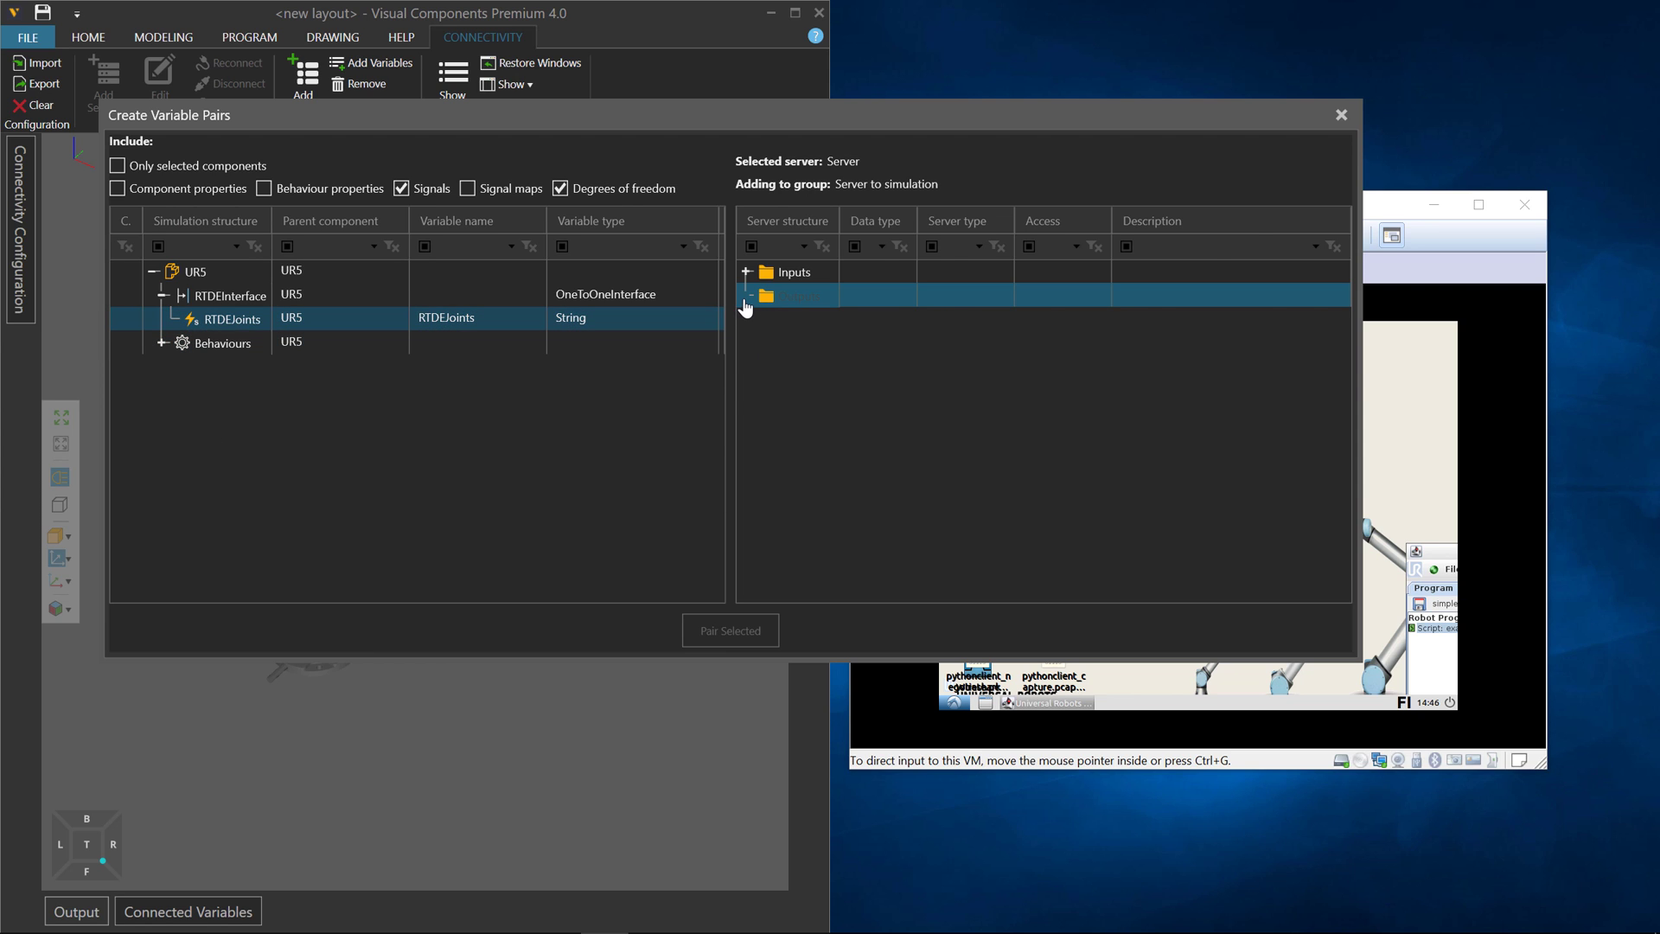
left_click(757, 391)
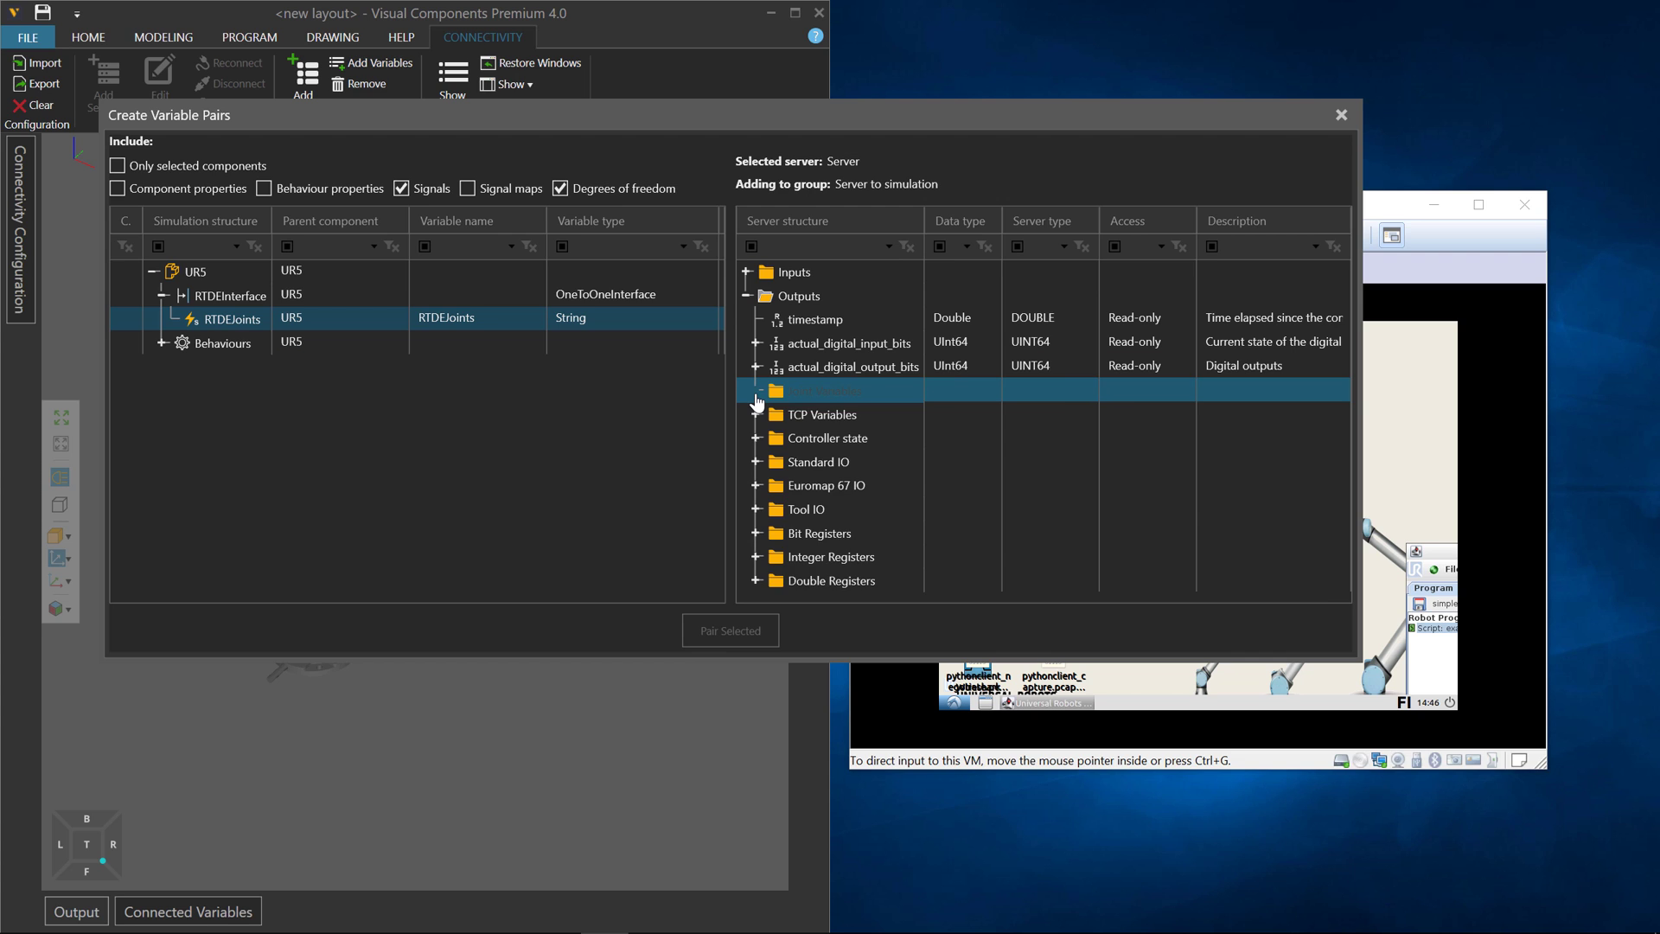
left_click(808, 416)
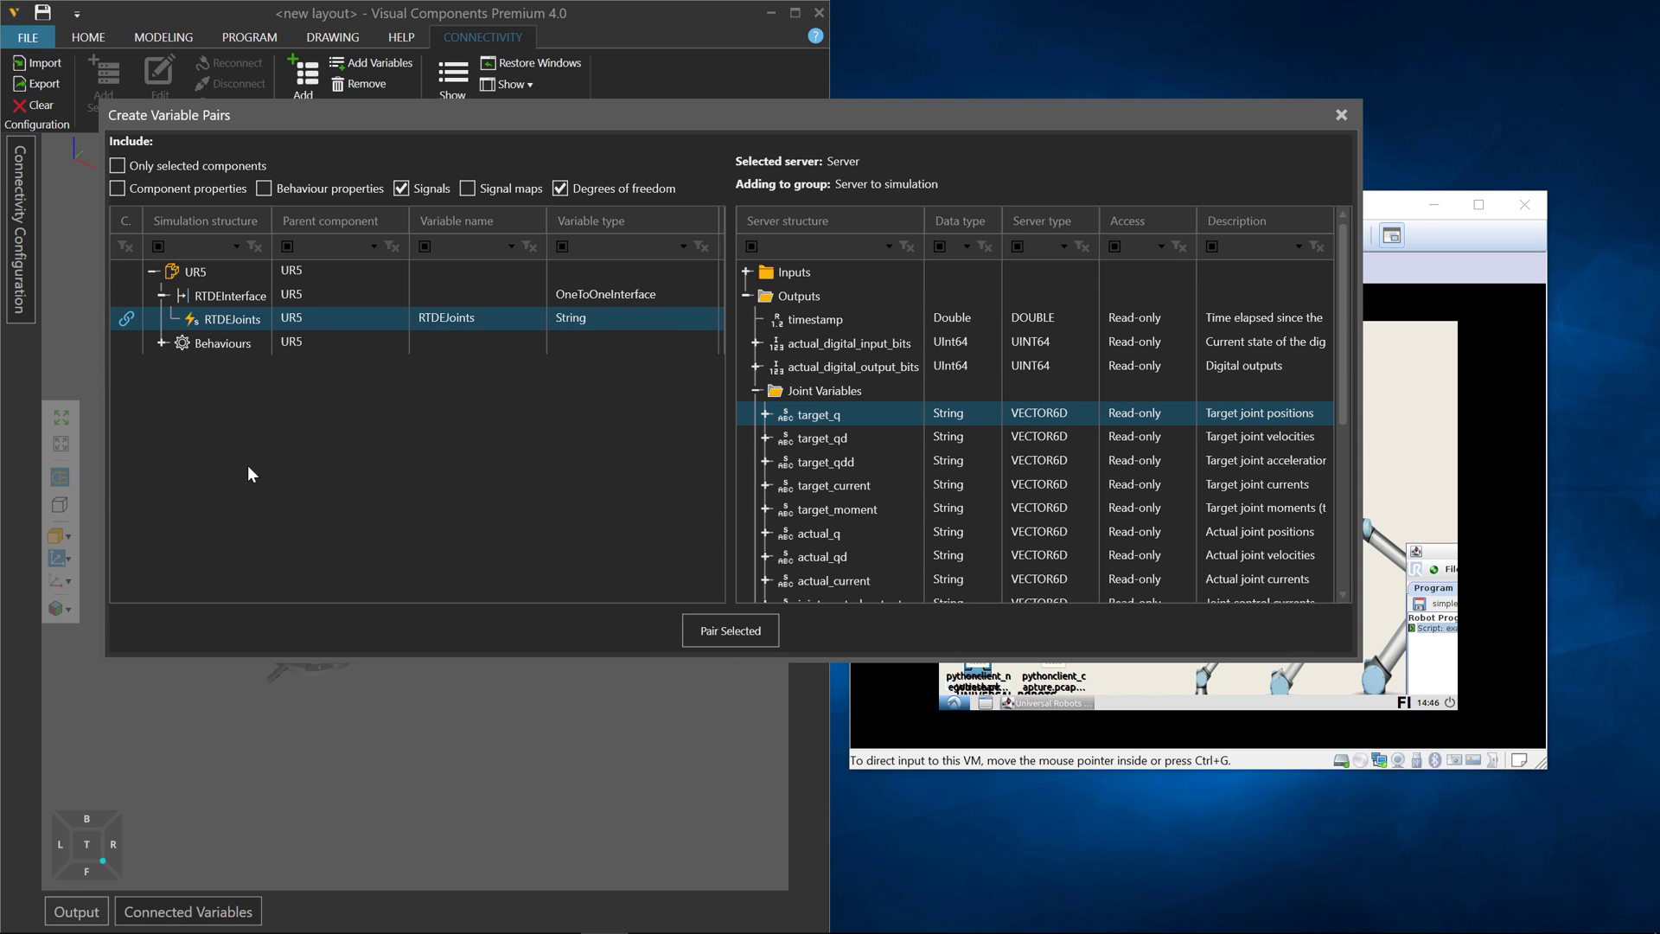
left_click(1341, 114)
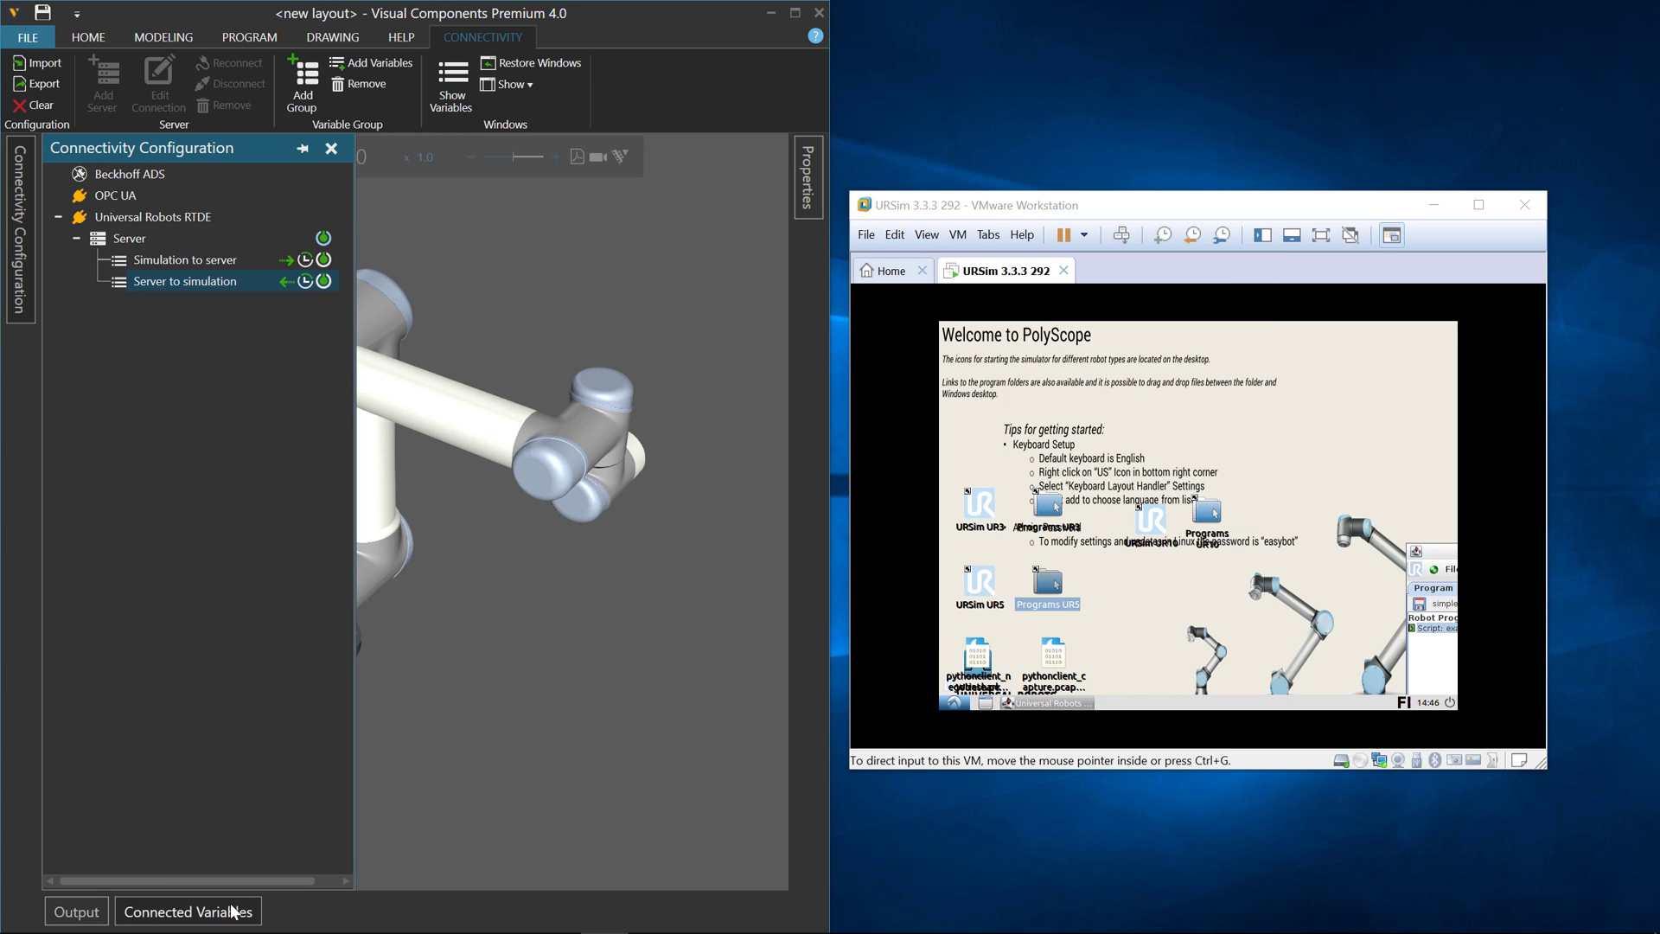
Start the simulation, check RTDEJoints' live values, and show the URSim VM full screen
left_click(228, 912)
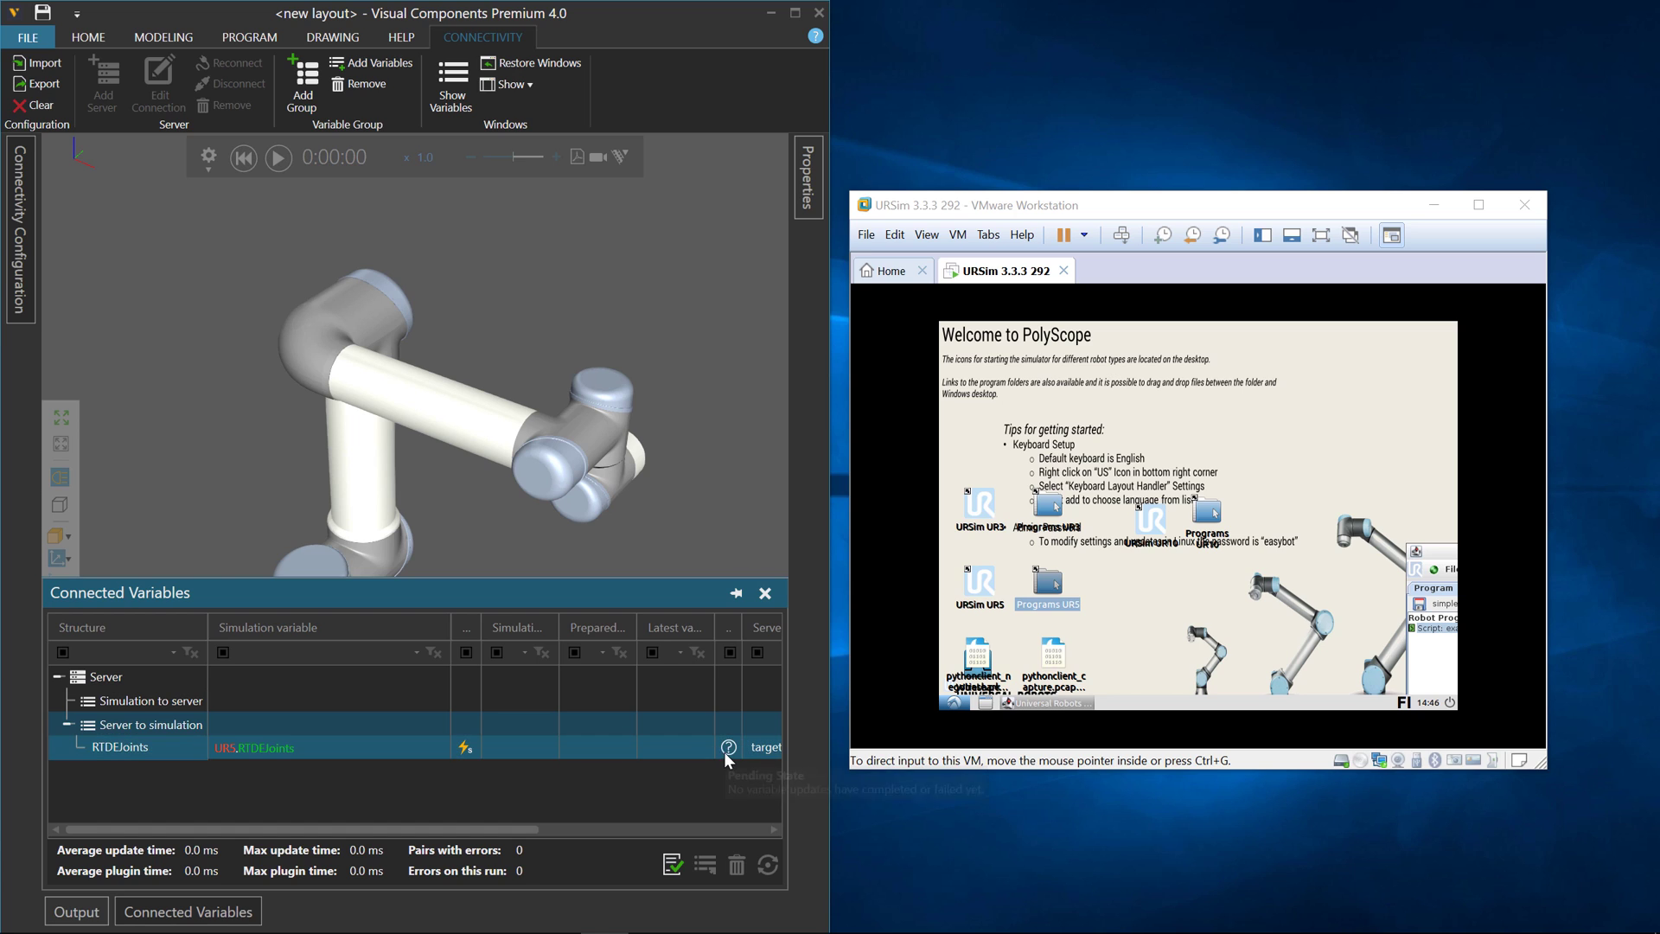
mouse_move(726, 750)
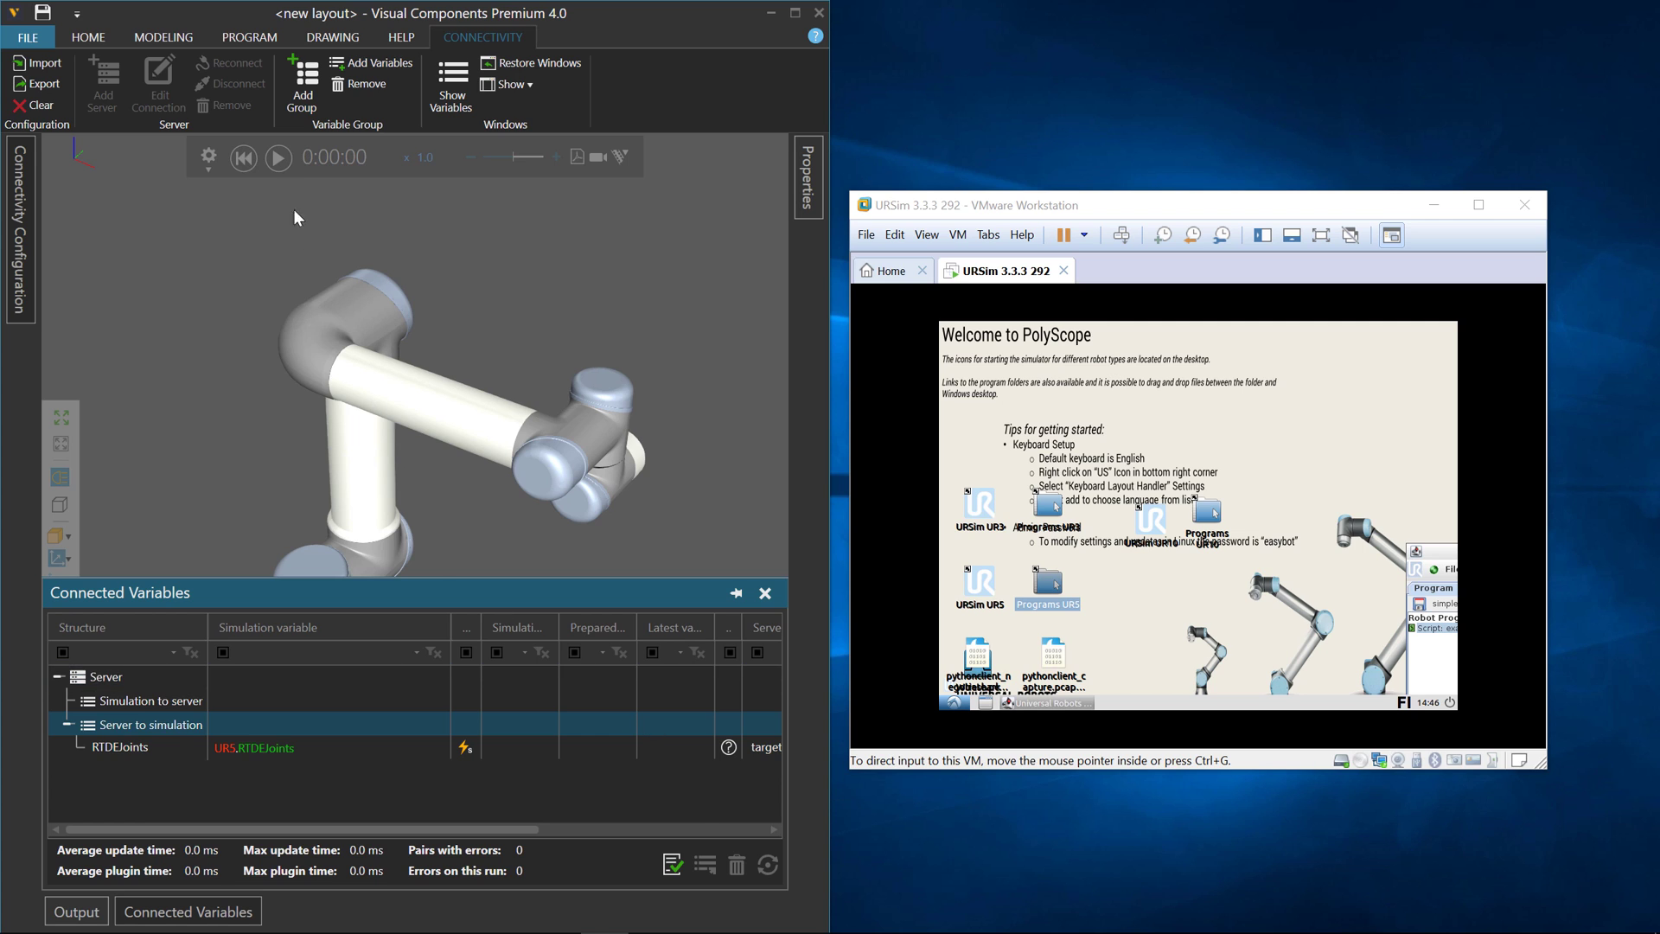
left_click(278, 158)
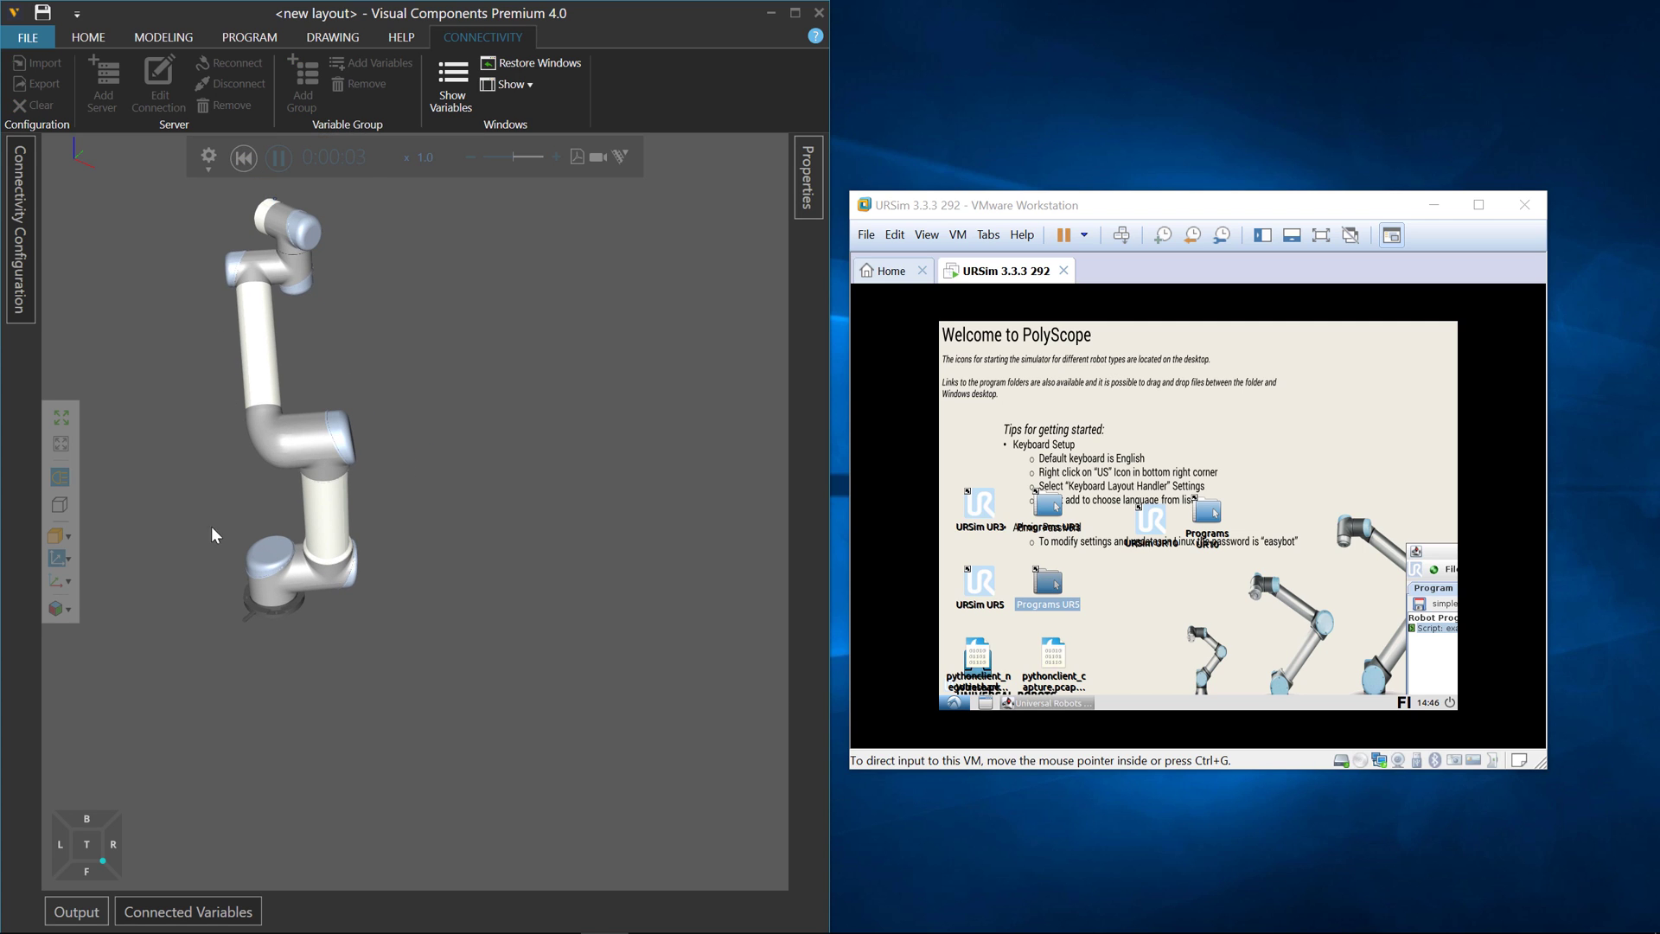
left_click(206, 914)
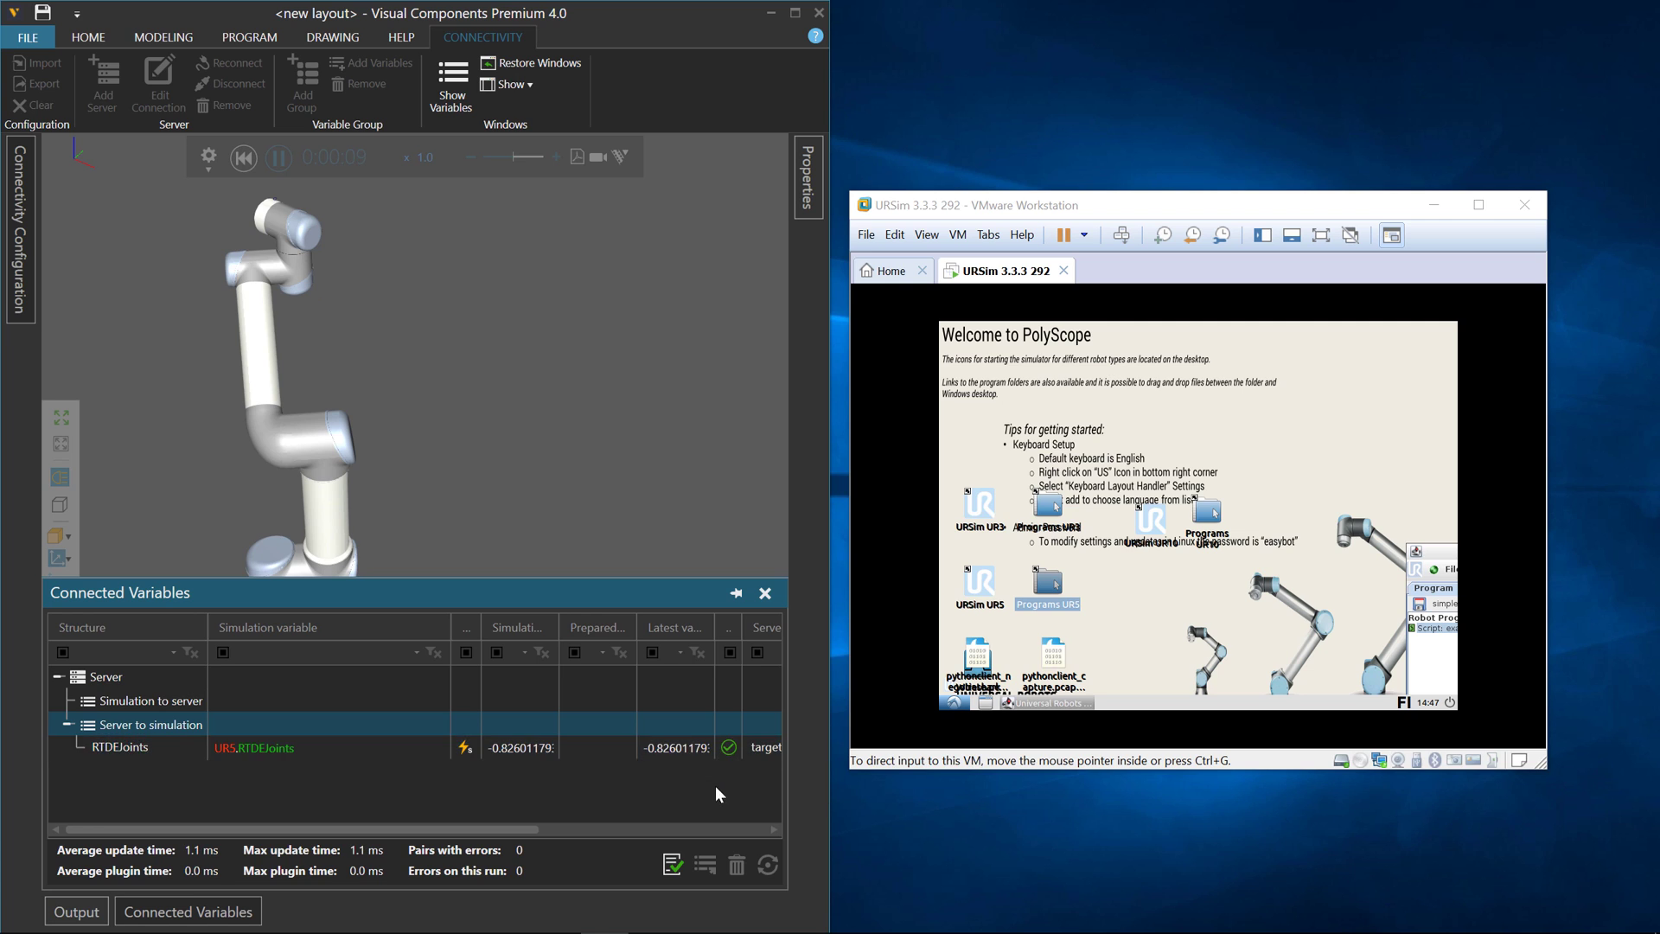
left_click(1282, 350)
left_click(569, 417)
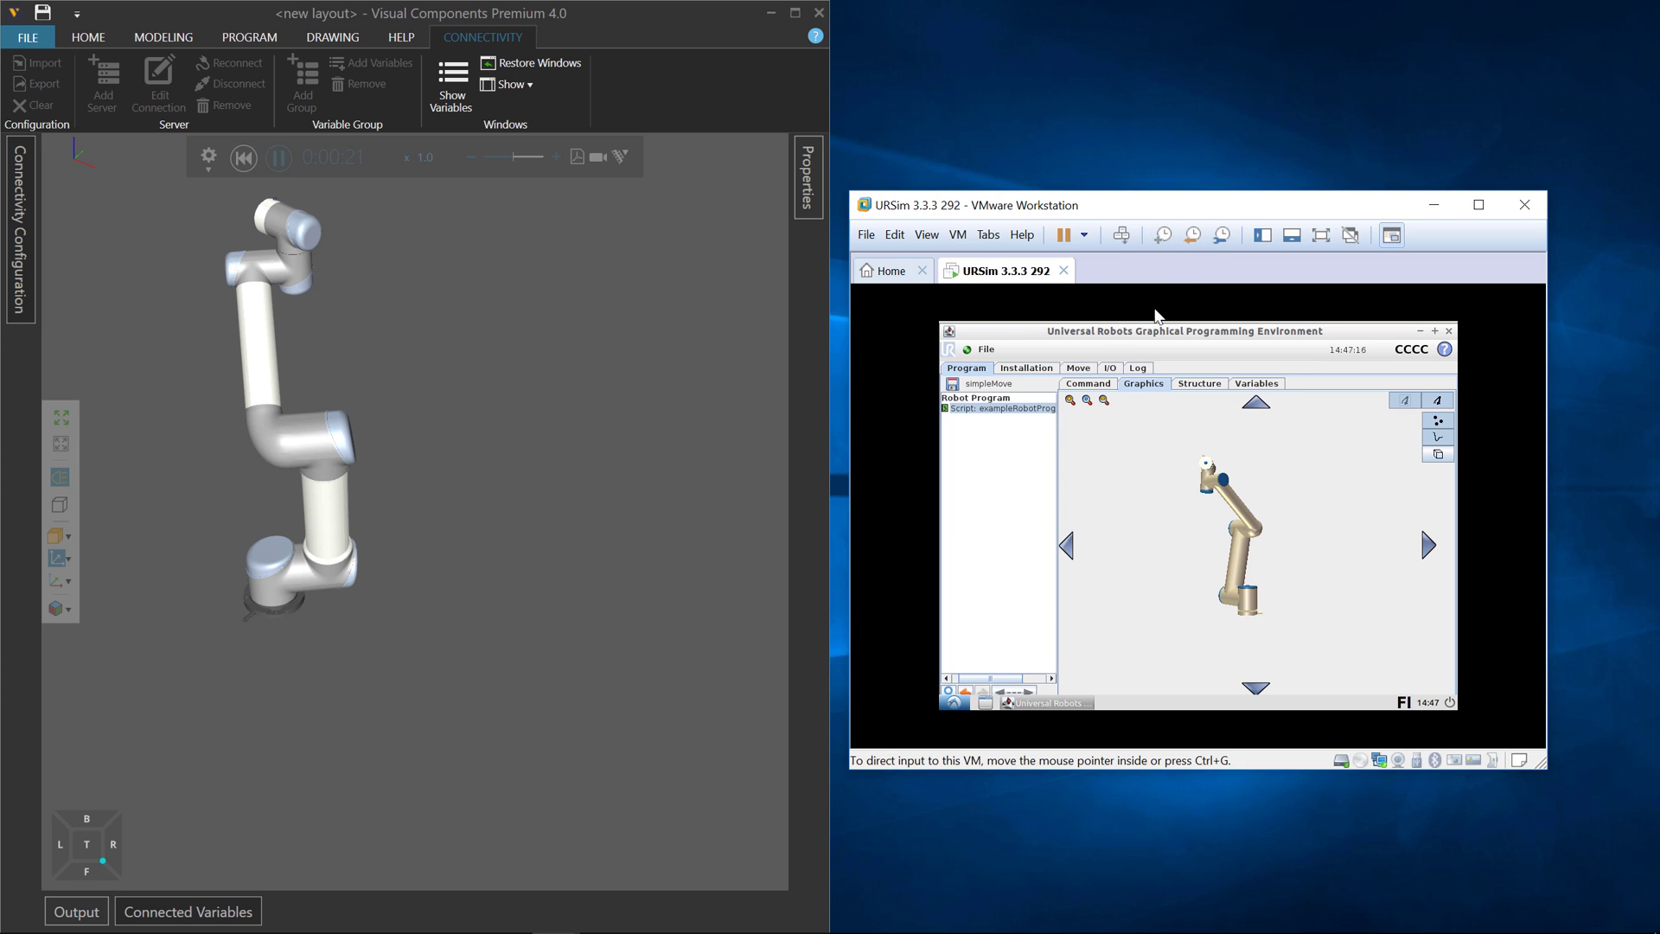
left_click_drag(1277, 324, 1257, 322)
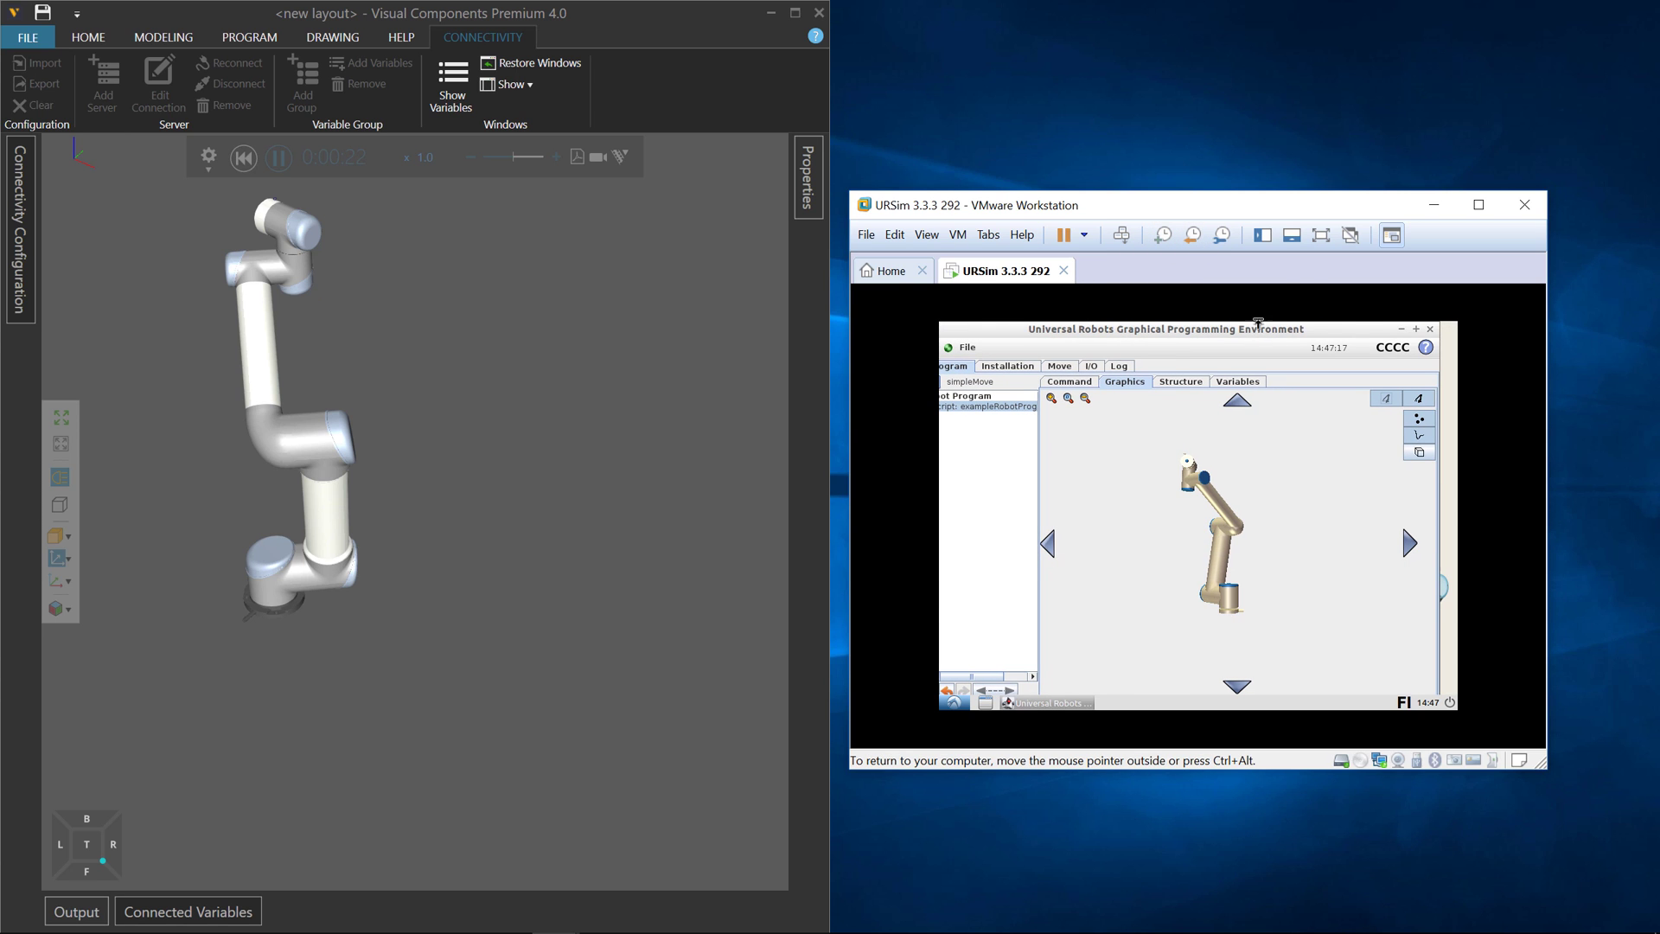
left_click(1320, 234)
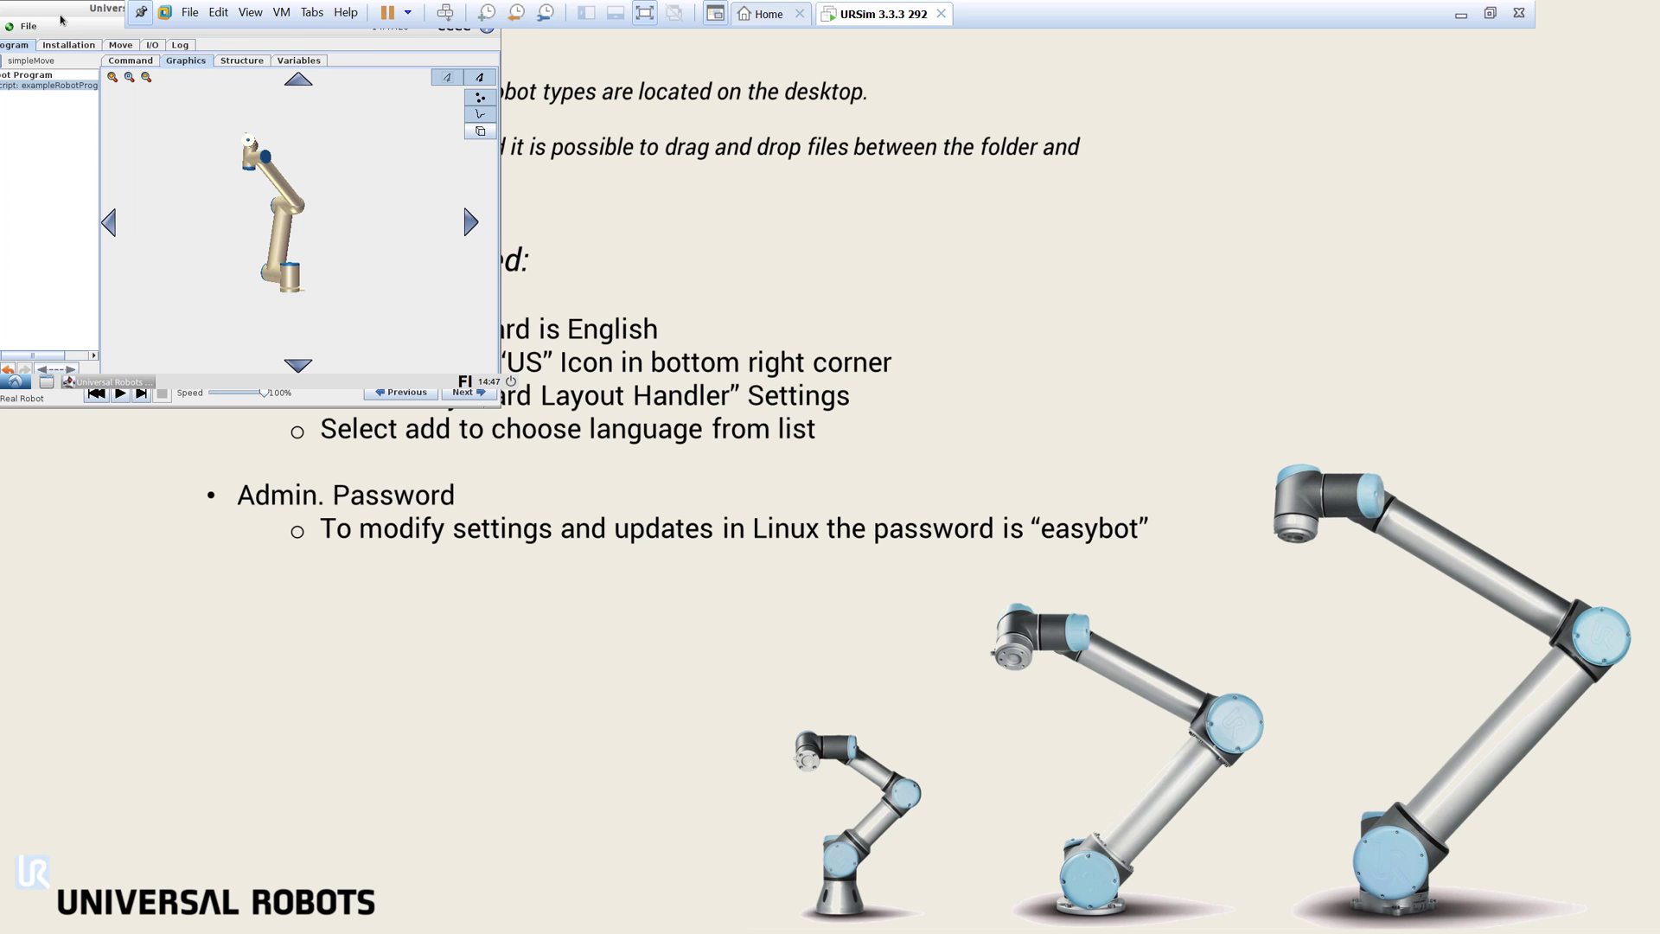
Centre PolyScope, run the exported script program, and return the VM to a window
left_click_drag(59, 15, 701, 222)
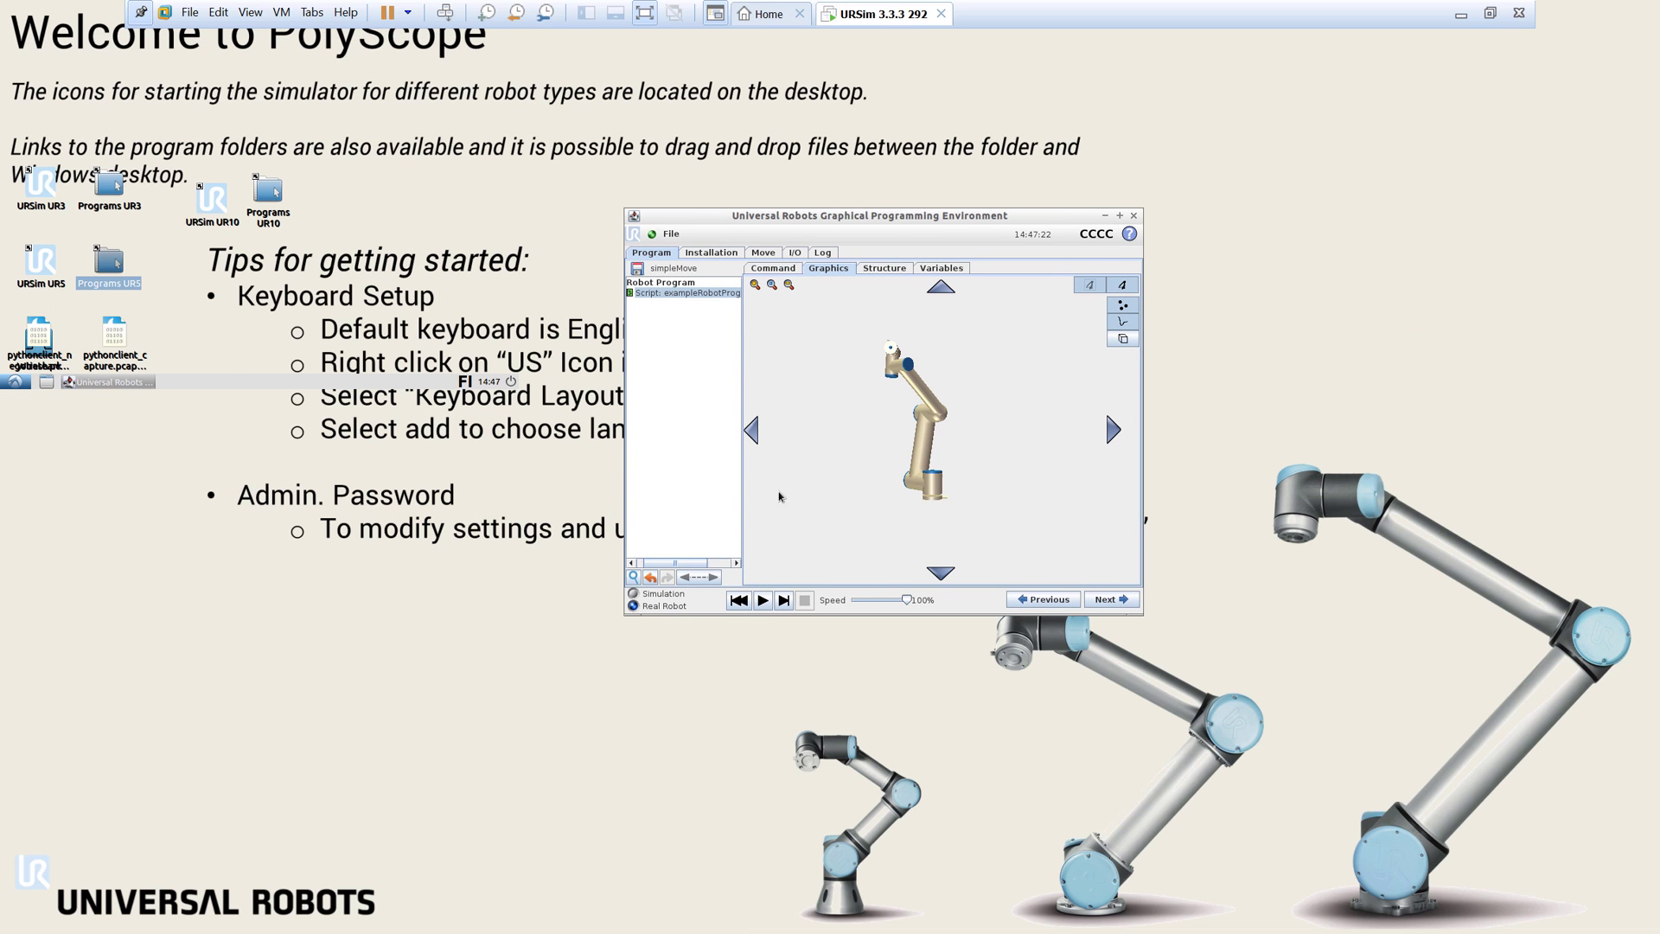
left_click(764, 599)
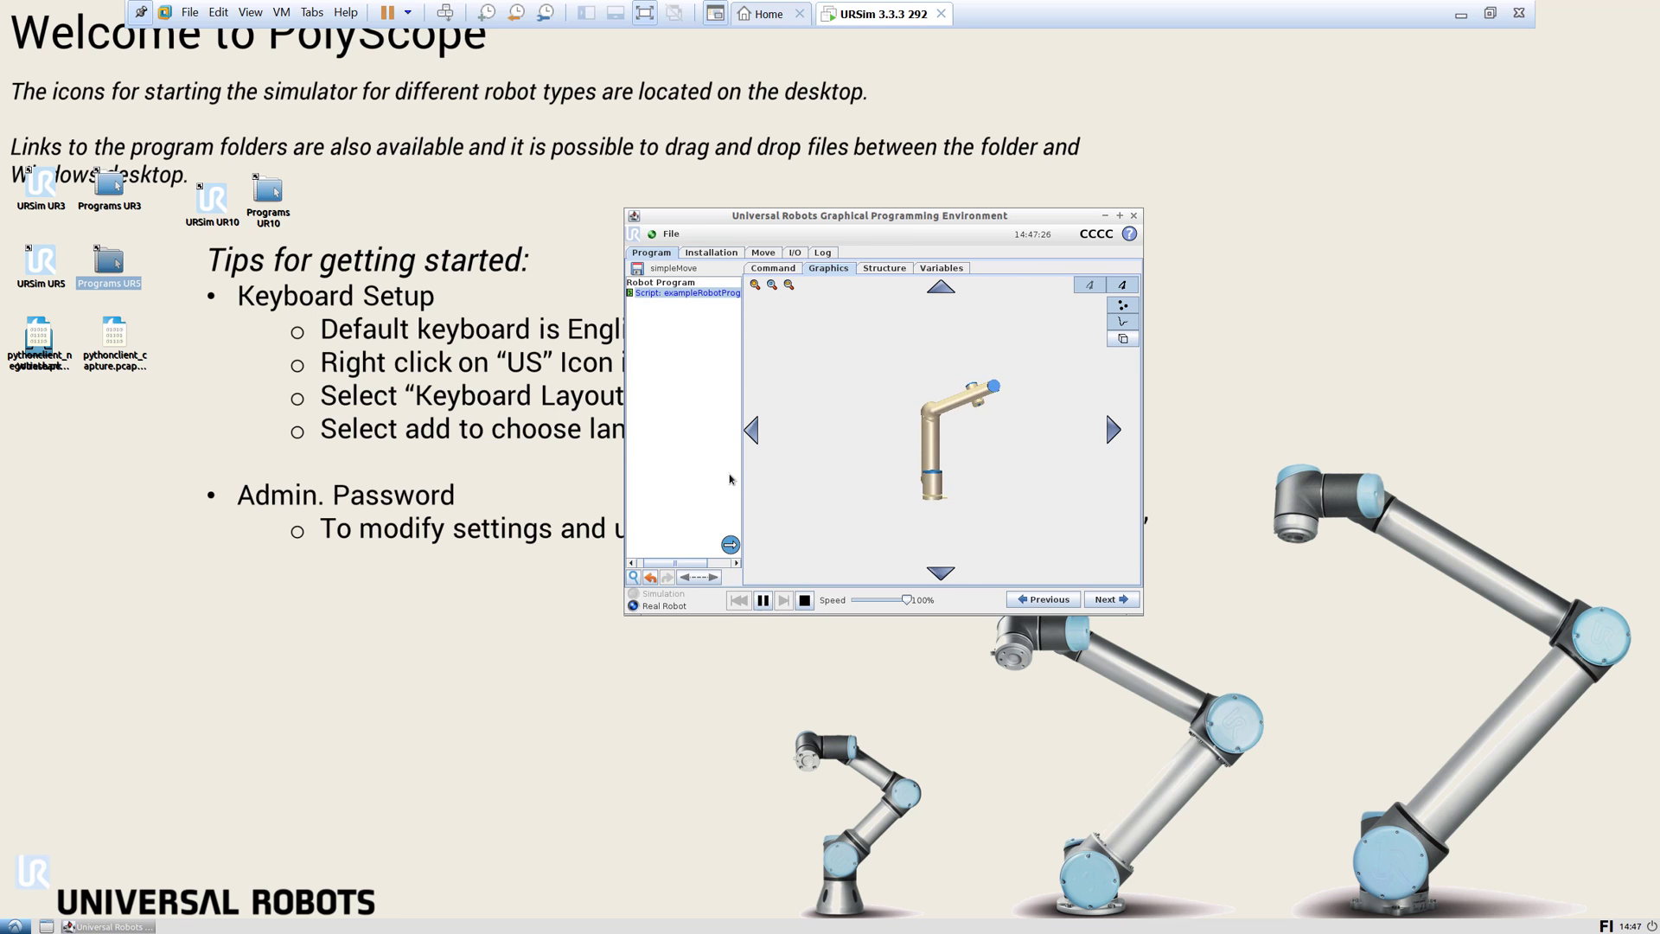
left_click(644, 14)
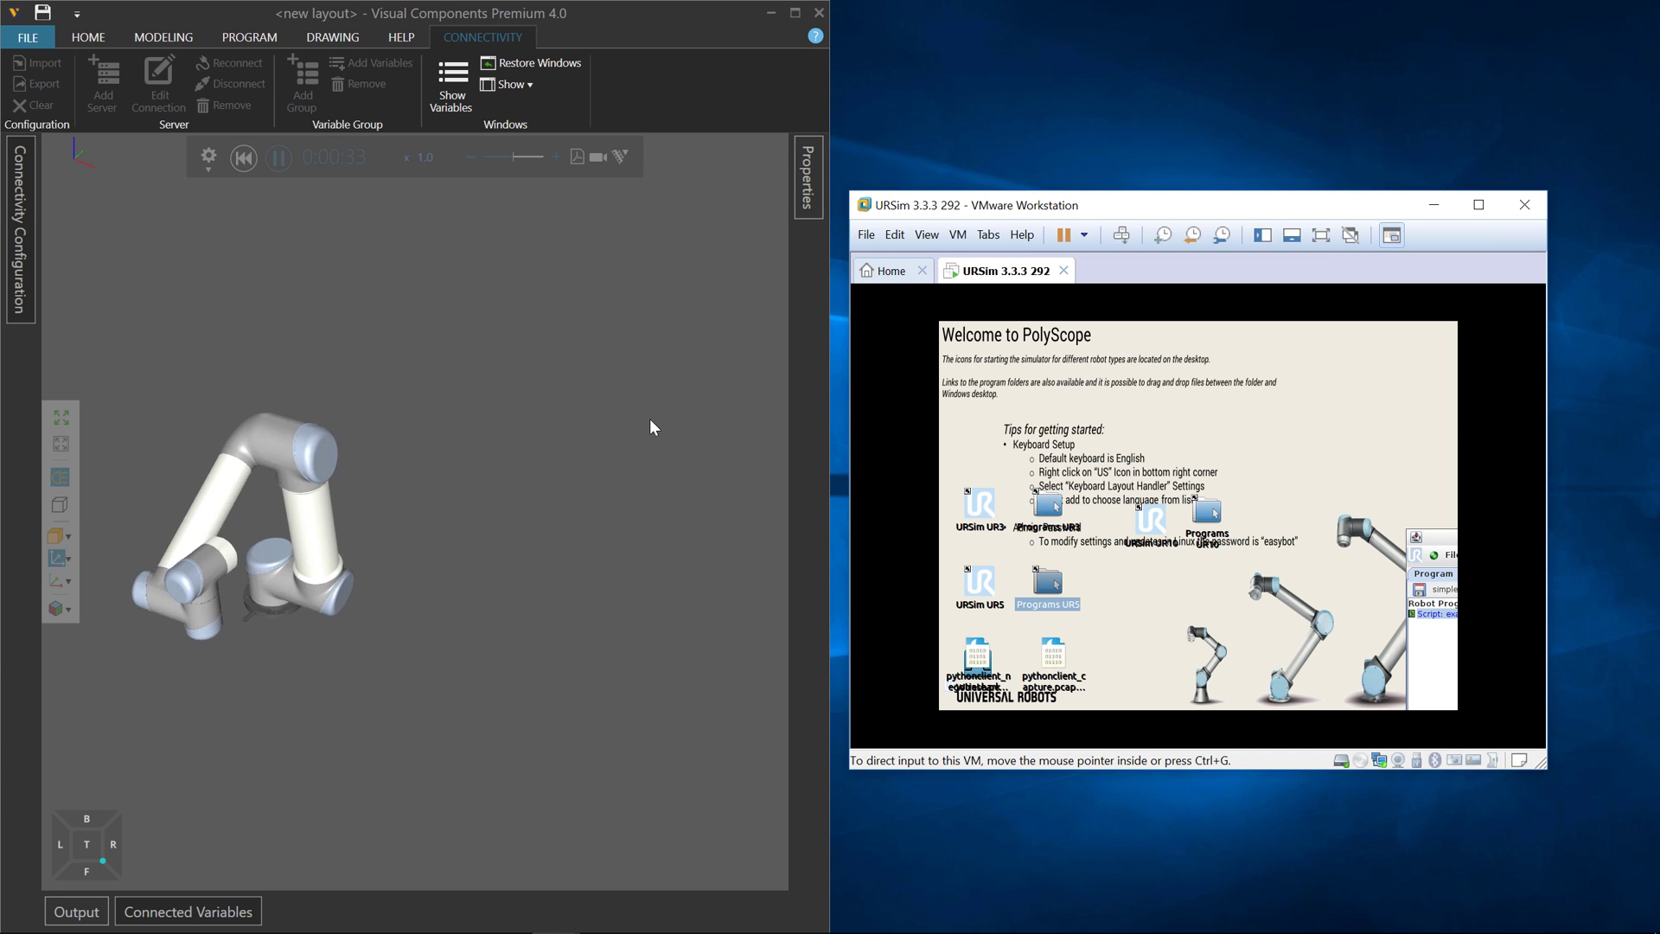